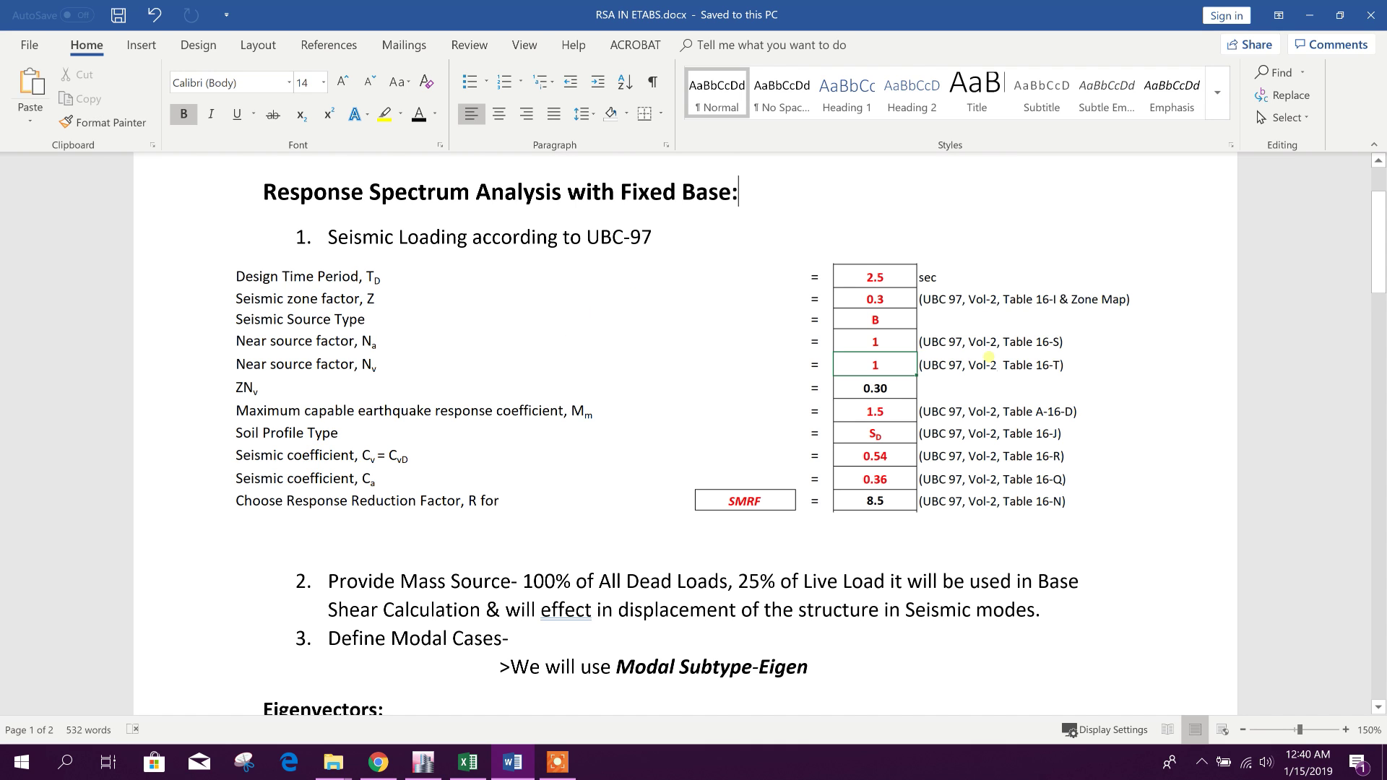
Switch from the Word notes to ETABS and open the UBC 97 lateral load settings of seismic load pattern Qx.
scroll(989, 357, "down", 3)
scroll(988, 357, "up", 3)
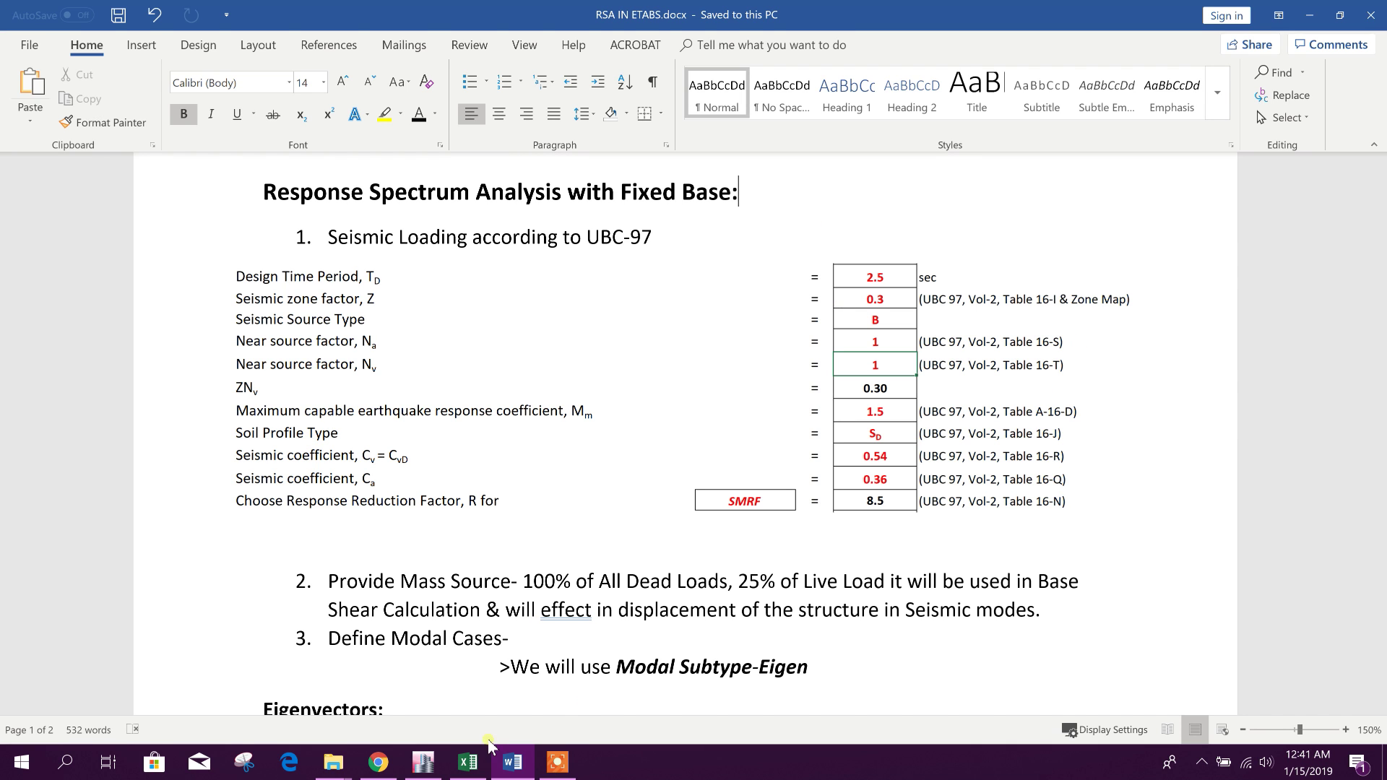
left_click(422, 762)
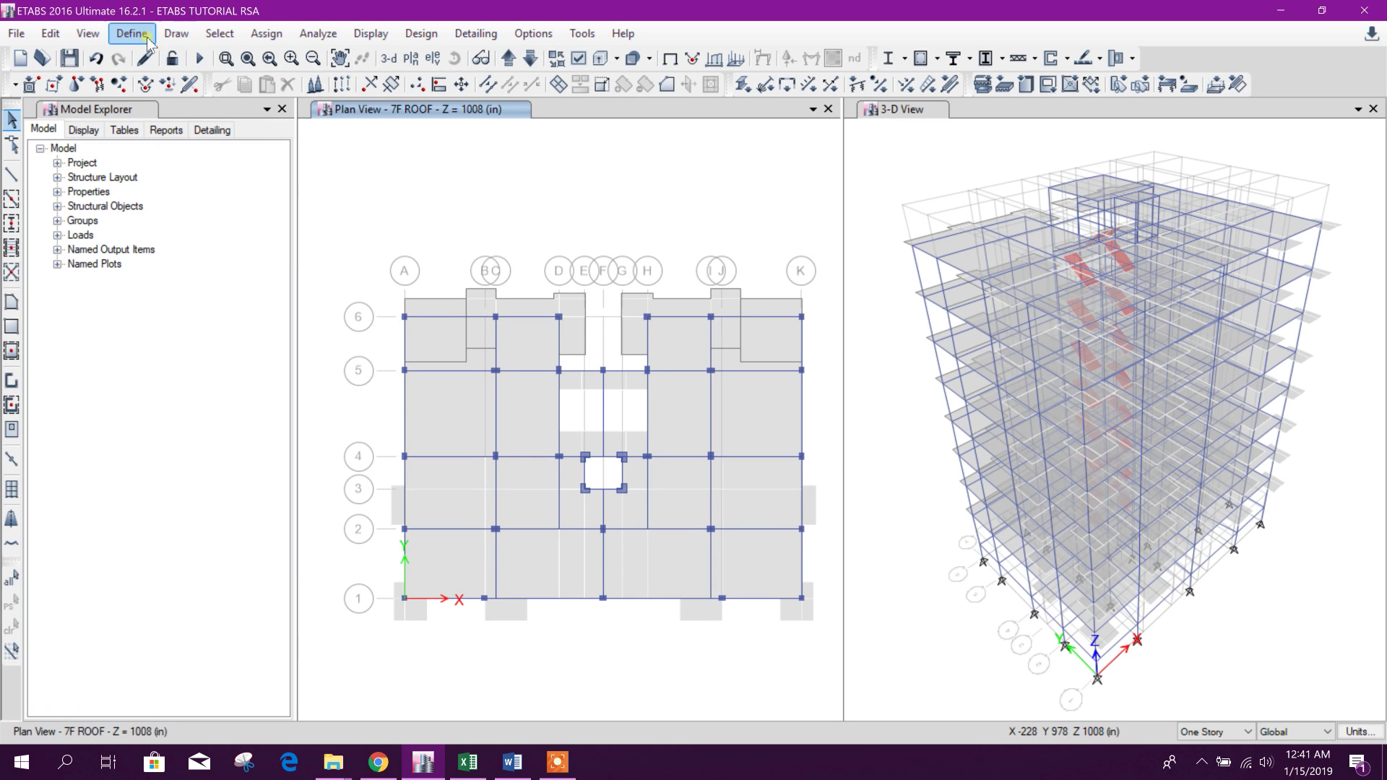
left_click(132, 34)
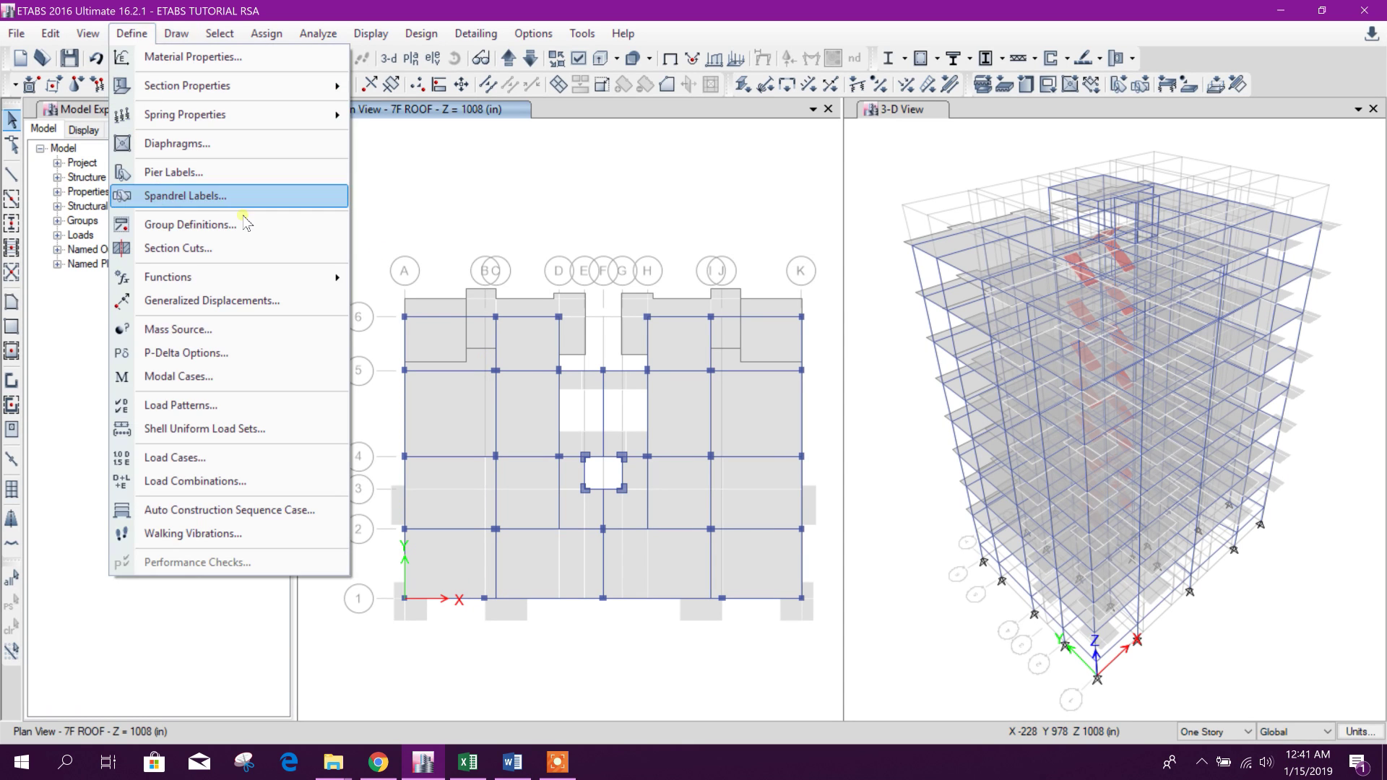
left_click(217, 406)
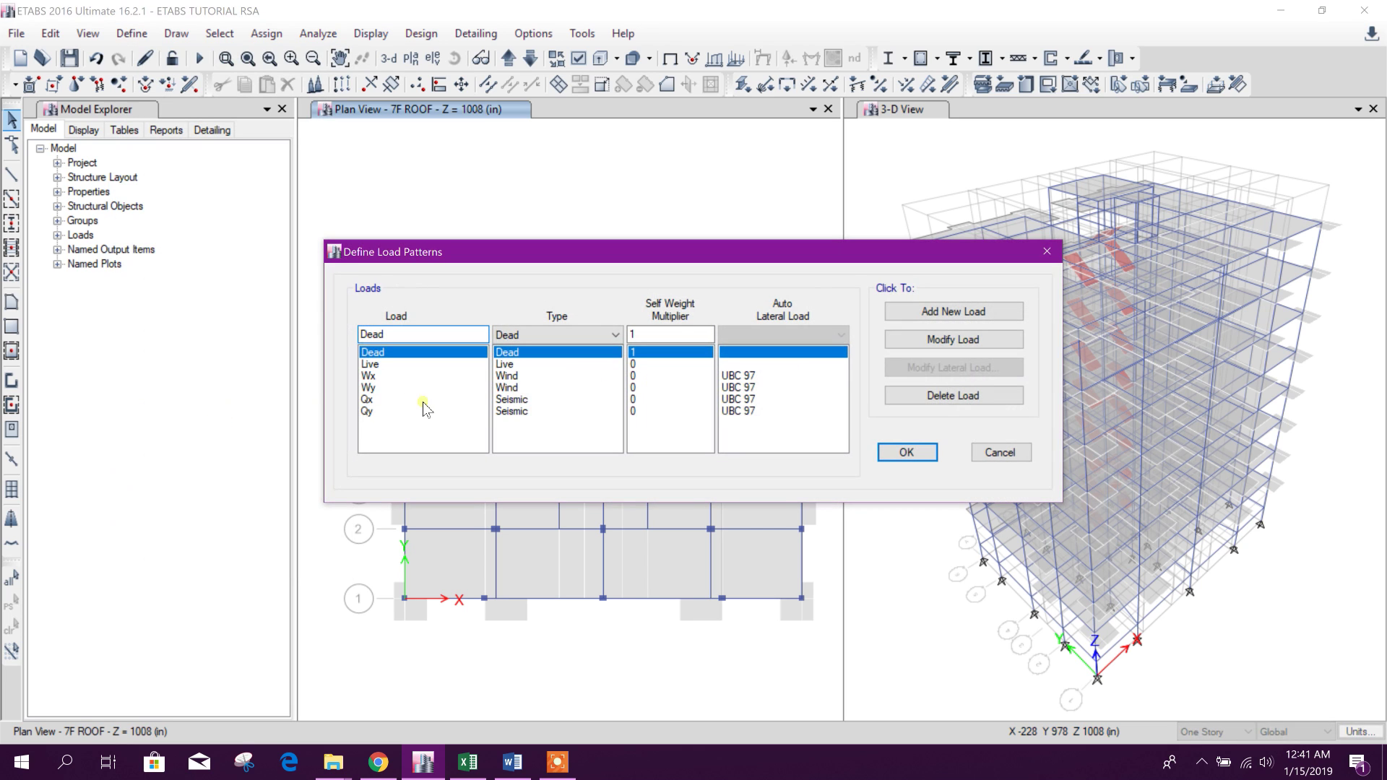
left_click(422, 376)
left_click(421, 399)
left_click(940, 368)
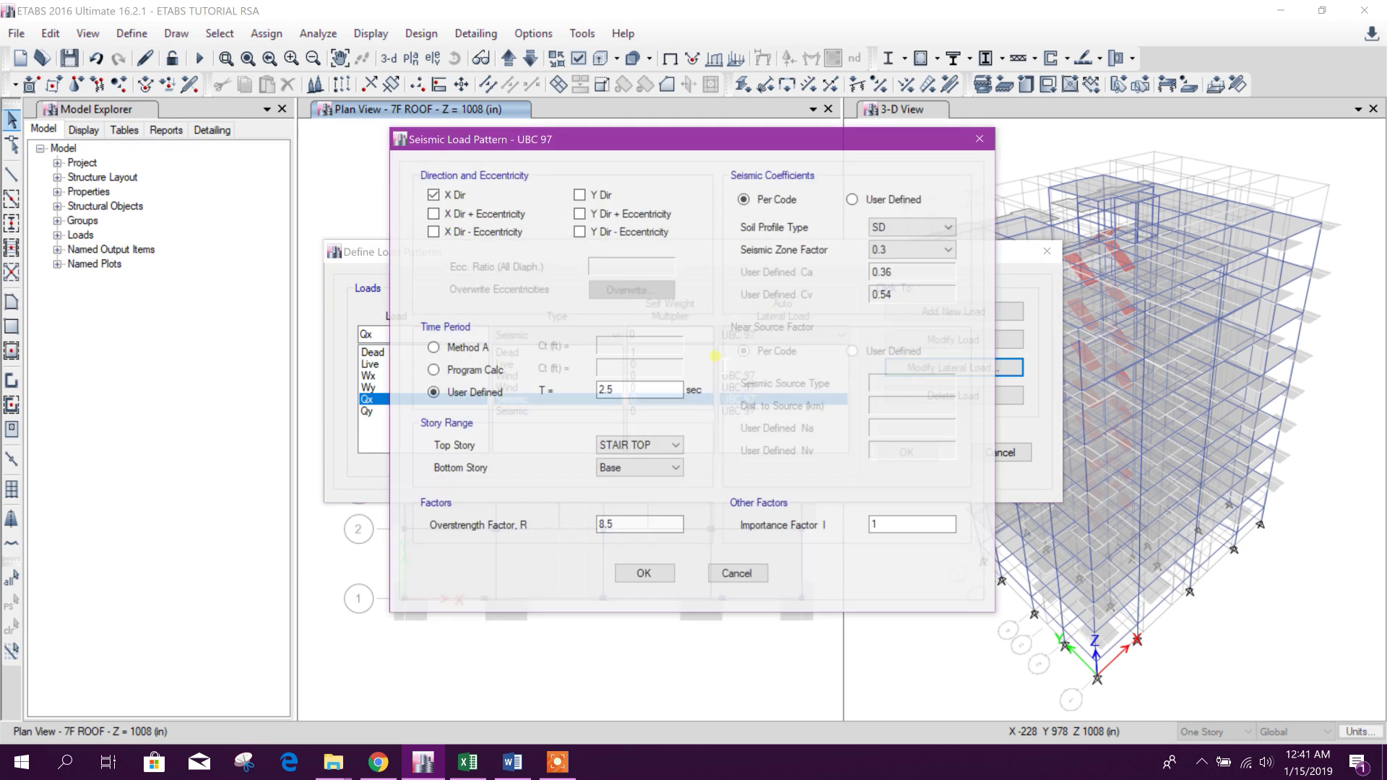
left_click_drag(795, 139, 985, 98)
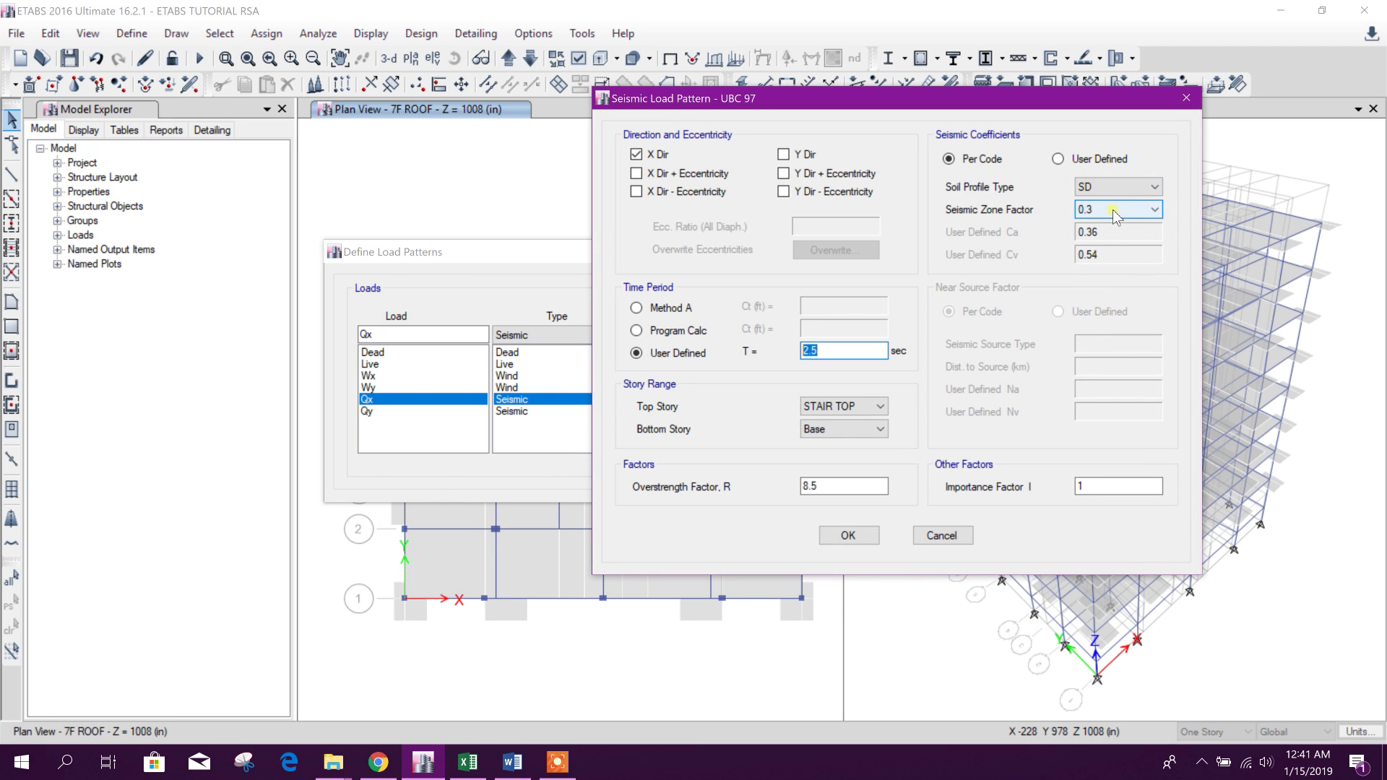
Compare Qx's seismic zone factor, coefficients and time period with the UBC-97 table in the Word notes.
left_click(1122, 210)
left_click(1101, 261)
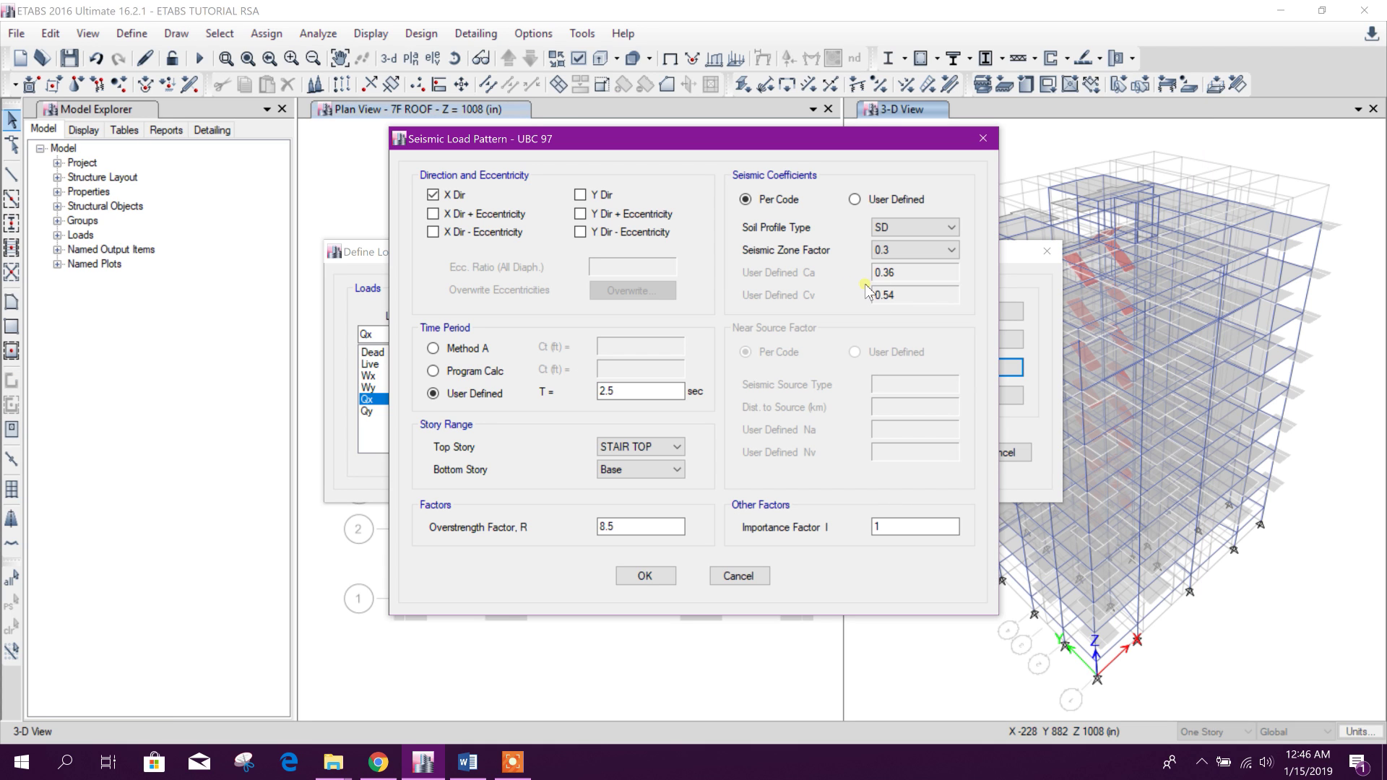
left_click(467, 762)
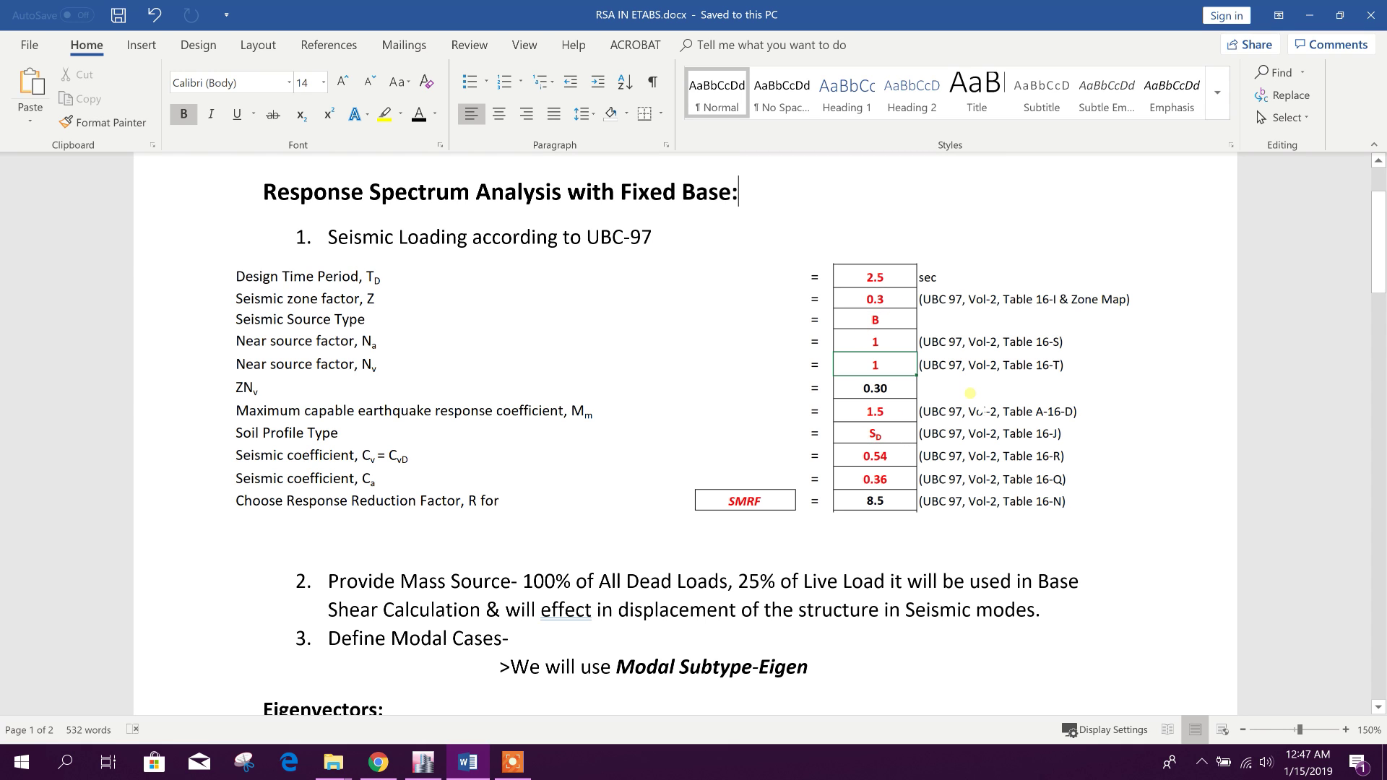
left_click(468, 764)
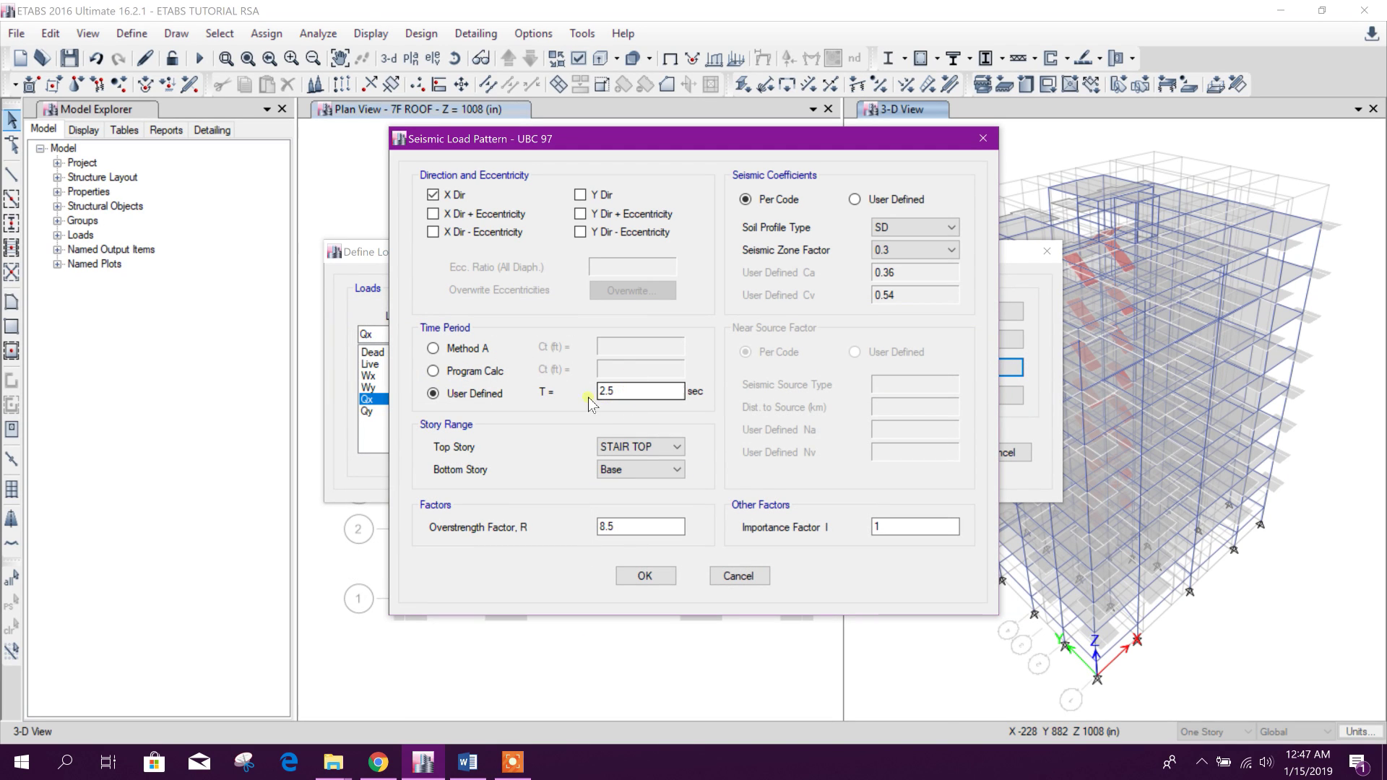
left_click(466, 760)
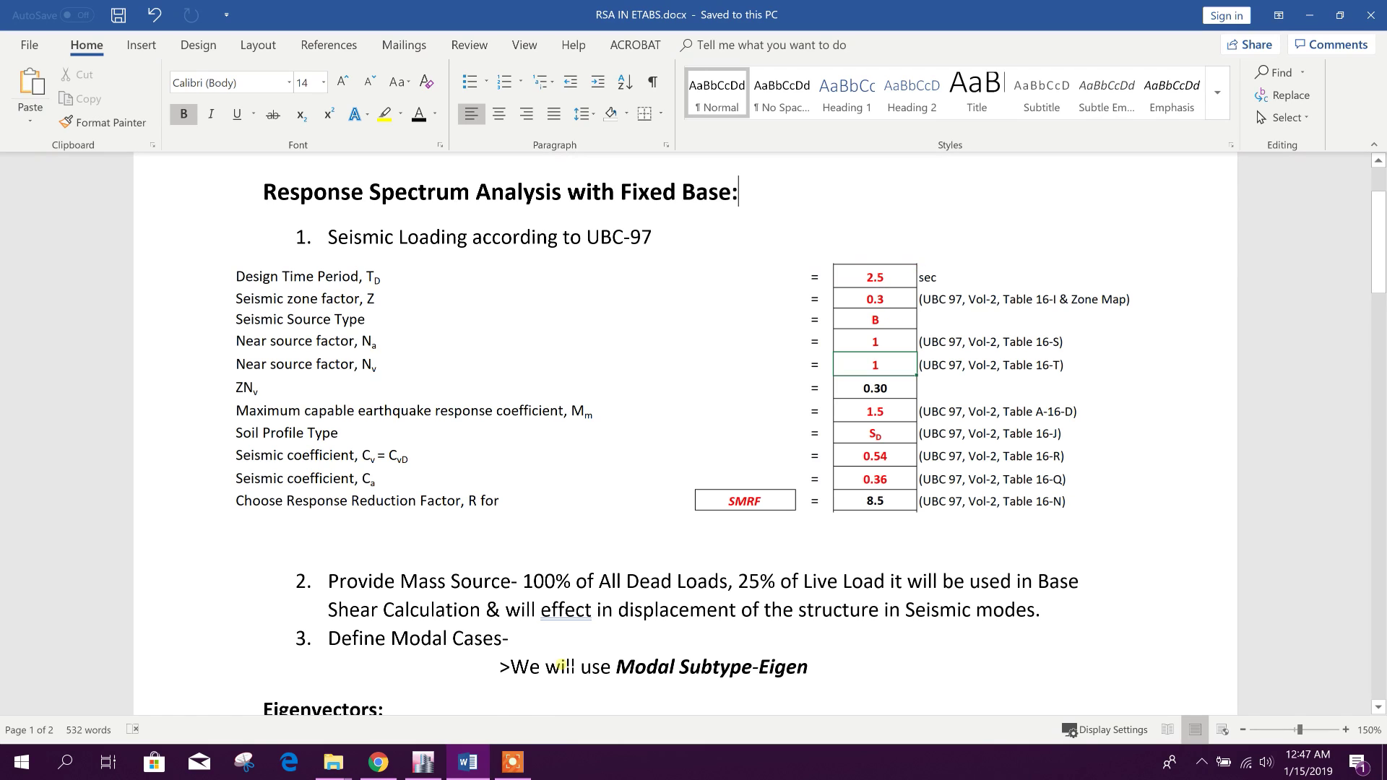
left_click(469, 765)
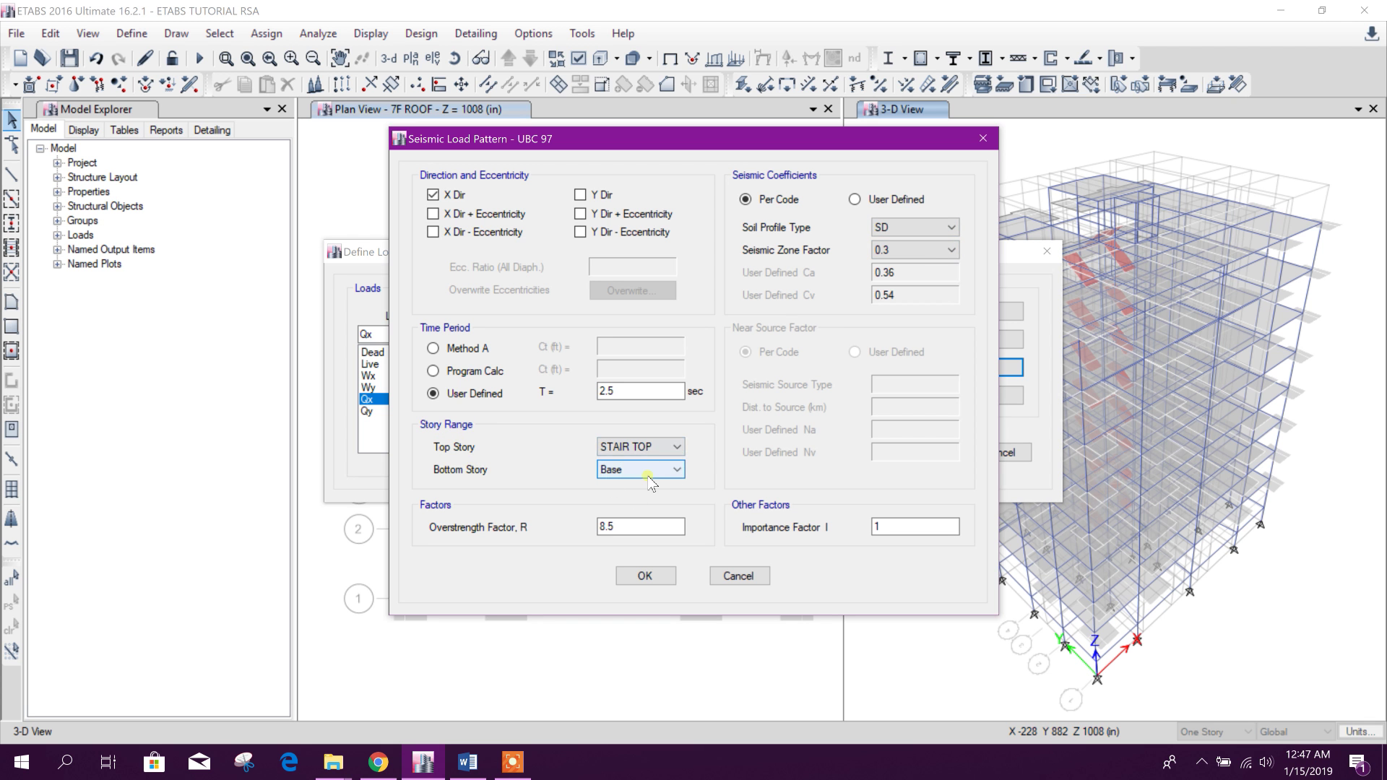
Review the overstrength and importance factors of load pattern Qx and accept its seismic settings.
left_click_drag(722, 138, 545, 136)
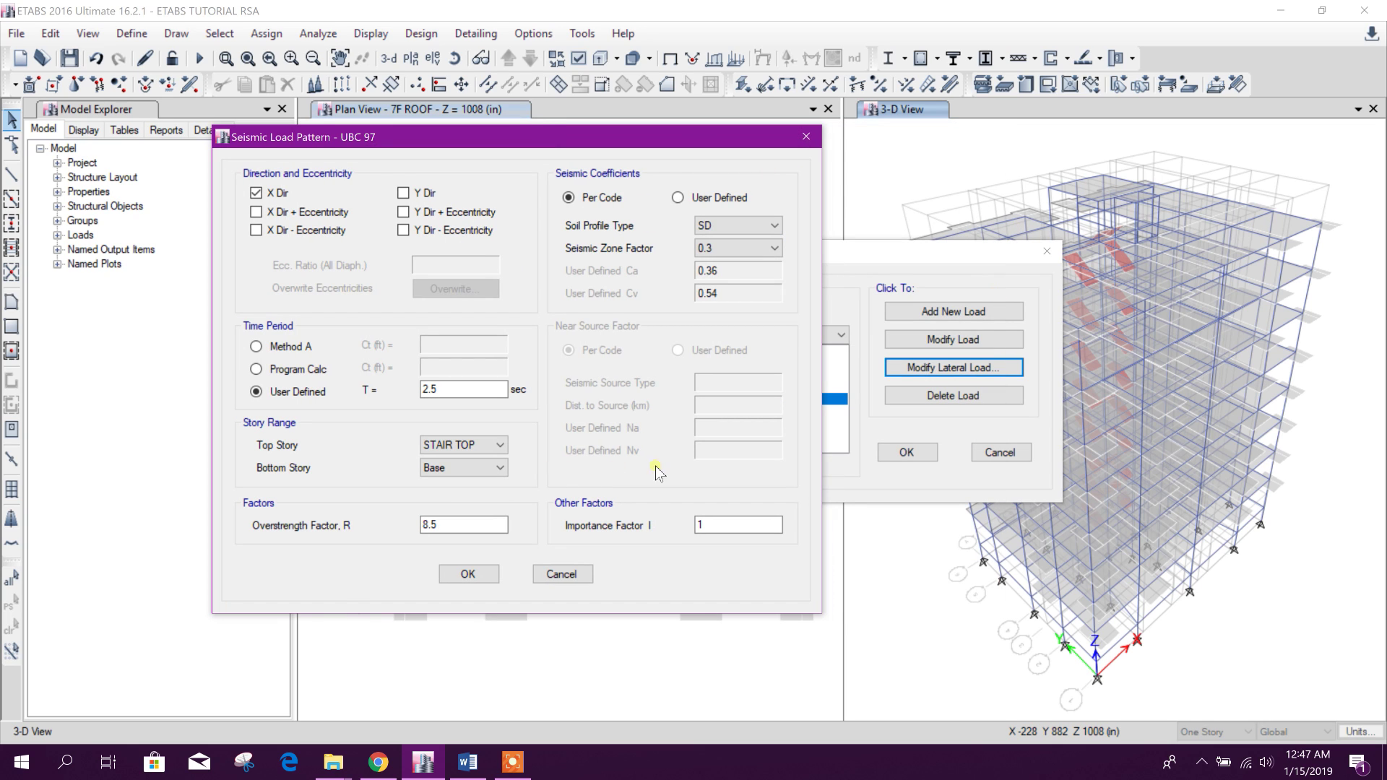
left_click(480, 523)
left_click_drag(449, 524, 440, 539)
left_click_drag(634, 142, 660, 120)
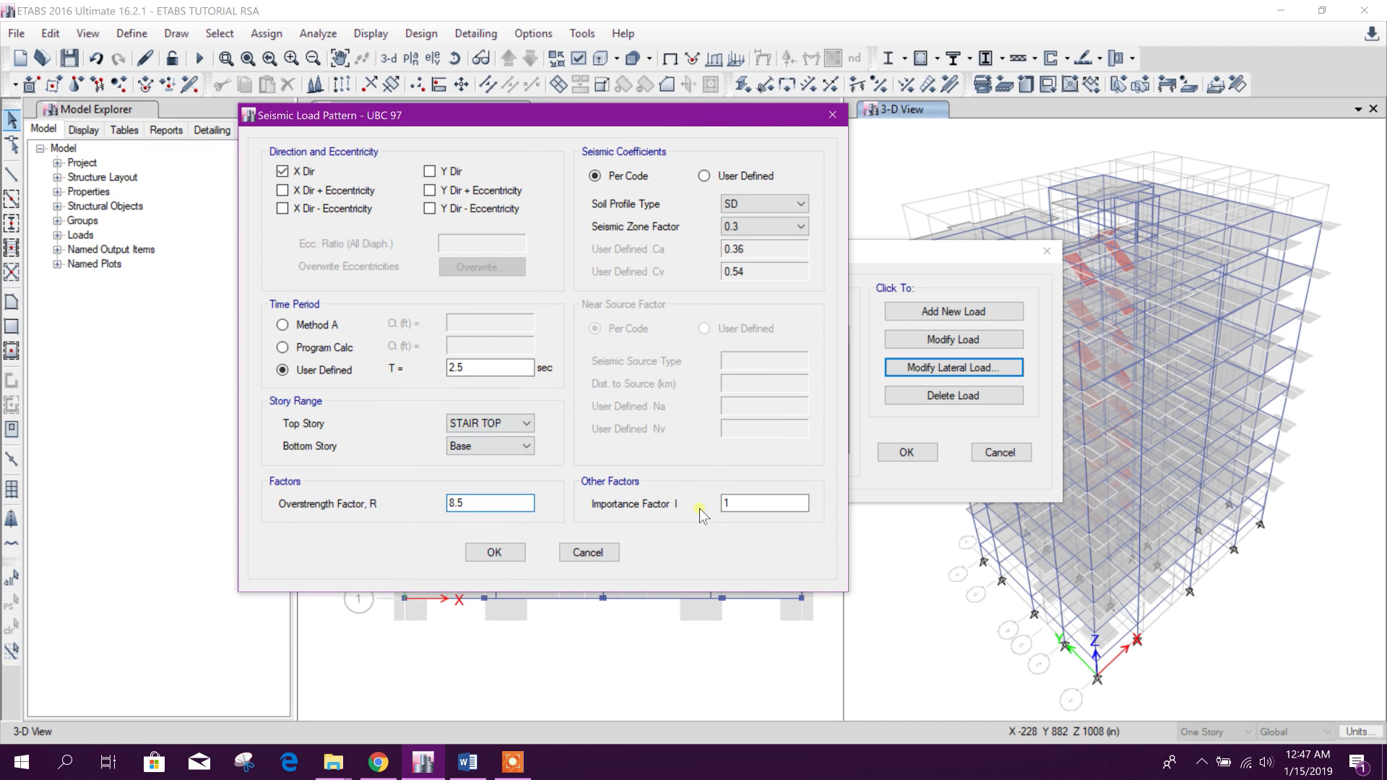
left_click(497, 554)
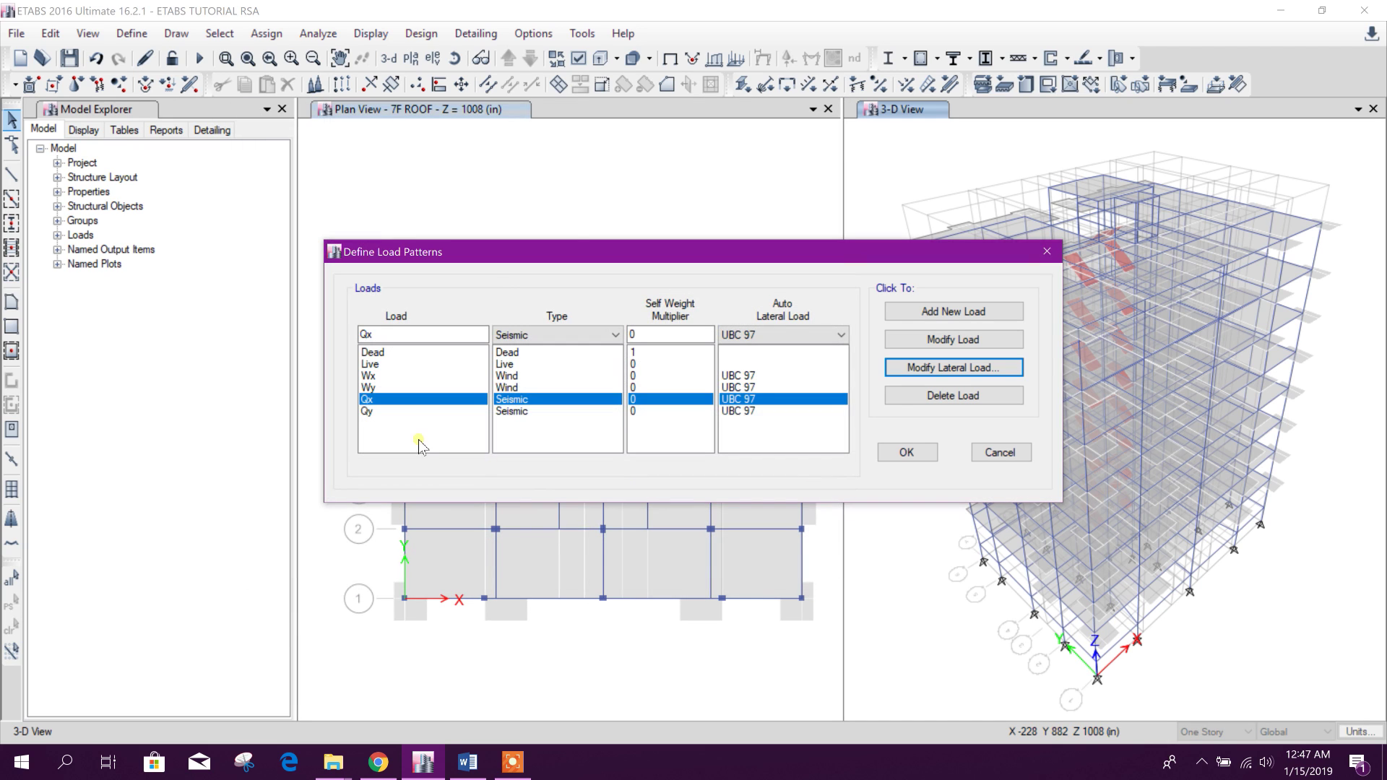
Review the UBC 97 lateral load settings of pattern Qy and accept the load pattern definitions.
left_click(419, 411)
left_click(934, 369)
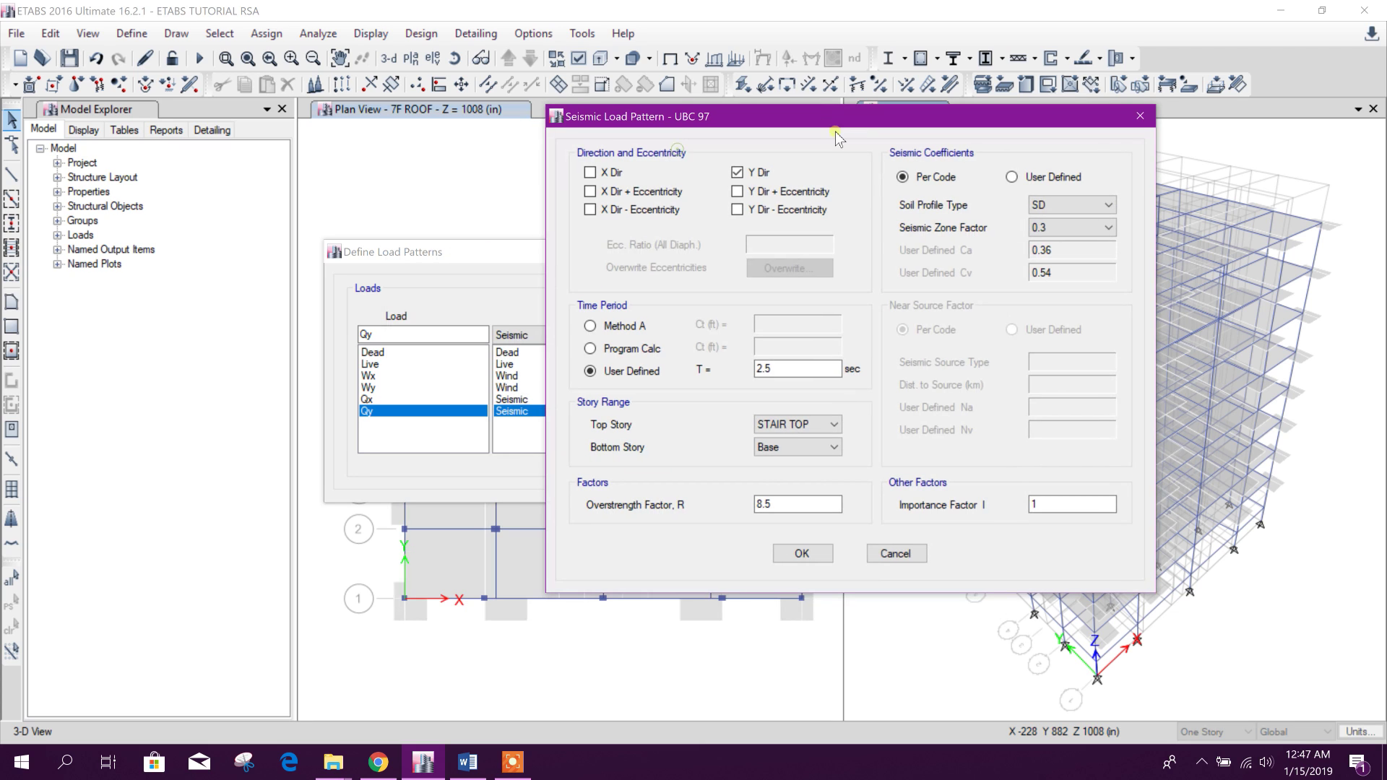
left_click(790, 553)
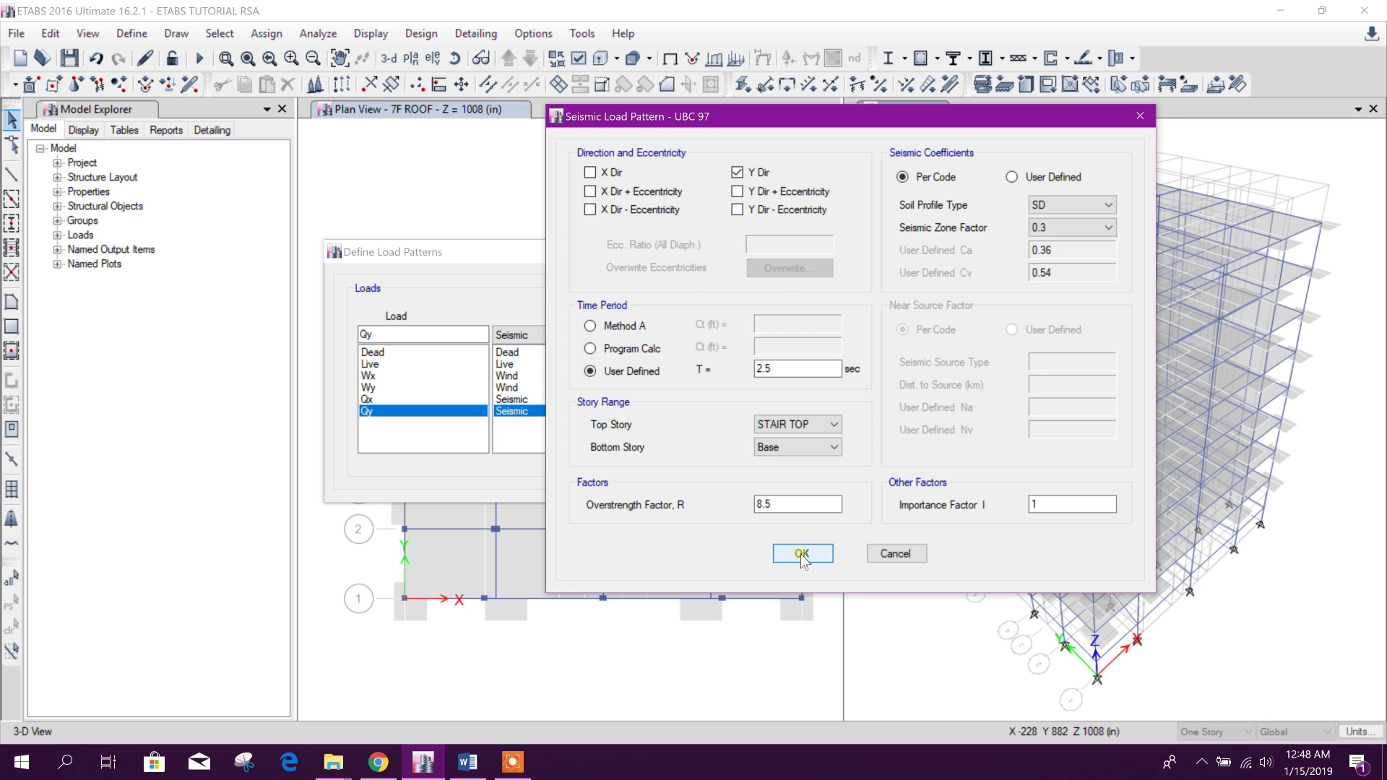
left_click(908, 453)
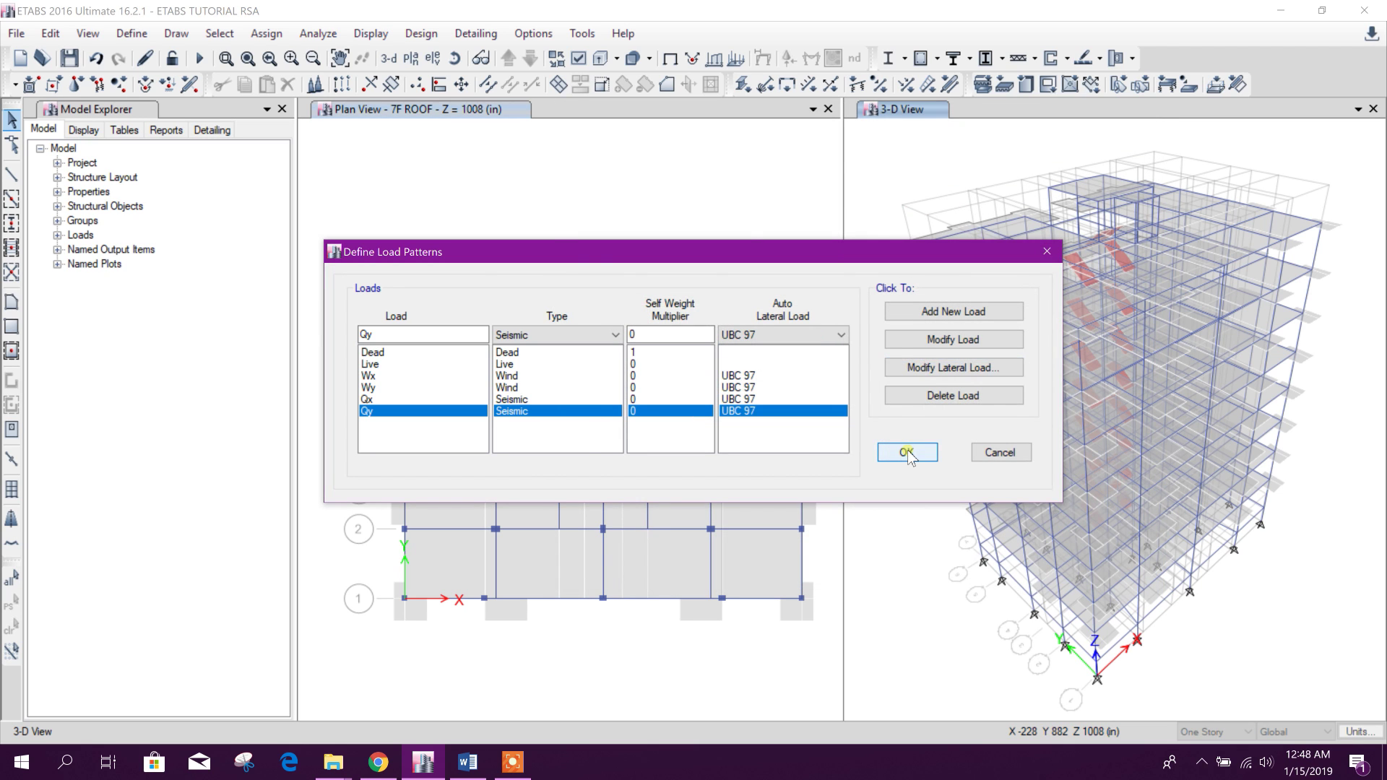
scroll(557, 224, "down", 1)
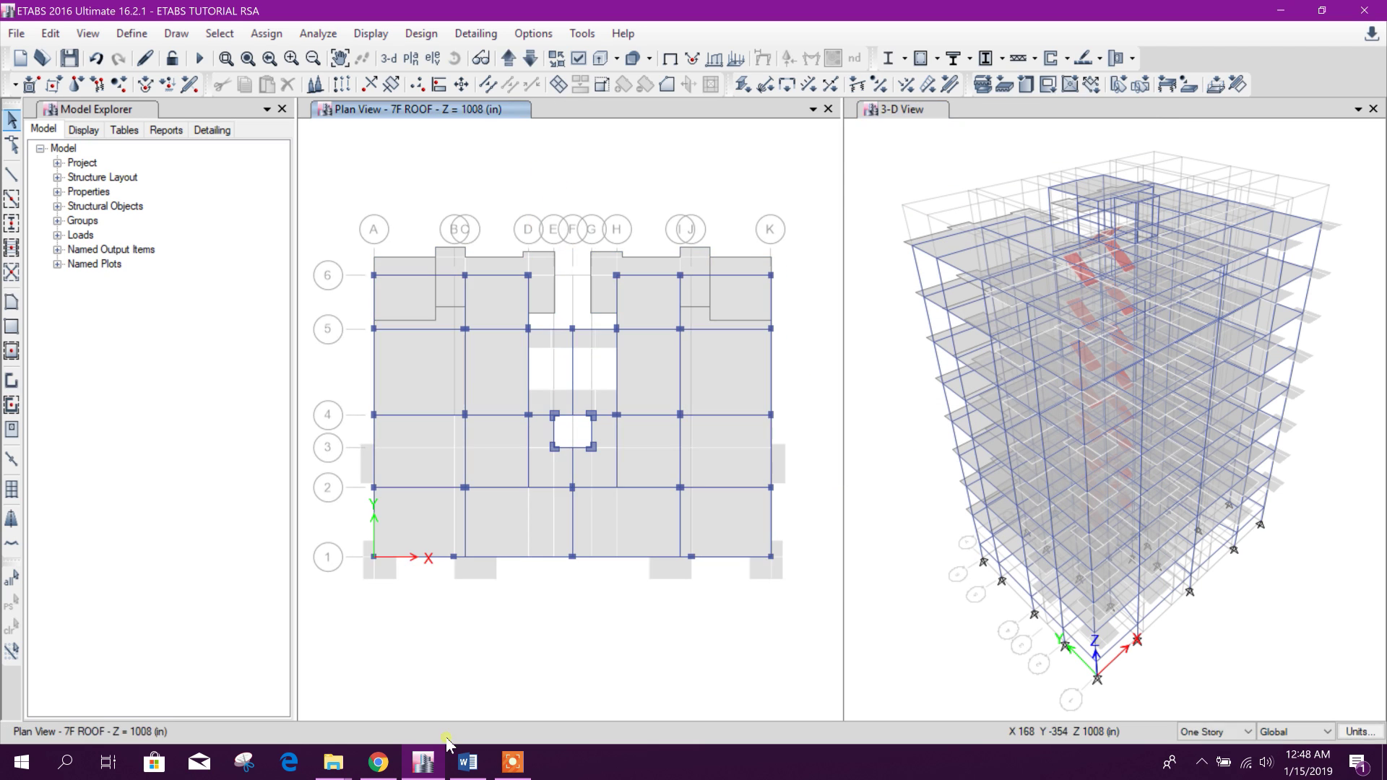
Switch to the Word notes and read the mass source item on dead and live load percentages, base shear and displacement.
left_click(466, 760)
scroll(708, 293, "down", 5)
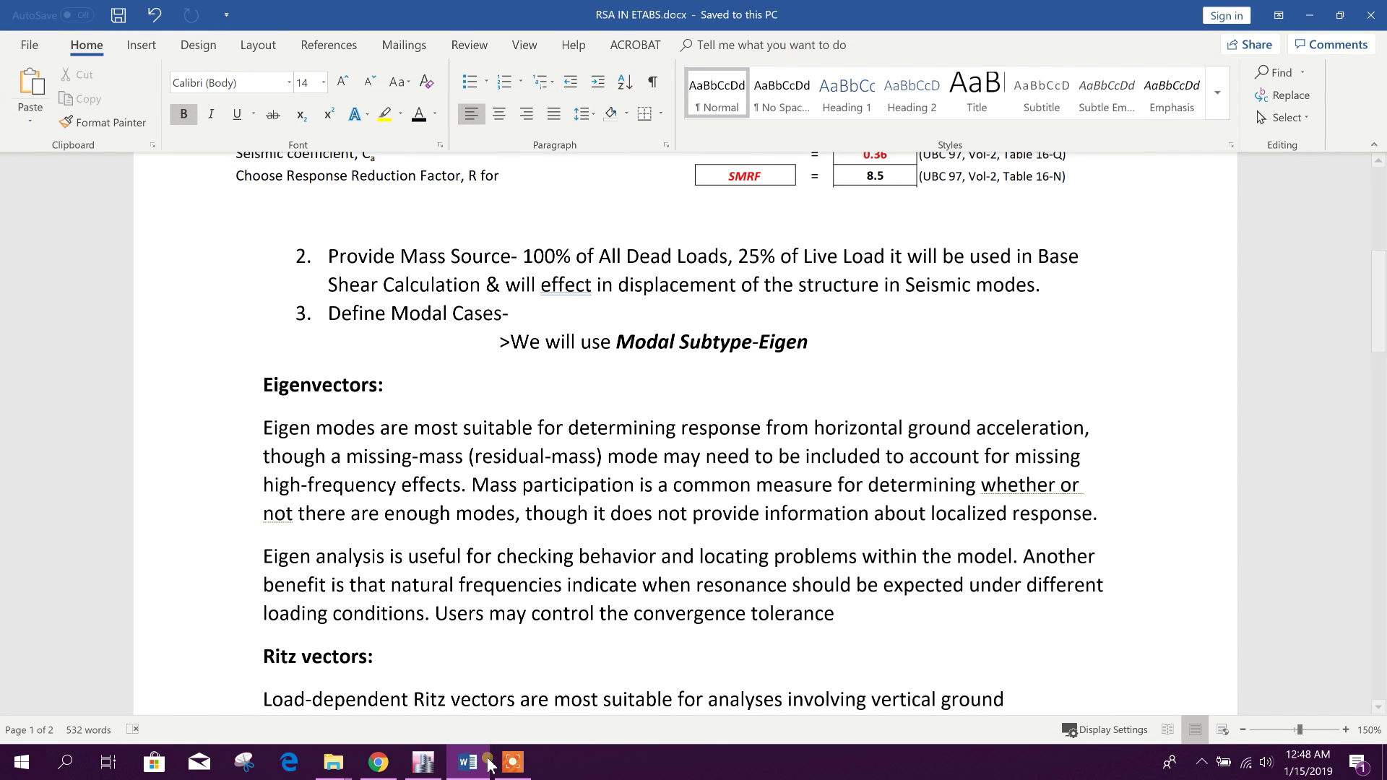
left_click_drag(439, 257, 499, 257)
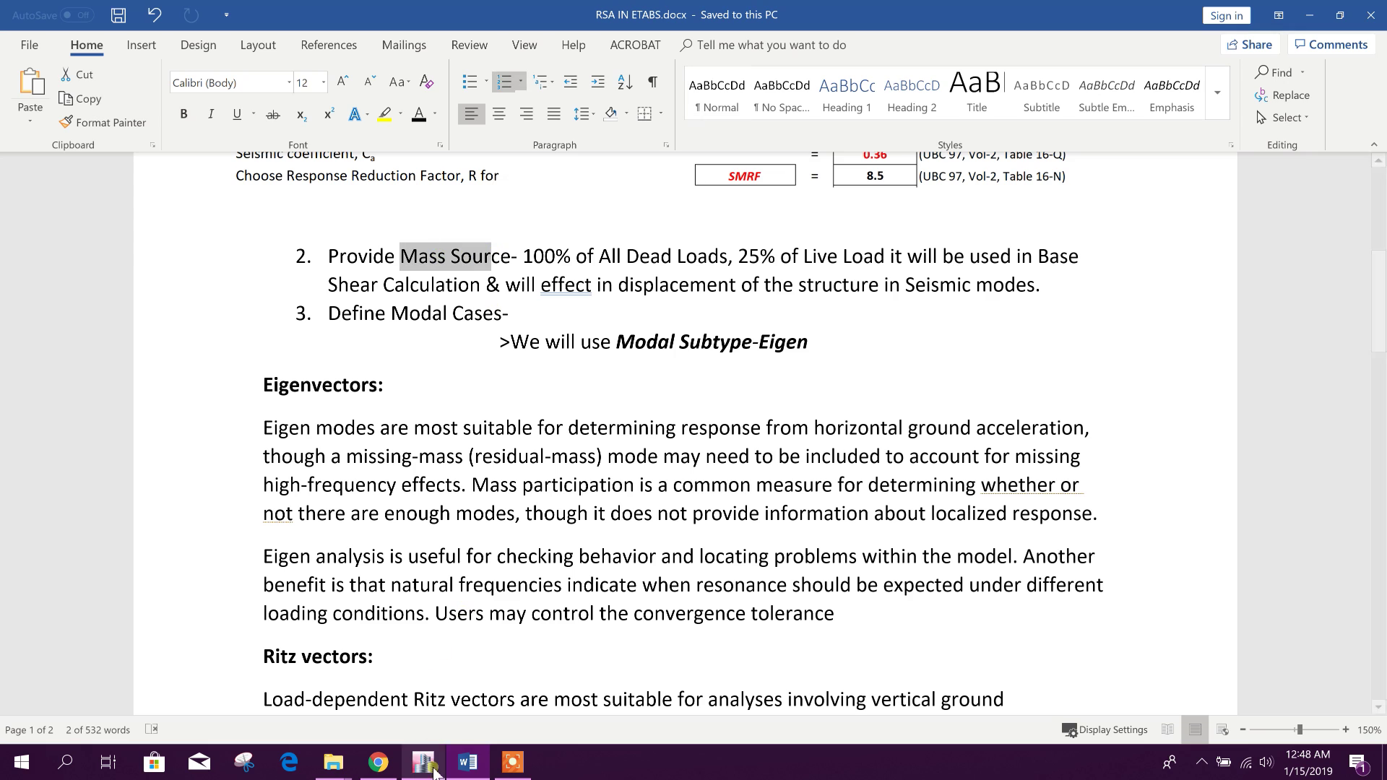
left_click(545, 258)
left_click_drag(599, 258, 731, 258)
left_click(779, 258)
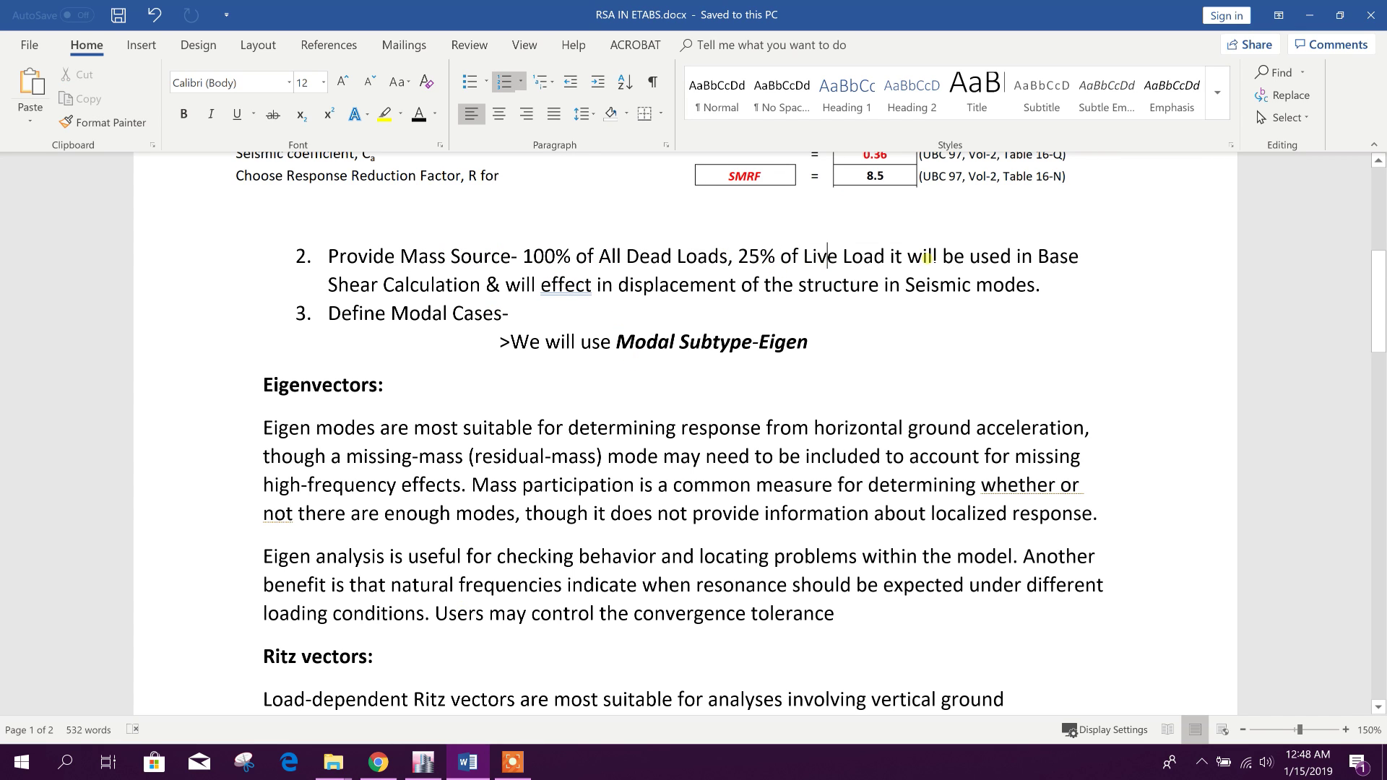
left_click_drag(927, 258, 1026, 257)
left_click(1039, 258)
left_click_drag(371, 287, 623, 287)
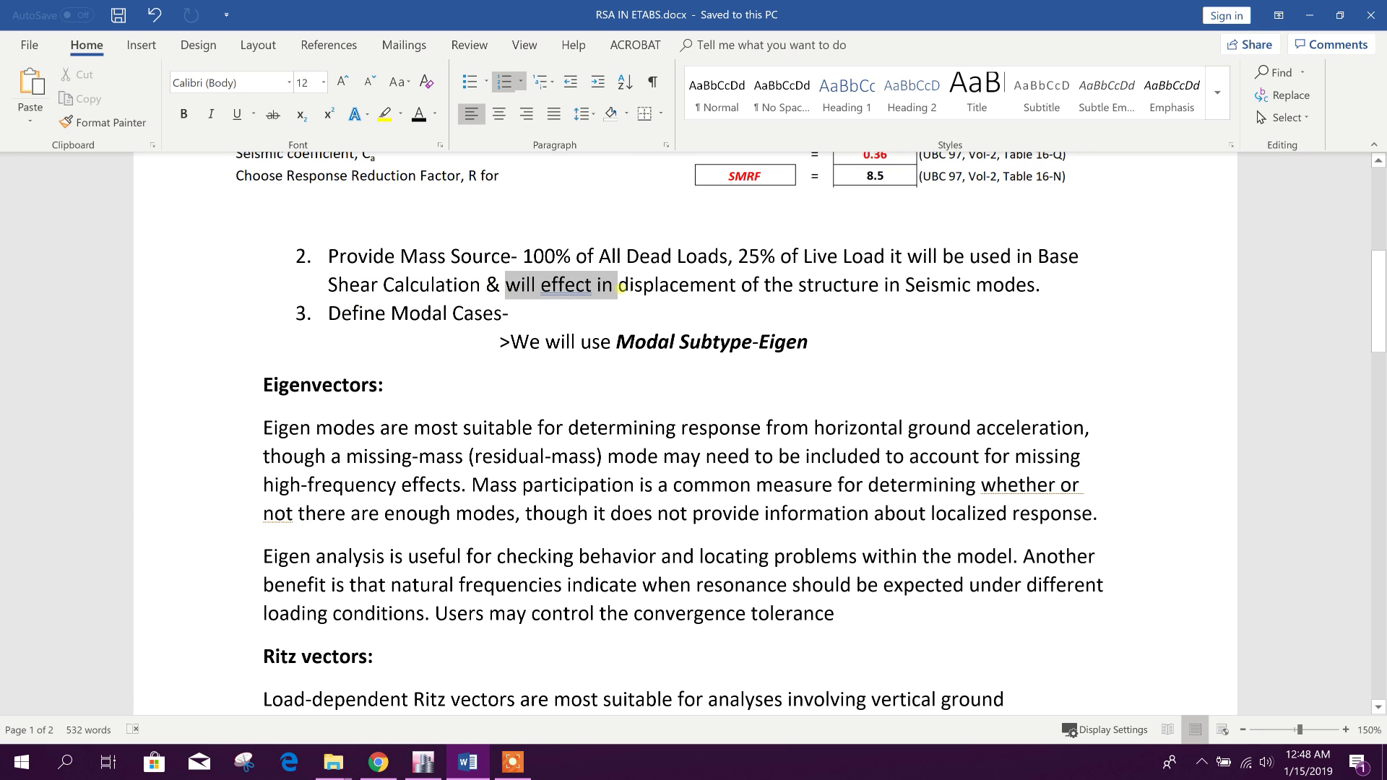
left_click(619, 286)
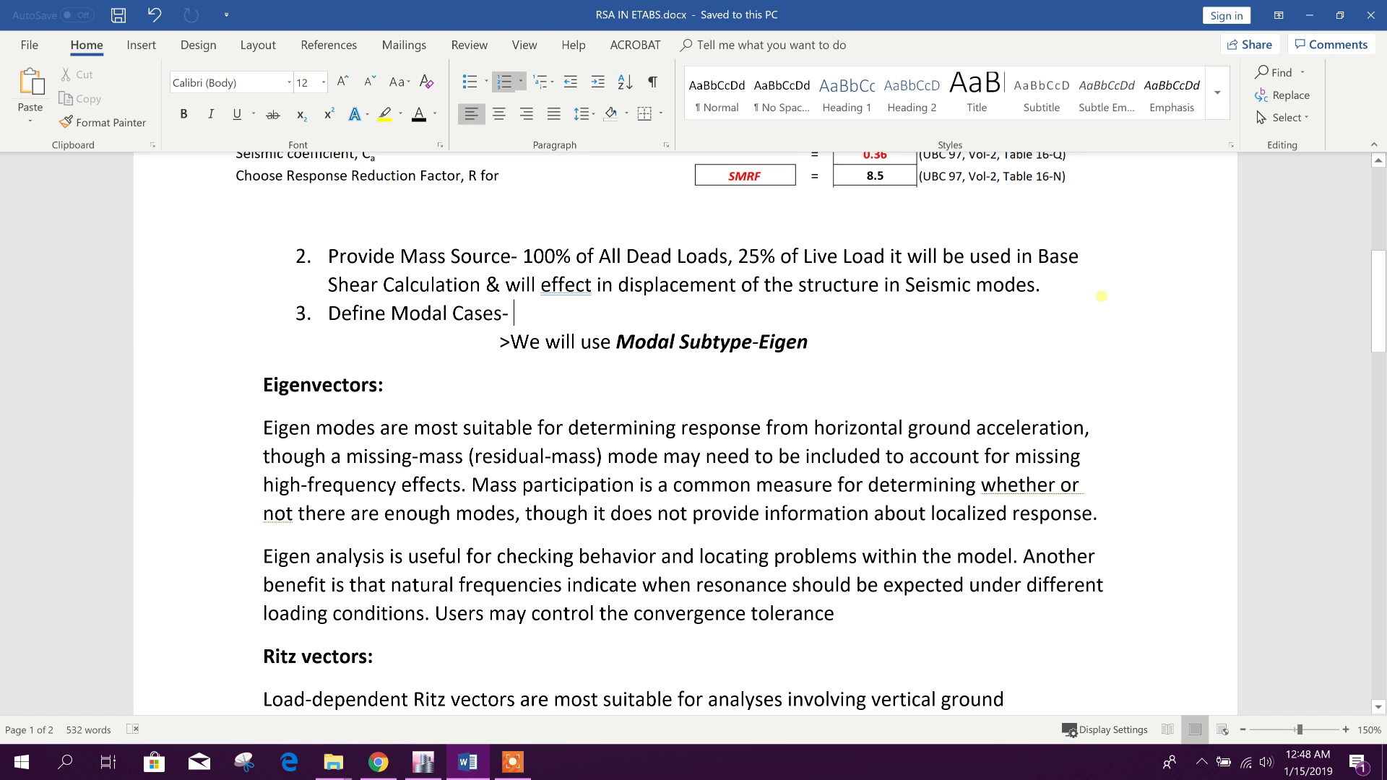
Switch to ETABS and examine the dead and live load multipliers in the MsSrc1 mass source data.
left_click(423, 762)
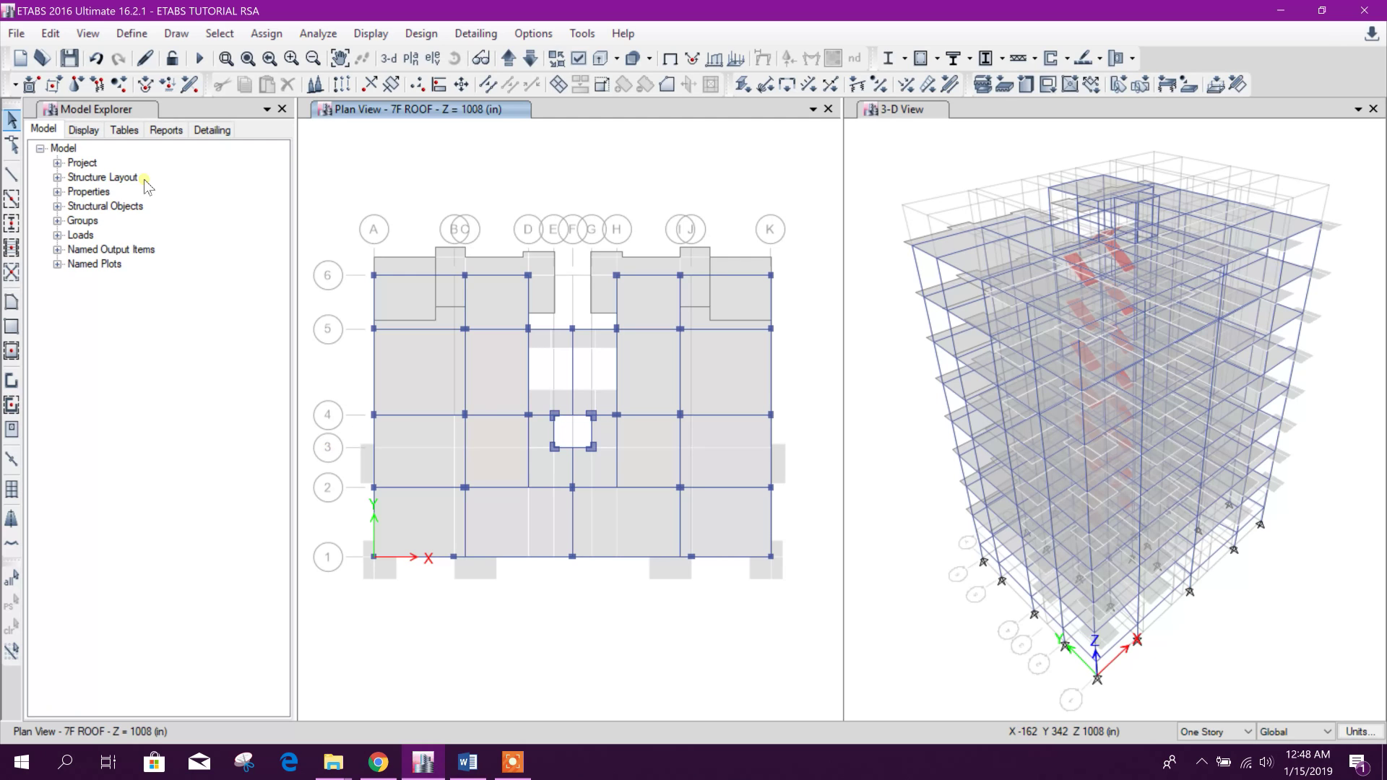
left_click(126, 35)
left_click(213, 332)
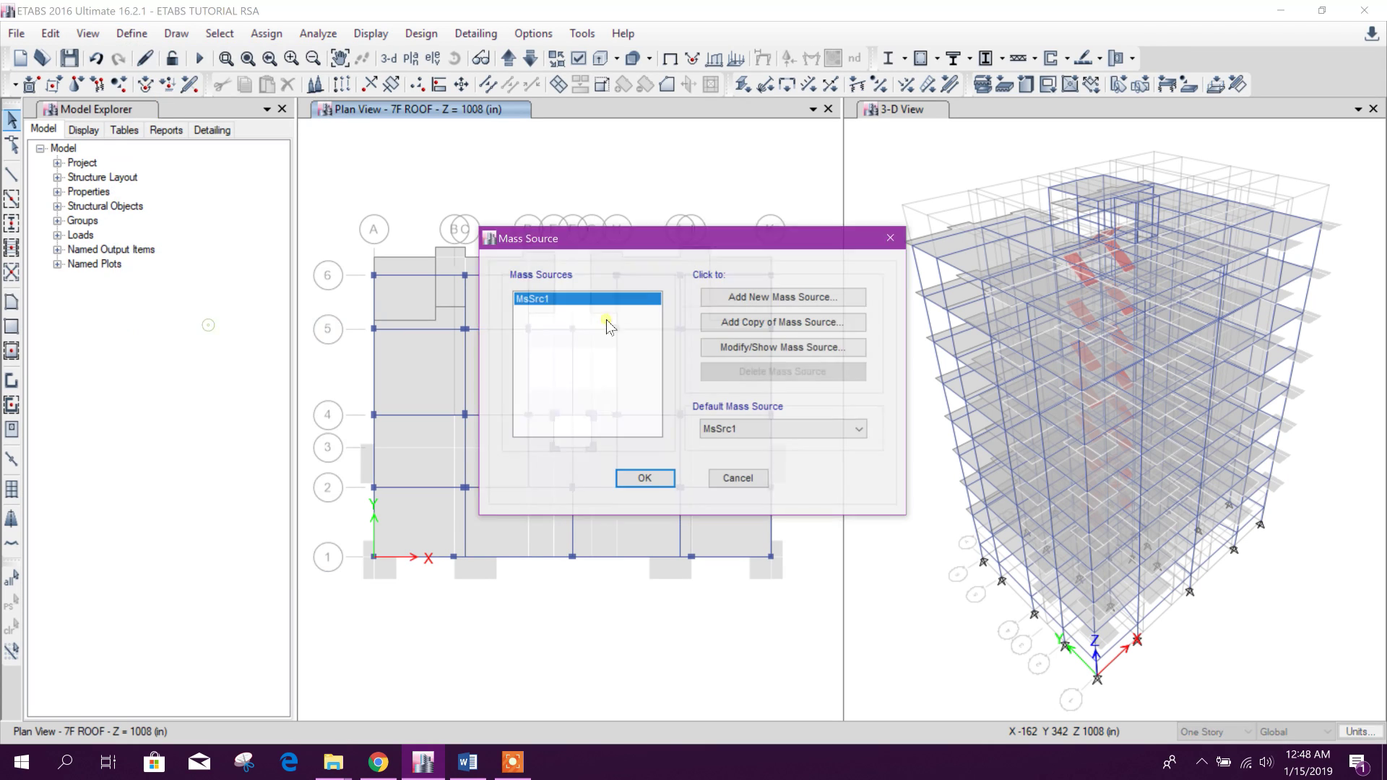
left_click(737, 348)
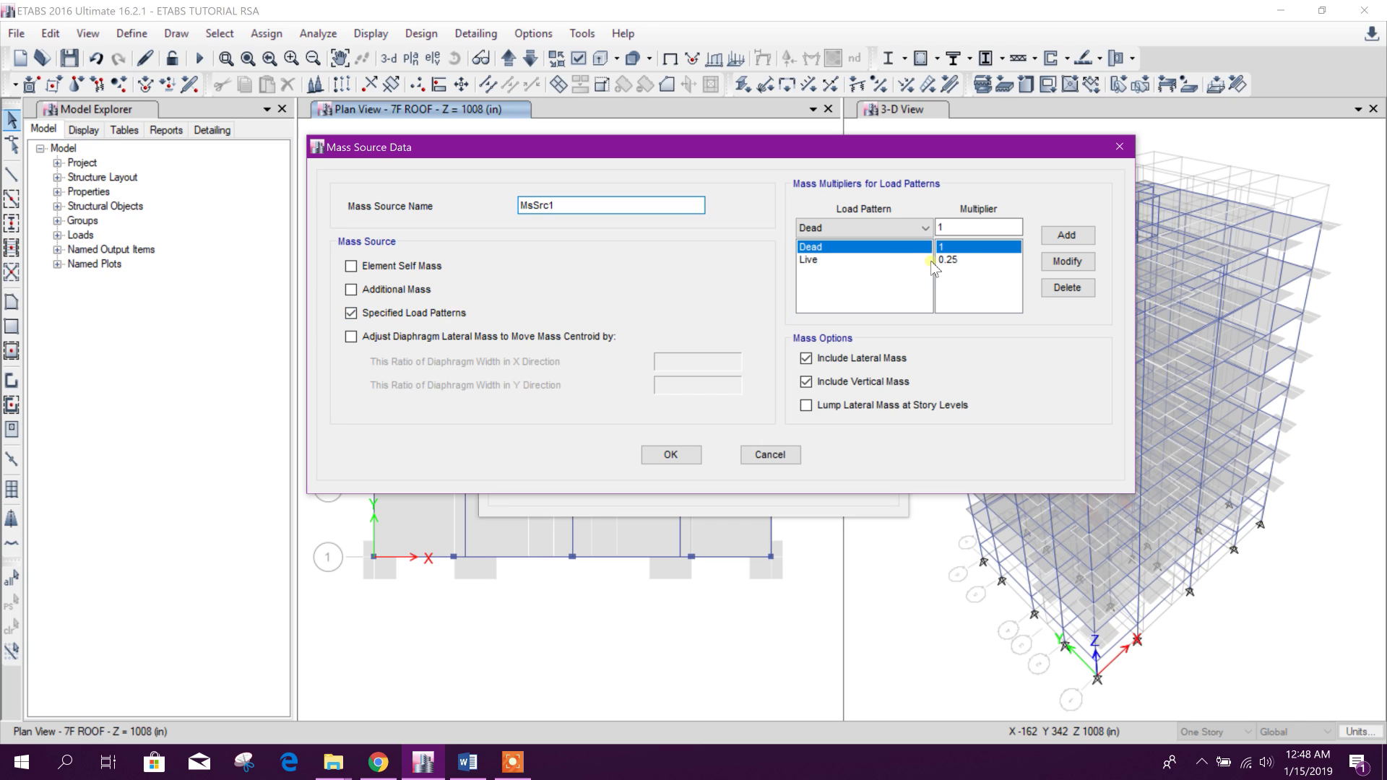
left_click(912, 228)
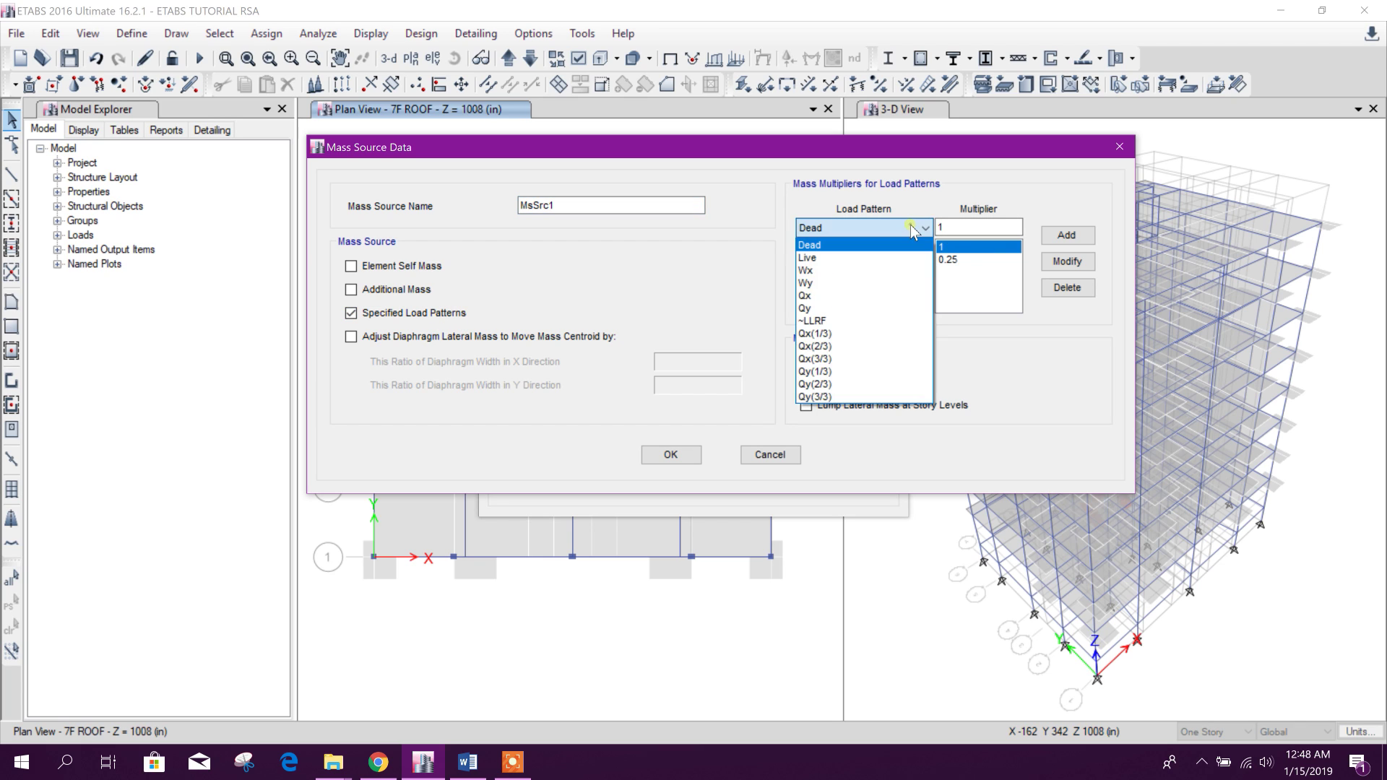
left_click(912, 230)
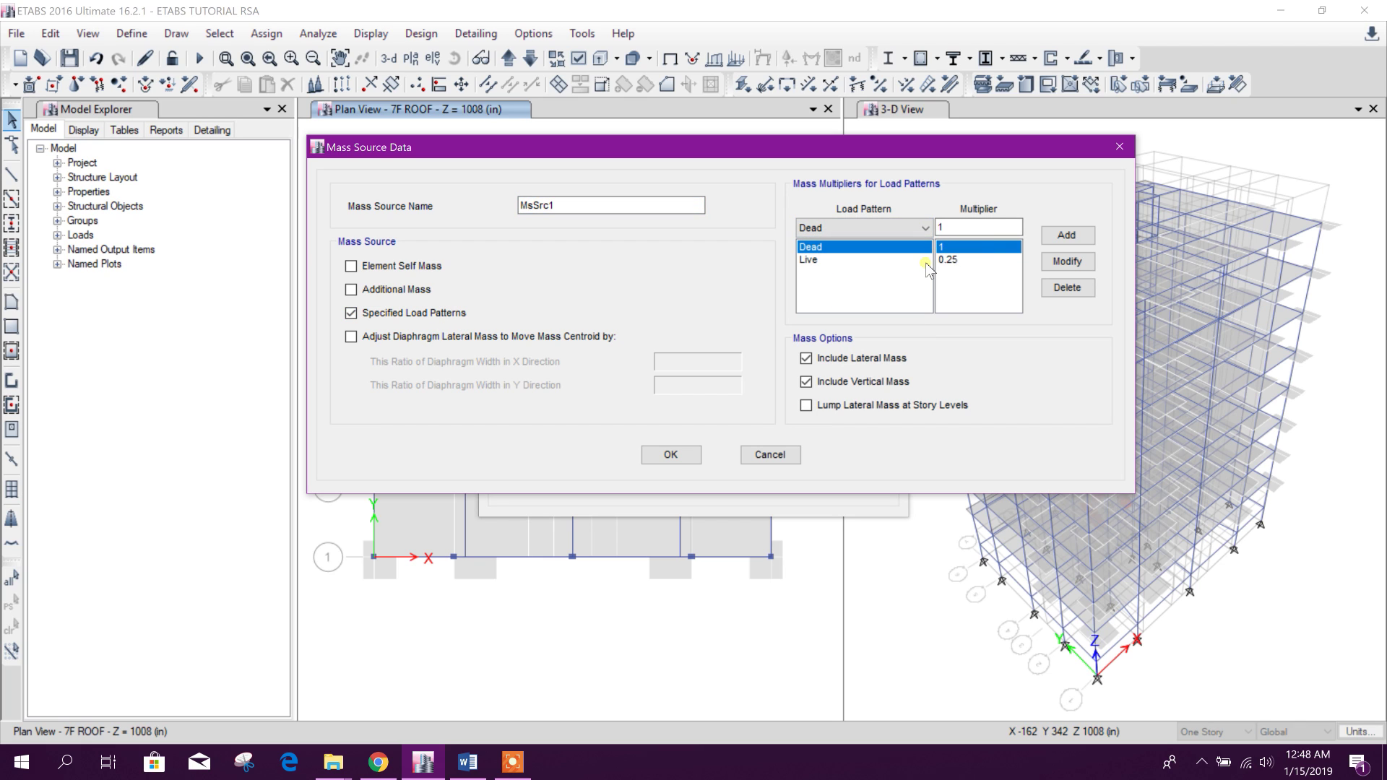
left_click(927, 261)
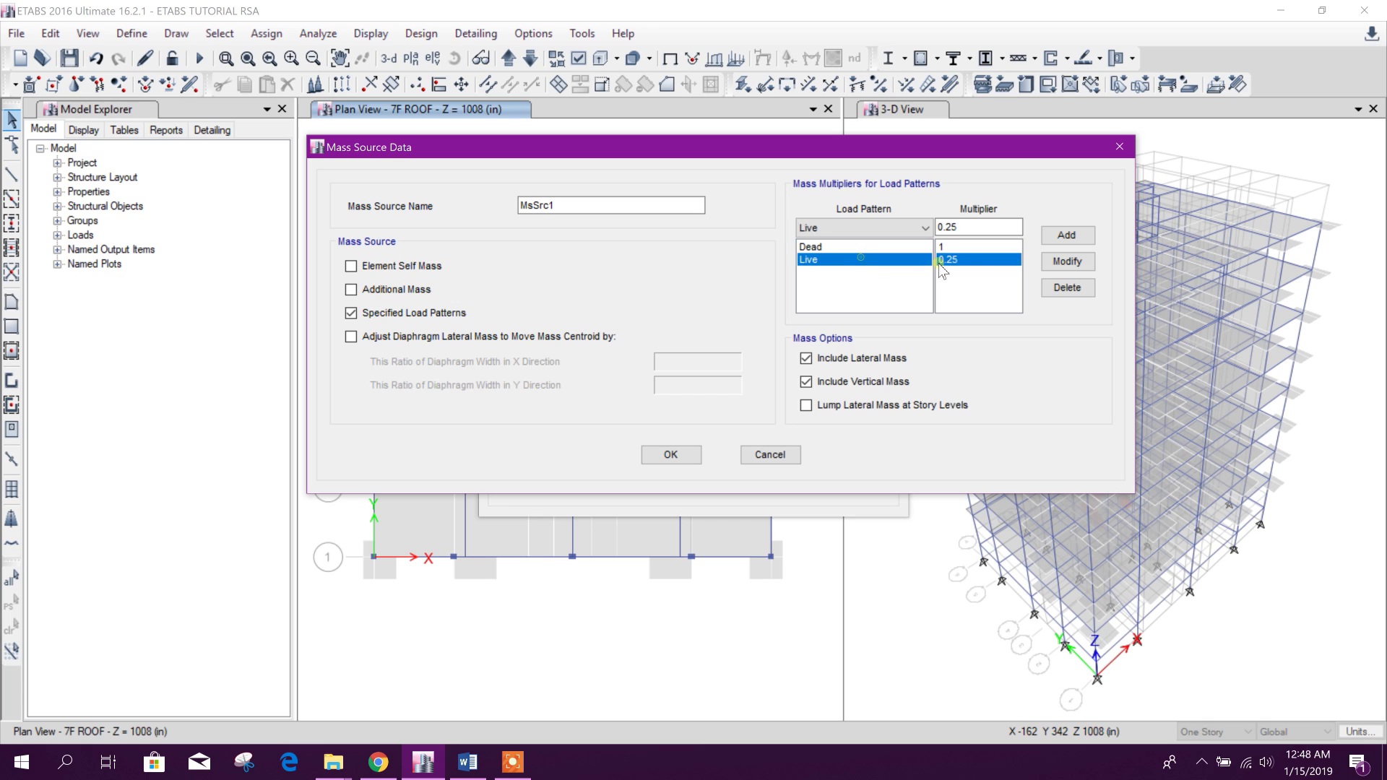
Go over the mass options of MsSrc1 and accept the mass source definition.
left_click(888, 389)
left_click(846, 405)
left_click(678, 455)
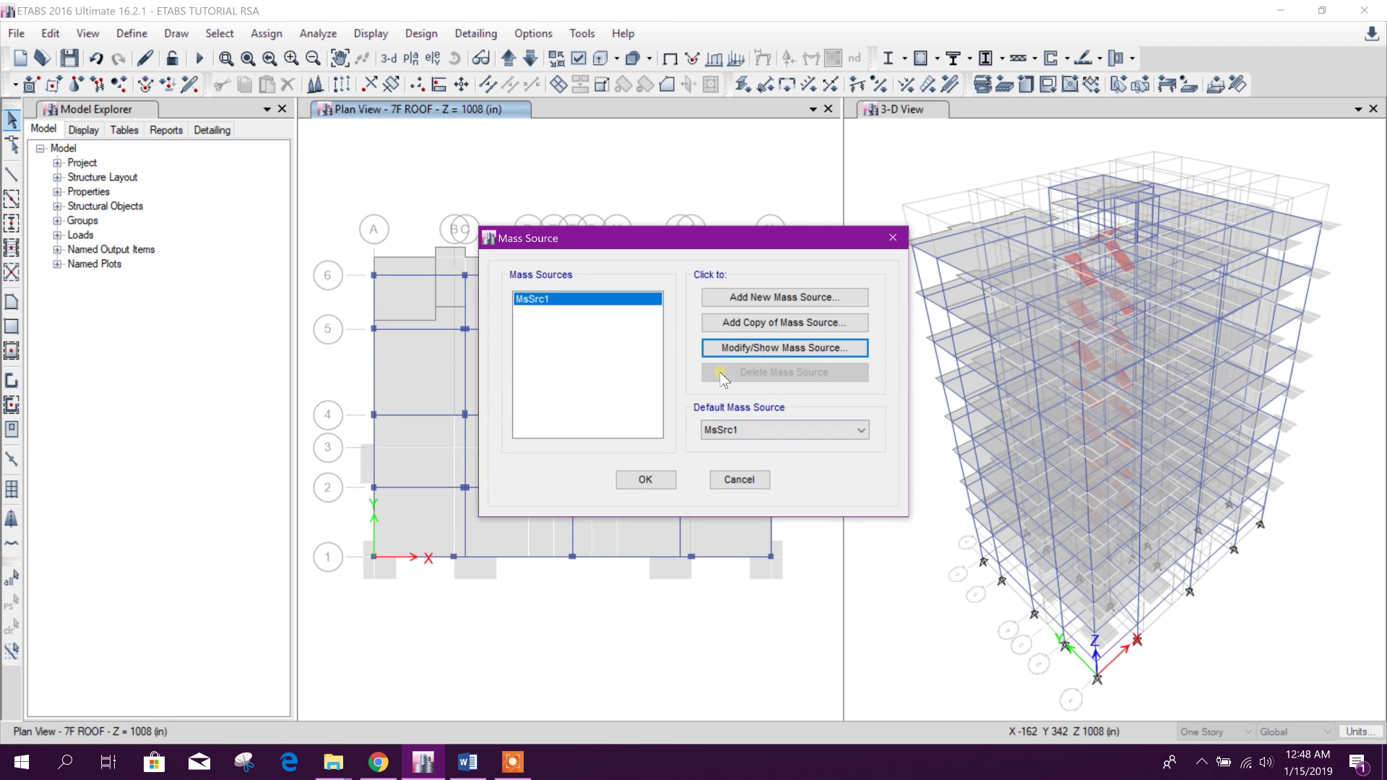
left_click_drag(765, 240, 907, 189)
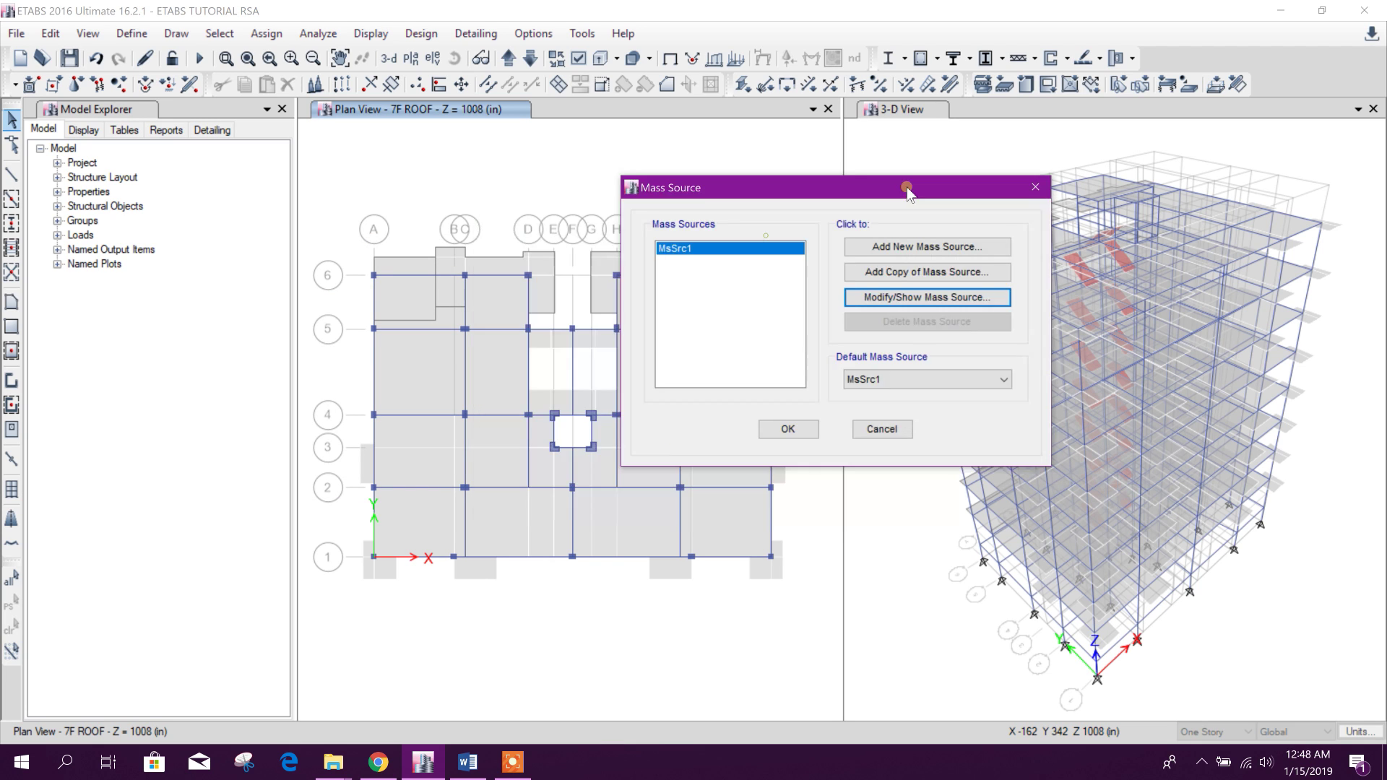
left_click(788, 430)
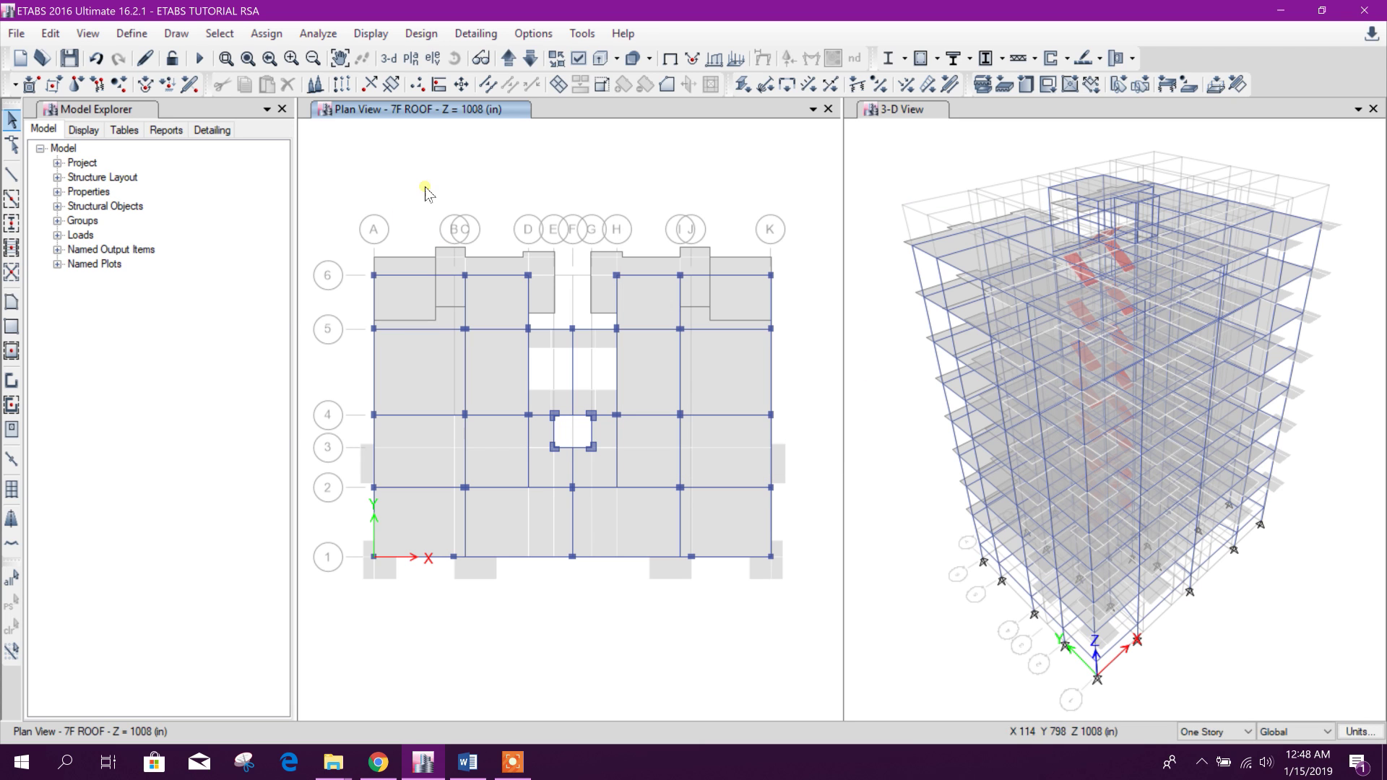
Switch to the Word notes and read the Define Modal Cases item about the Eigen modal subtype.
middle_click_drag(427, 192, 412, 177)
left_click(470, 760)
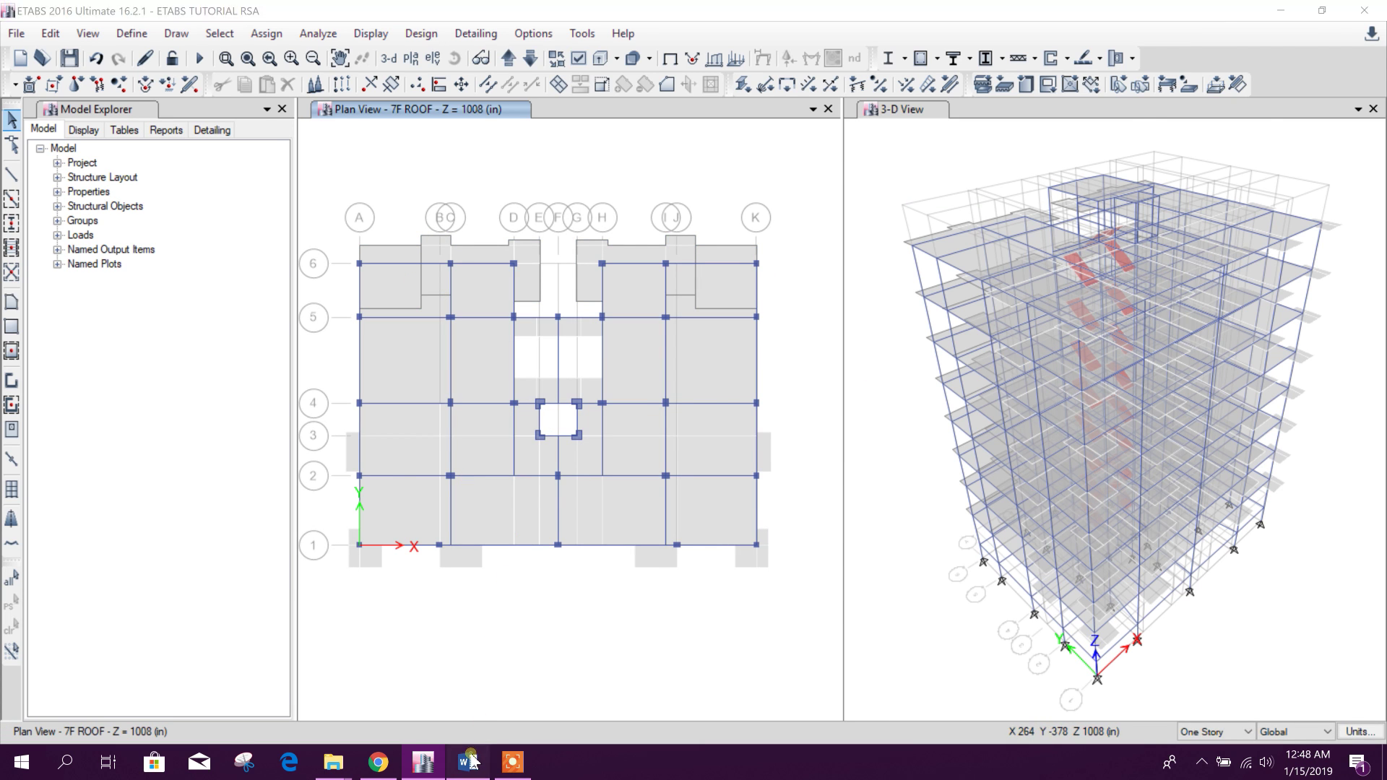
scroll(450, 416, "down", 1)
scroll(449, 416, "up", 2)
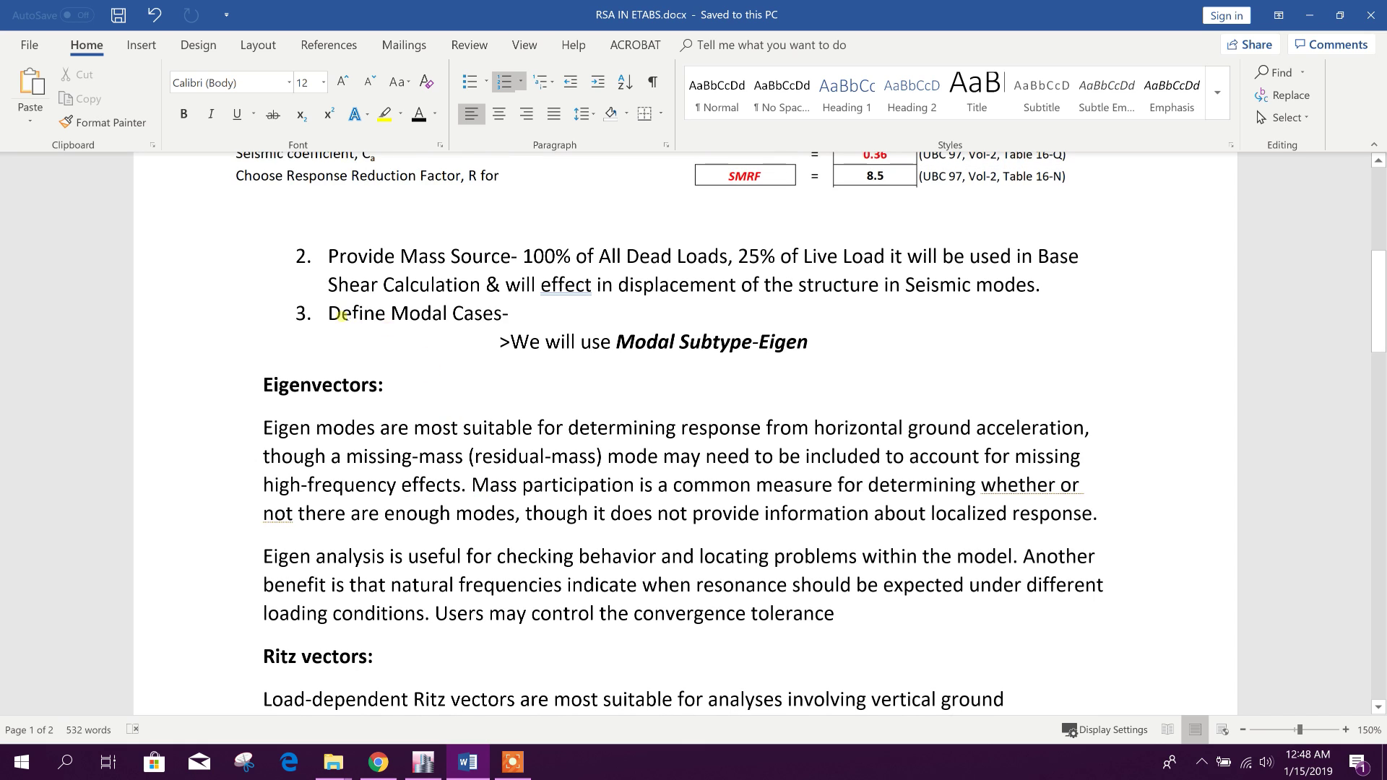
left_click_drag(329, 316, 524, 316)
left_click(693, 341)
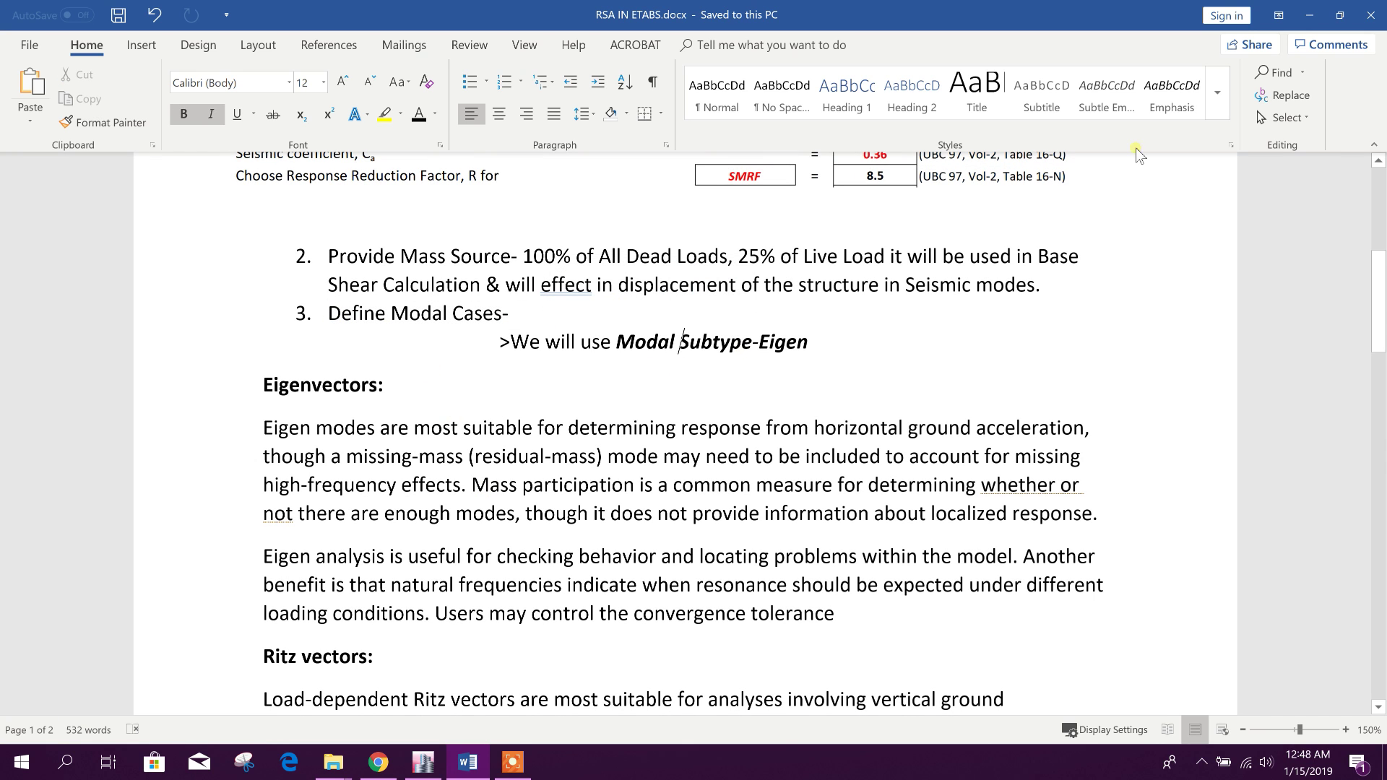
Switch to ETABS and examine the Eigen and Ritz subtype options of the Modal case, keeping Eigen selected.
left_click(1309, 15)
left_click(131, 33)
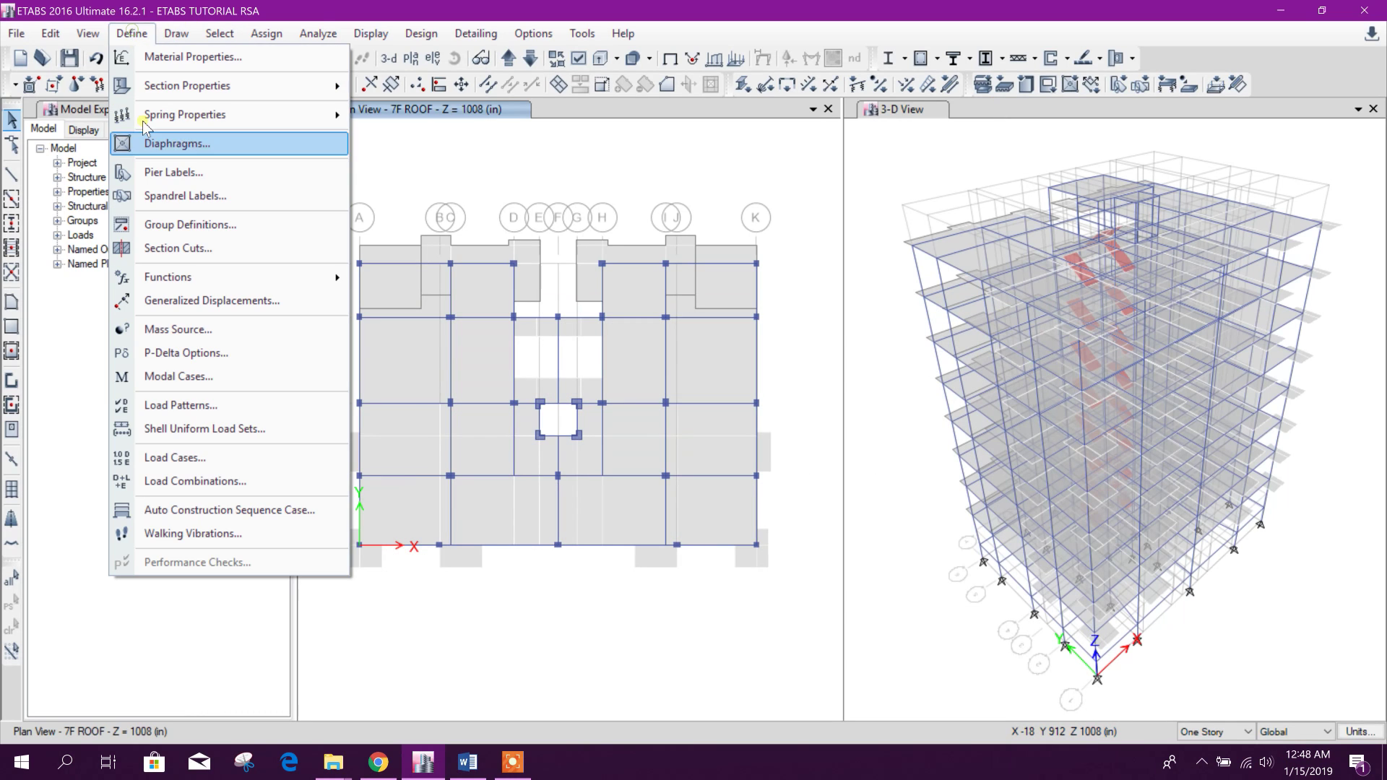
left_click(225, 376)
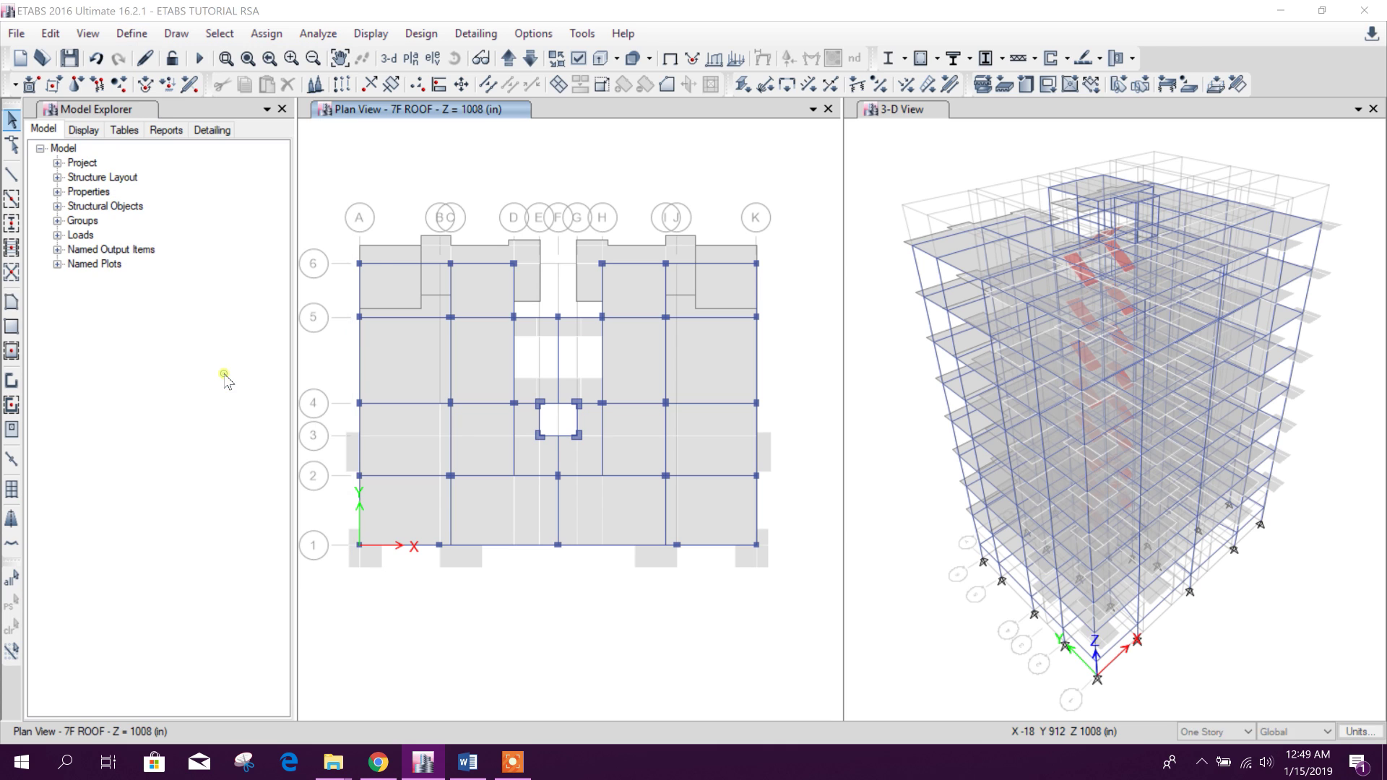
left_click(925, 332)
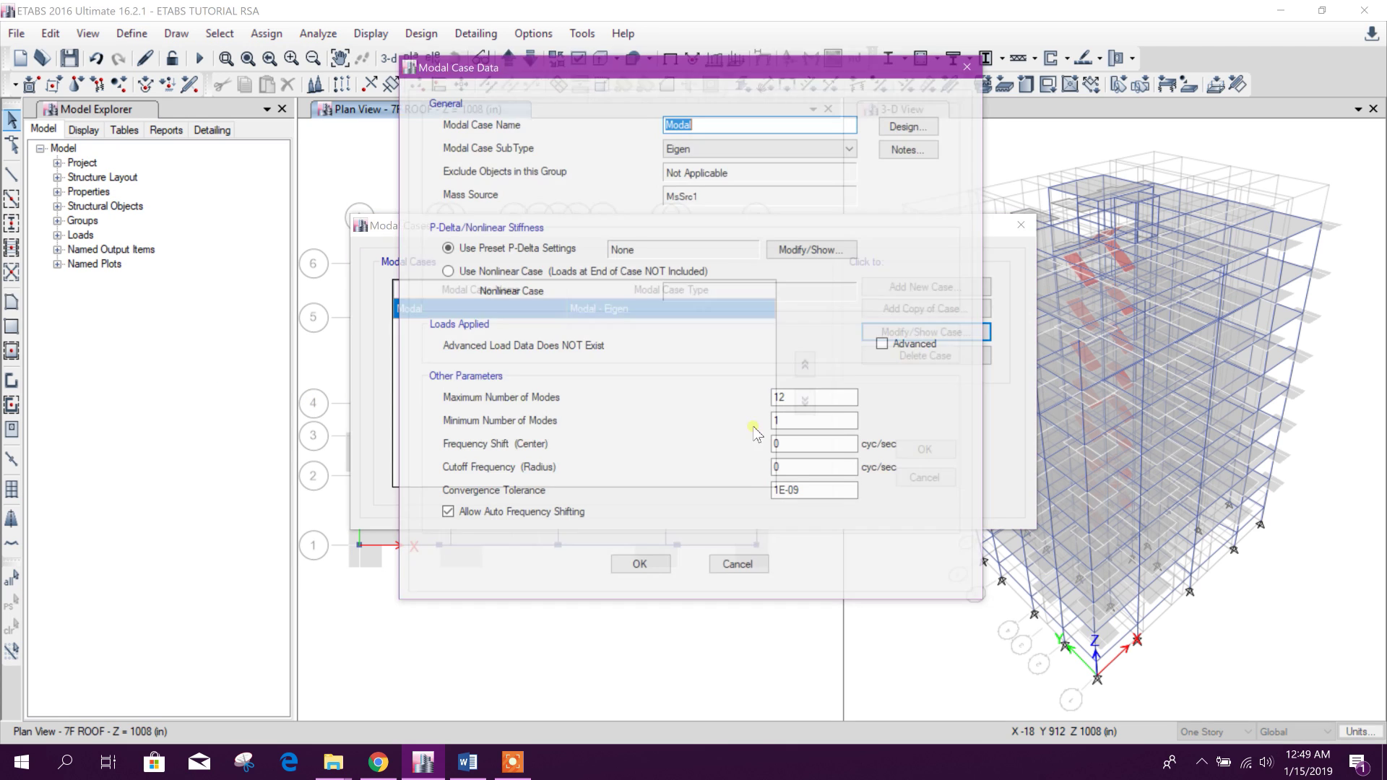
left_click(759, 150)
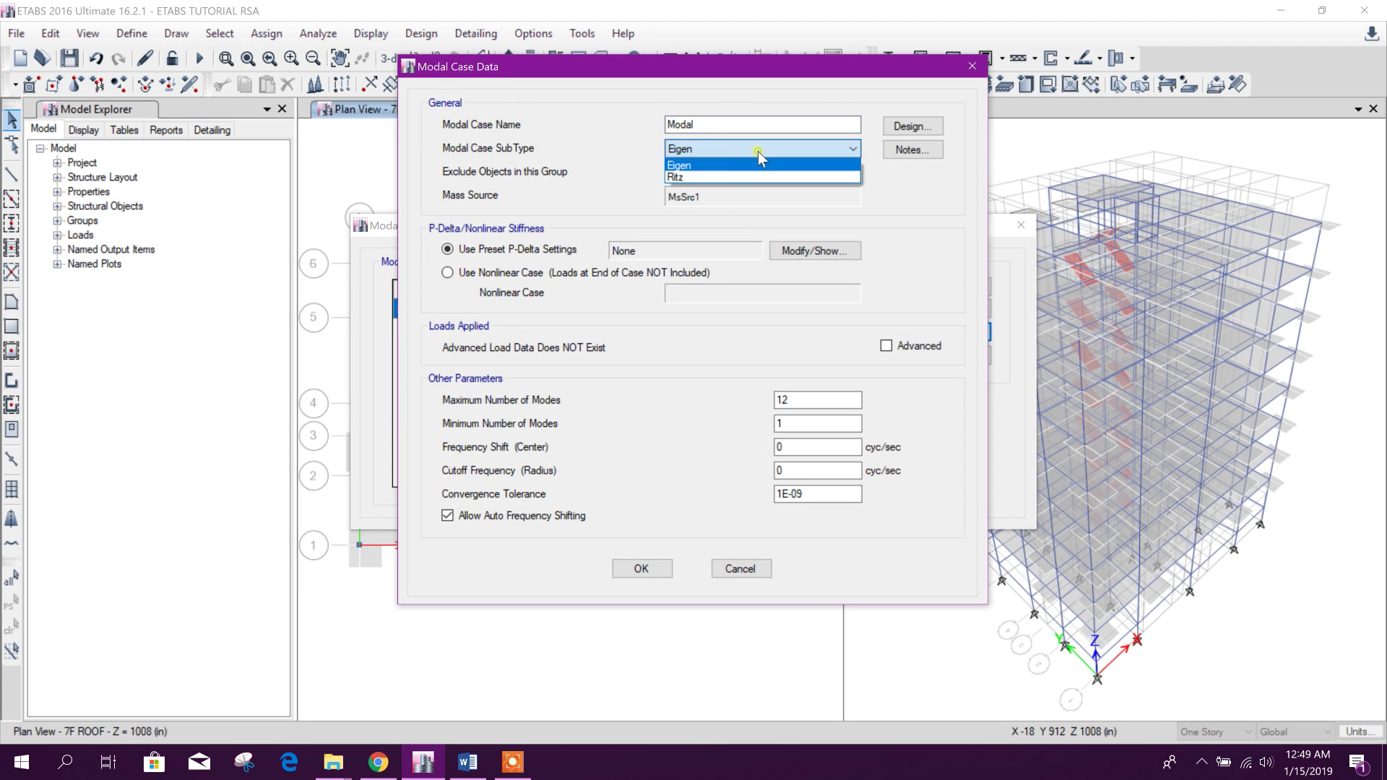
left_click(715, 166)
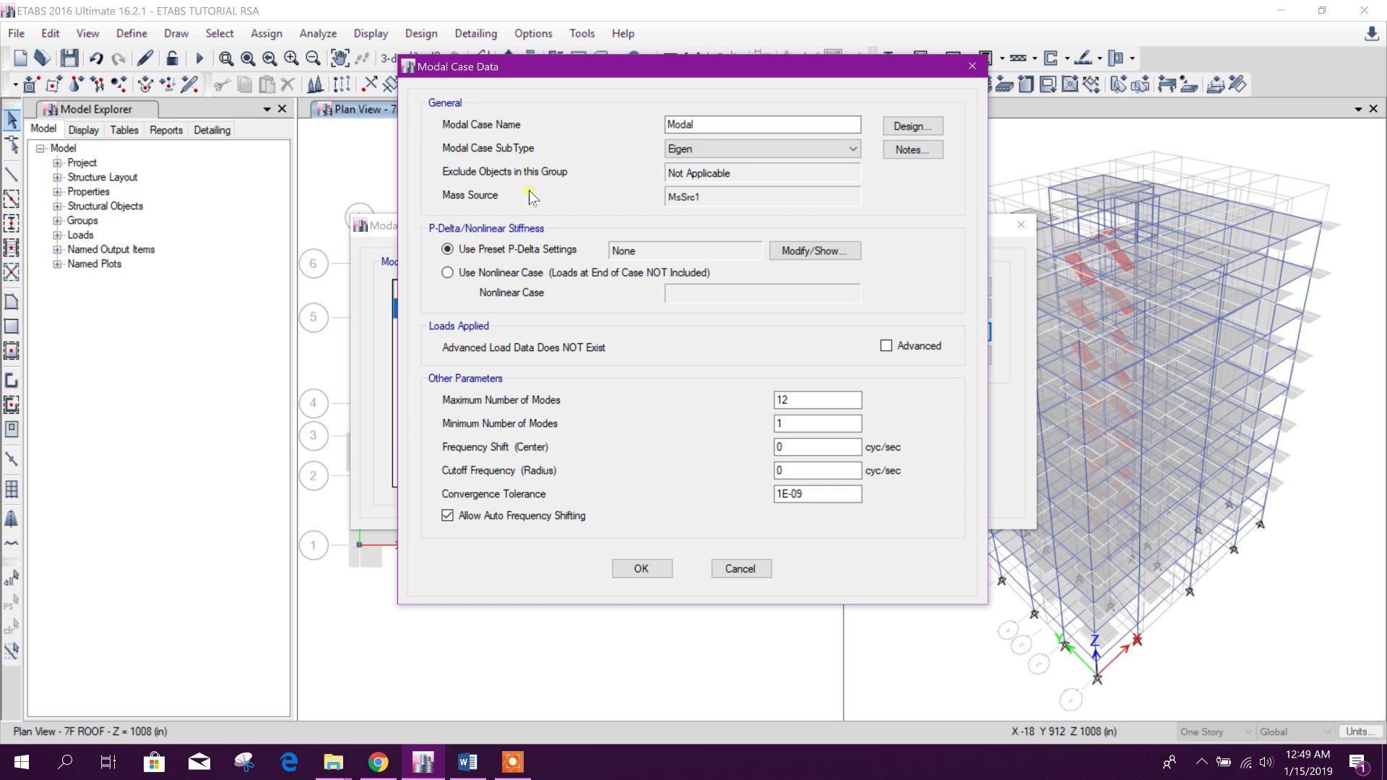
Switch to the Word notes and read the Eigenvectors paragraph on horizontal ground acceleration and missing-mass modes.
left_click(467, 762)
scroll(316, 289, "down", 3)
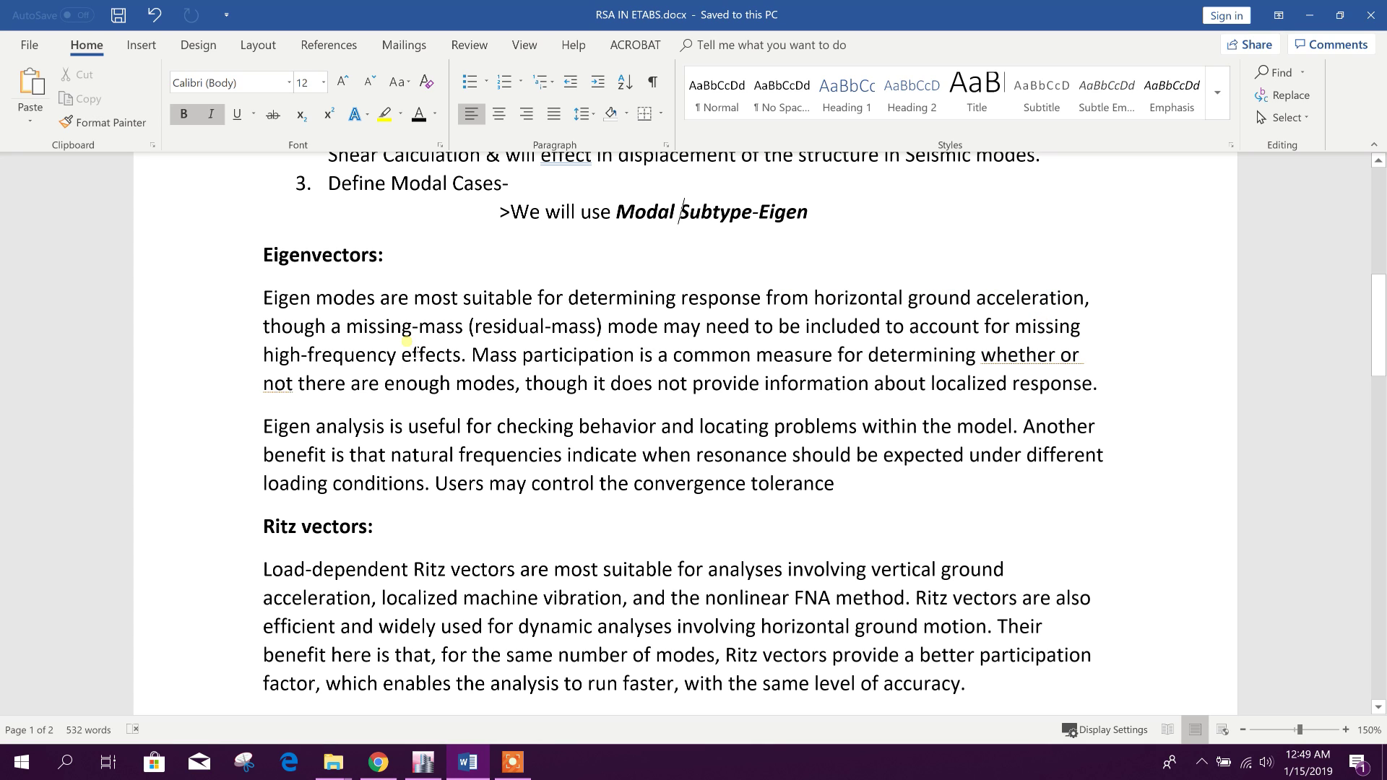
left_click(773, 327)
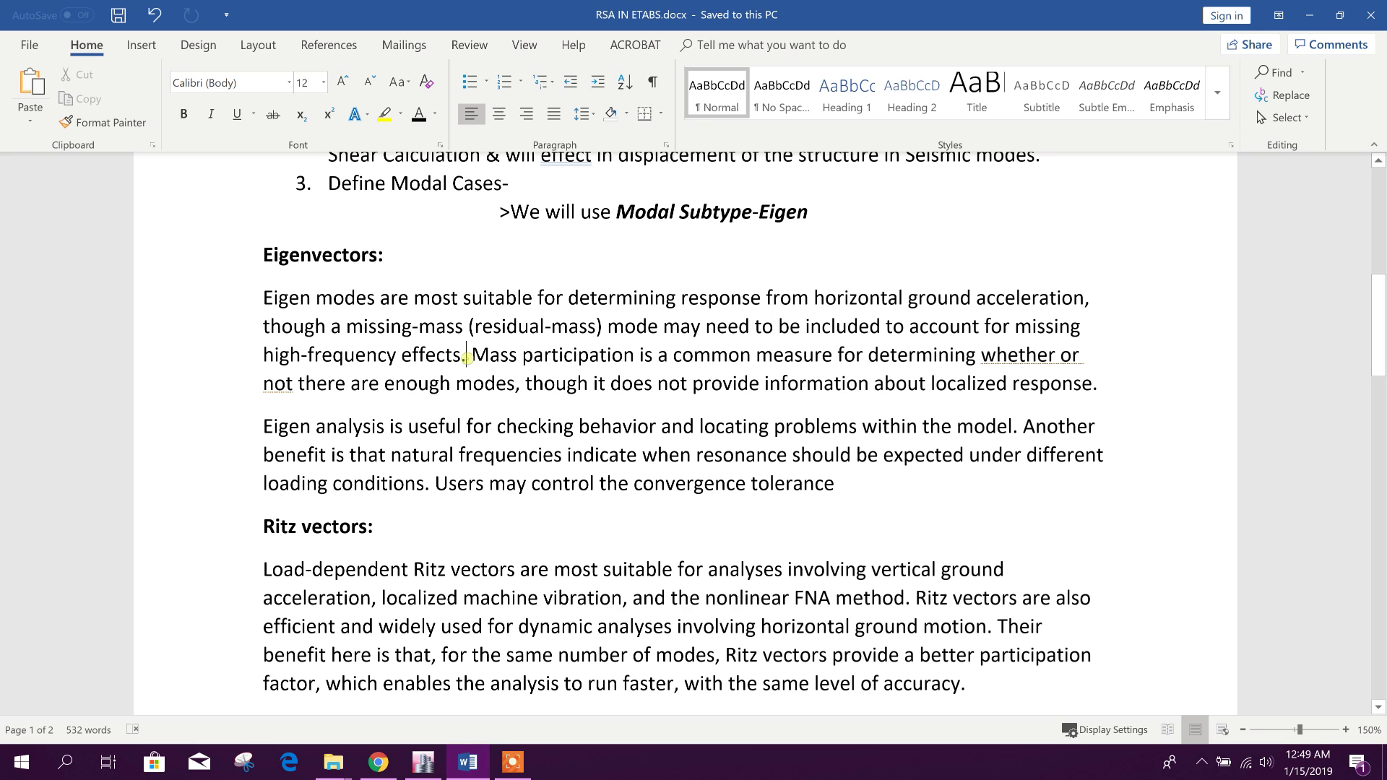
Return to ETABS and close the Modal case data and the modal cases list without saving changes.
left_click(423, 762)
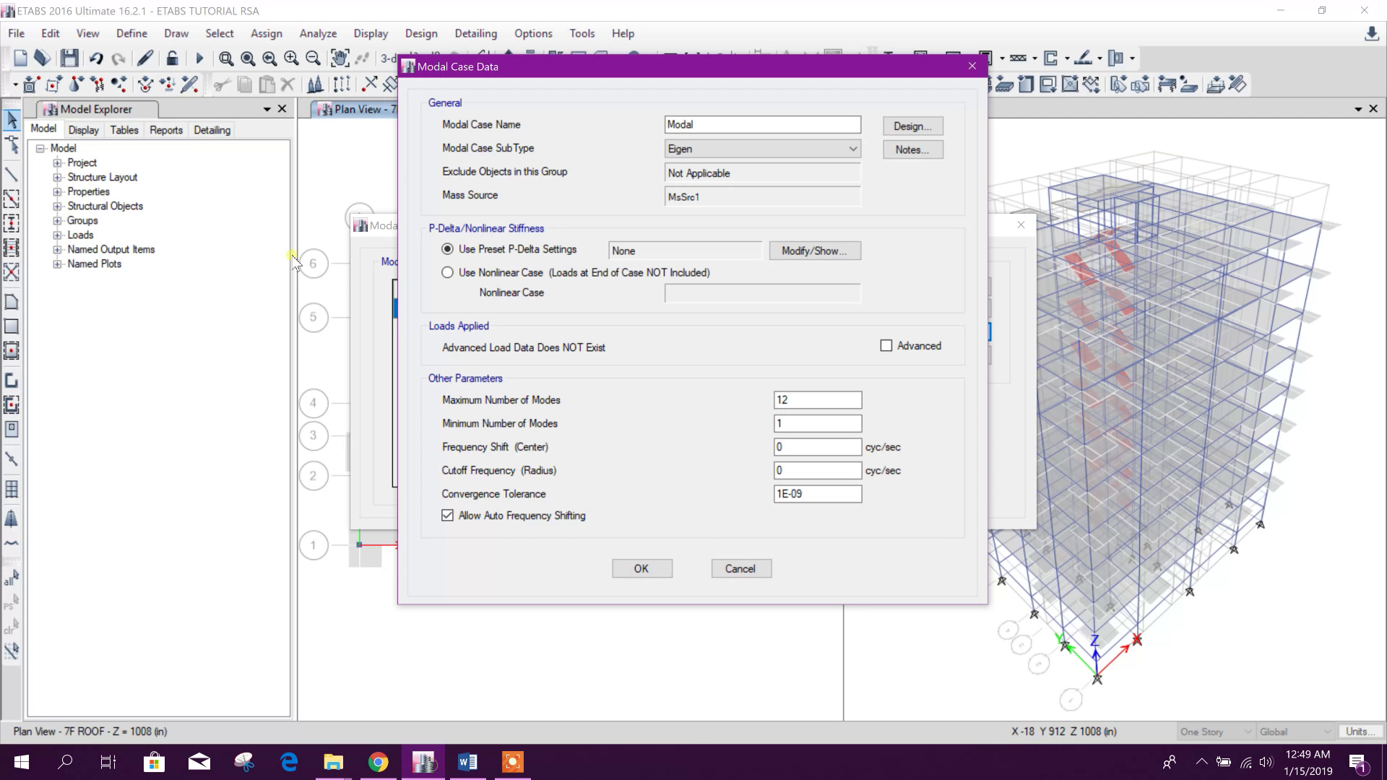
left_click(741, 568)
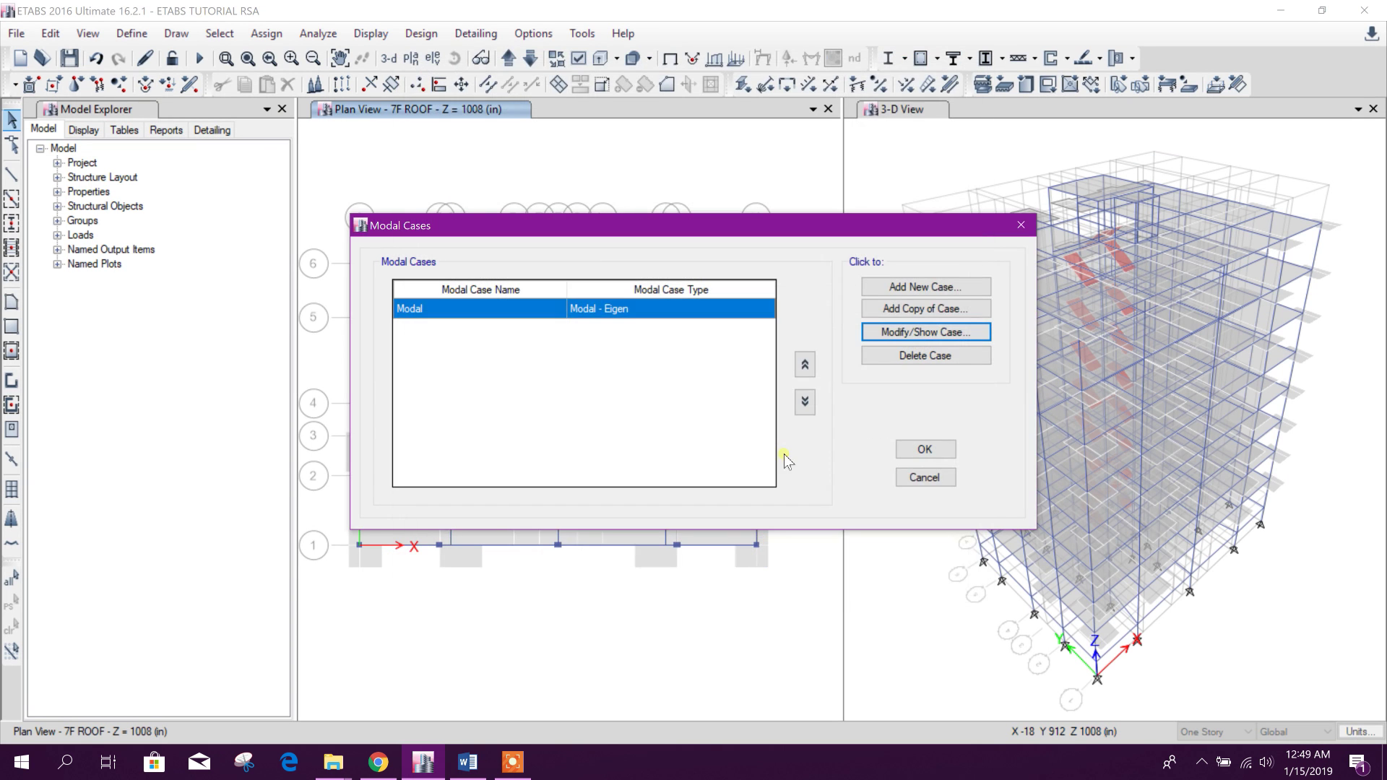
left_click(920, 477)
Review the load pattern multipliers and lateral mass options of MsSrc1 again and accept the mass source.
left_click(170, 33)
mouse_move(138, 34)
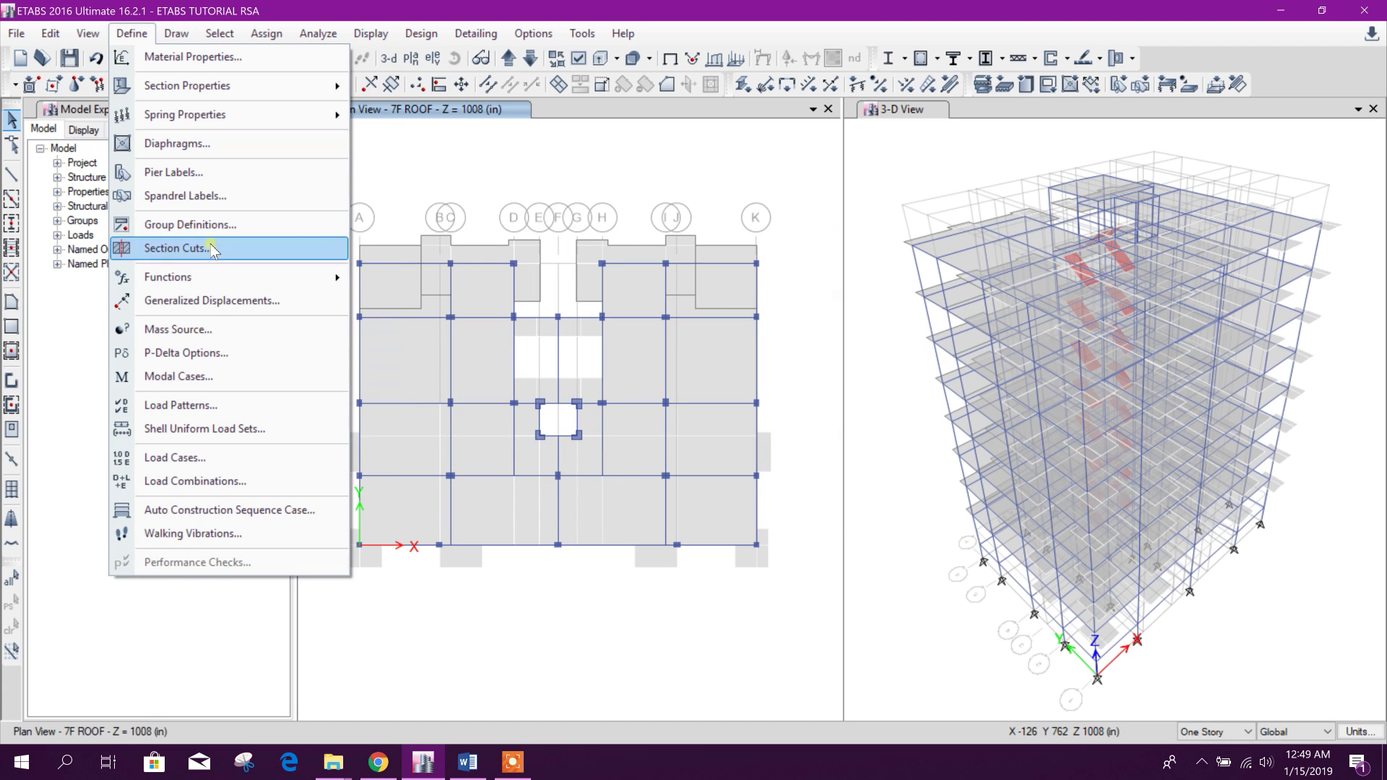
left_click(206, 330)
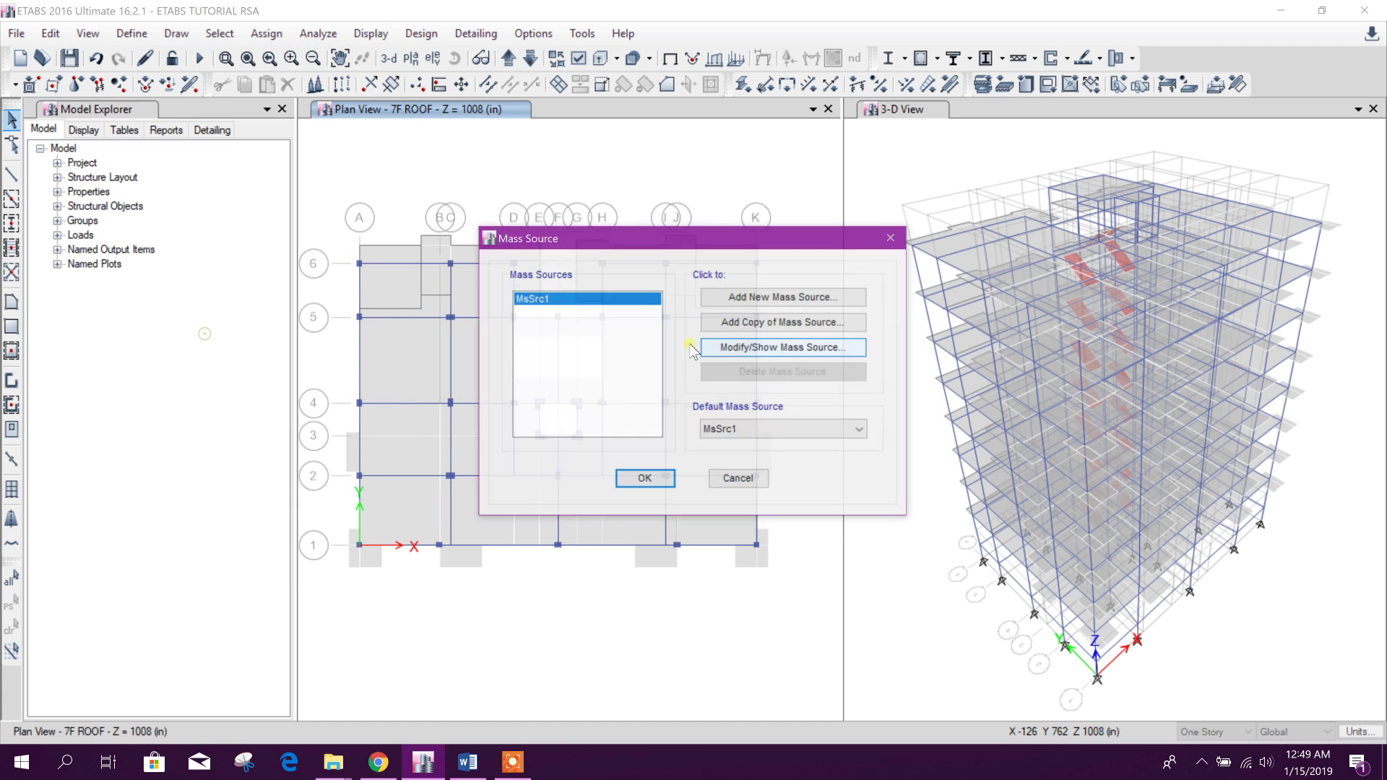
left_click(791, 349)
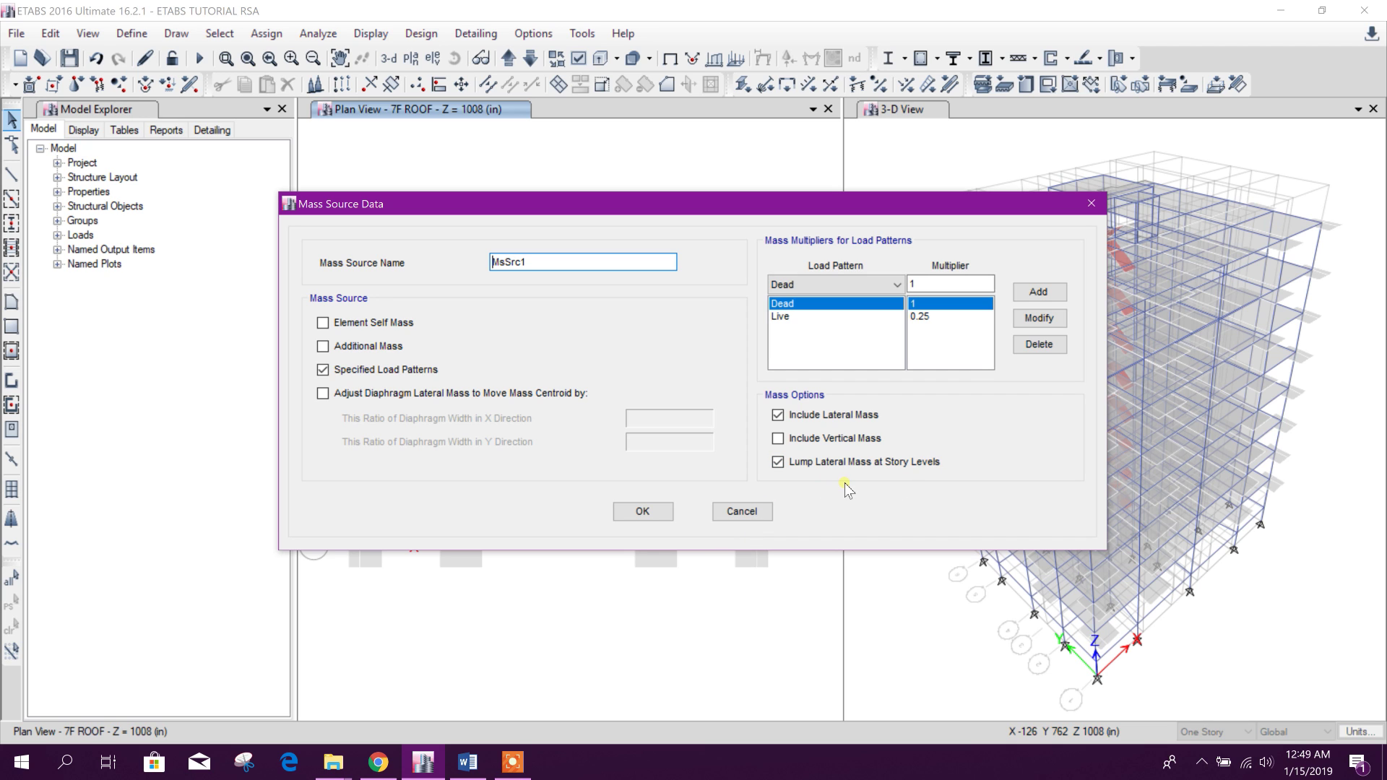
left_click(659, 513)
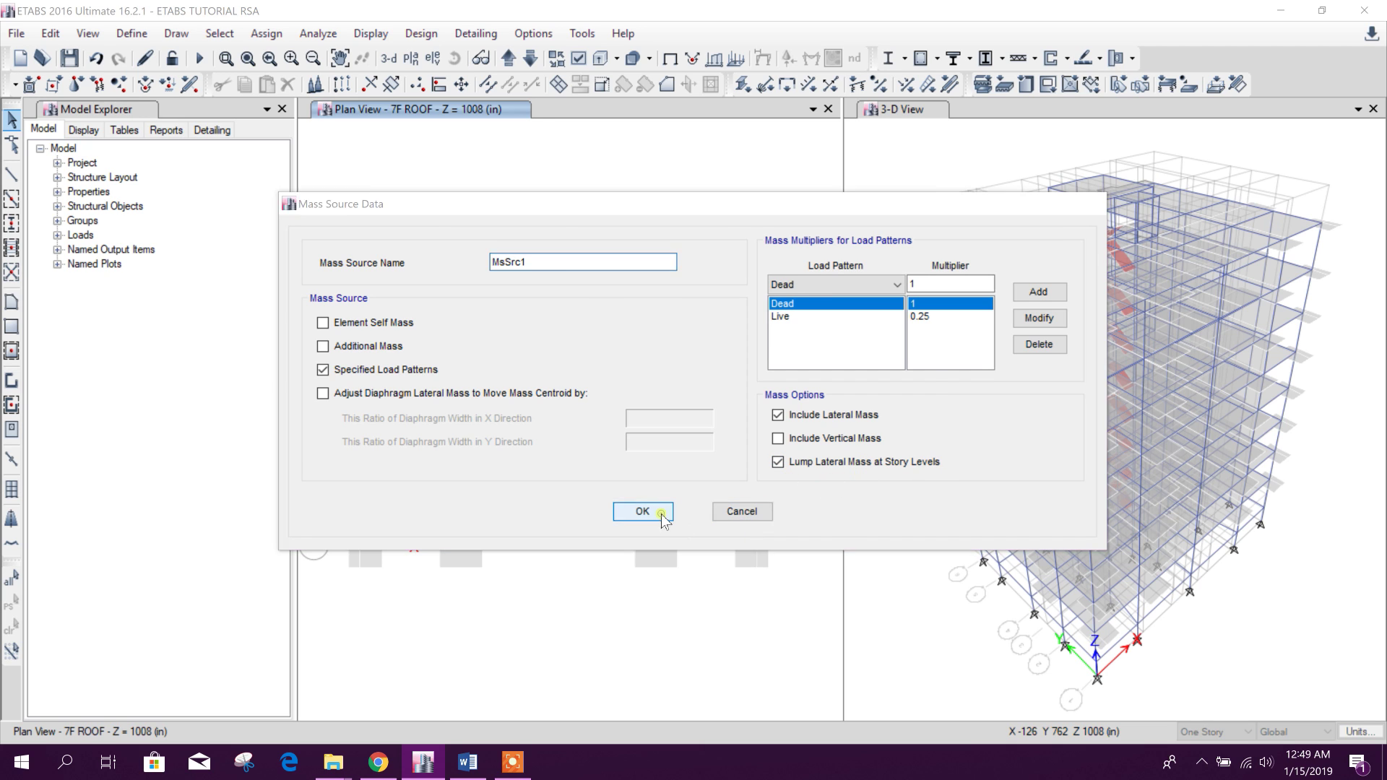
left_click(648, 478)
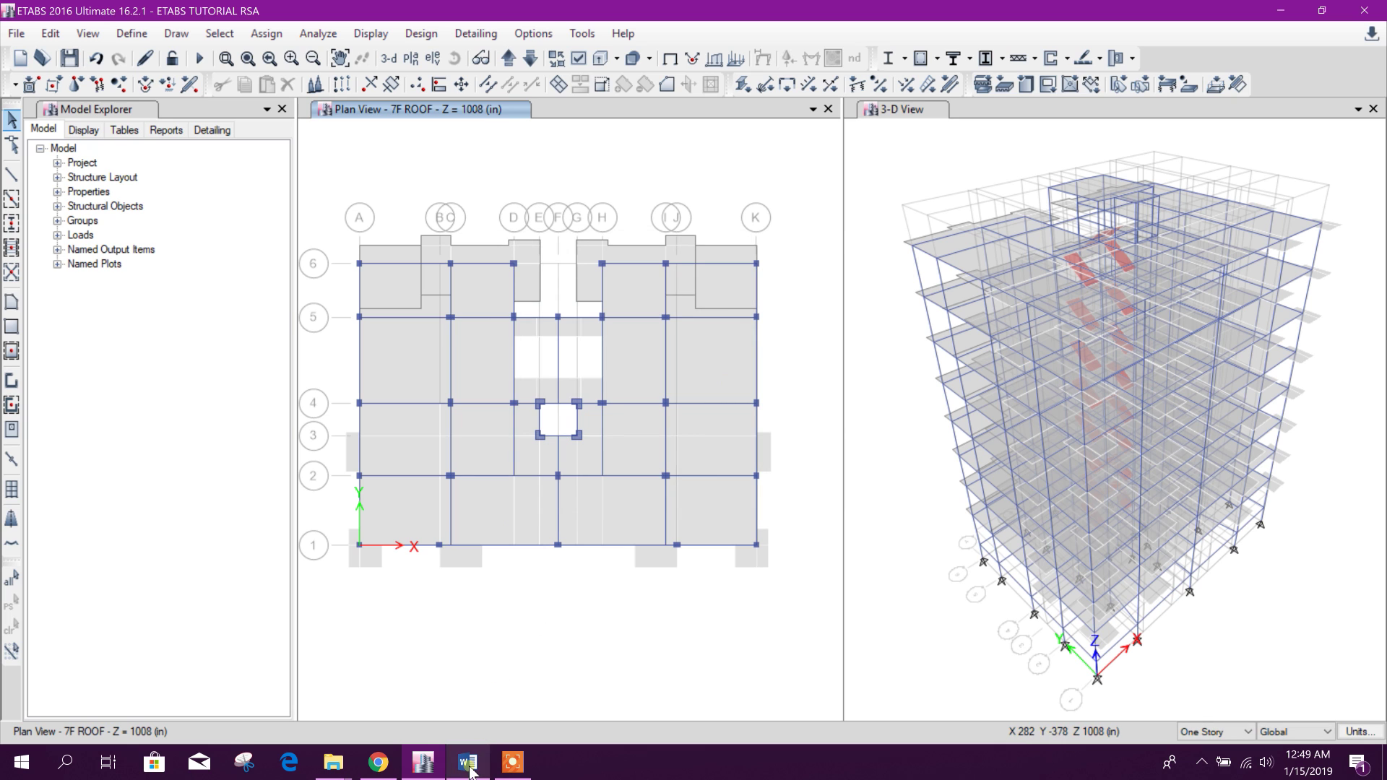
Switch to the Word notes and compare the Eigenvectors and Ritz vectors explanations, marking the phrase "localized machine vibration".
left_click(468, 762)
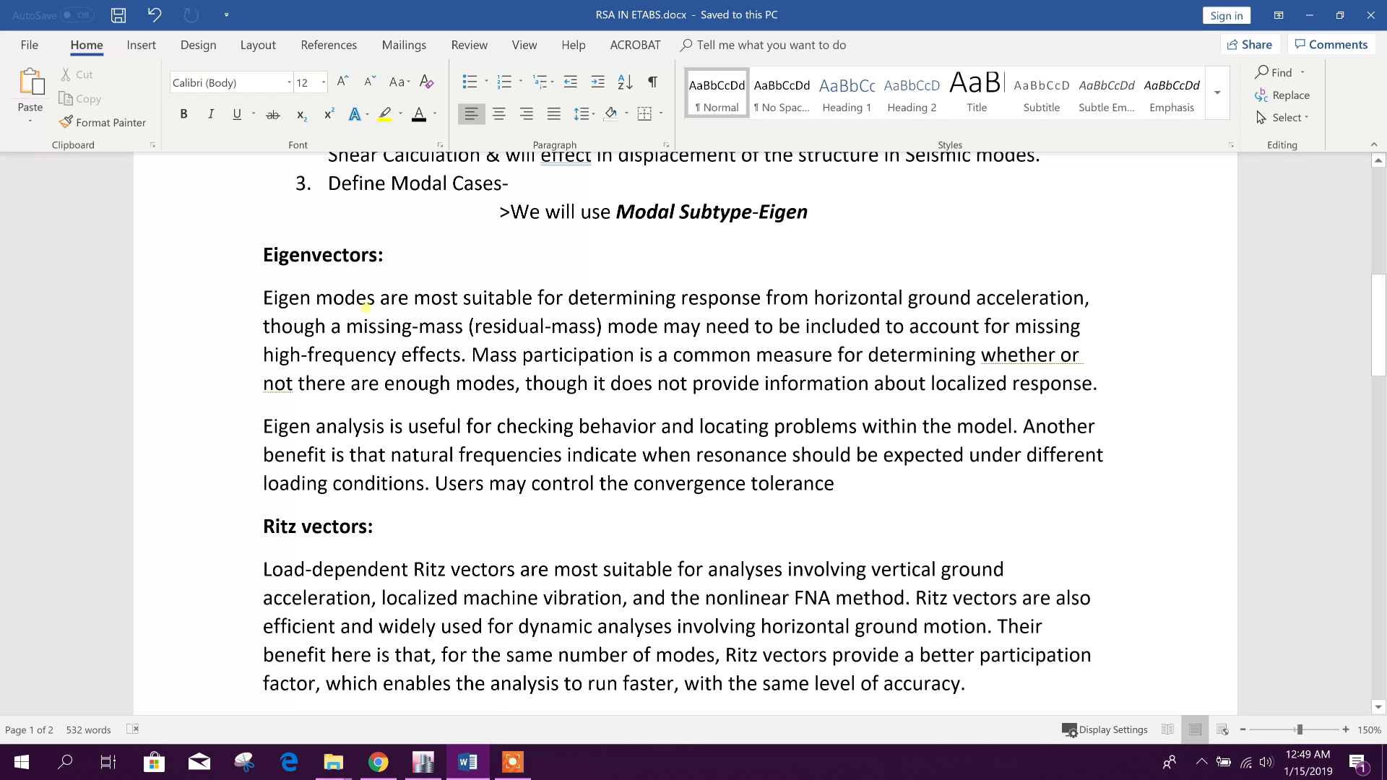
scroll(571, 379, "down", 3)
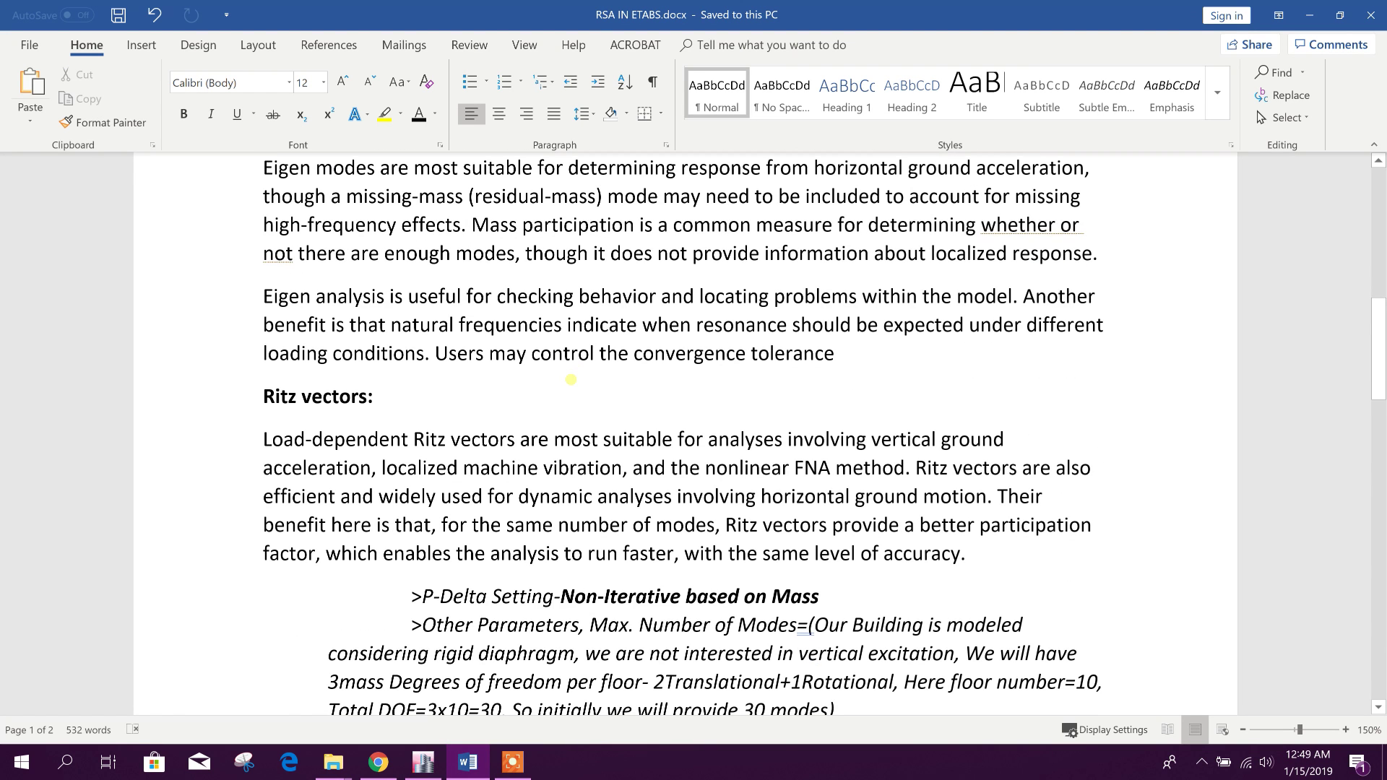
scroll(570, 379, "up", 1)
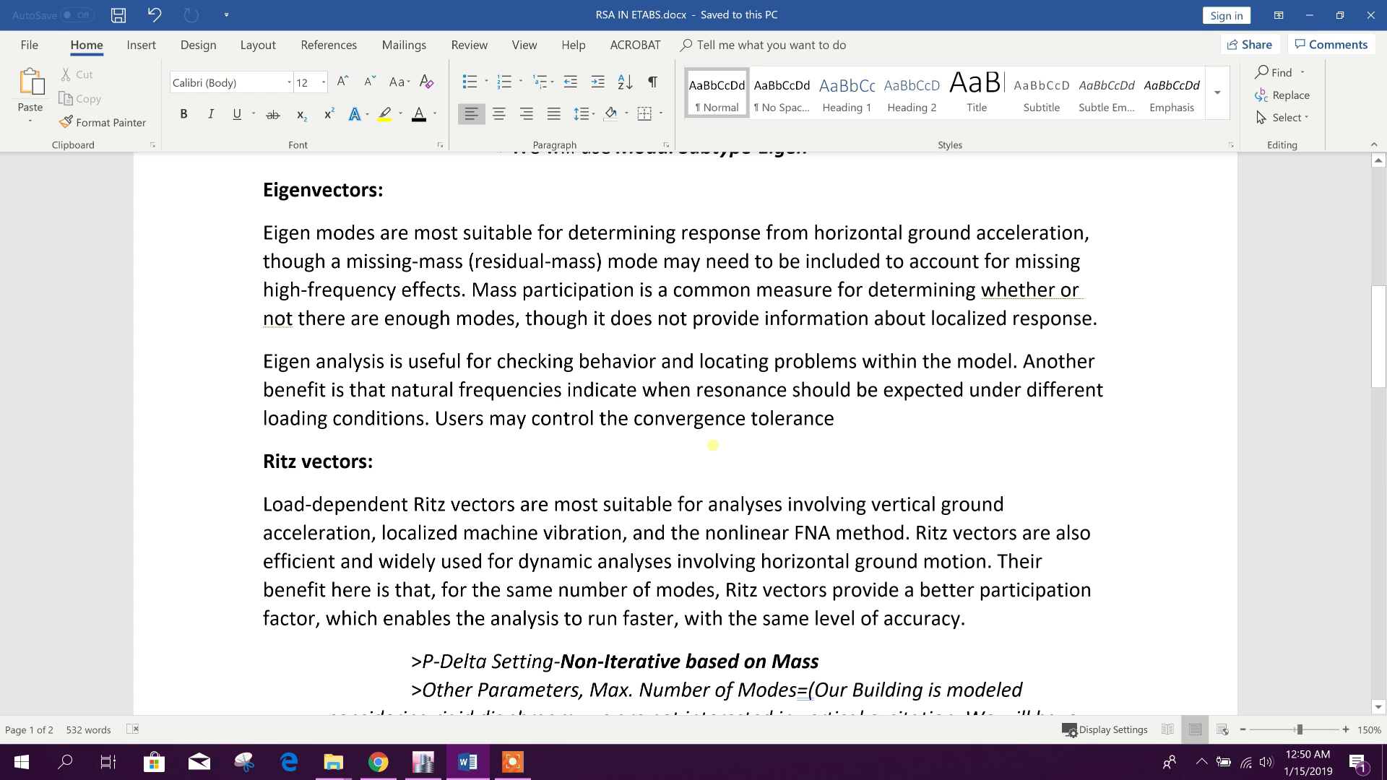
scroll(616, 505, "down", 3)
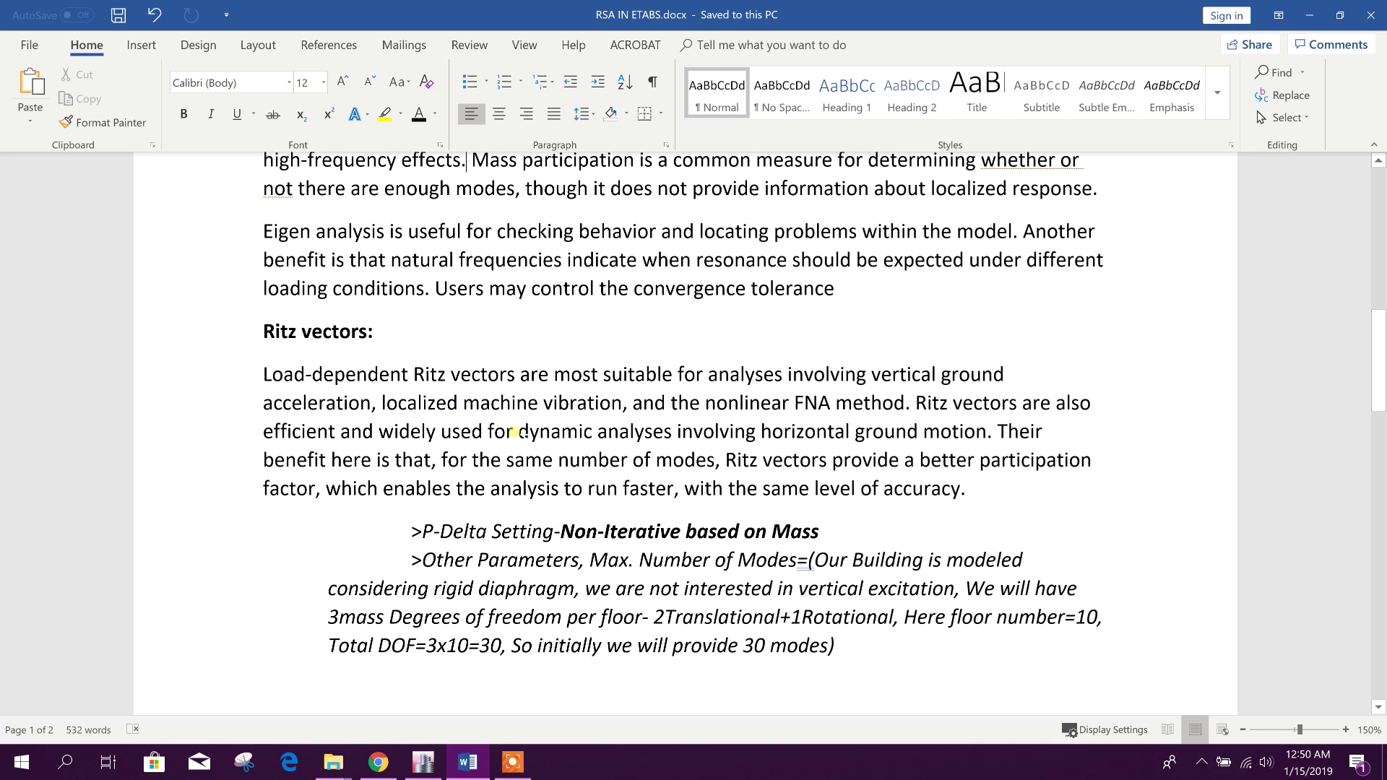
left_click_drag(384, 405, 606, 403)
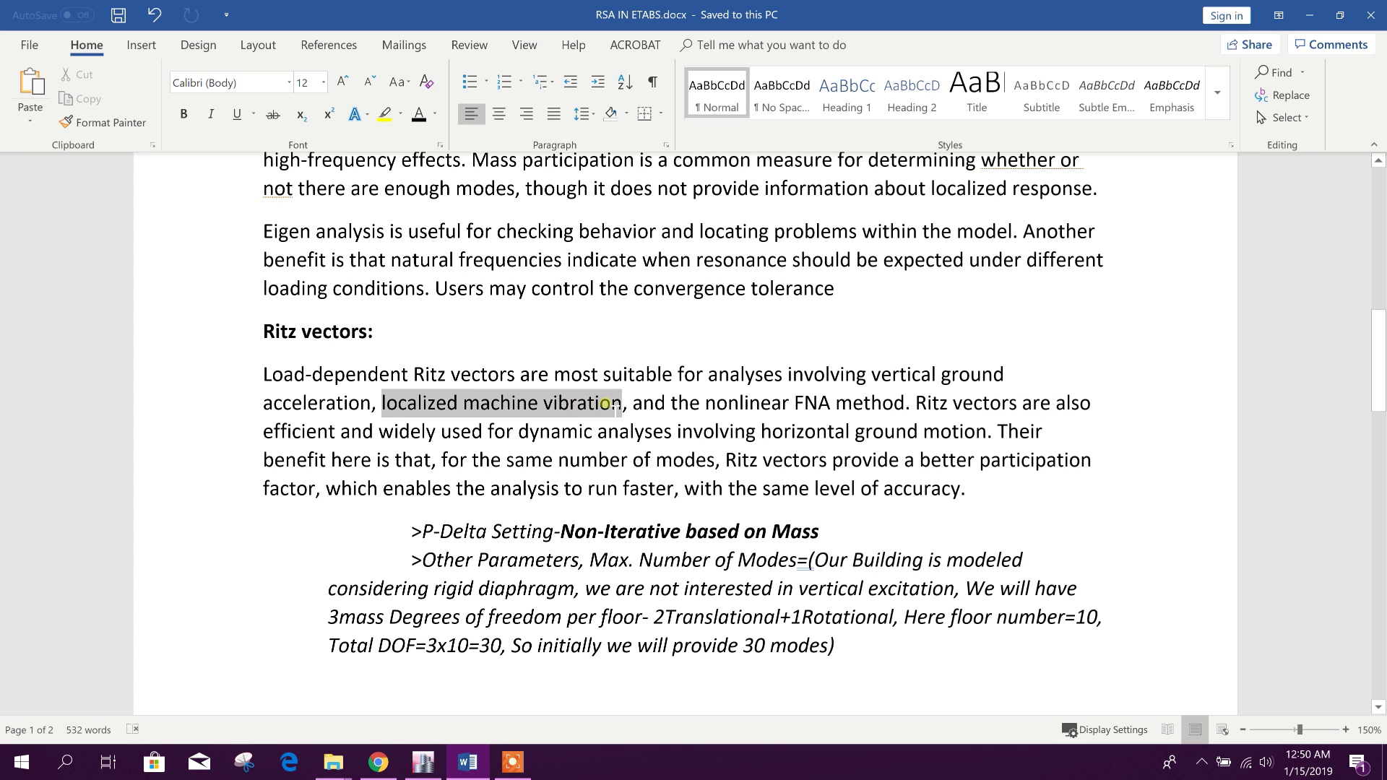
left_click(700, 403)
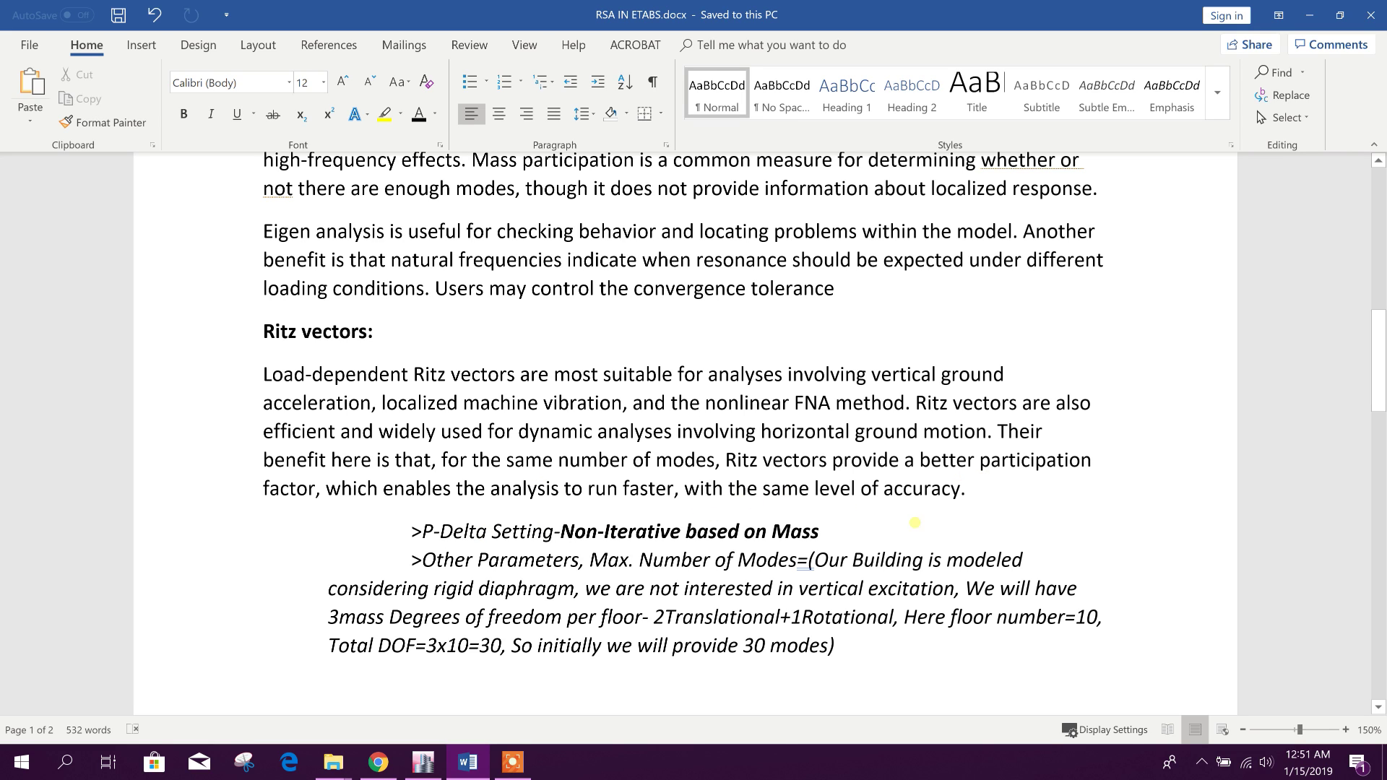
Go over the Ritz vectors paragraph once more and read the note on the P-Delta setting for the modal case.
scroll(937, 514, "down", 2)
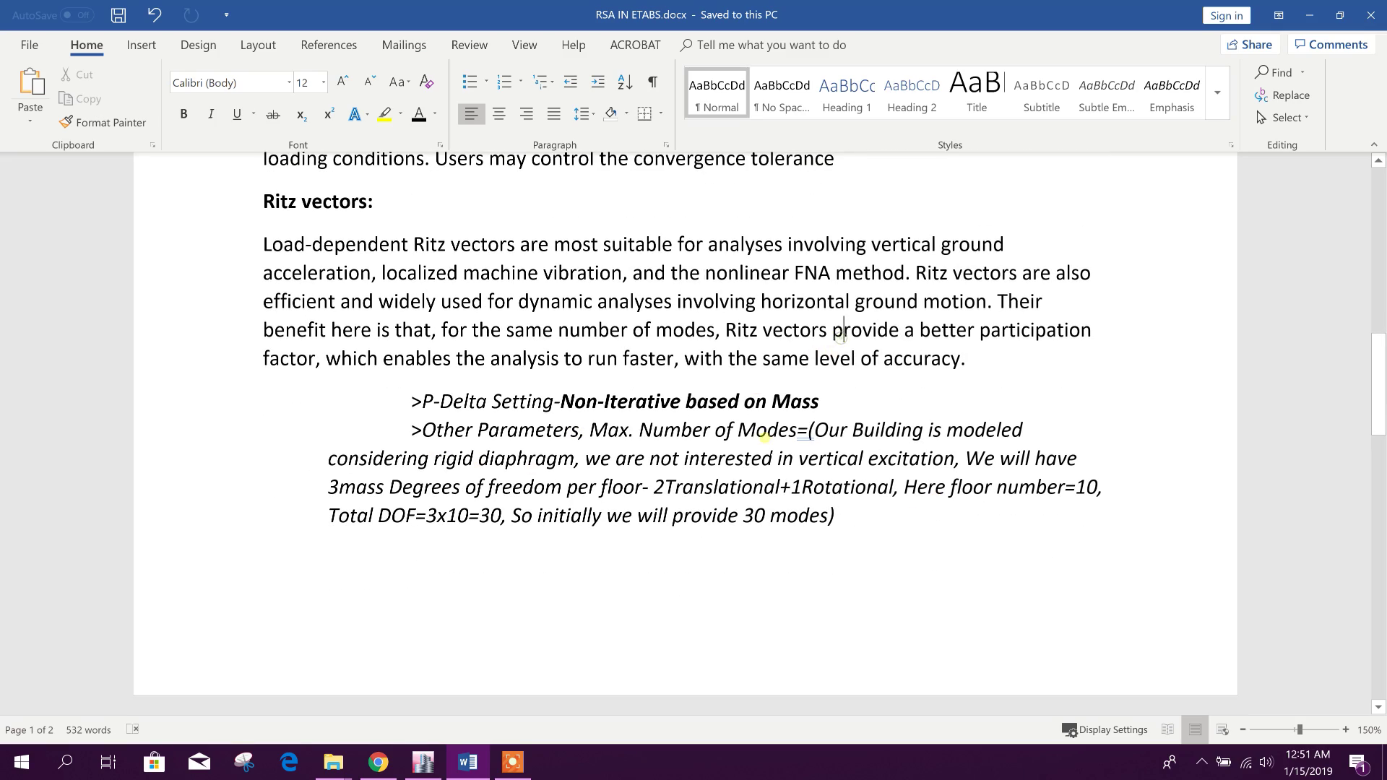
scroll(723, 361, "up", 4)
scroll(383, 260, "down", 3)
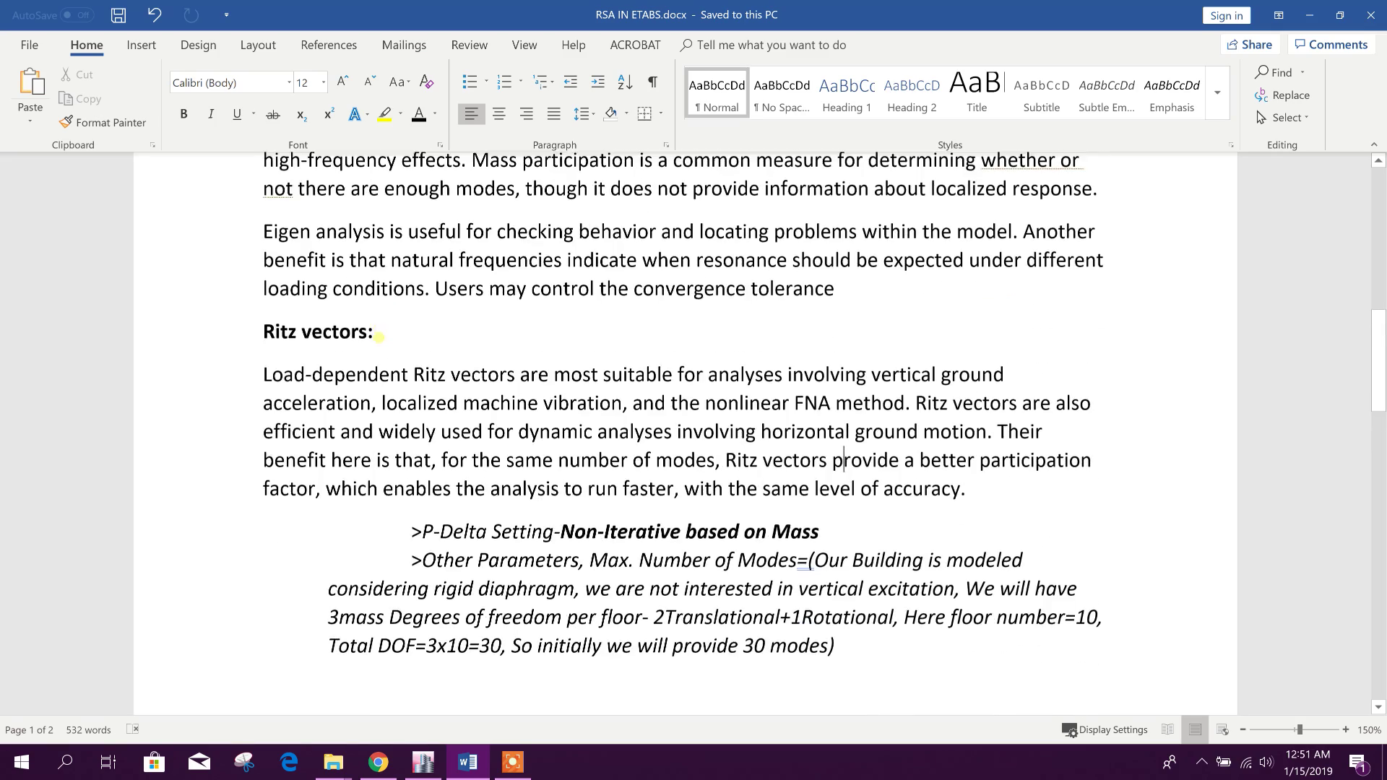
scroll(390, 267, "up", 4)
scroll(411, 277, "down", 6)
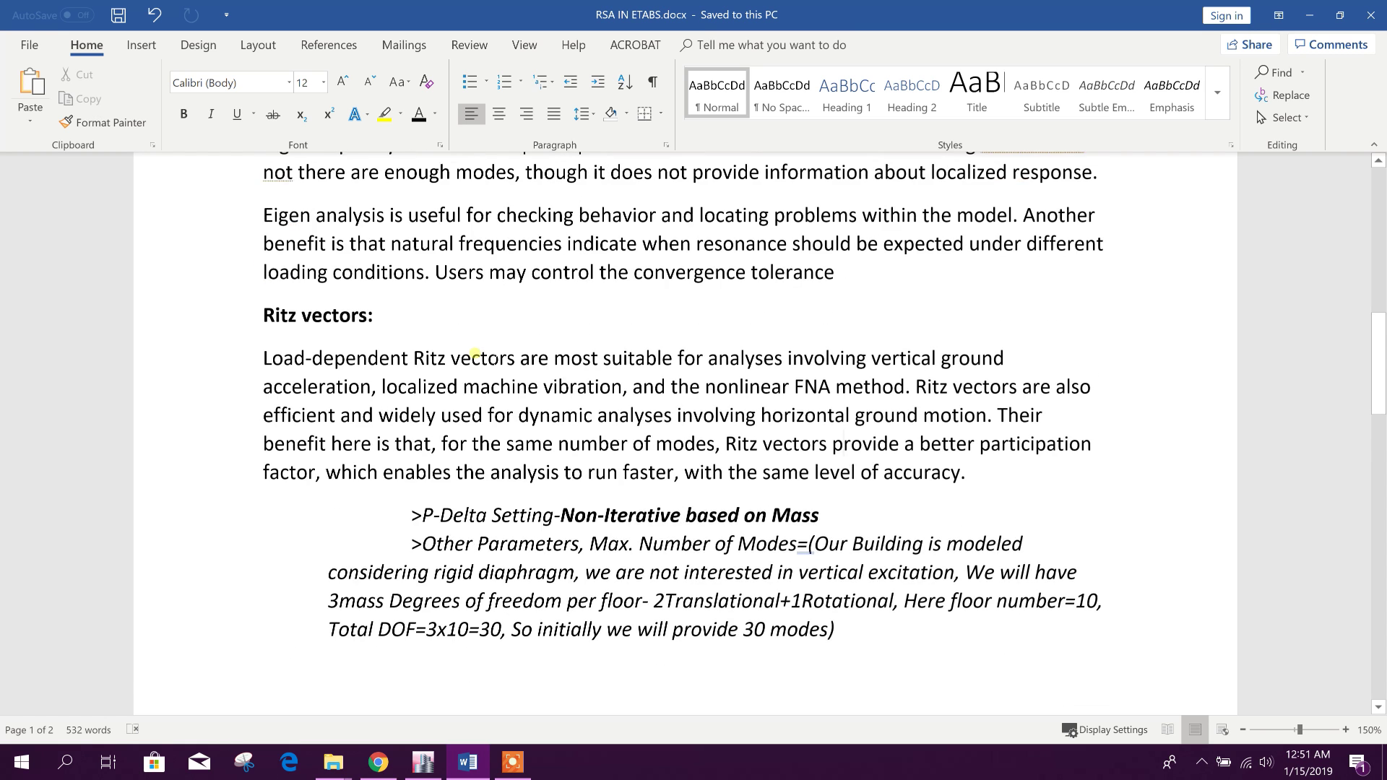
left_click(419, 335)
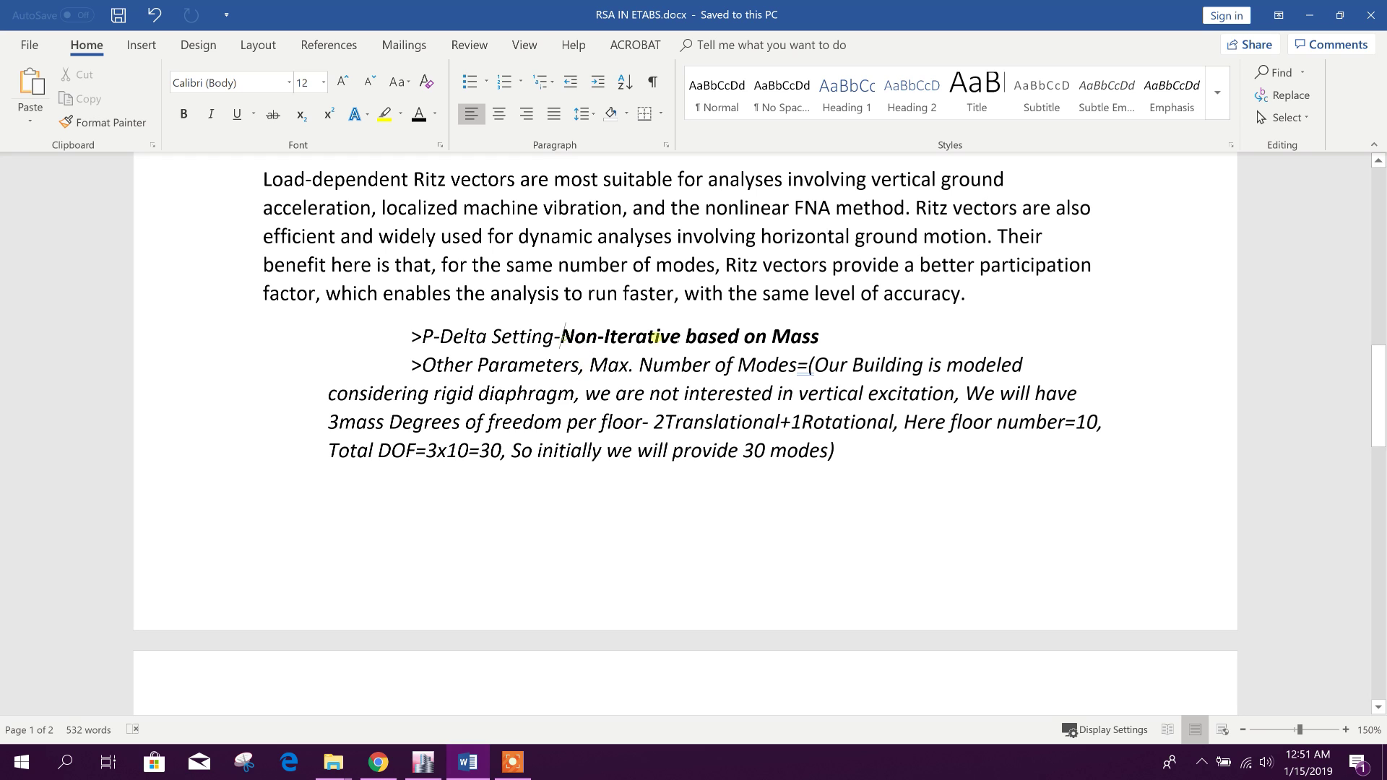
left_click_drag(562, 336, 821, 337)
left_click(858, 336)
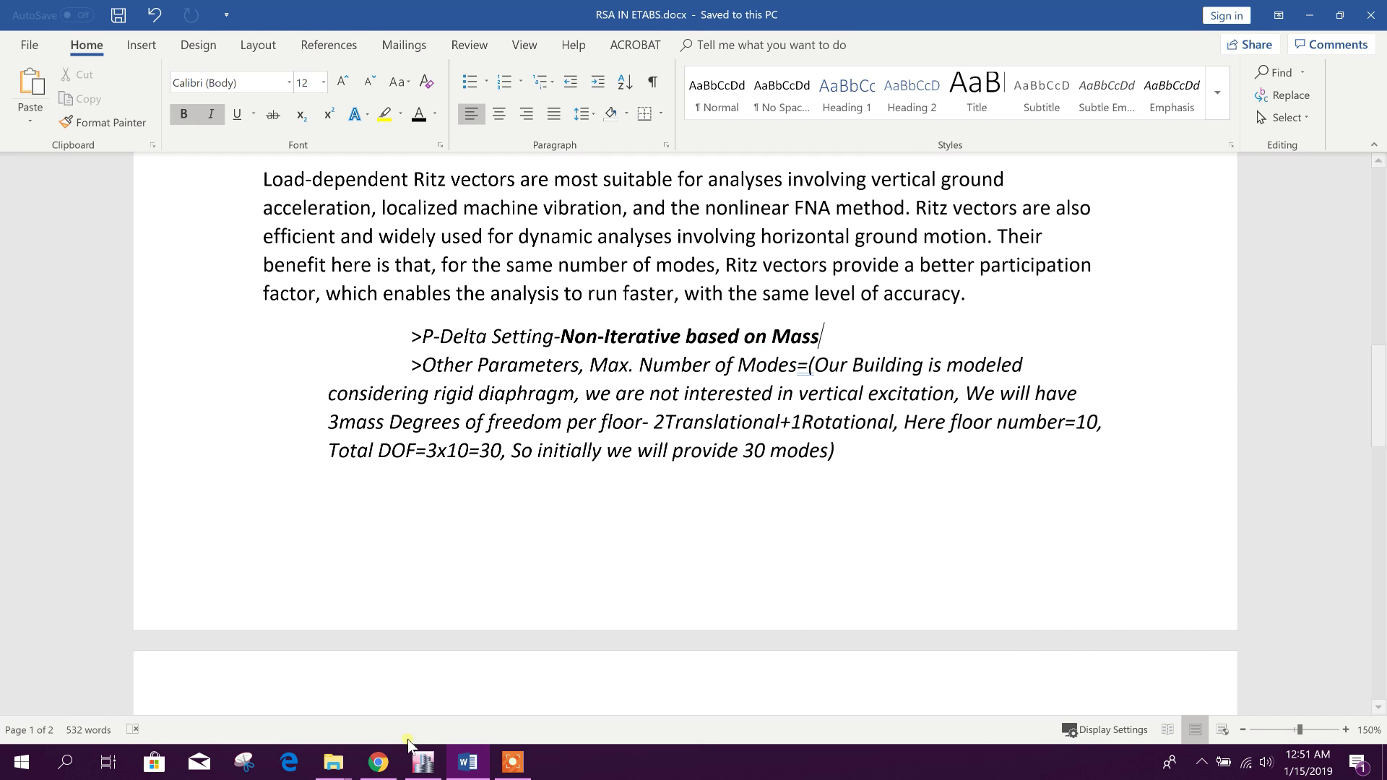
Switch to ETABS and set the Modal case's preset P-Delta automation method to Non-iterative - Based on Mass.
left_click(423, 762)
left_click(153, 40)
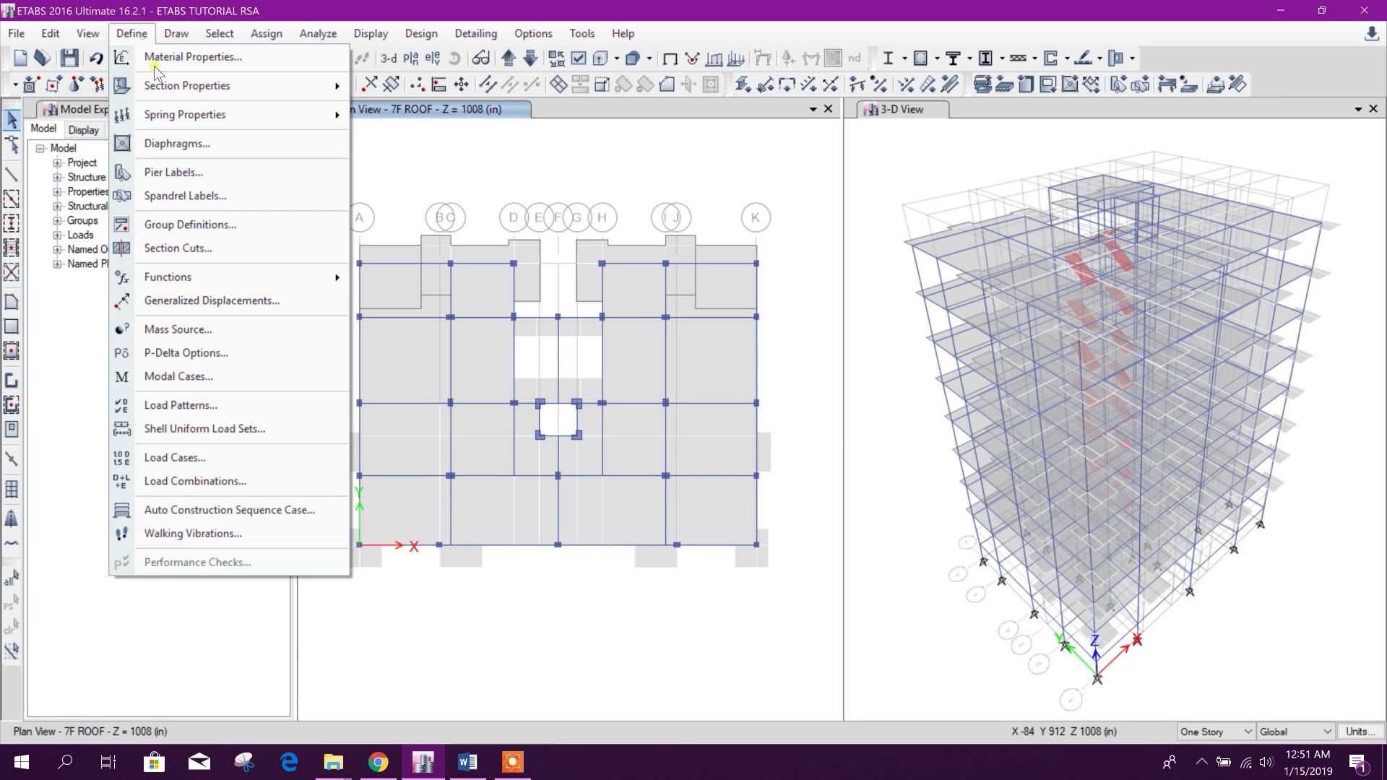
left_click(218, 379)
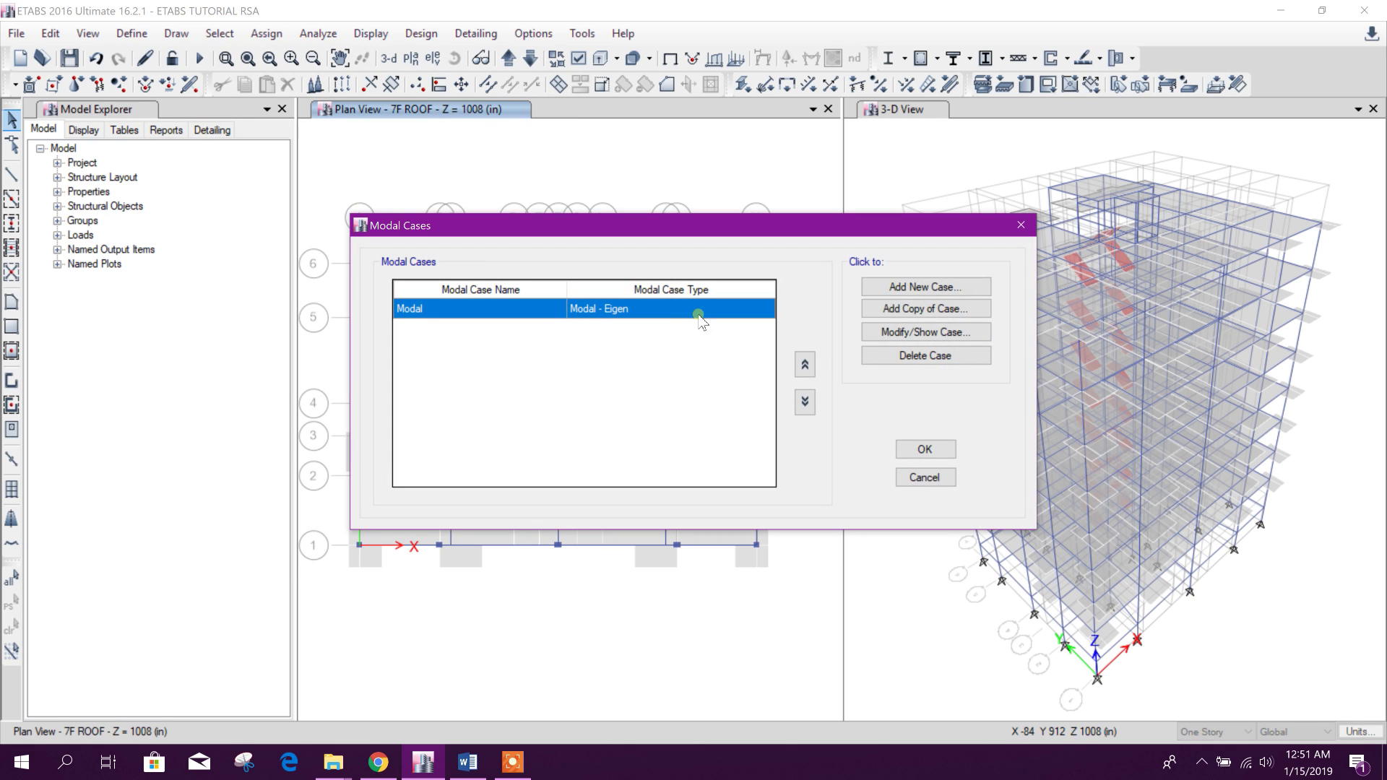
left_click(898, 327)
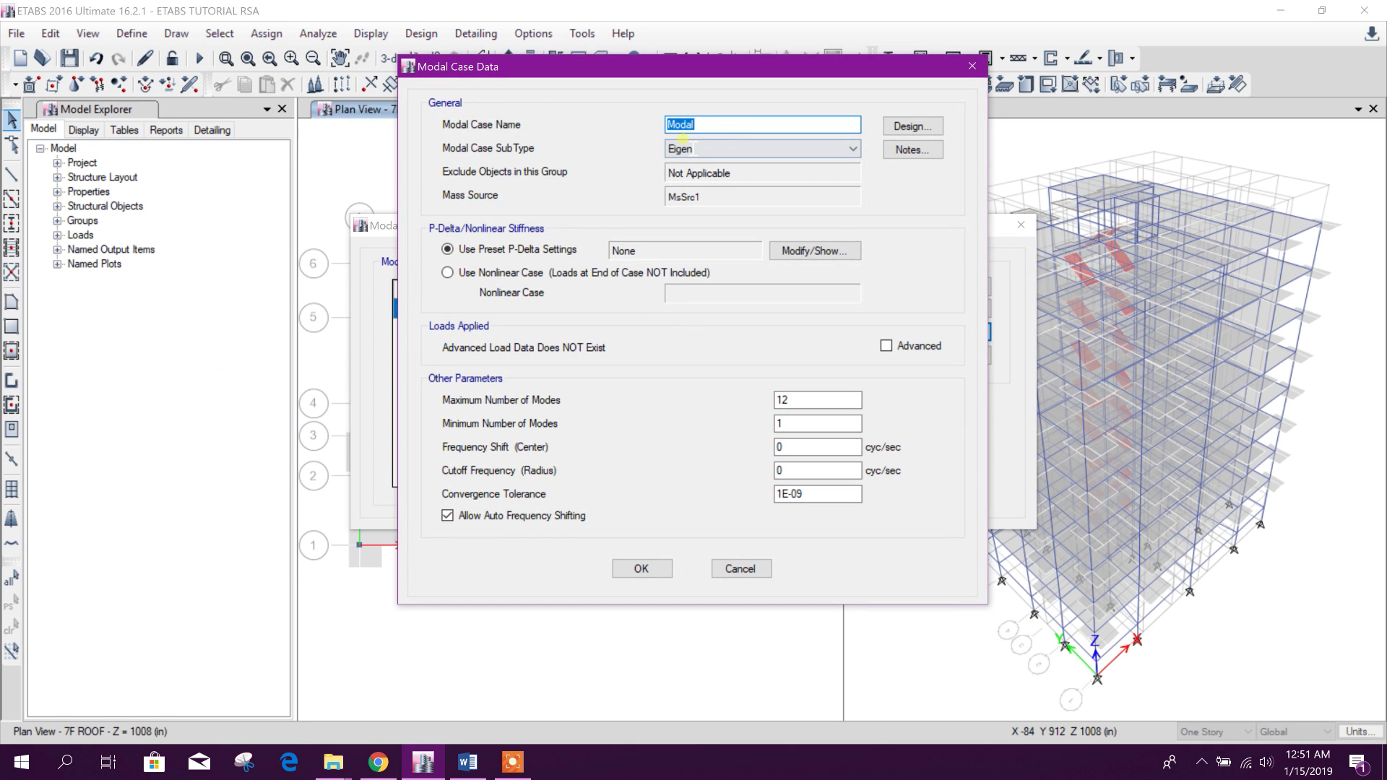
left_click(832, 250)
left_click(633, 265)
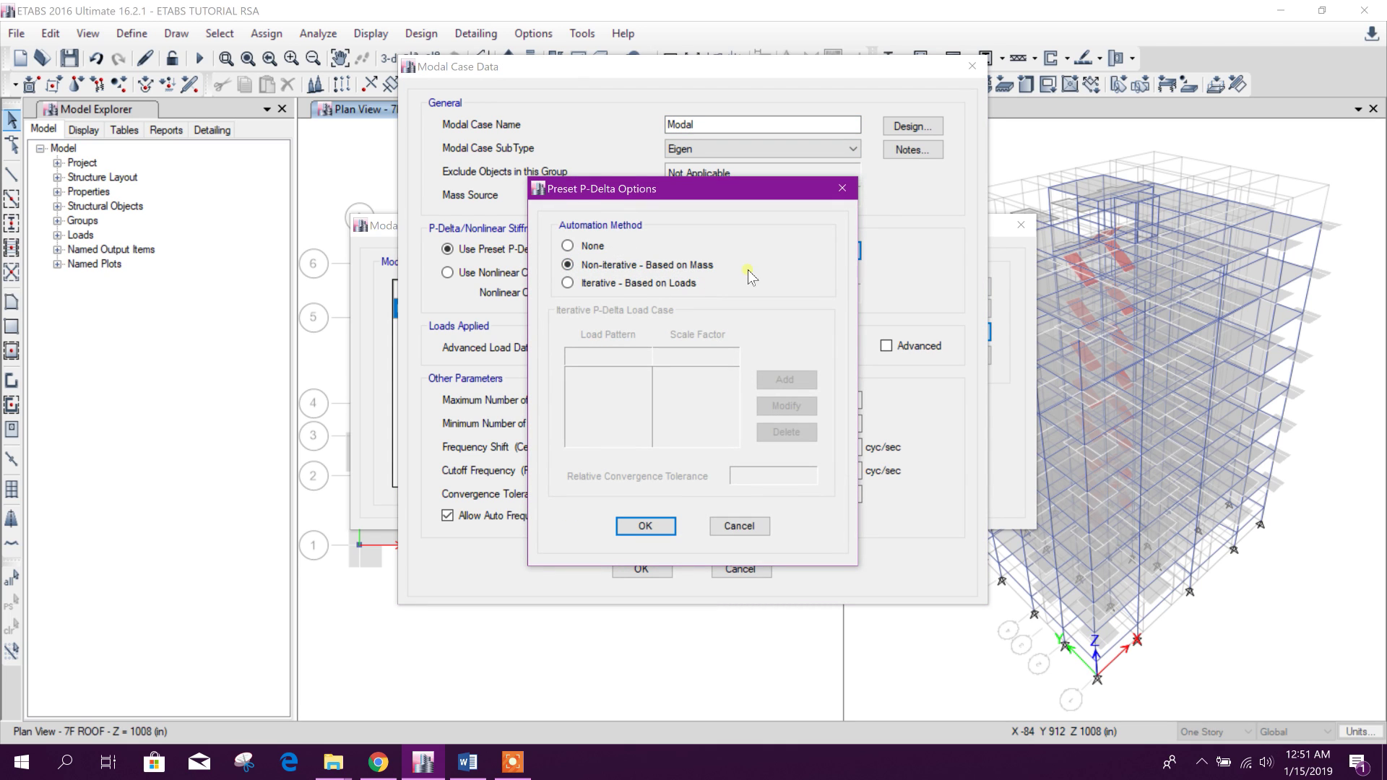
left_click_drag(722, 197, 793, 187)
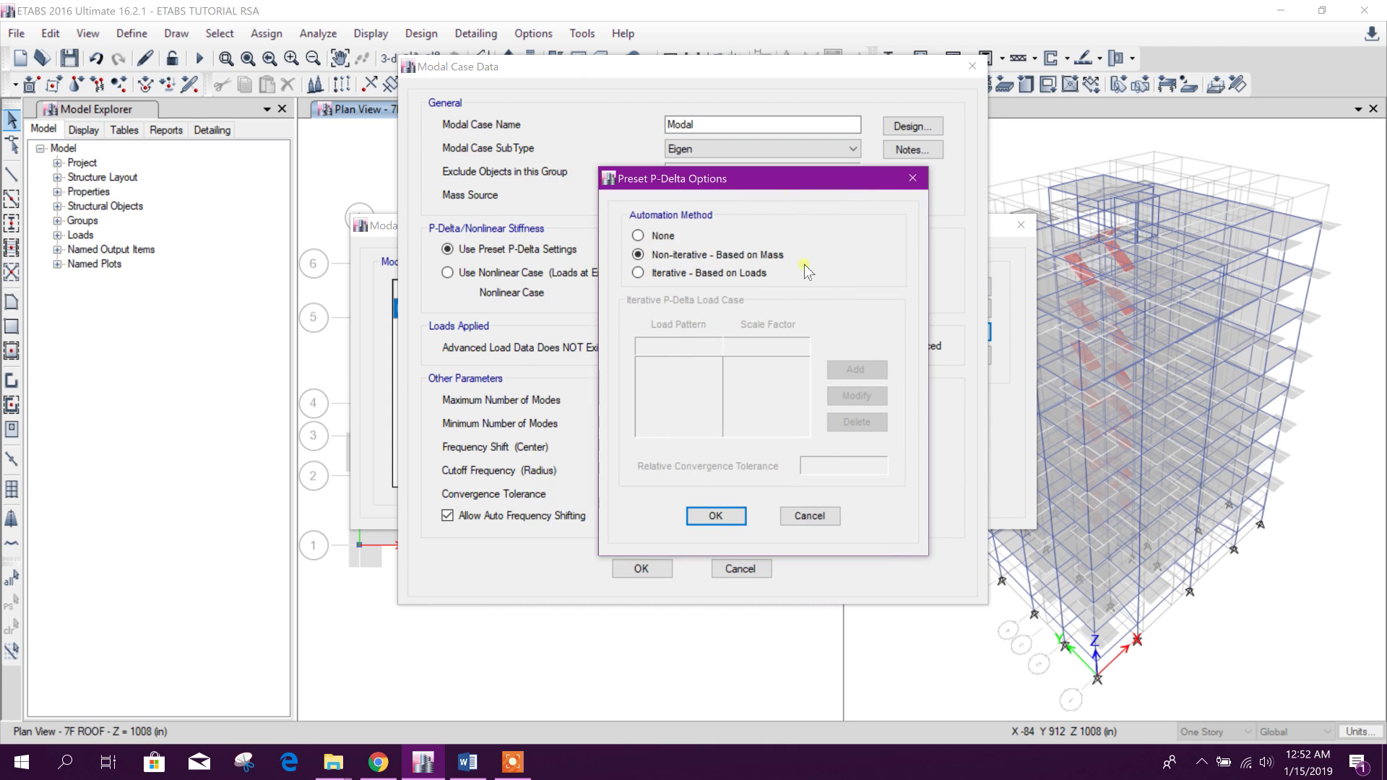
left_click(730, 515)
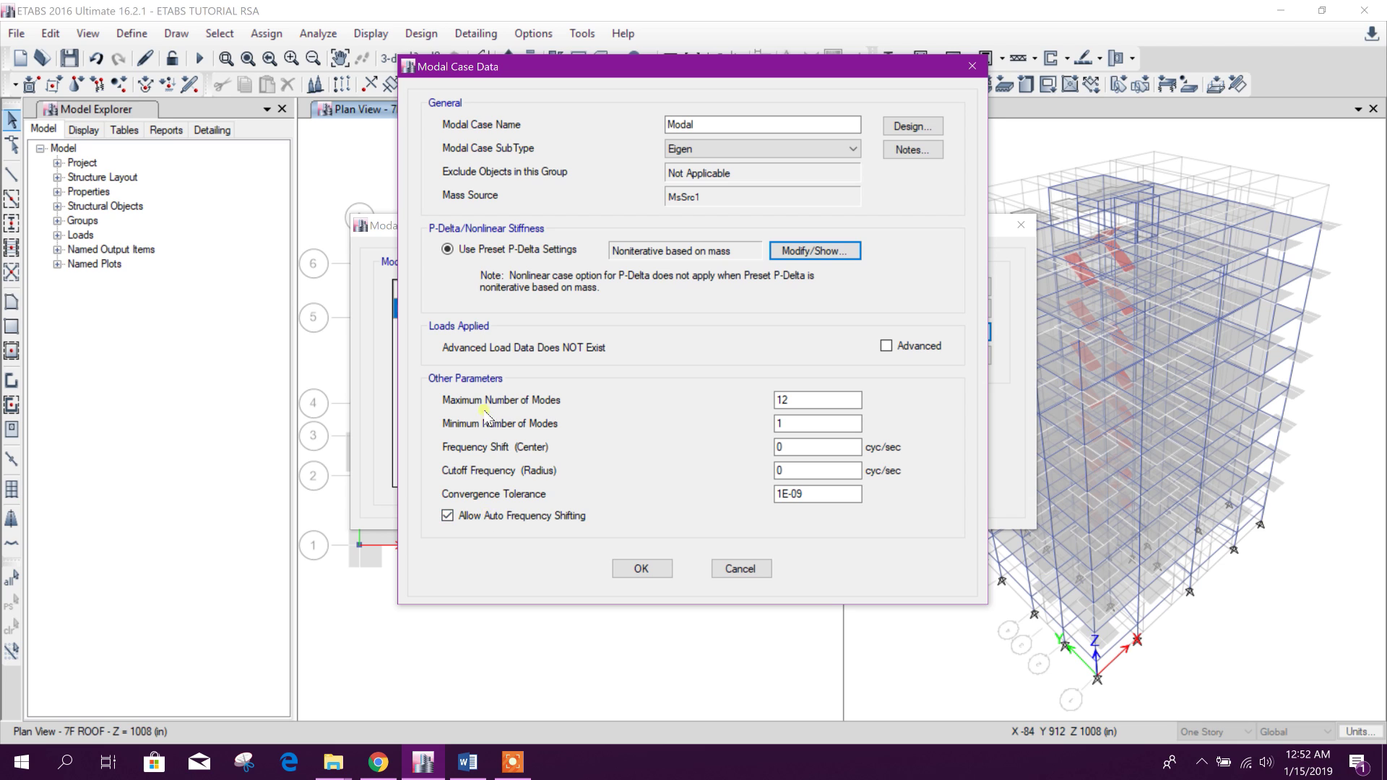
Check the Word notes for how the maximum number of modes follows from the floor degrees of freedom, returning to the Modal case data.
double_click(783, 400)
key("alt+Tab")
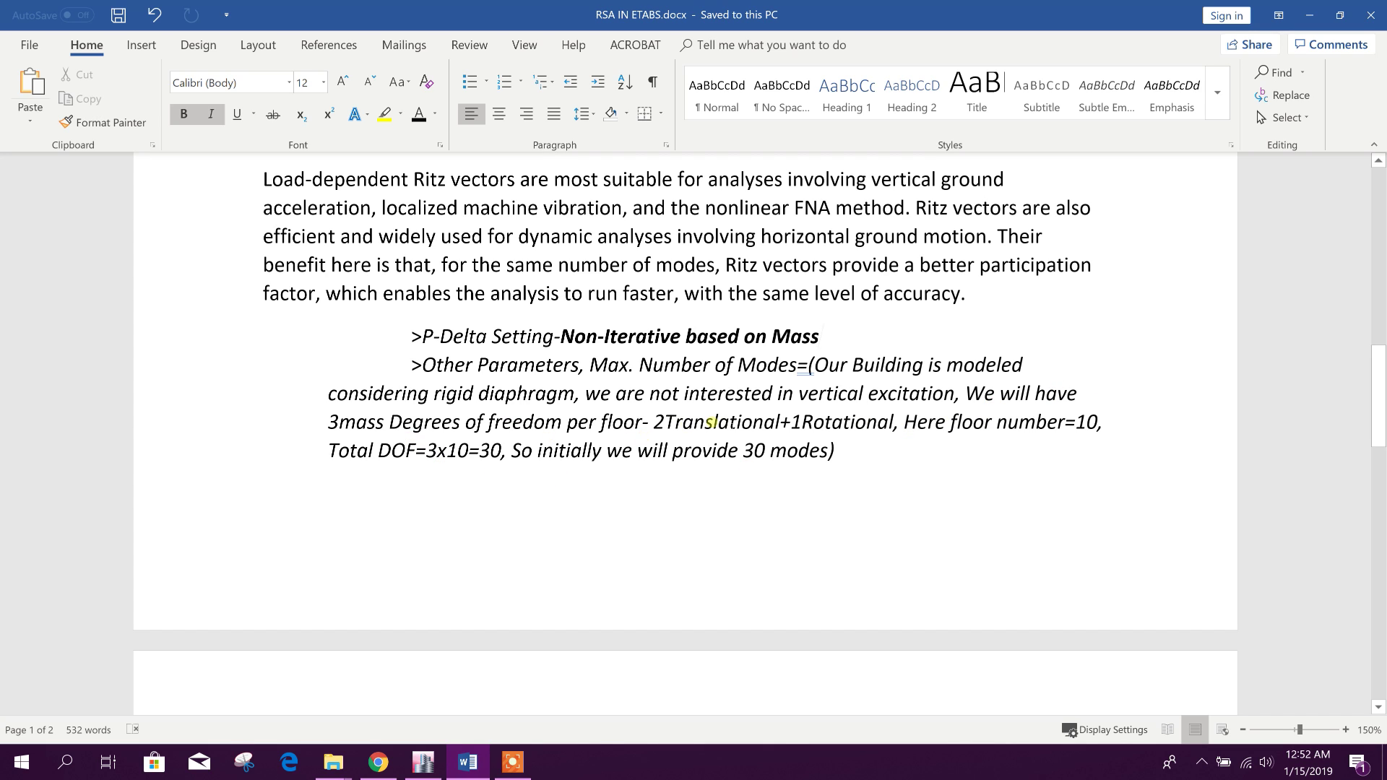
left_click_drag(654, 425, 780, 425)
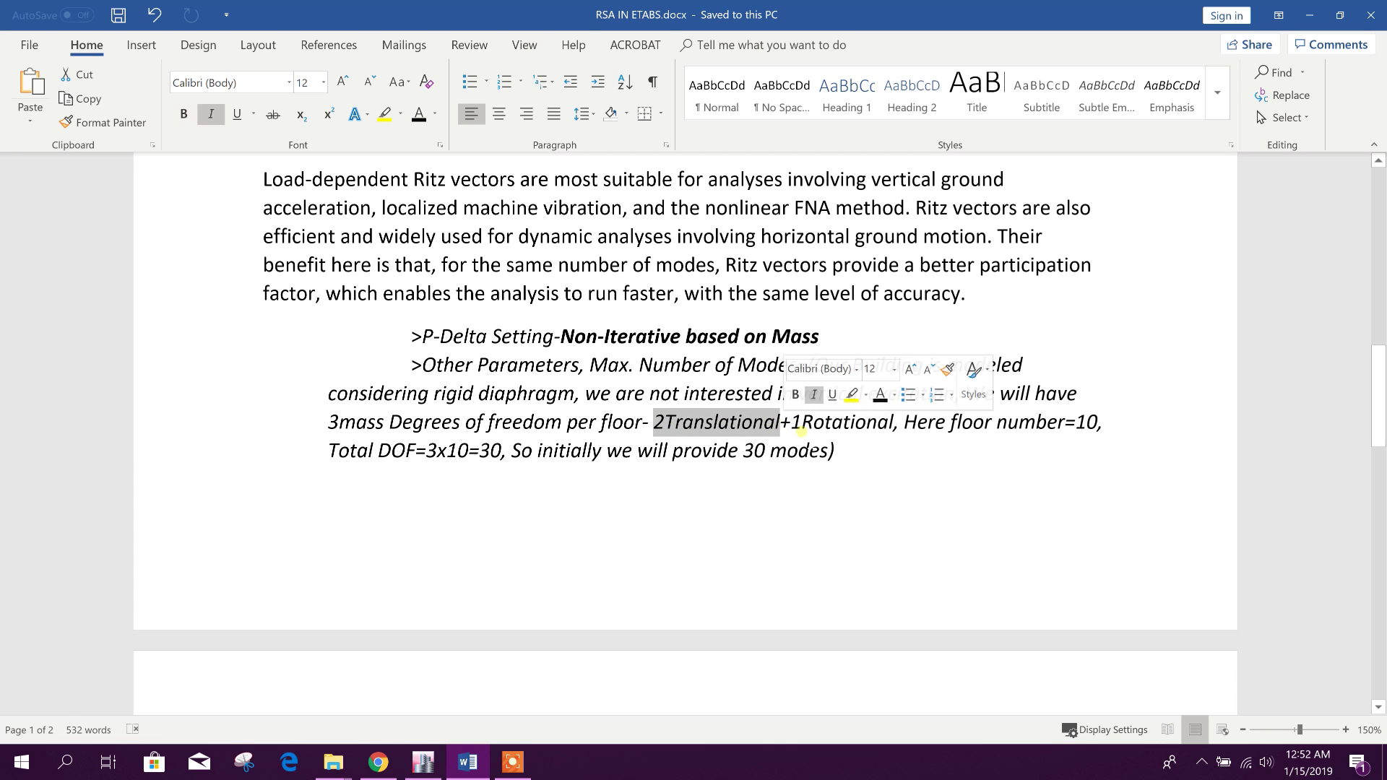
left_click(856, 448)
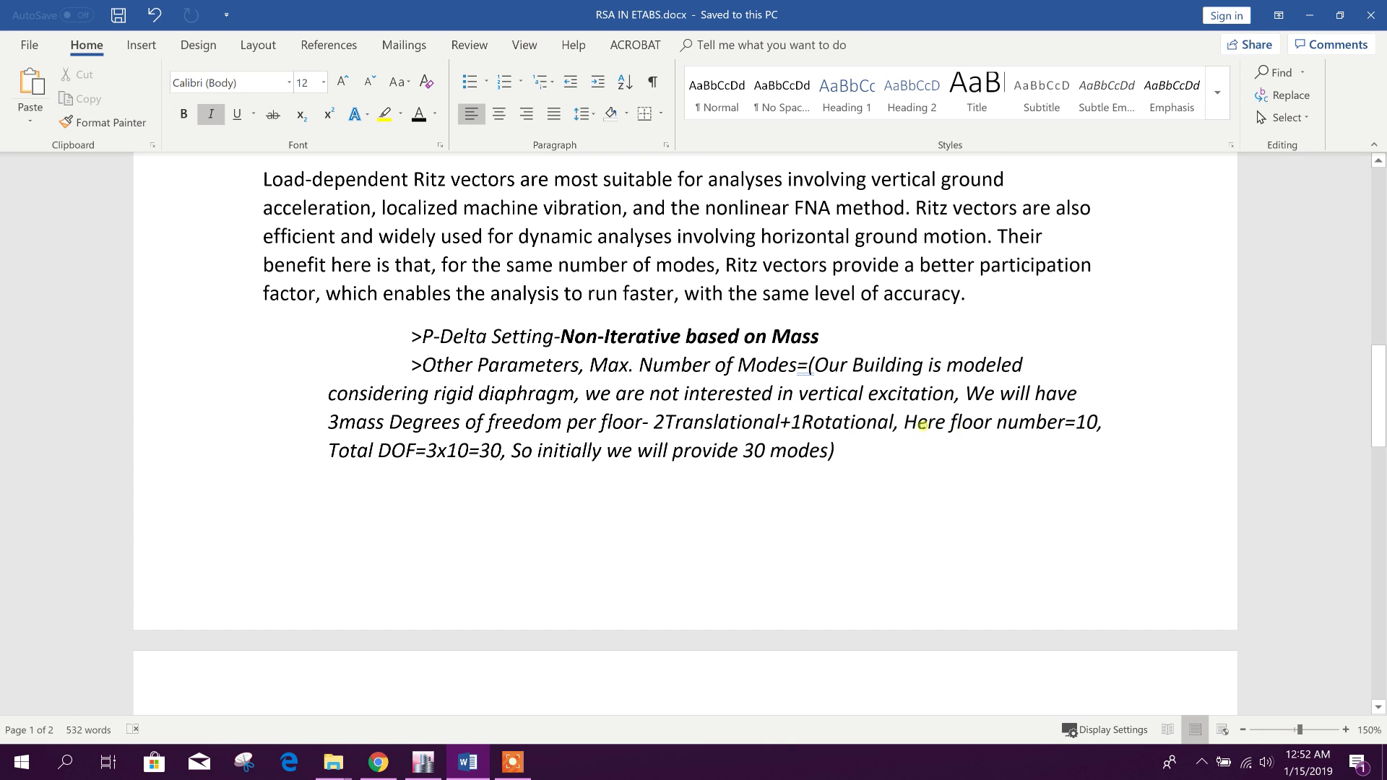
key("alt+Tab")
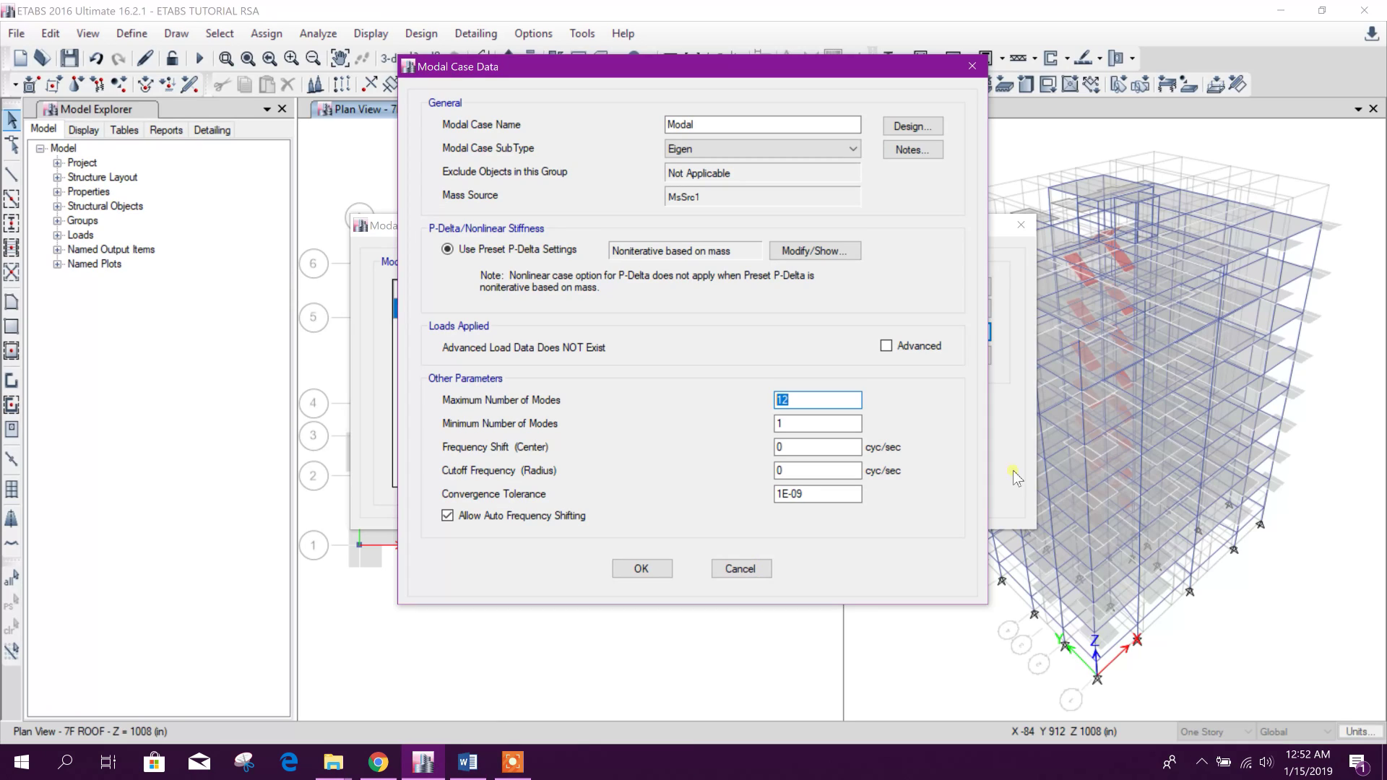
Check the total degrees of freedom in the Word notes, then set the Modal case's maximum number of modes to 30 in ETABS.
left_click(485, 764)
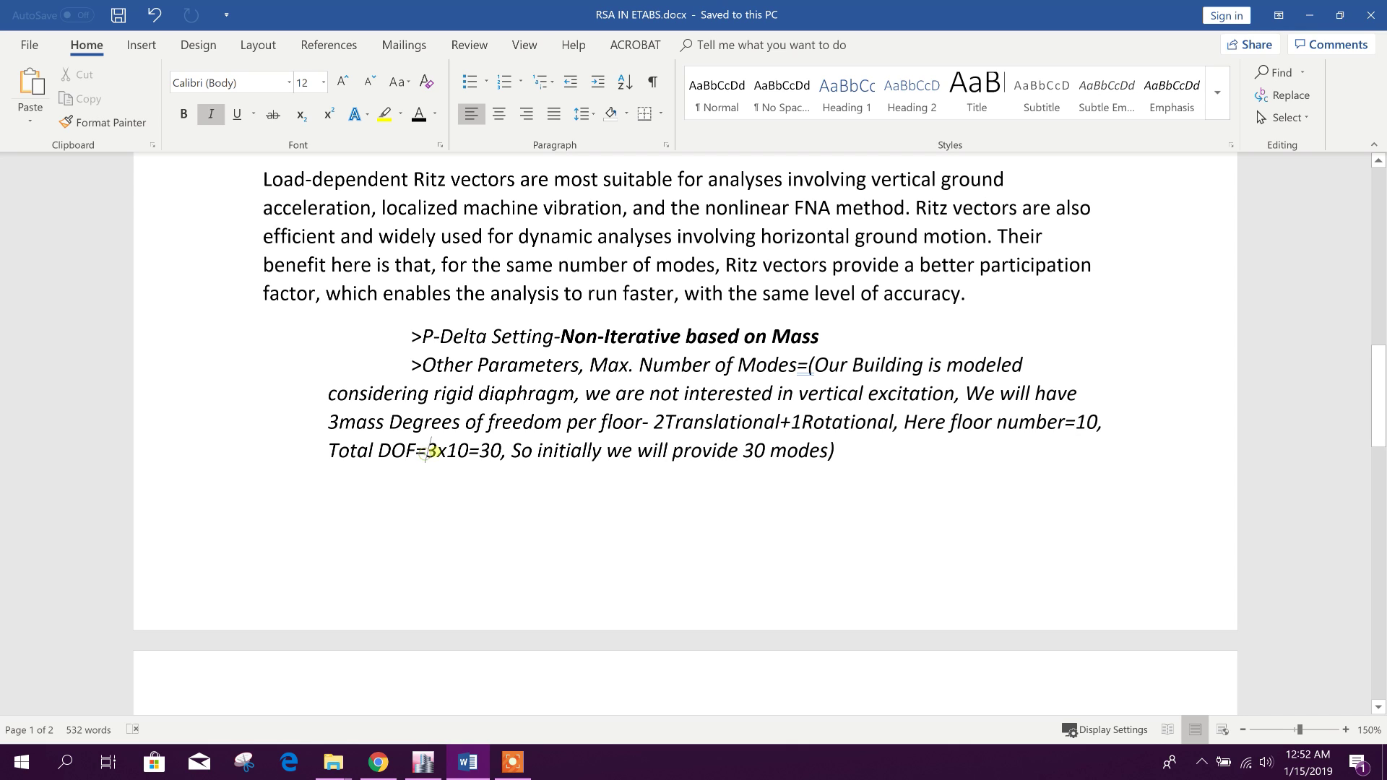
left_click(514, 451)
left_click(423, 762)
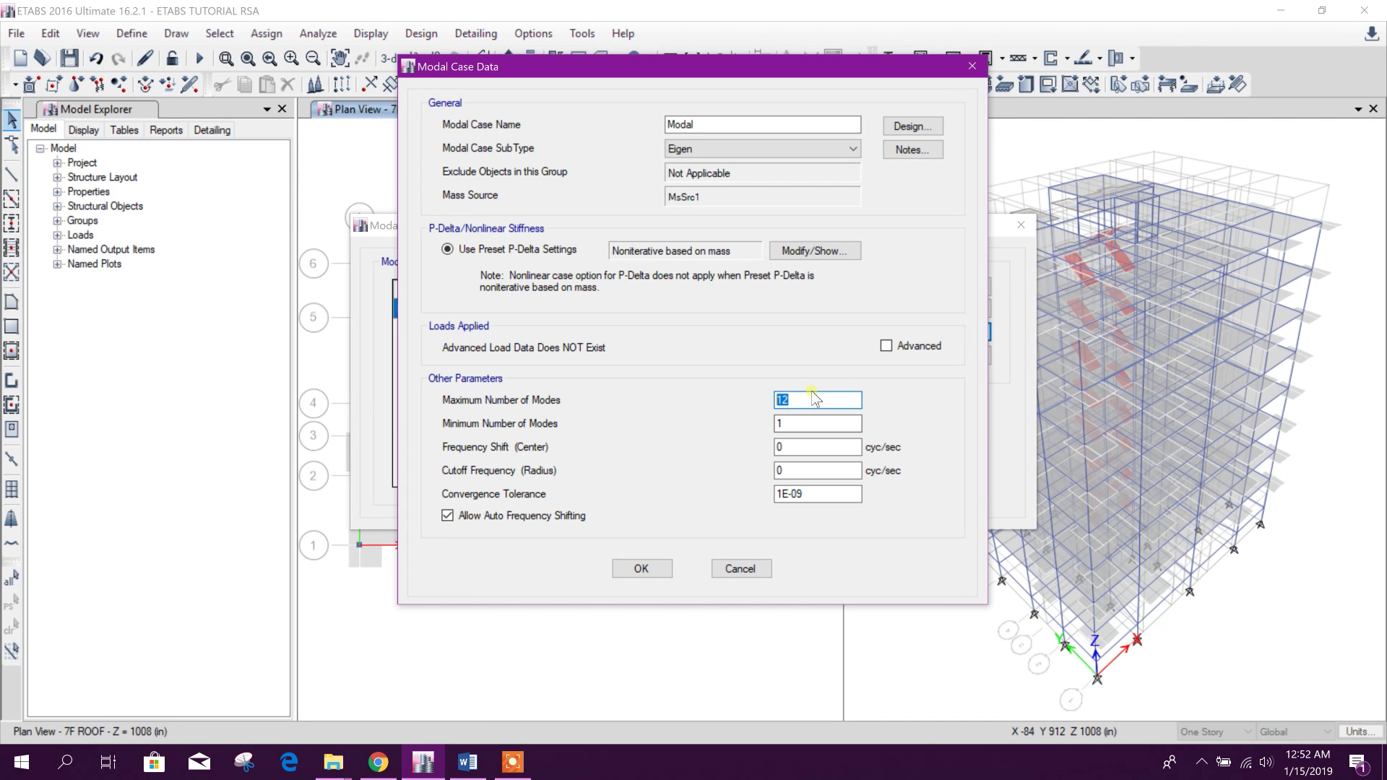
type("30")
left_click(816, 424)
Switch to the Word notes and read the frequency shift paragraph, marking its key phrases and the word "Convergence" below it.
left_click(464, 767)
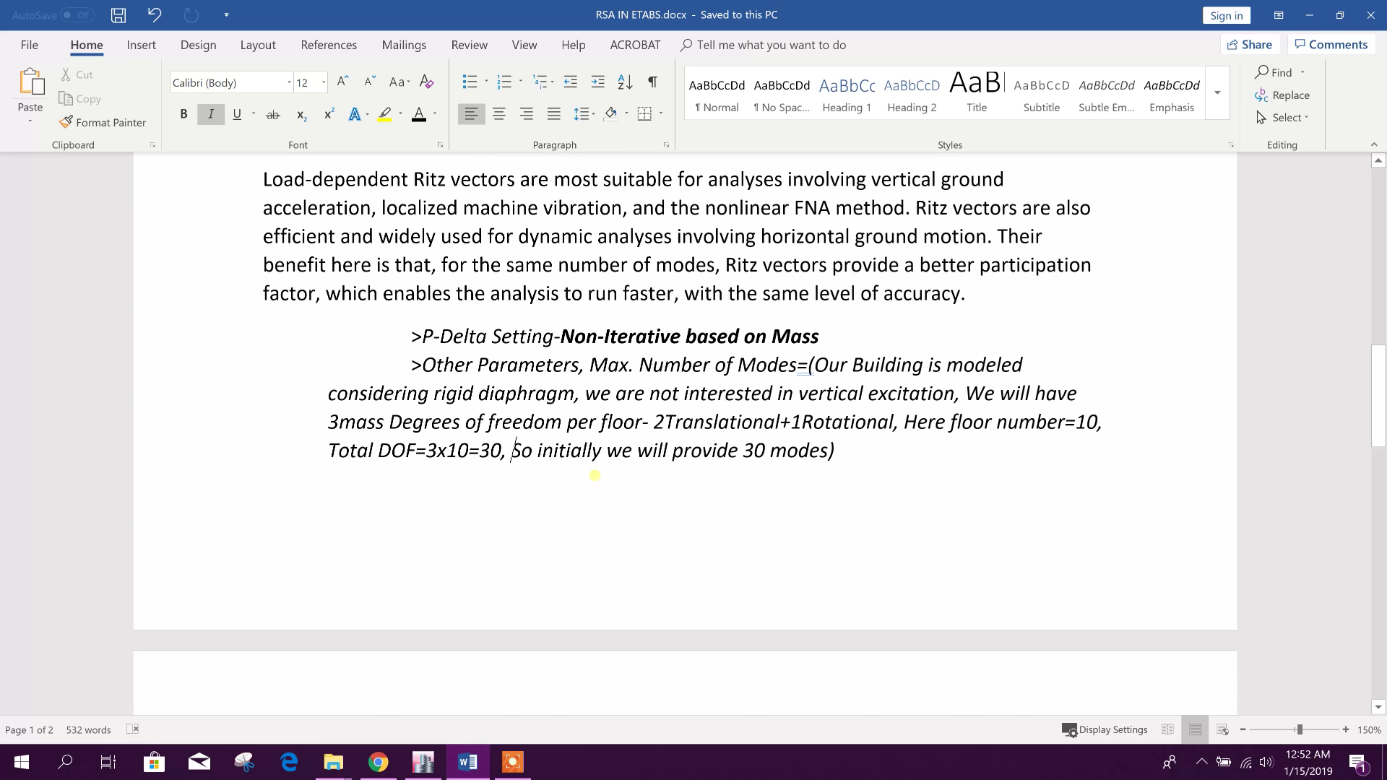
scroll(575, 471, "down", 10)
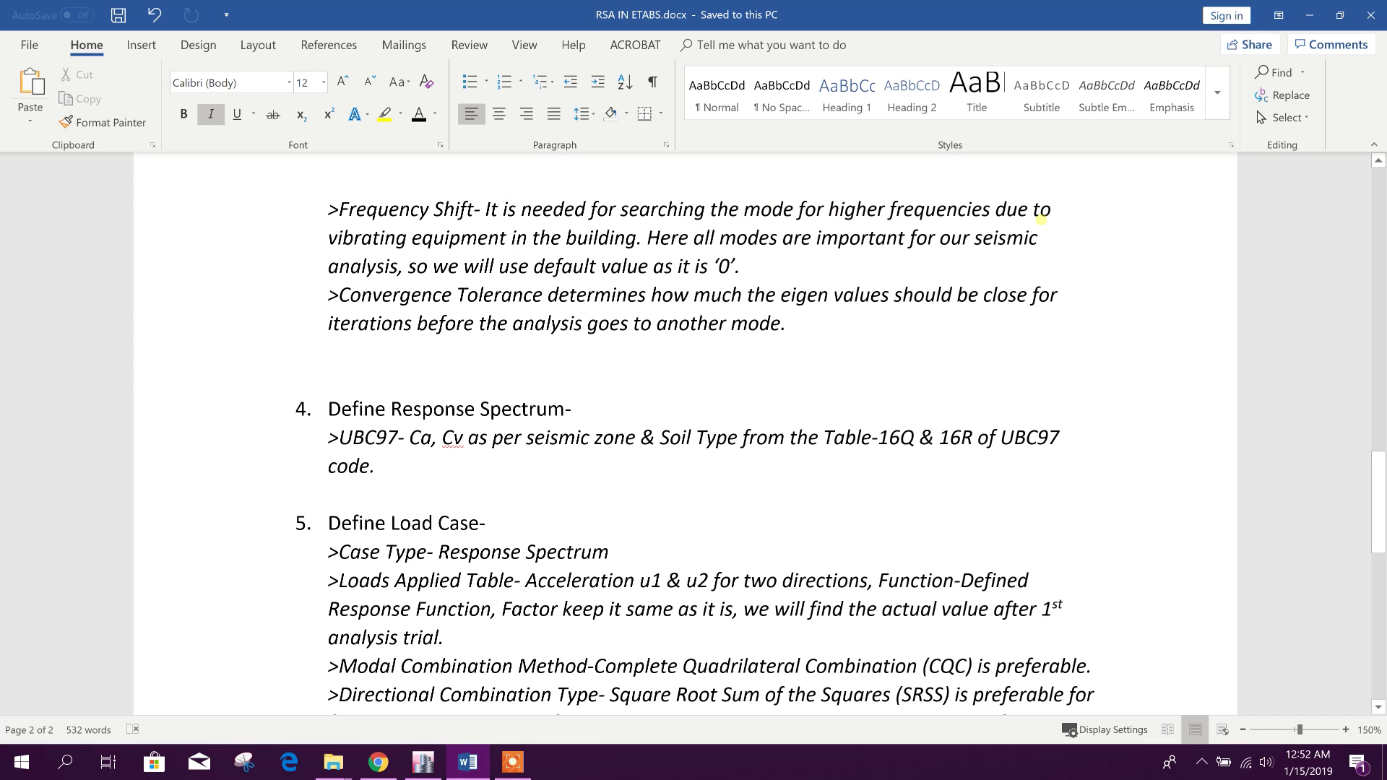
left_click_drag(408, 248, 637, 246)
left_click(739, 260)
left_click_drag(720, 238, 1041, 239)
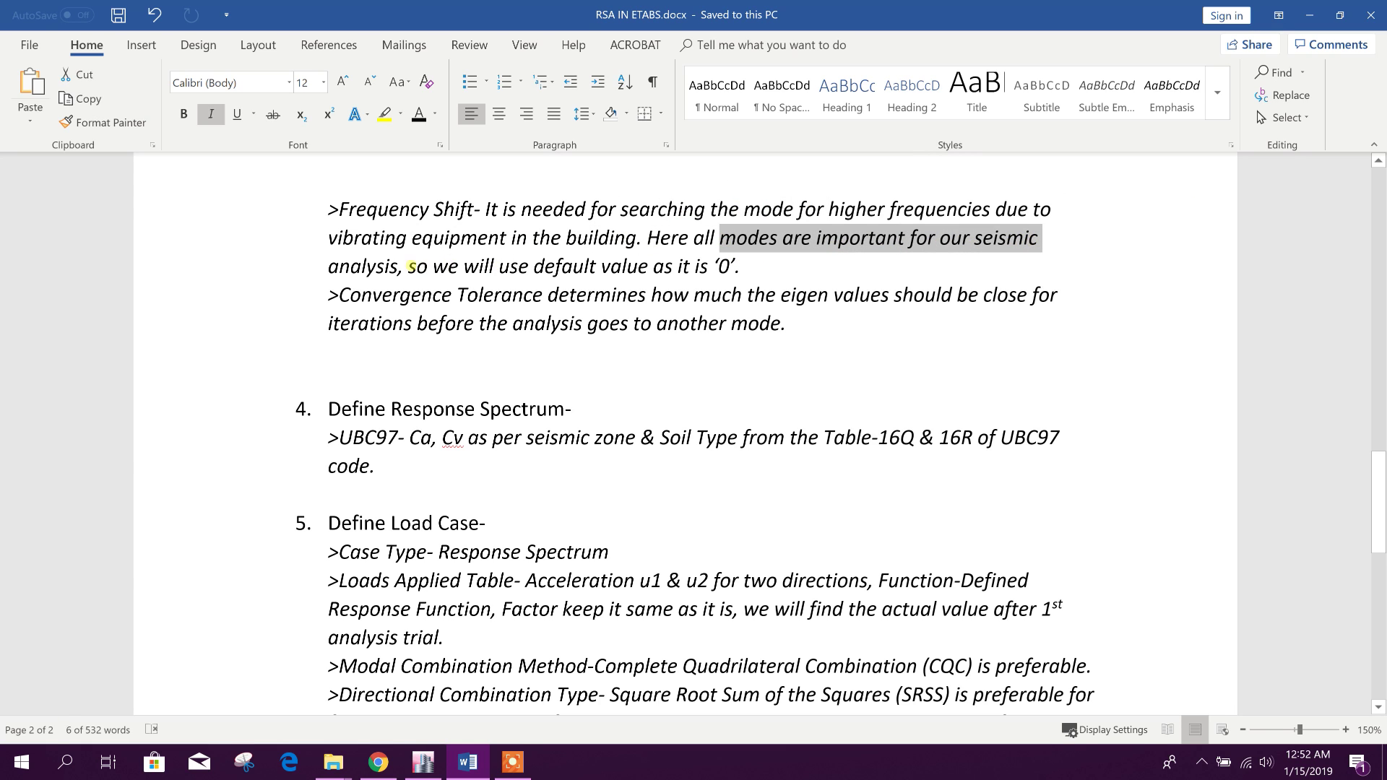
left_click_drag(408, 266, 666, 267)
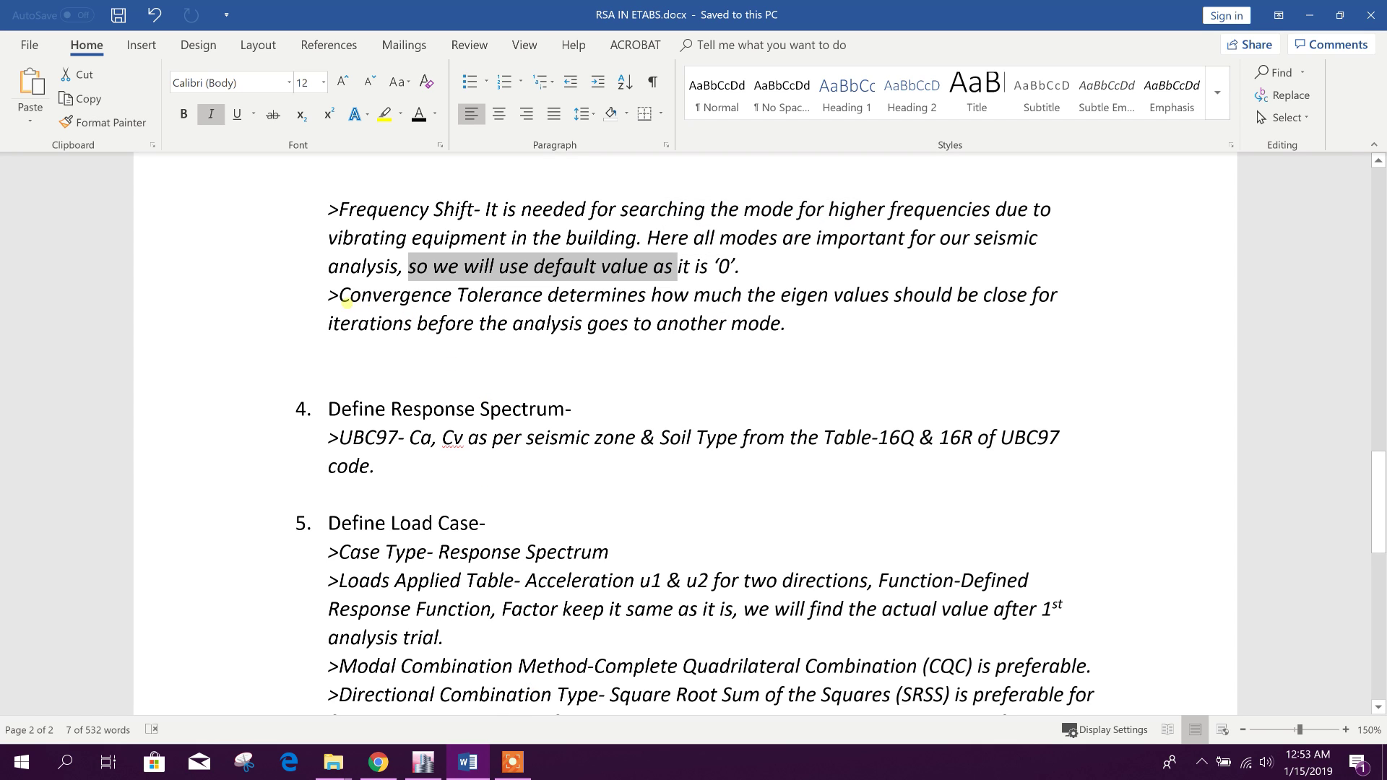
left_click_drag(339, 296, 451, 296)
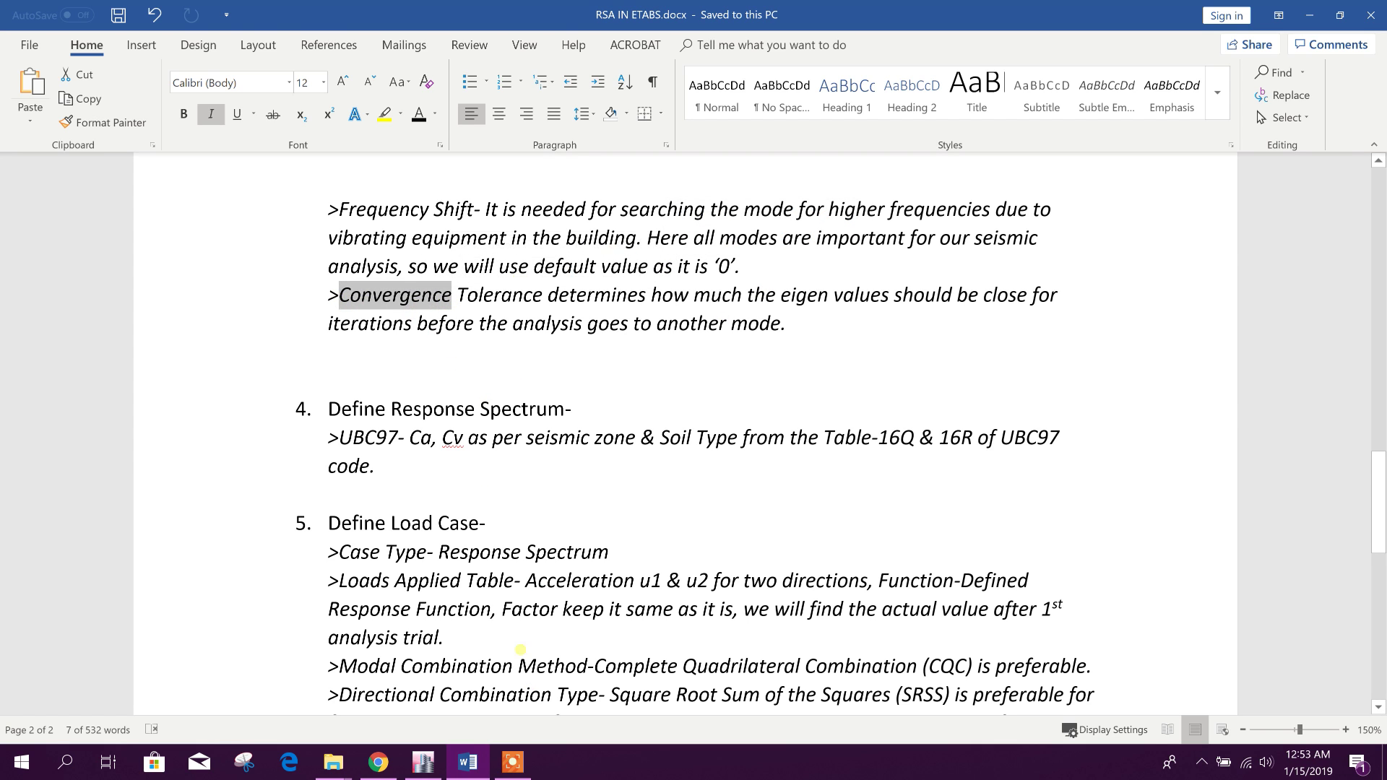
Locate the convergence tolerance in the ETABS modal case data and read its explanation in the Word notes, marking key phrases.
left_click(432, 762)
left_click(820, 499)
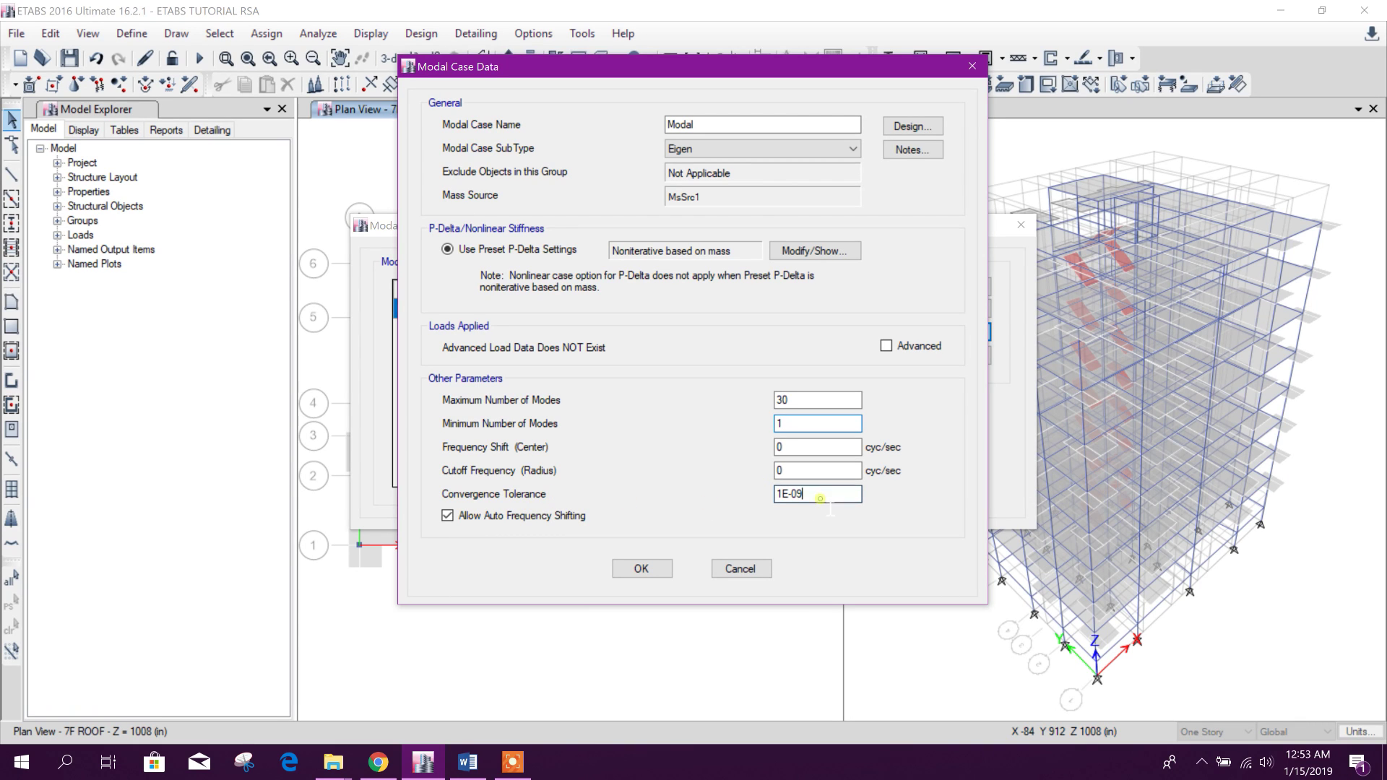
left_click(467, 763)
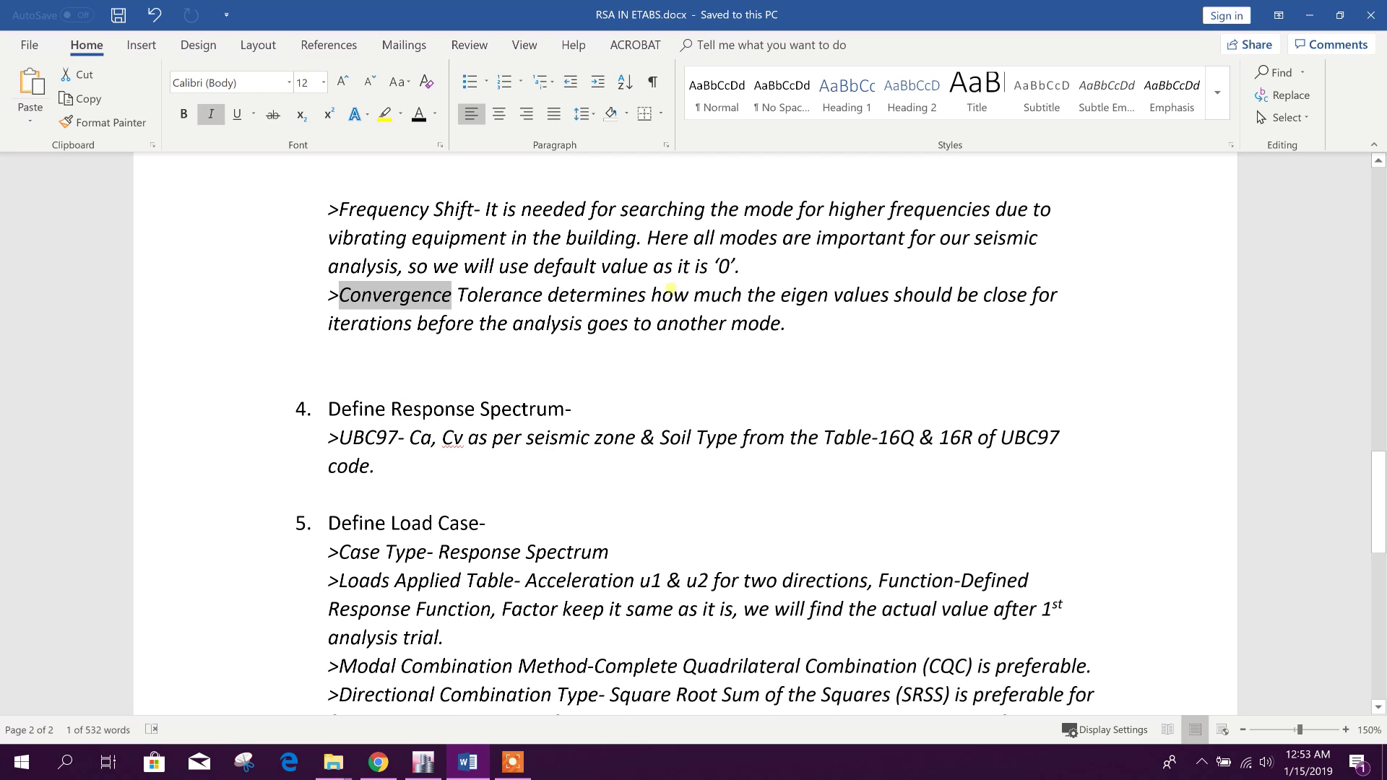
left_click_drag(652, 295, 972, 304)
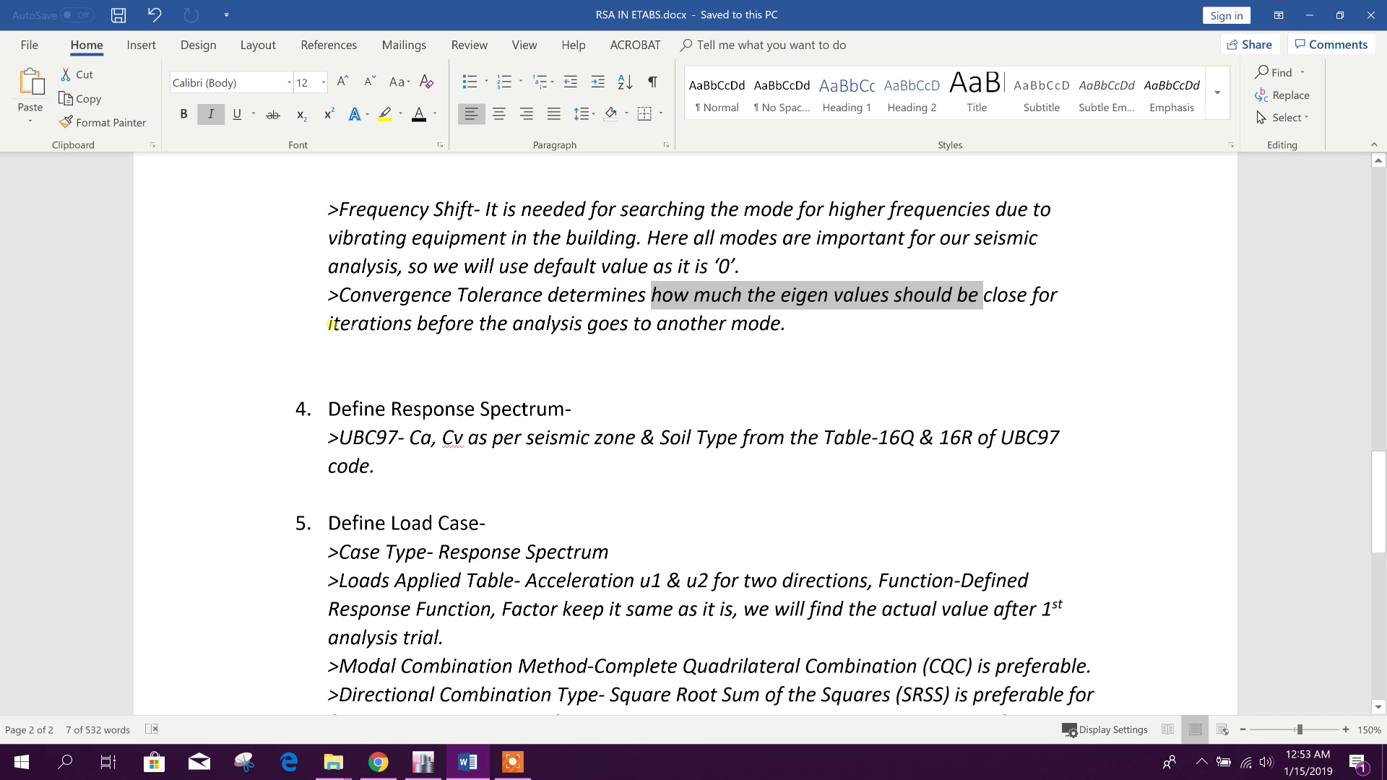
left_click_drag(330, 324, 428, 324)
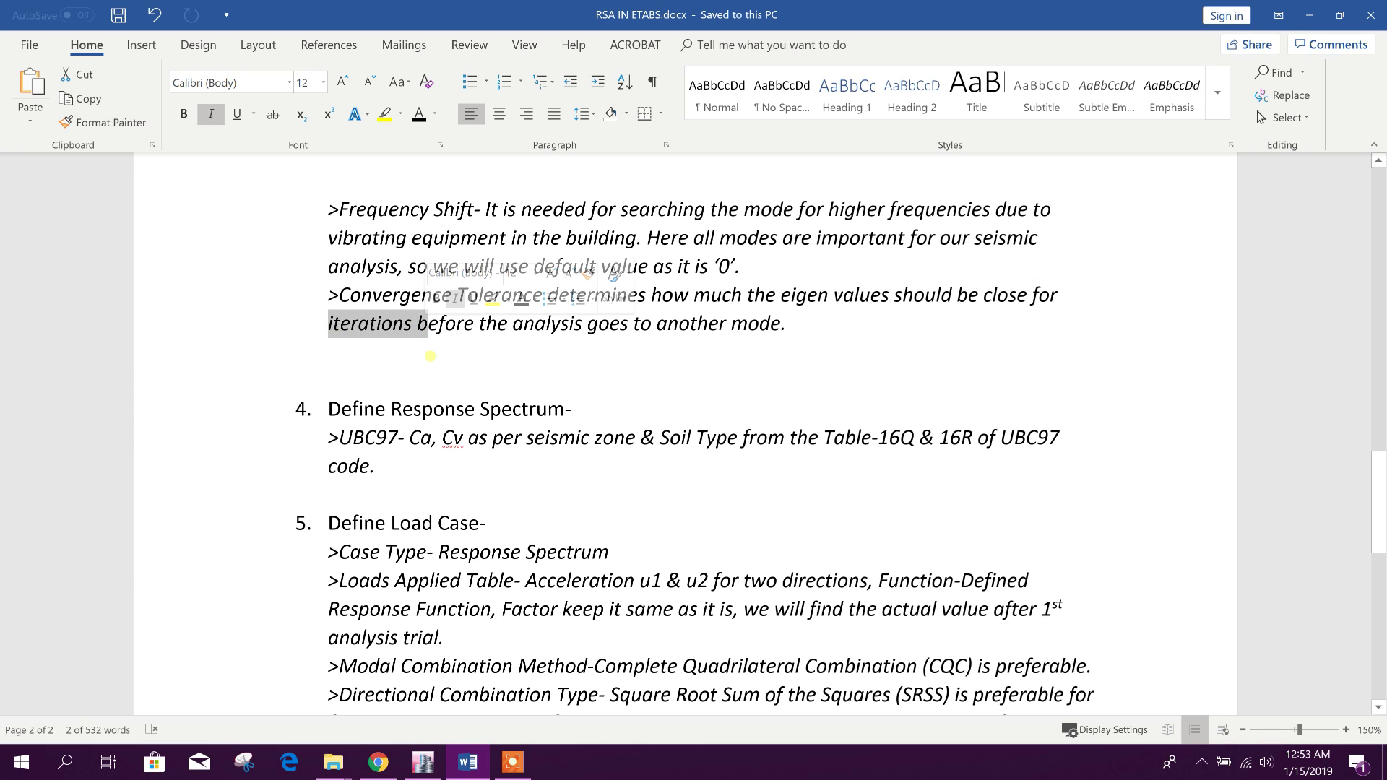
left_click(449, 326)
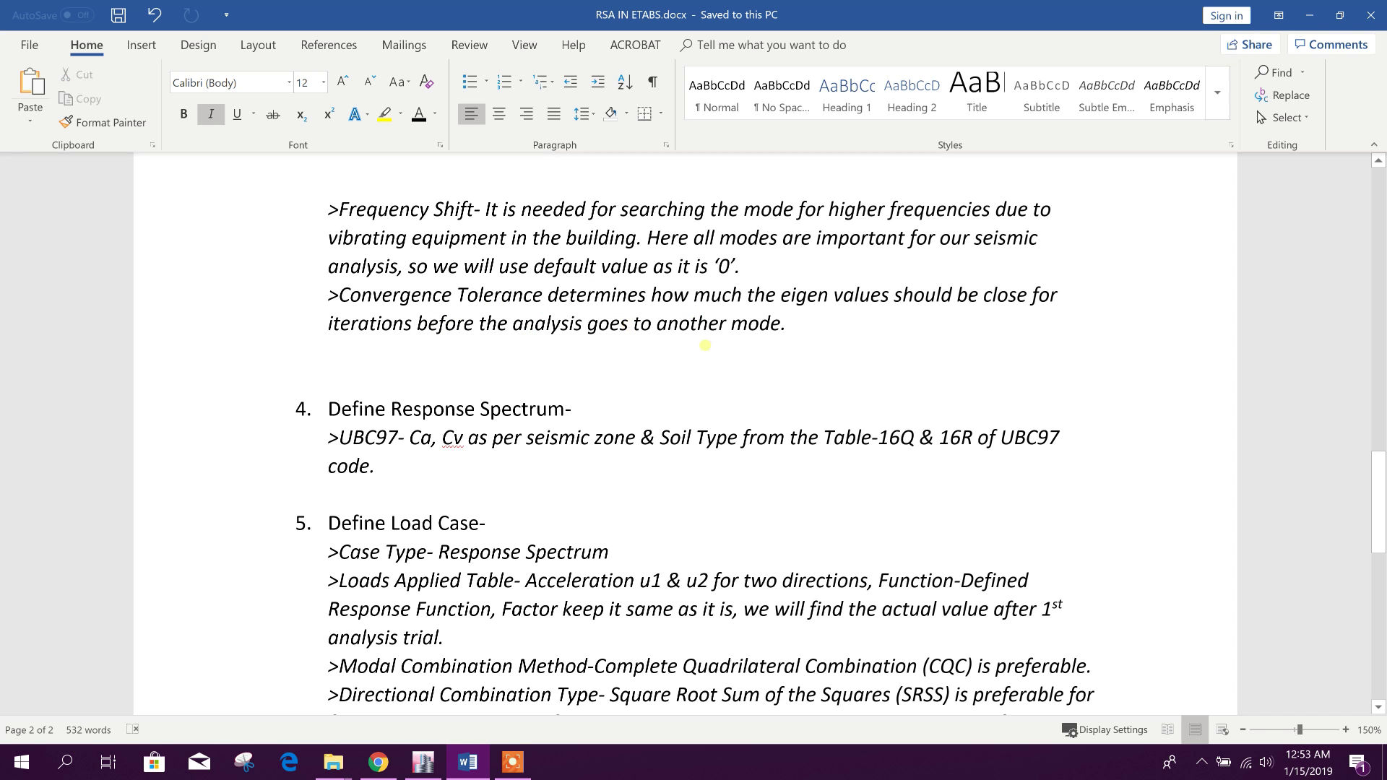
scroll(712, 357, "down", 2)
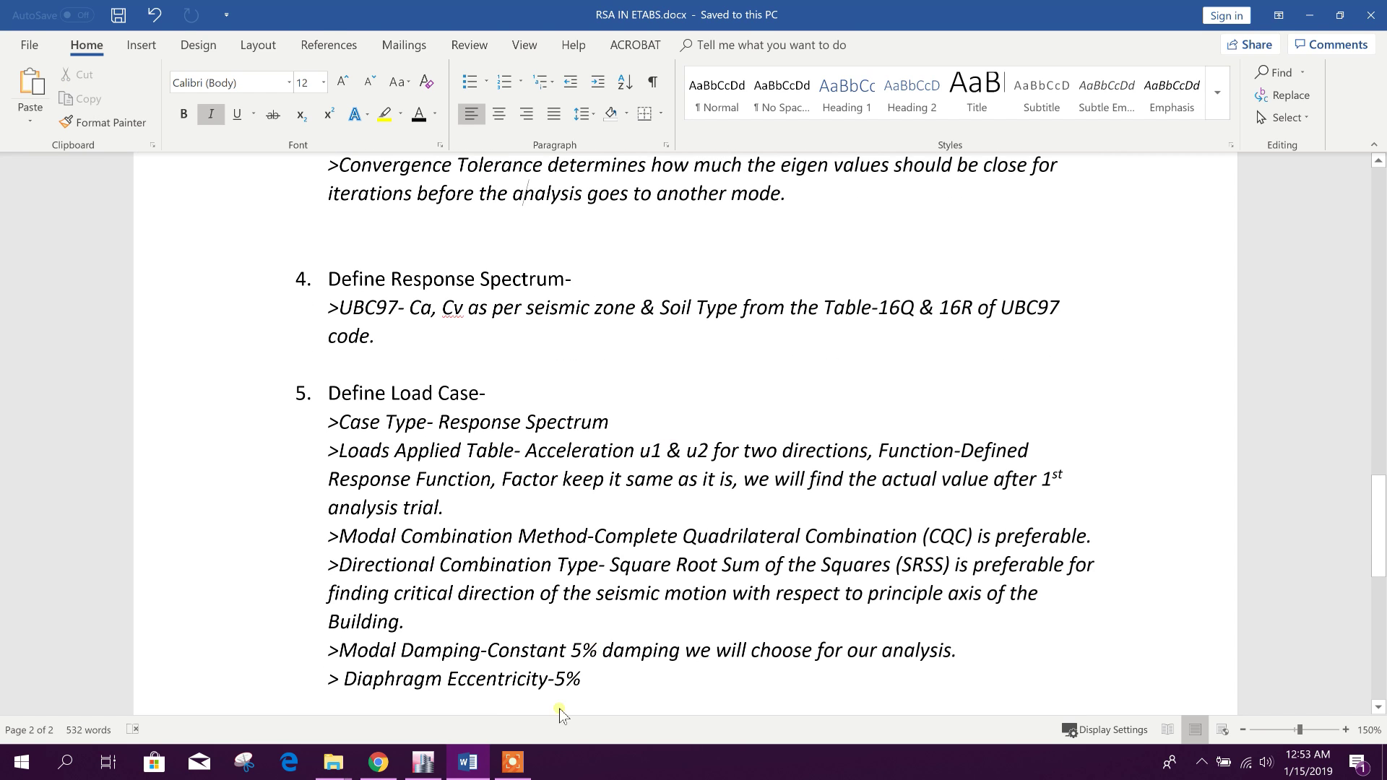
Return to ETABS, accept the Modal case data and close the list of modal cases.
key("alt+Tab")
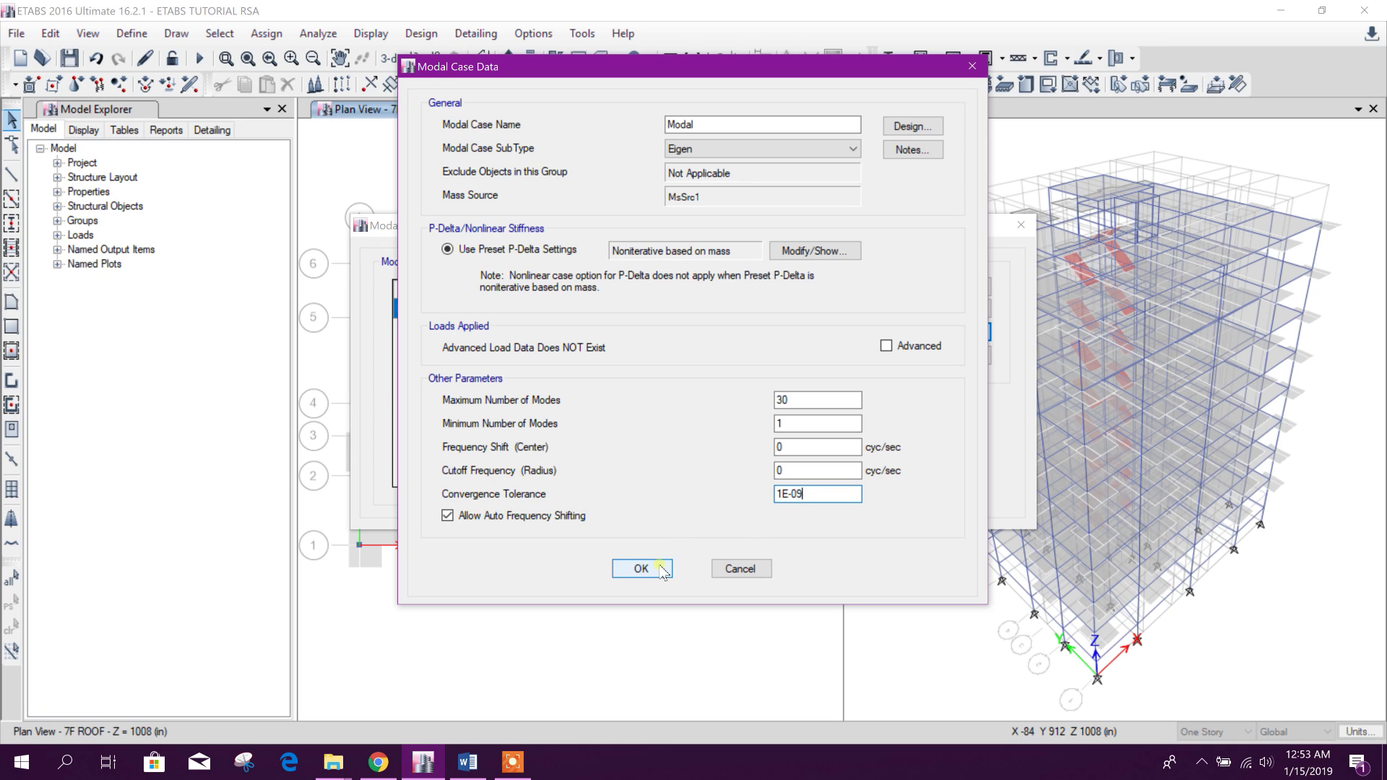
left_click(655, 576)
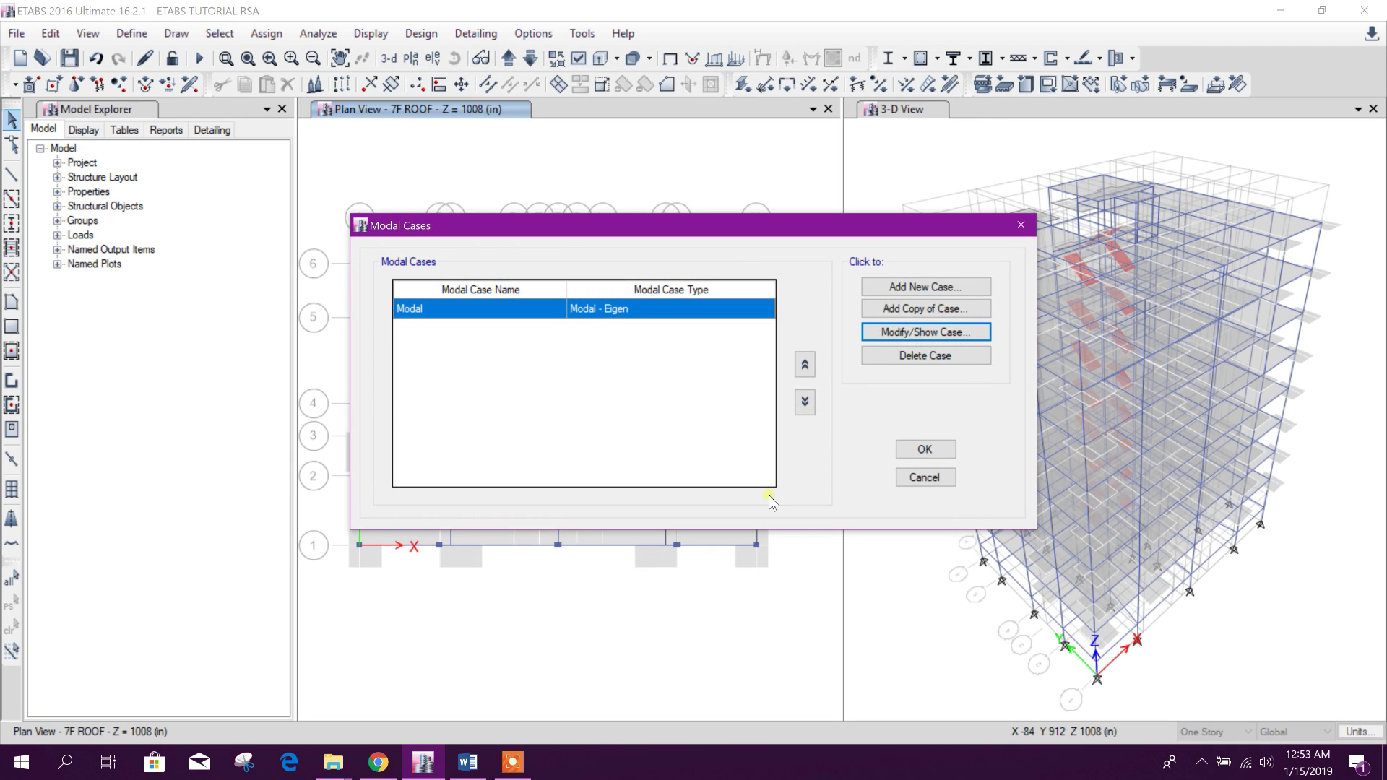
left_click(925, 449)
Check the response spectrum item in the Word notes, then add a UBC97 response spectrum function named UBC97 RS in ETABS.
left_click(467, 762)
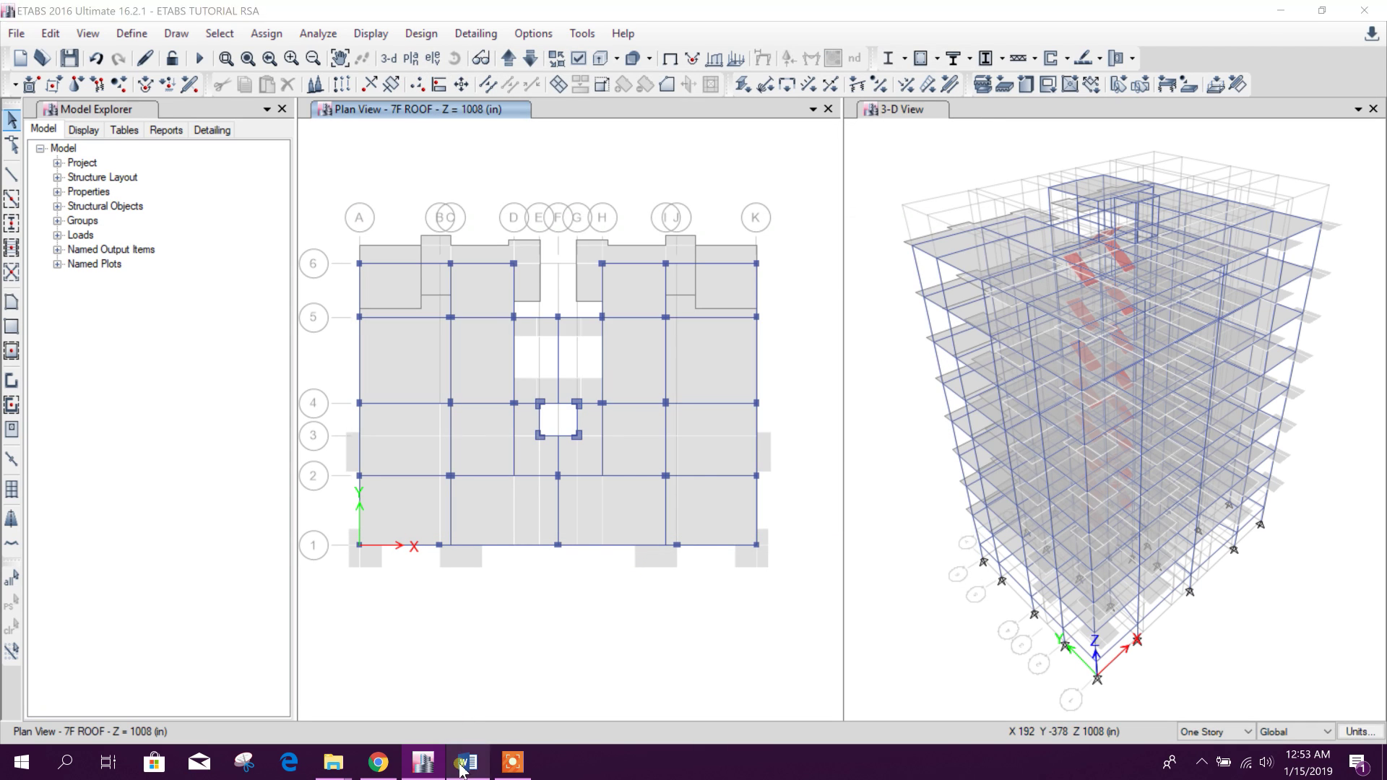
scroll(532, 395, "up", 1)
scroll(520, 390, "down", 1)
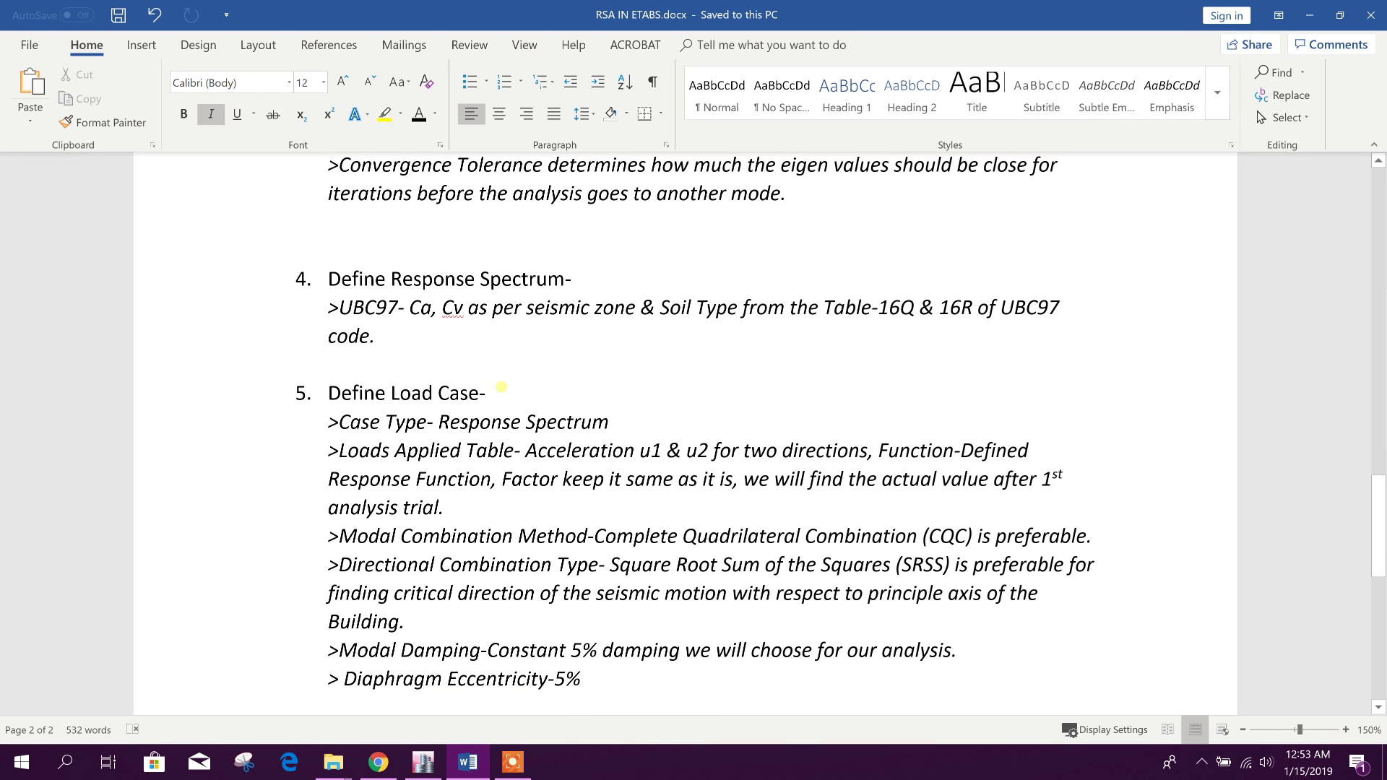
left_click(439, 769)
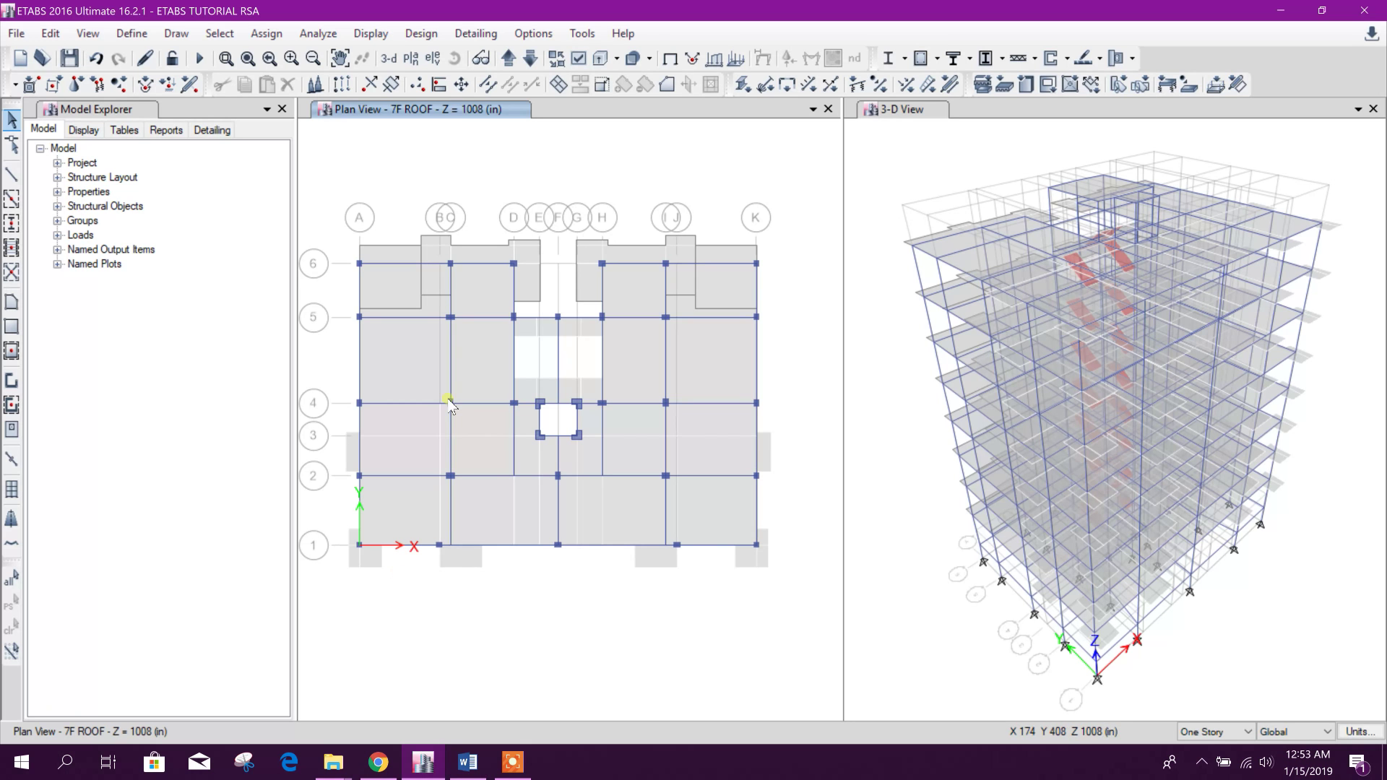
left_click(142, 36)
mouse_move(265, 279)
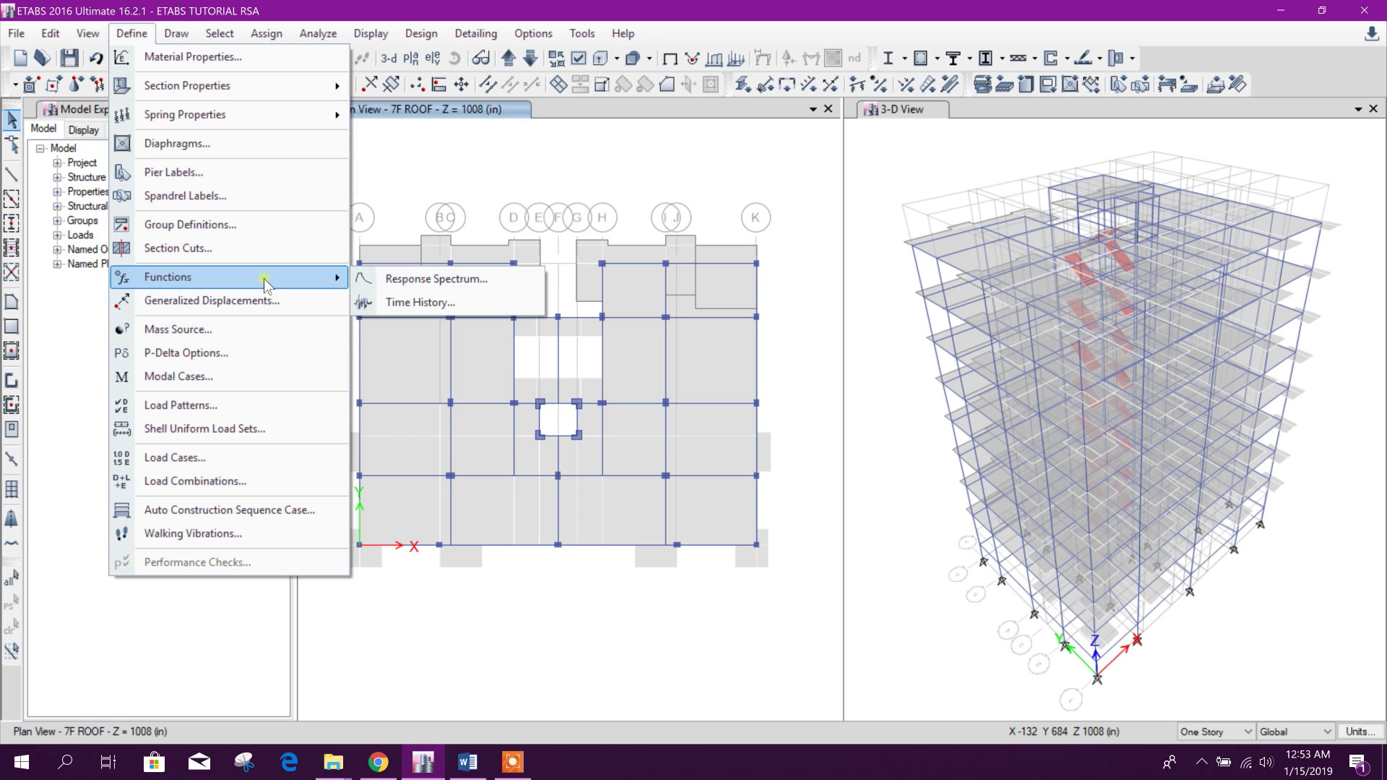
left_click(446, 284)
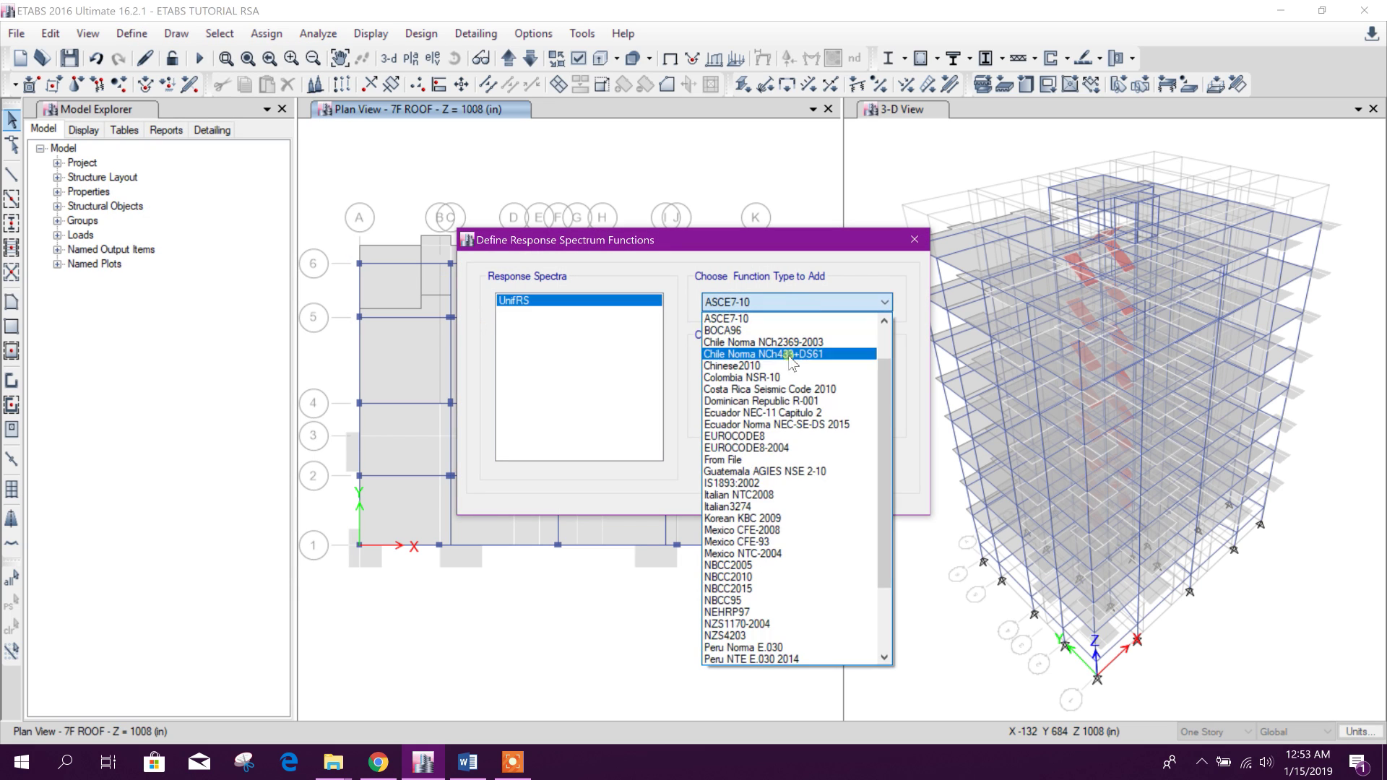
scroll(841, 500, "down", 3)
left_click(838, 636)
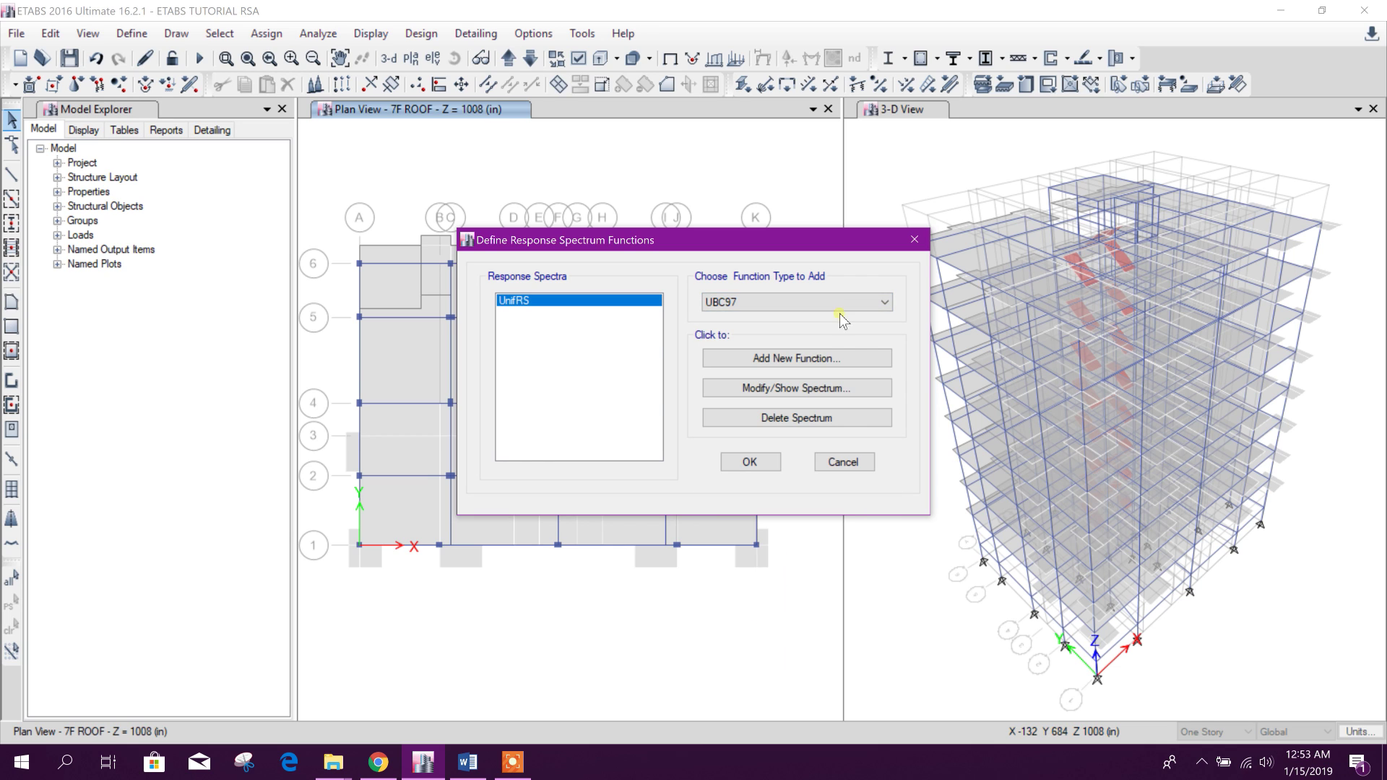
left_click(810, 357)
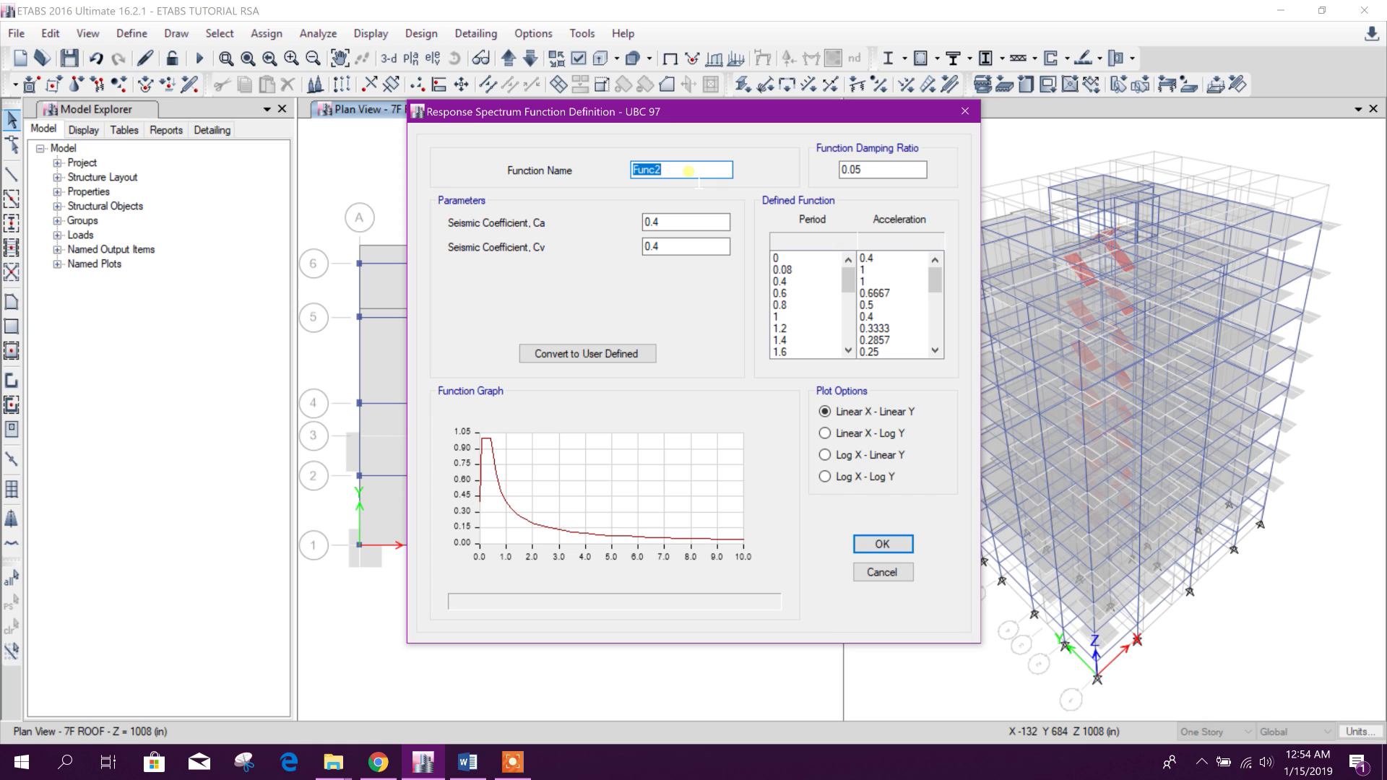
type("UBC97 RS")
Look up the seismic coefficients in the Word notes, then set Ca to 0.36 and Cv to 0.54 in ETABS and accept the function.
left_click(467, 762)
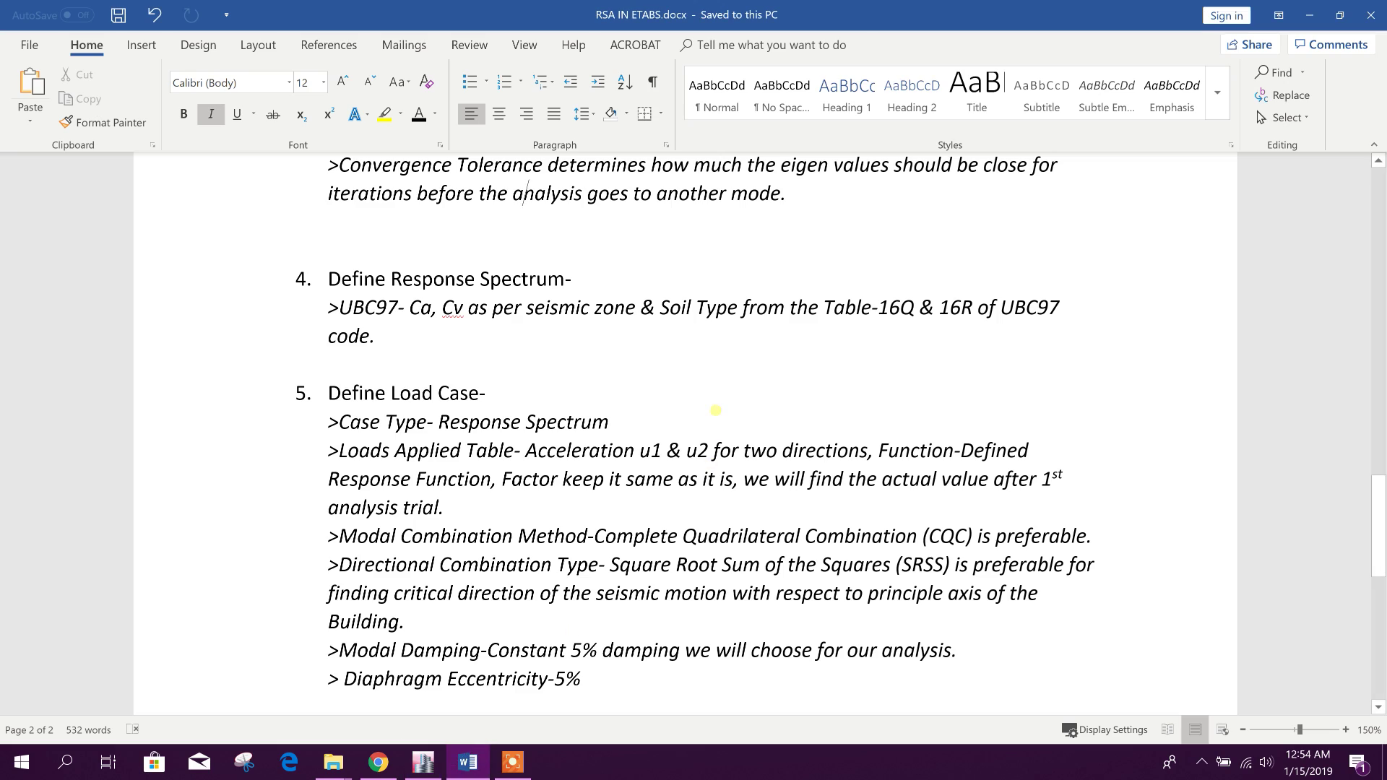
scroll(715, 411, "up", 15)
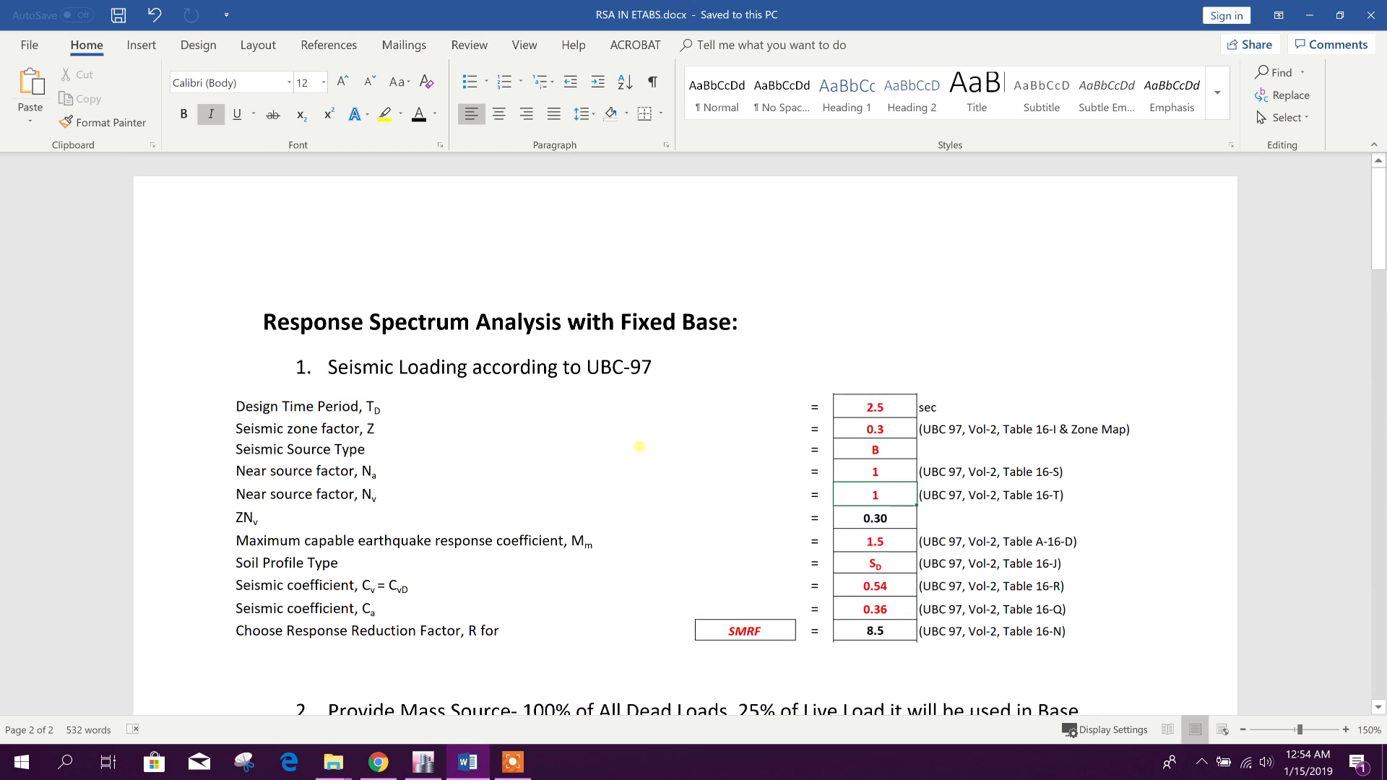
scroll(640, 447, "down", 3)
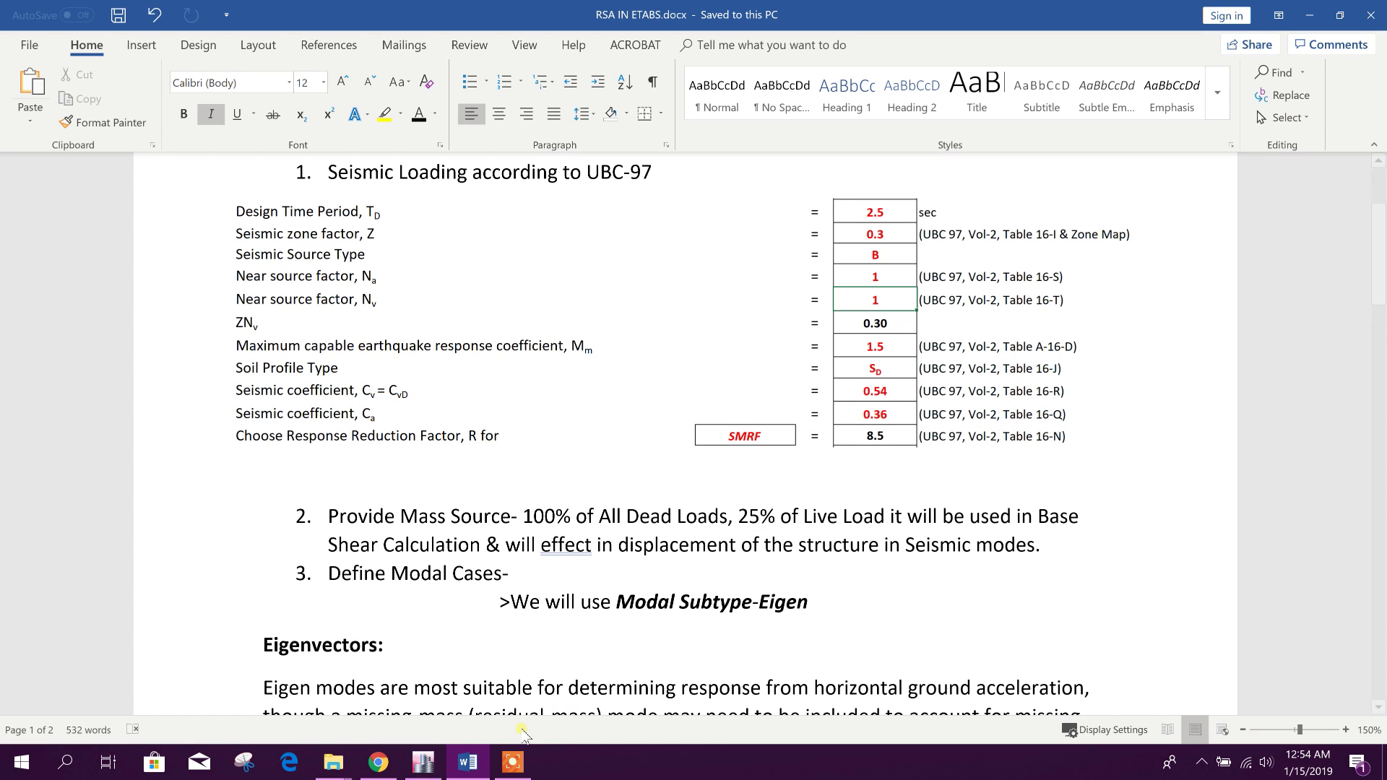
left_click(466, 767)
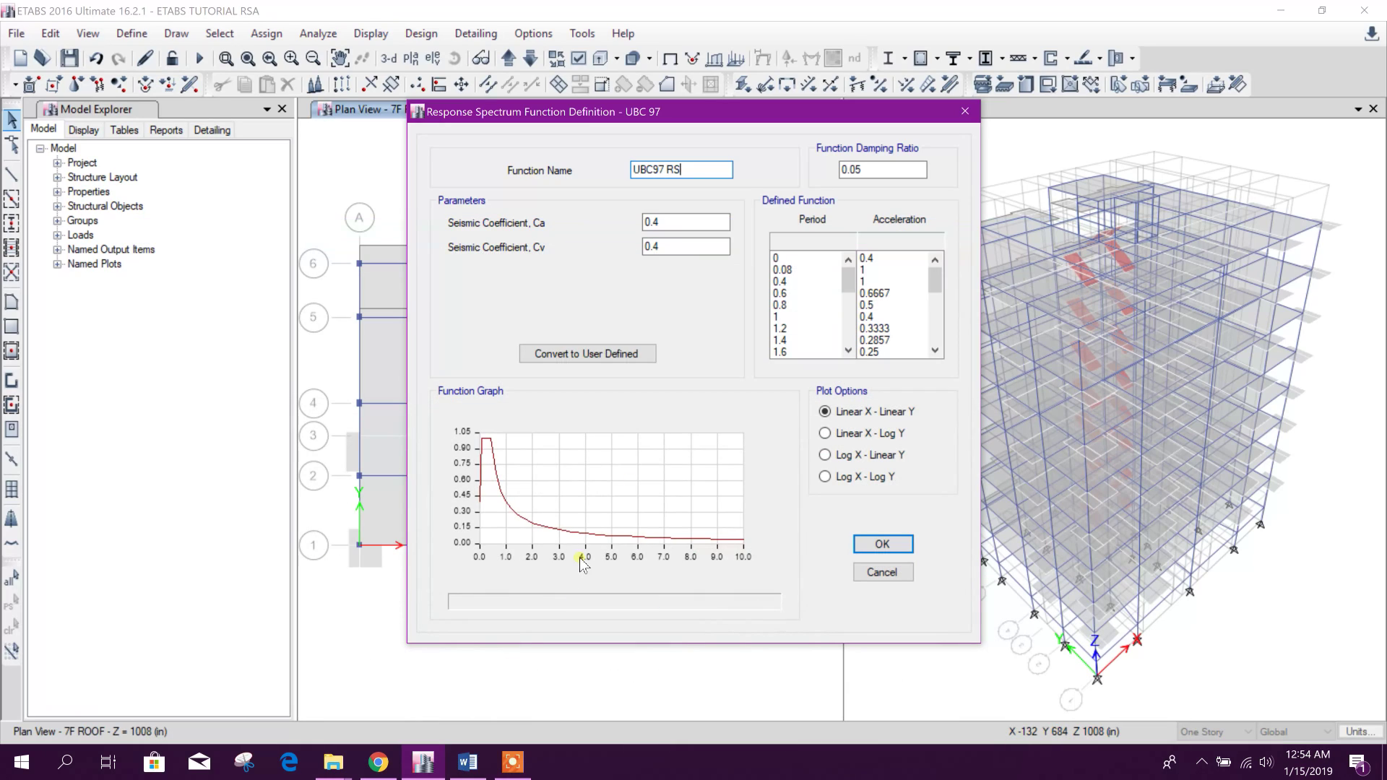
left_click_drag(650, 223, 663, 228)
type("36")
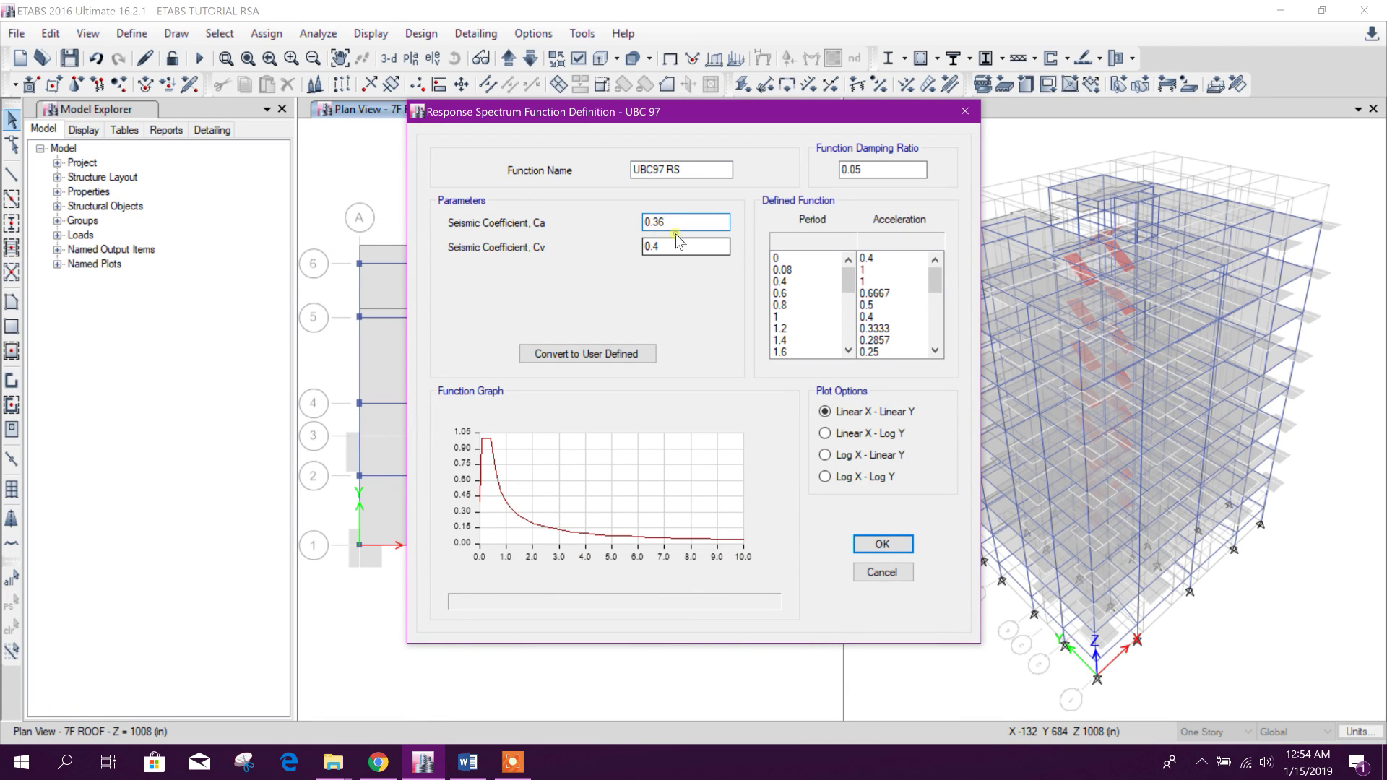
left_click(668, 245)
left_click(671, 253)
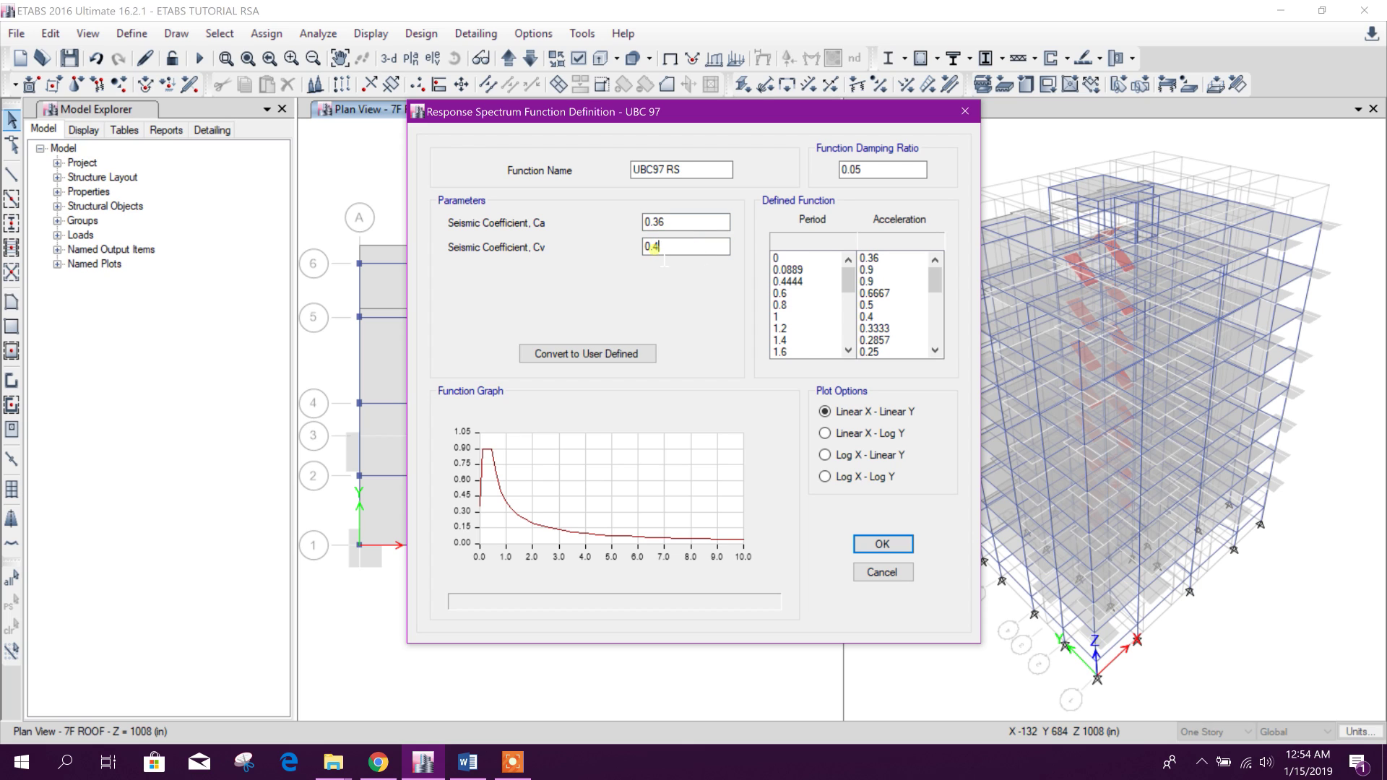
key("Left")
left_click(690, 225)
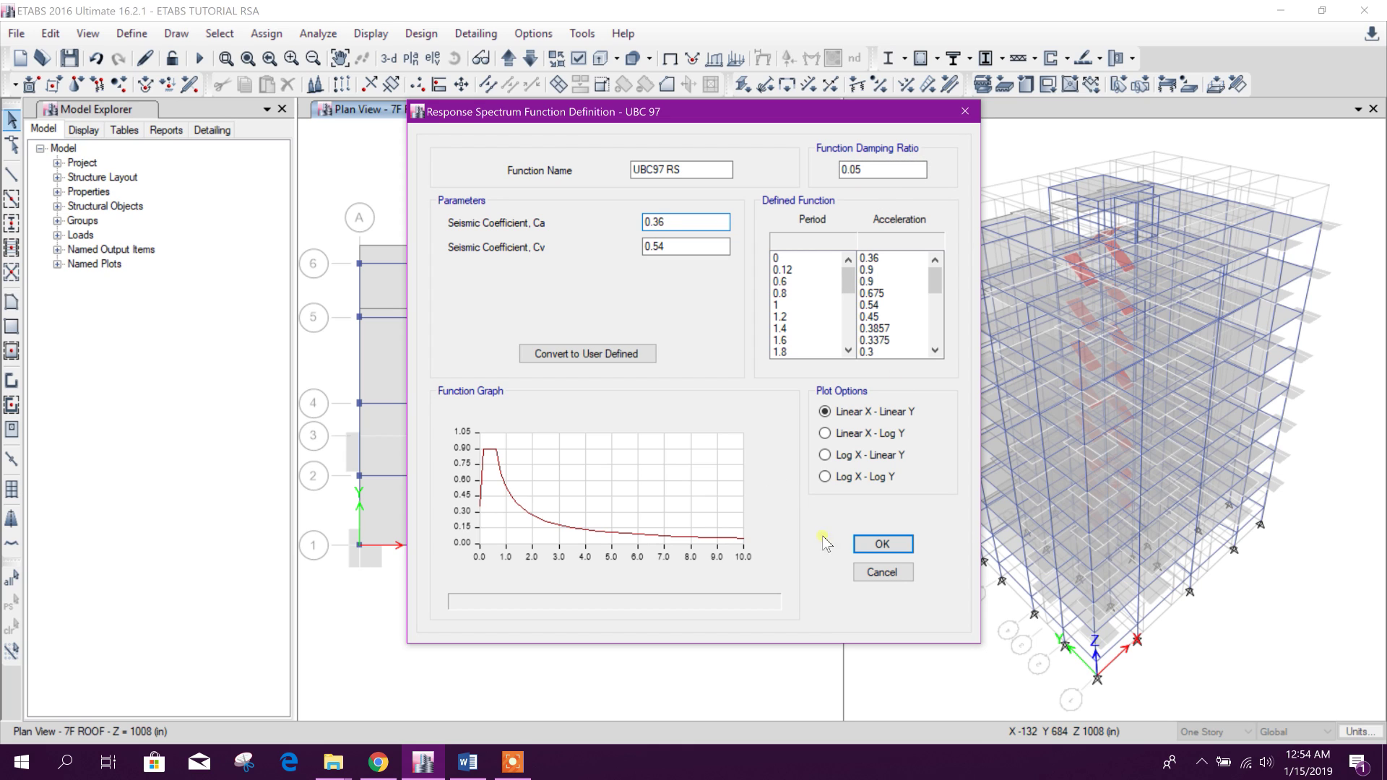
left_click(882, 545)
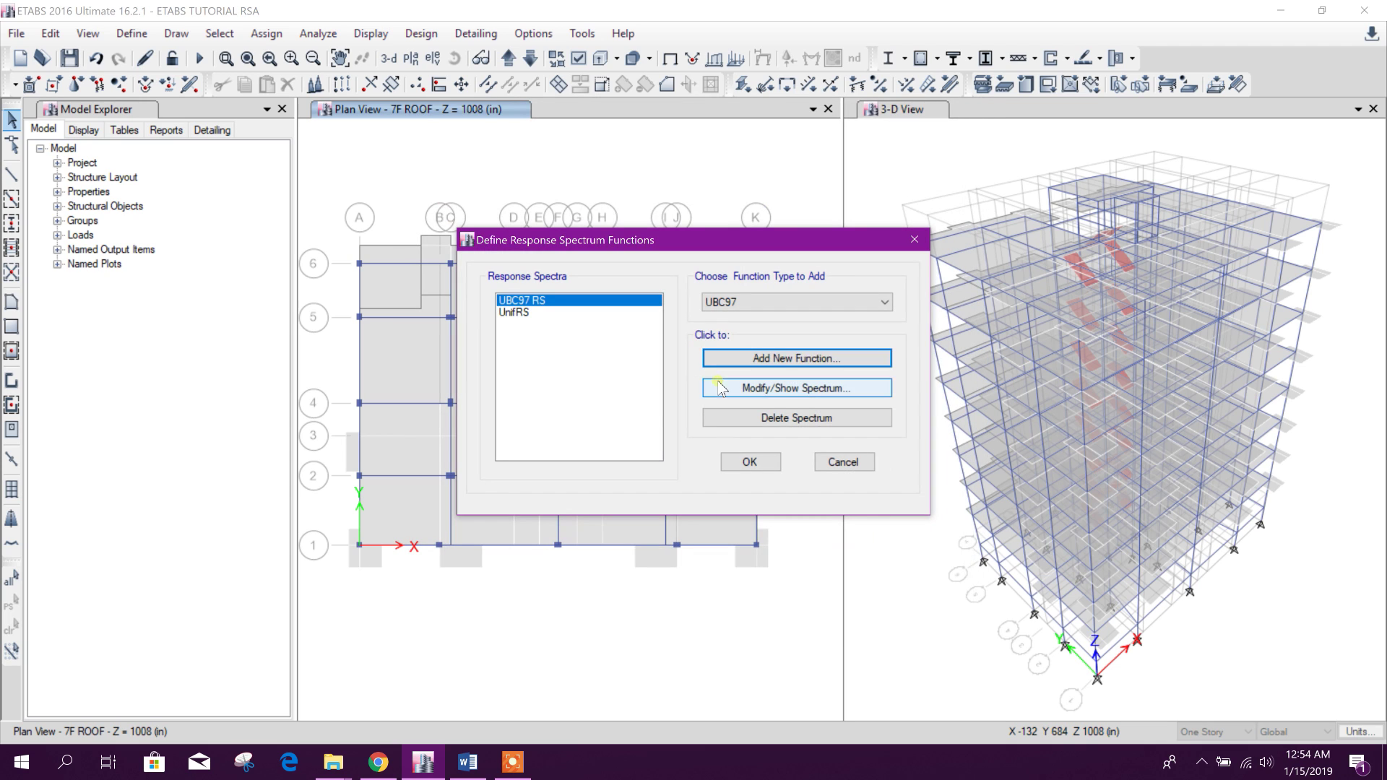
left_click(749, 462)
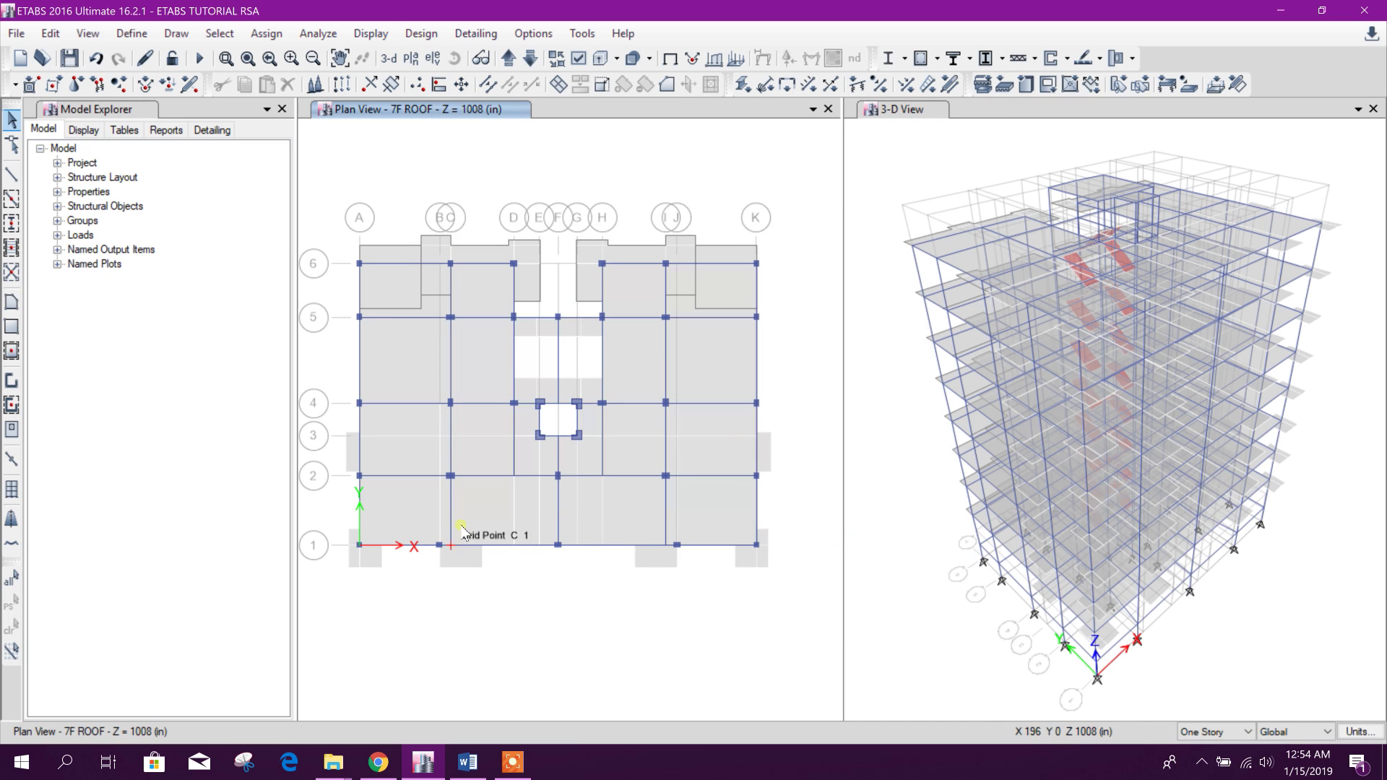
Switch to the Word notes and read the section on defining the response spectrum load case.
left_click(468, 762)
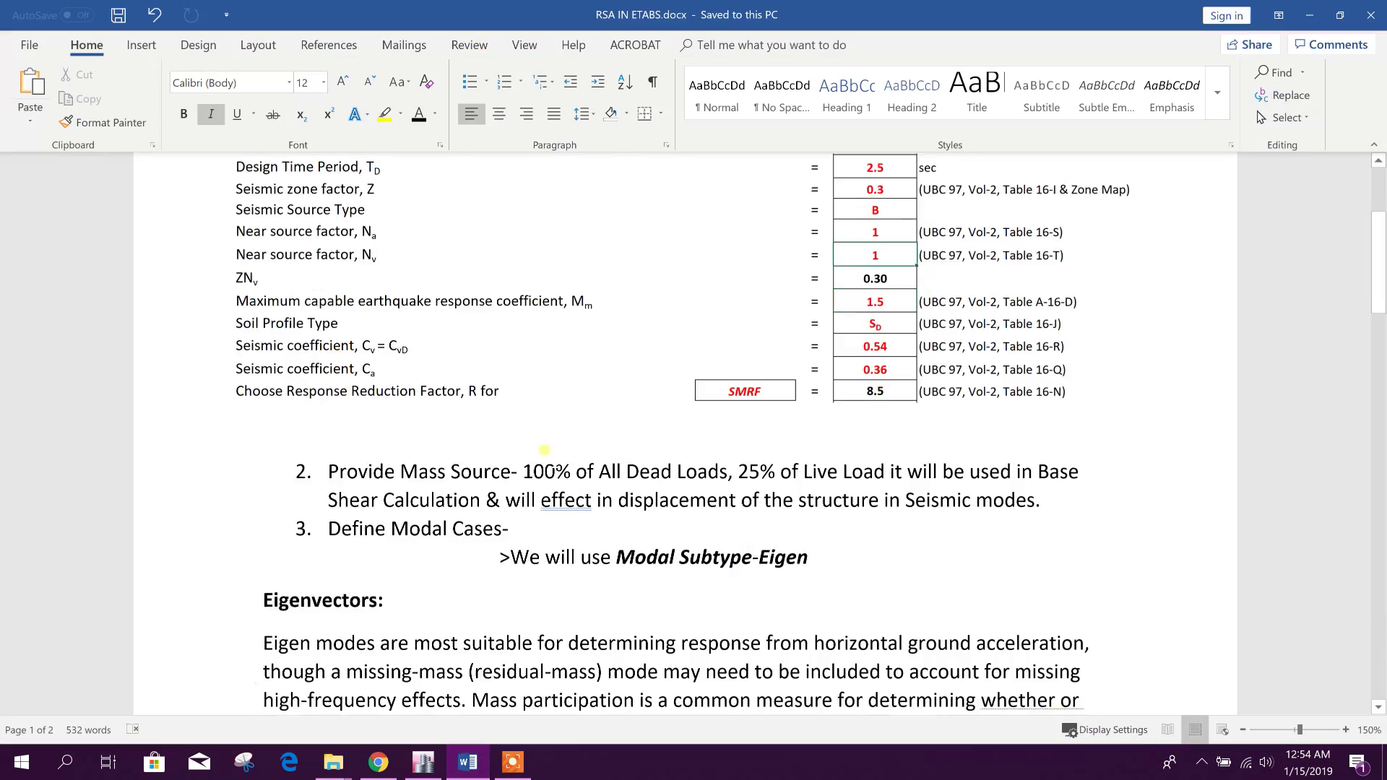
scroll(540, 450, "down", 4)
scroll(540, 449, "up", 1)
scroll(540, 449, "down", 15)
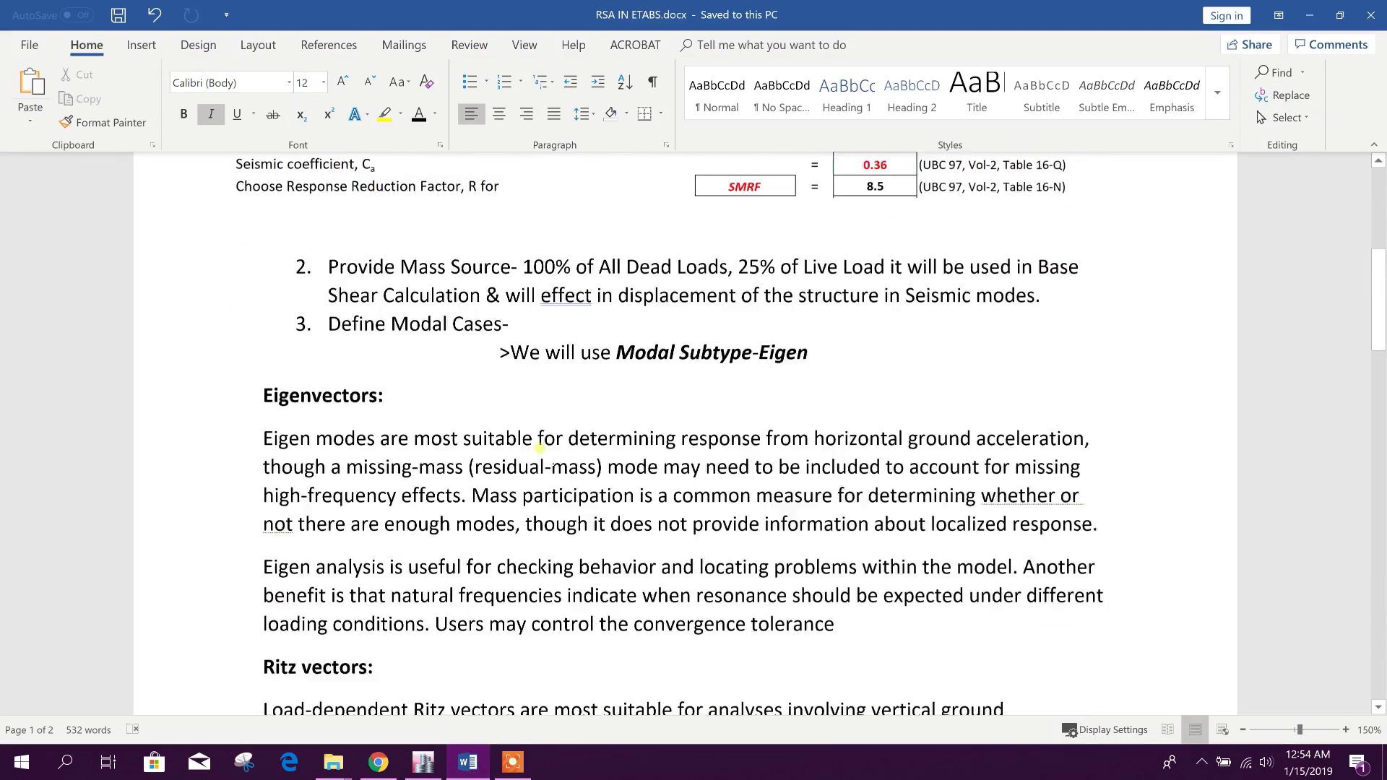
scroll(539, 449, "down", 4)
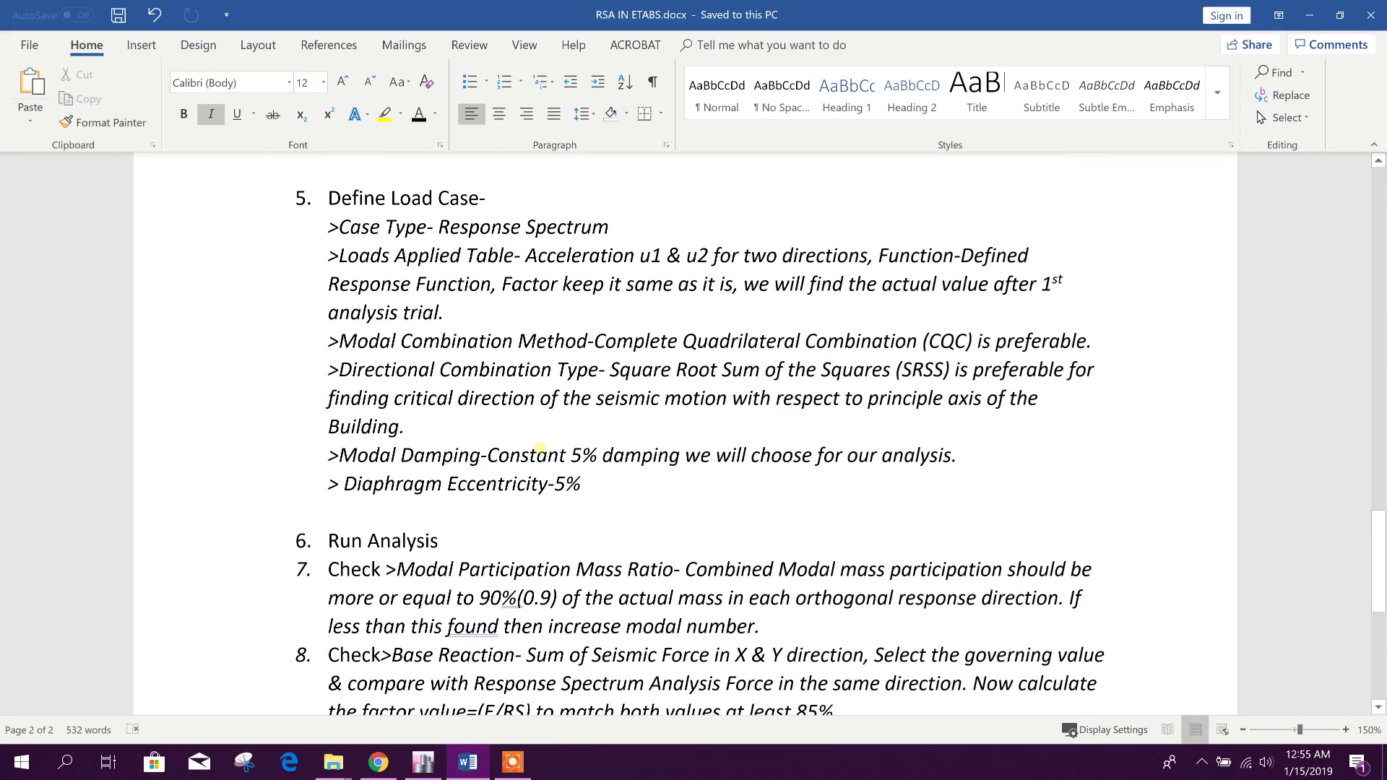
scroll(540, 449, "up", 2)
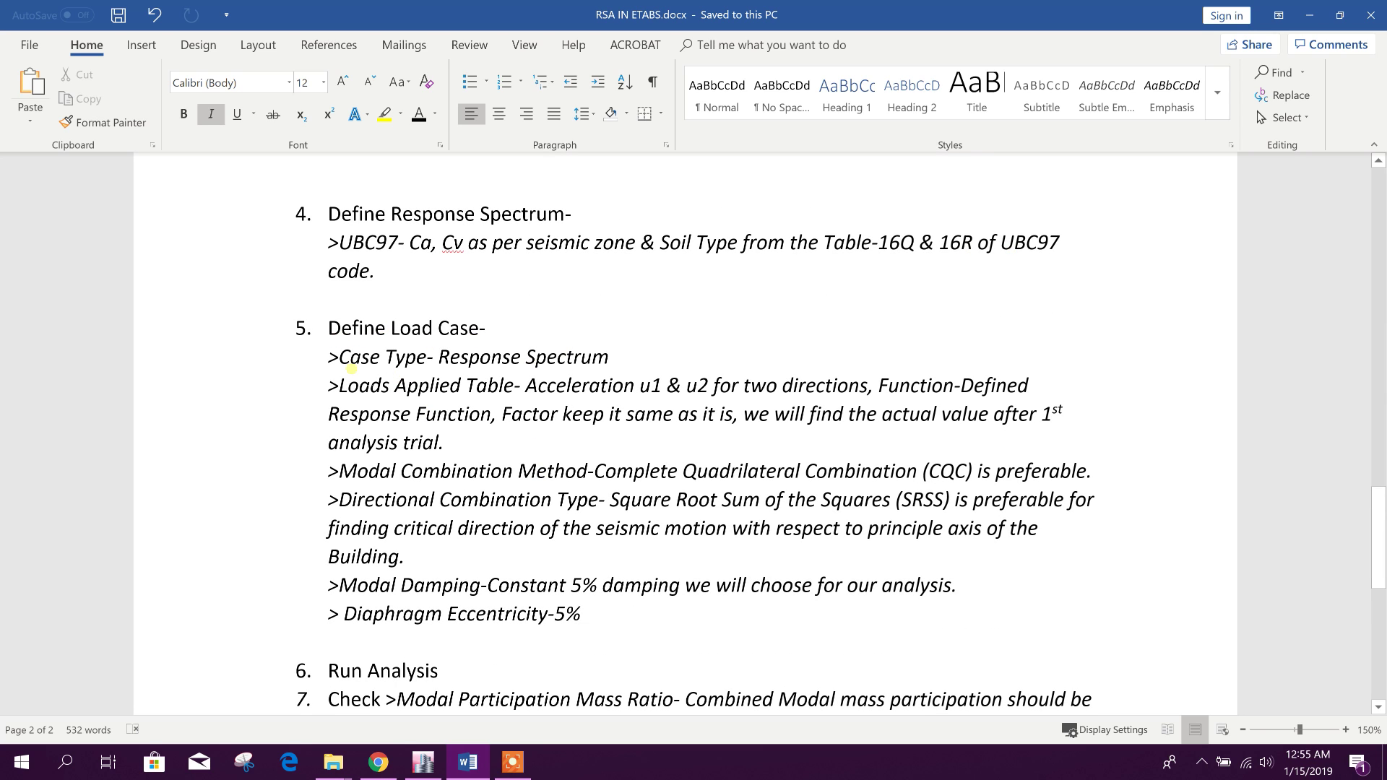
Check the case type in the Word notes, then add a load case named RS of type Response Spectrum in ETABS.
left_click_drag(350, 365, 611, 365)
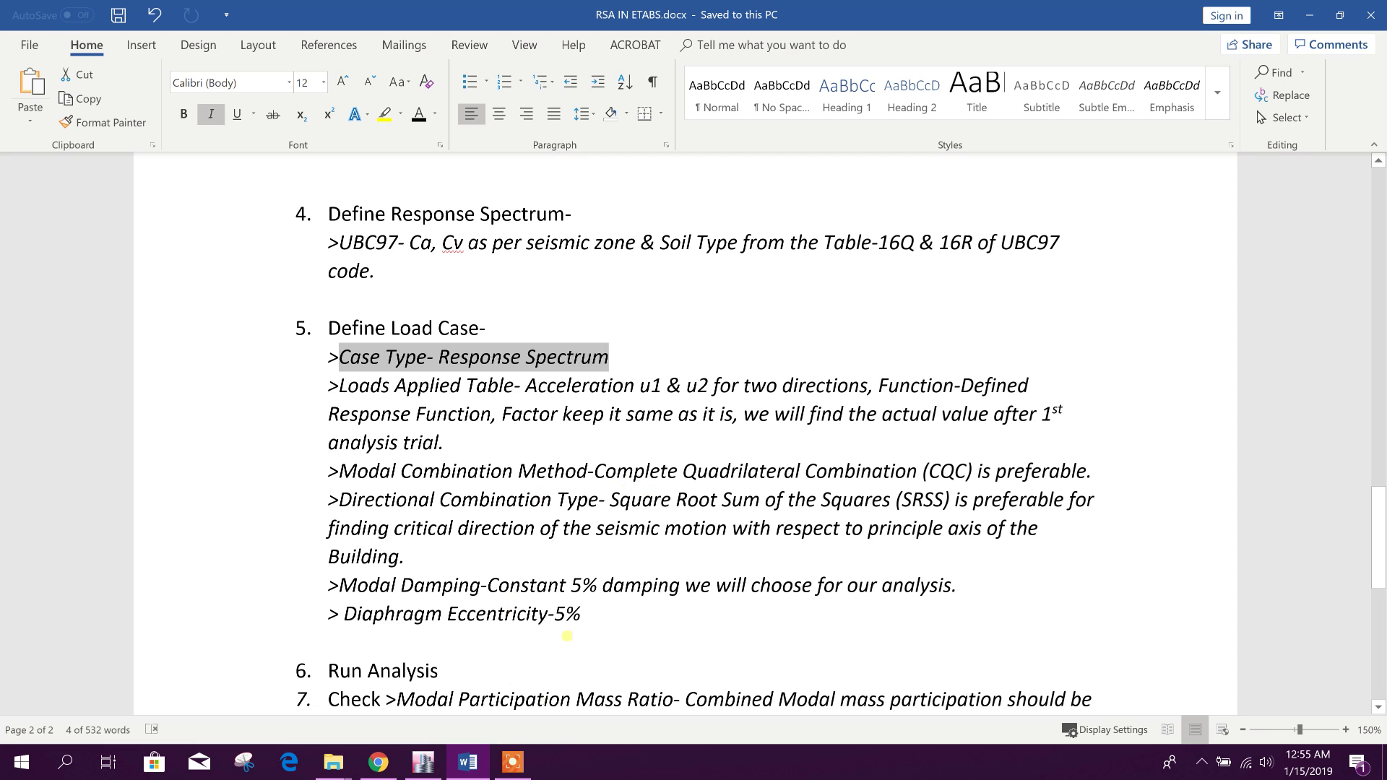
left_click(423, 762)
left_click(131, 34)
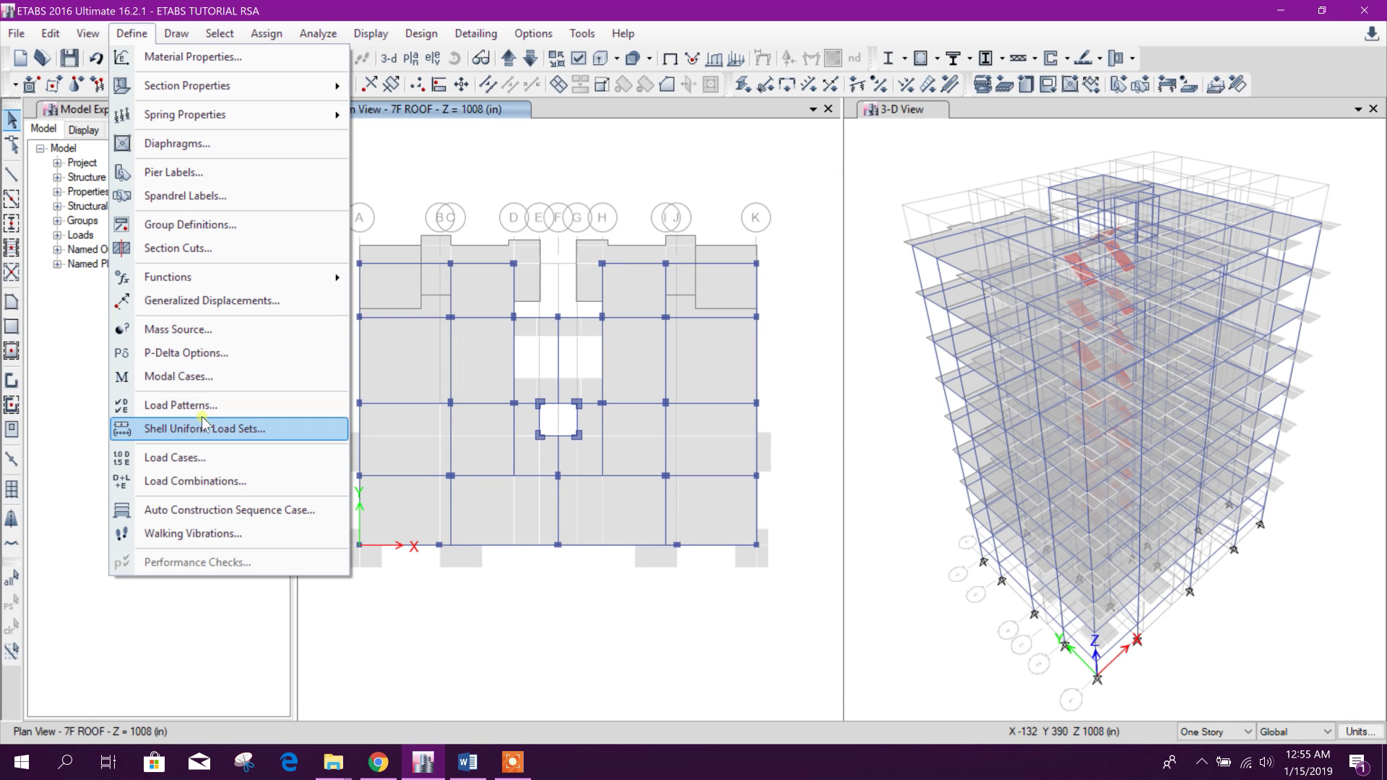
left_click(205, 457)
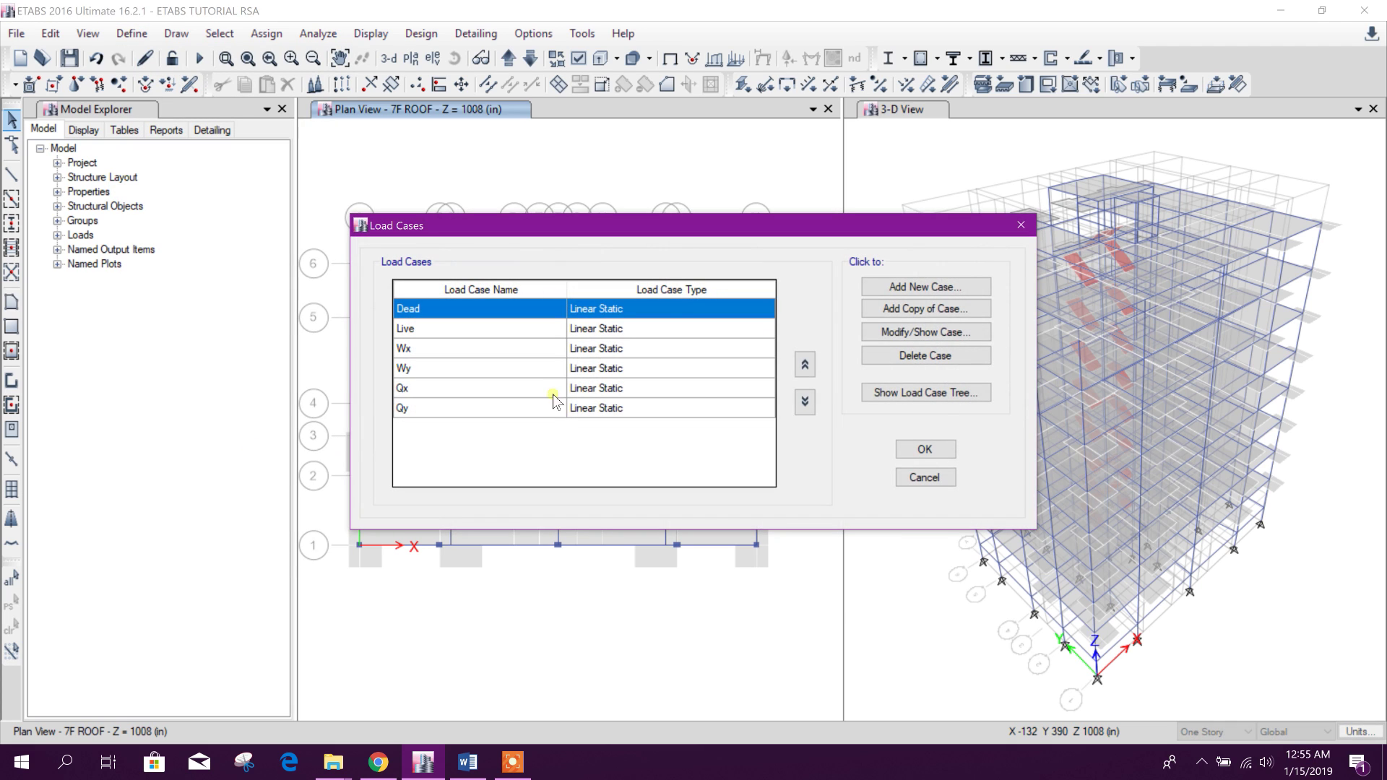
left_click(926, 287)
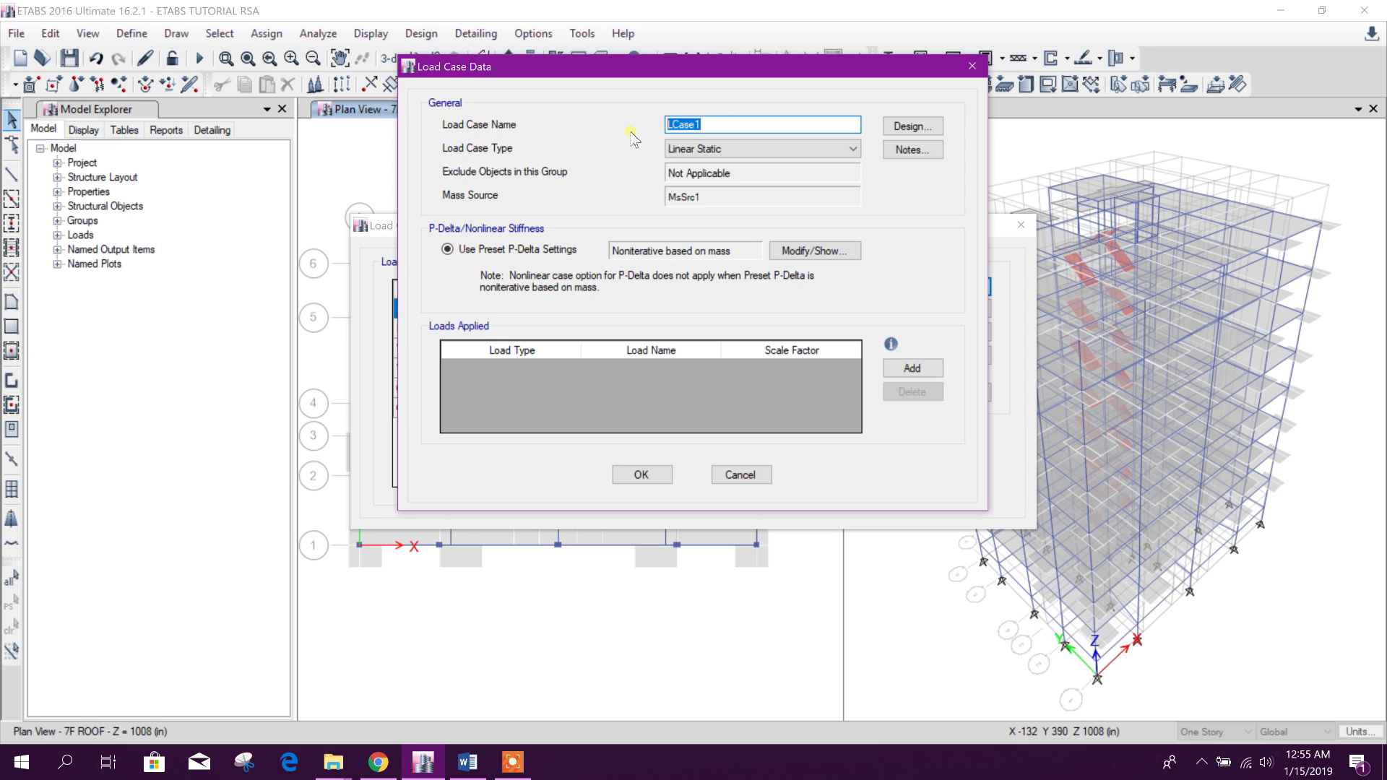
type("RS")
left_click(755, 148)
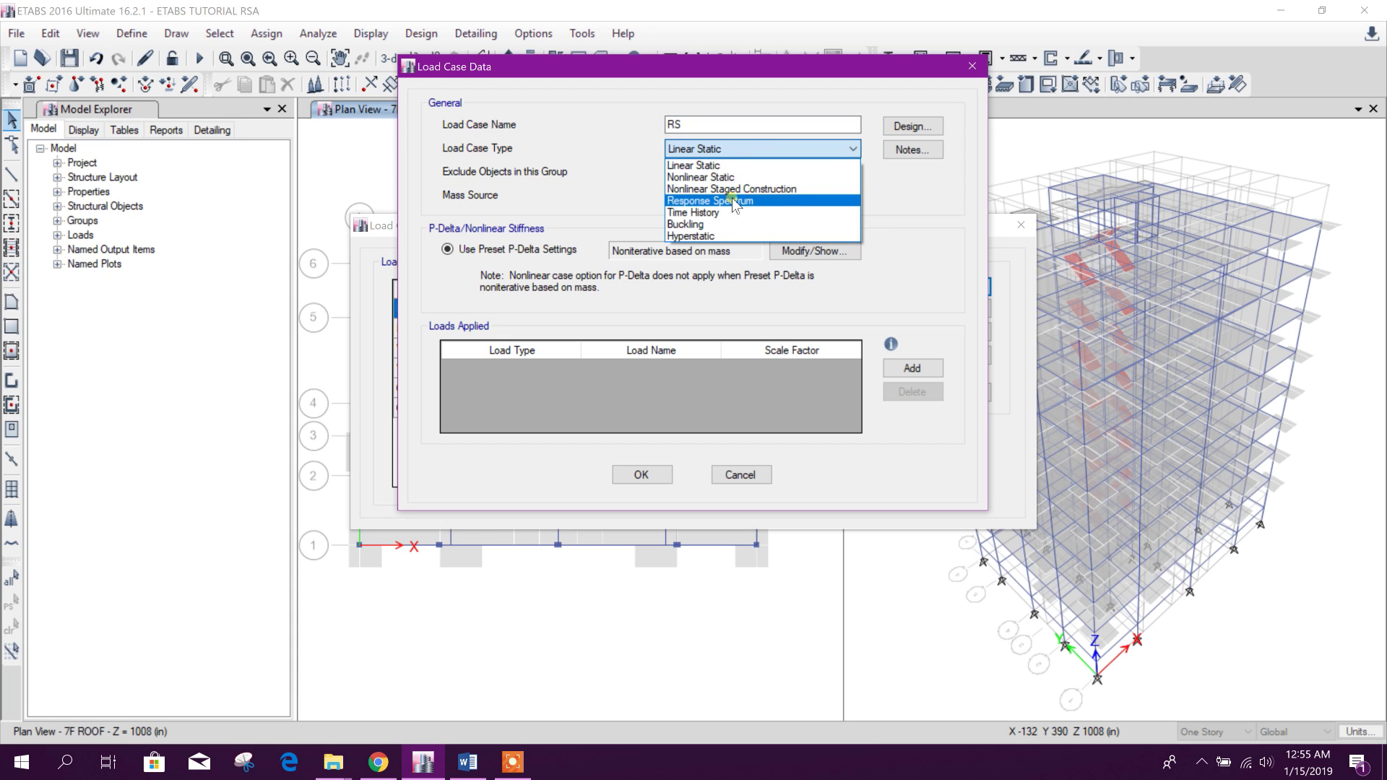
left_click(742, 202)
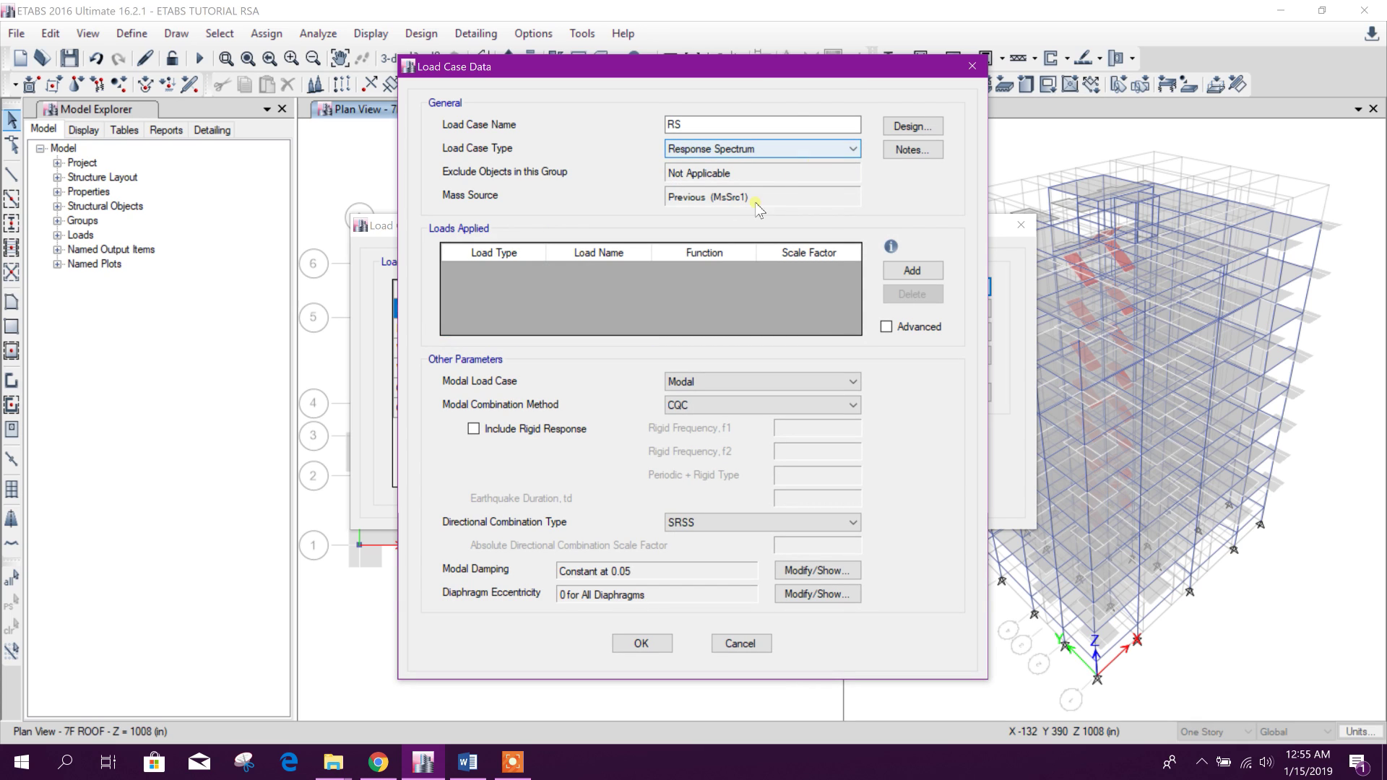
Add an acceleration load in direction U1 to the RS case using the UBC97 RS function.
left_click(905, 273)
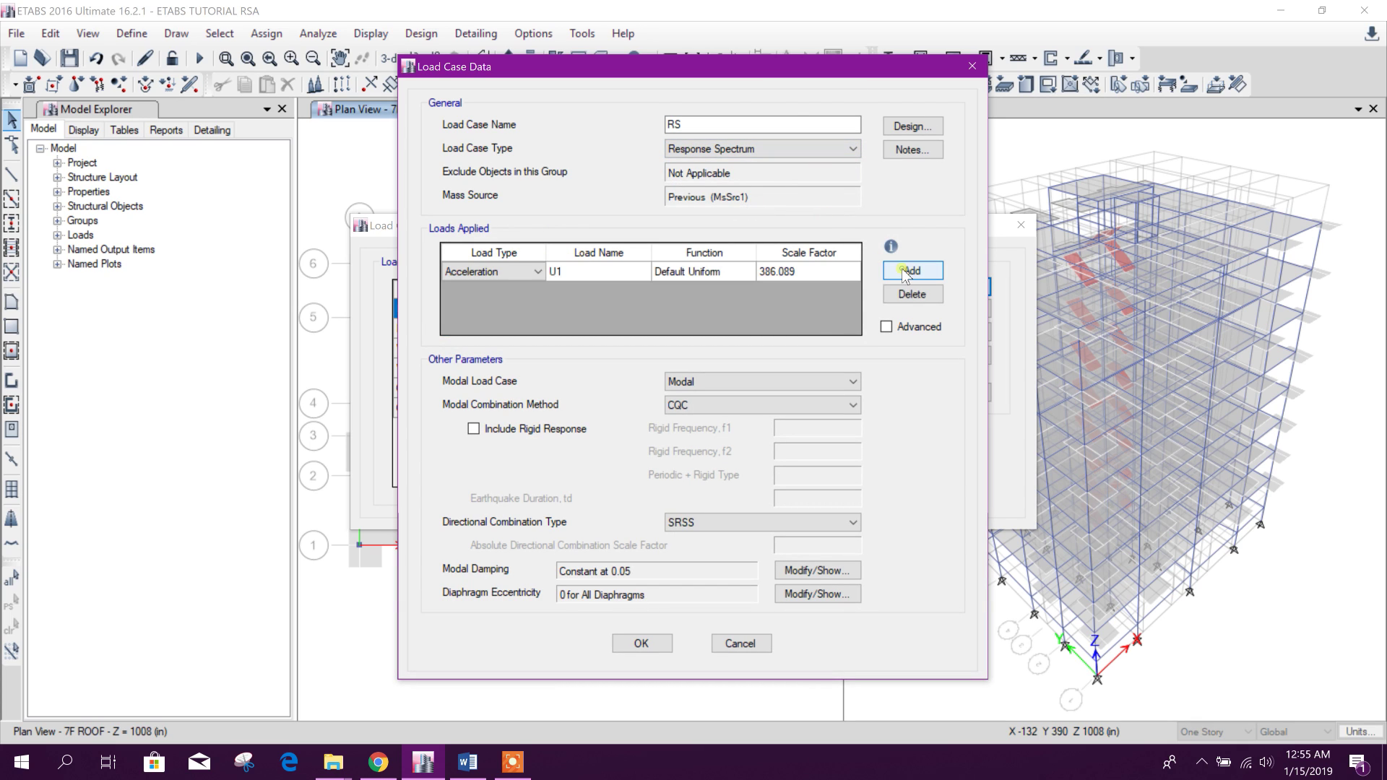
left_click(576, 273)
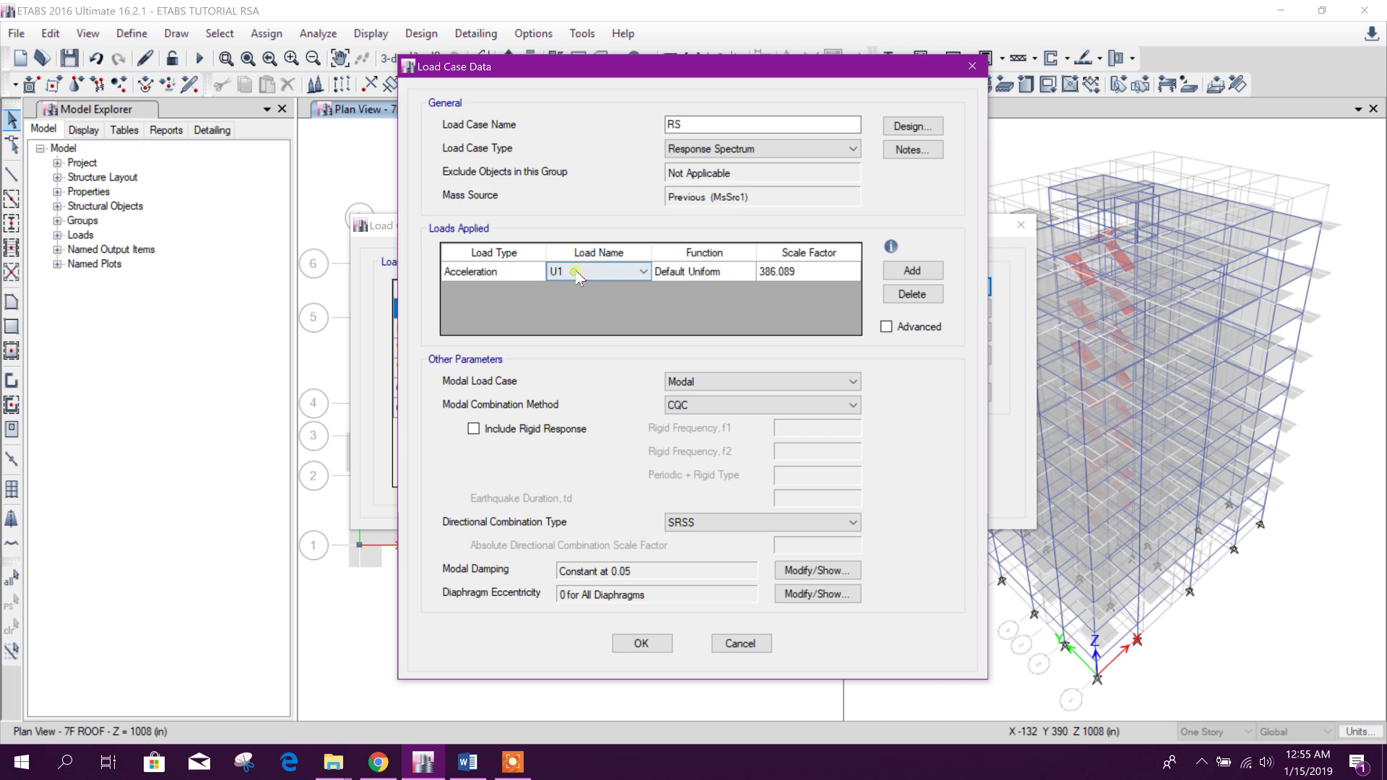
left_click(727, 272)
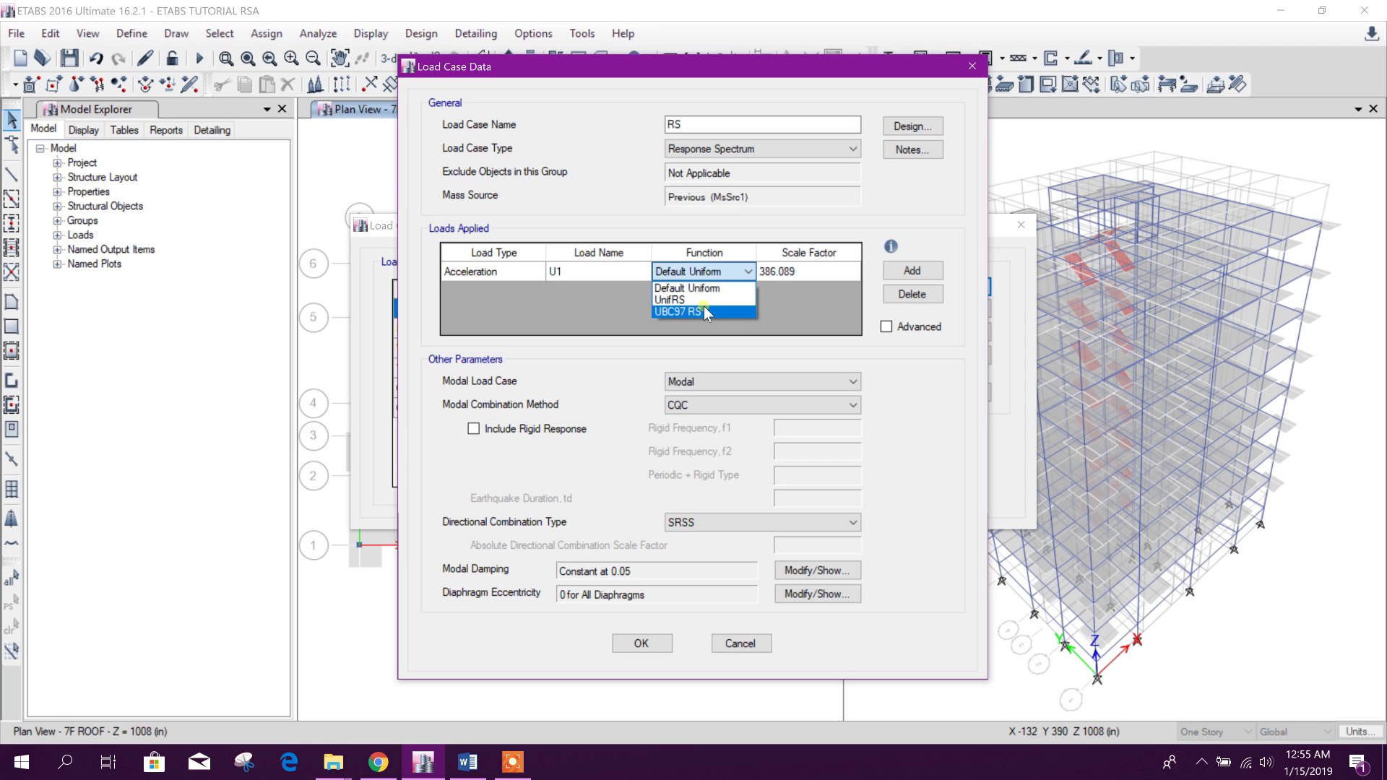
left_click(703, 311)
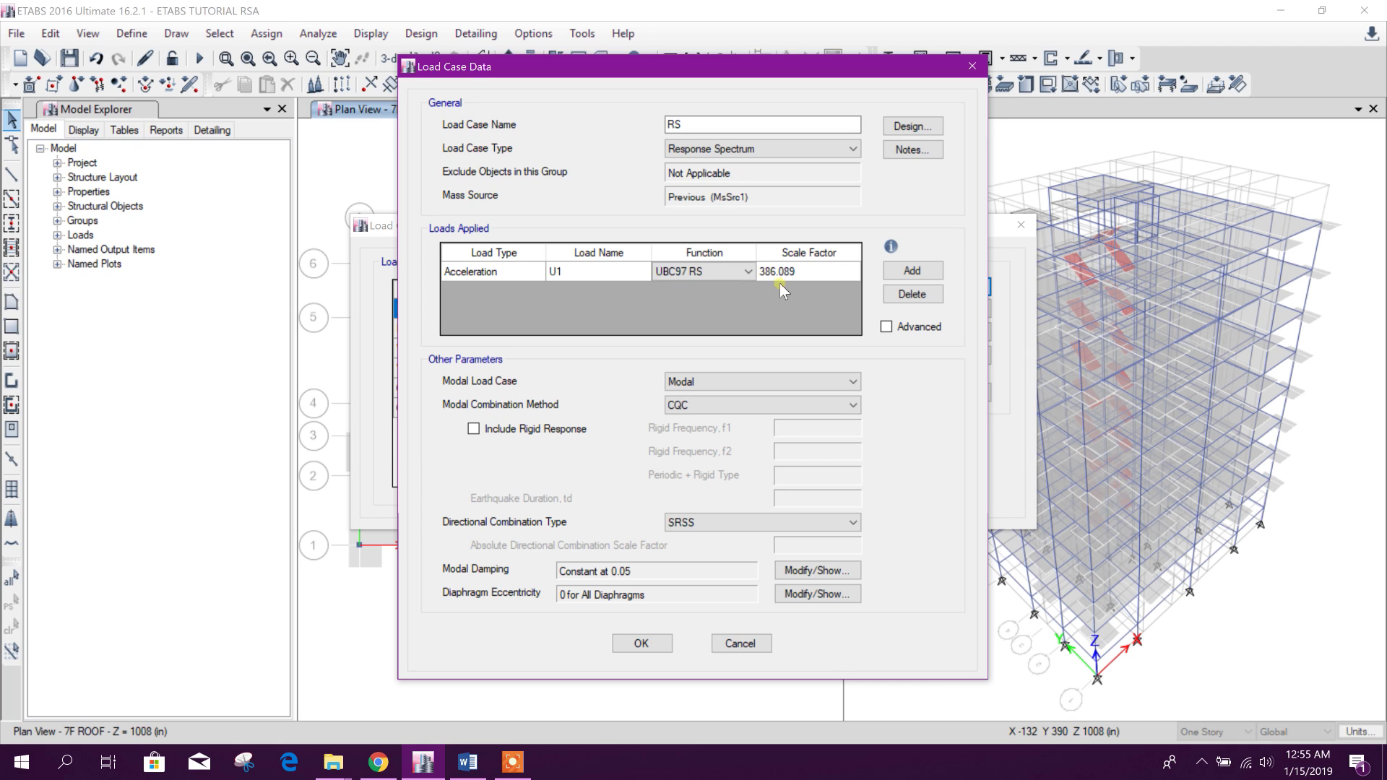
Add a second acceleration load in direction U2 with the UnifRS function.
left_click(912, 271)
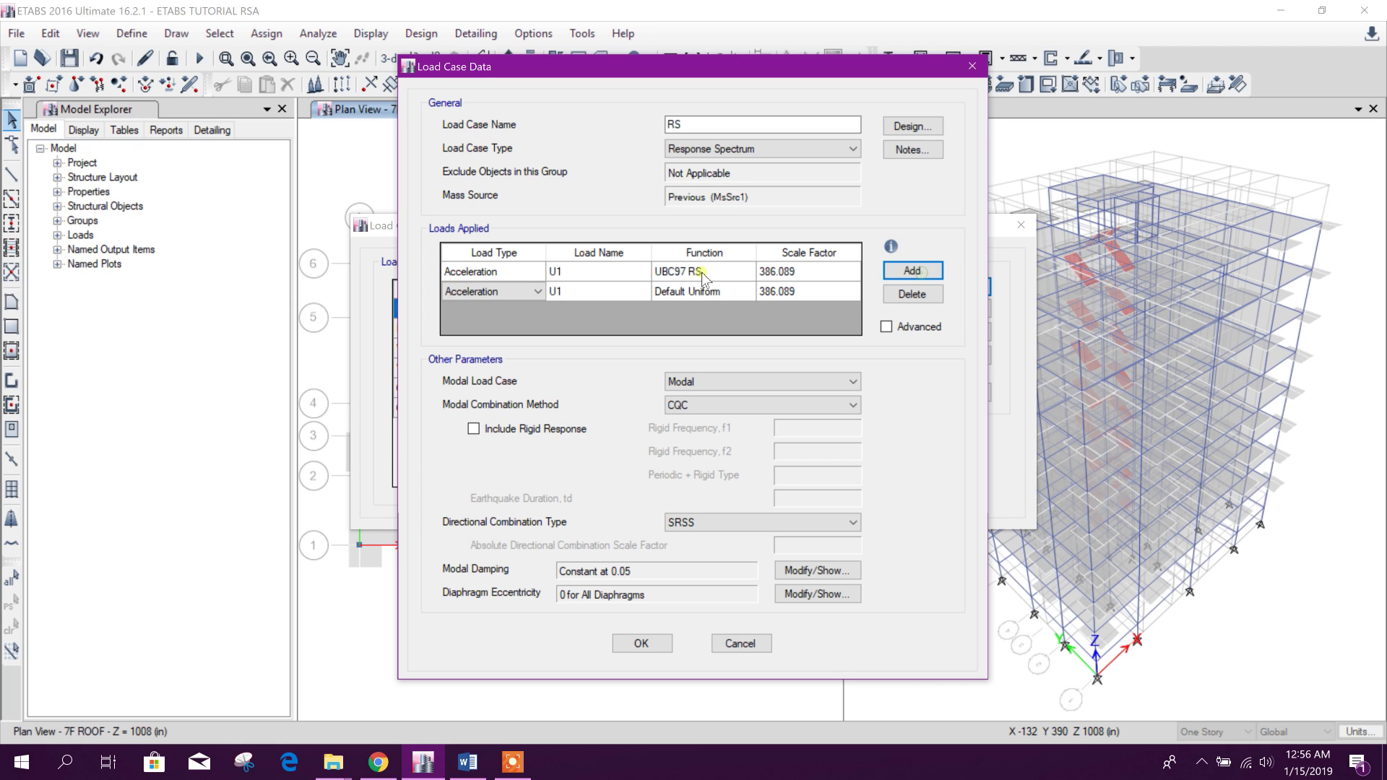
left_click(631, 292)
left_click(632, 293)
left_click(596, 322)
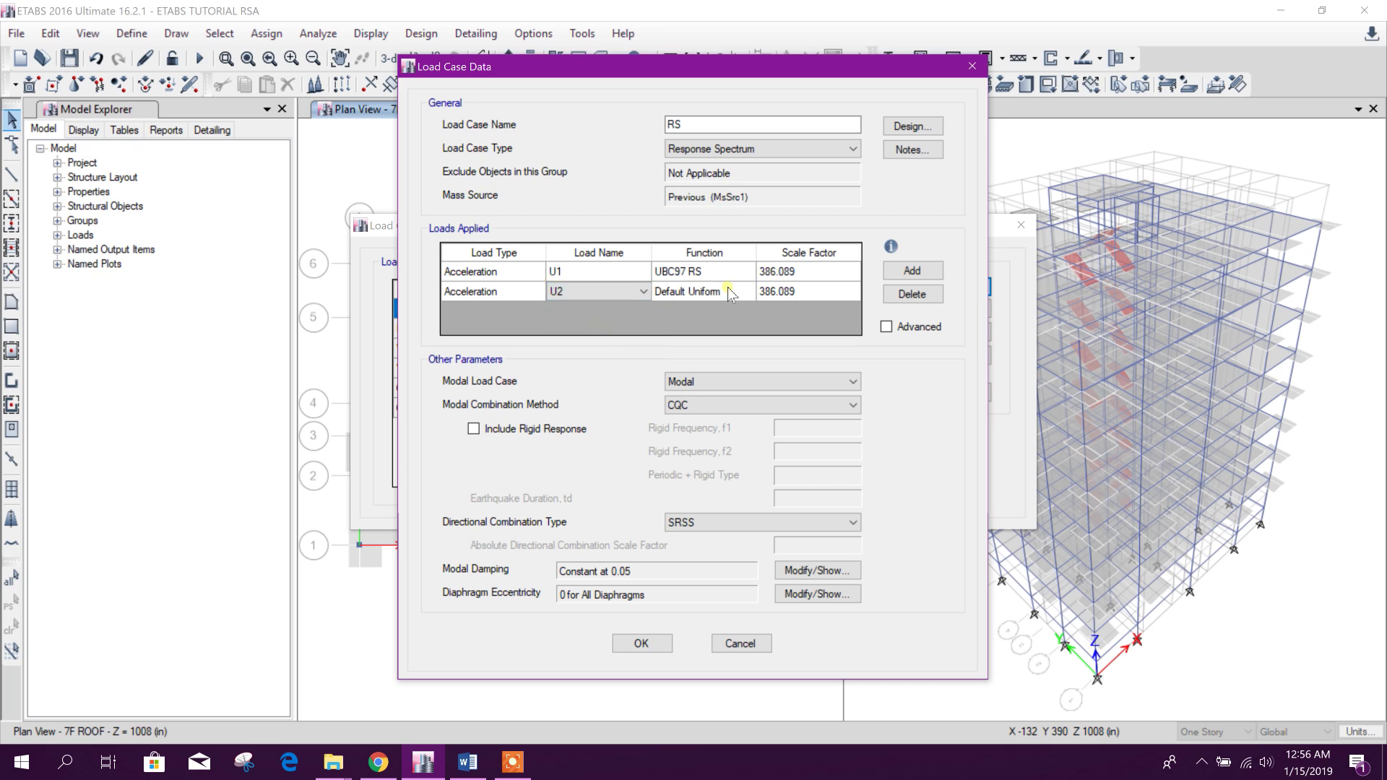
left_click(742, 293)
left_click(694, 326)
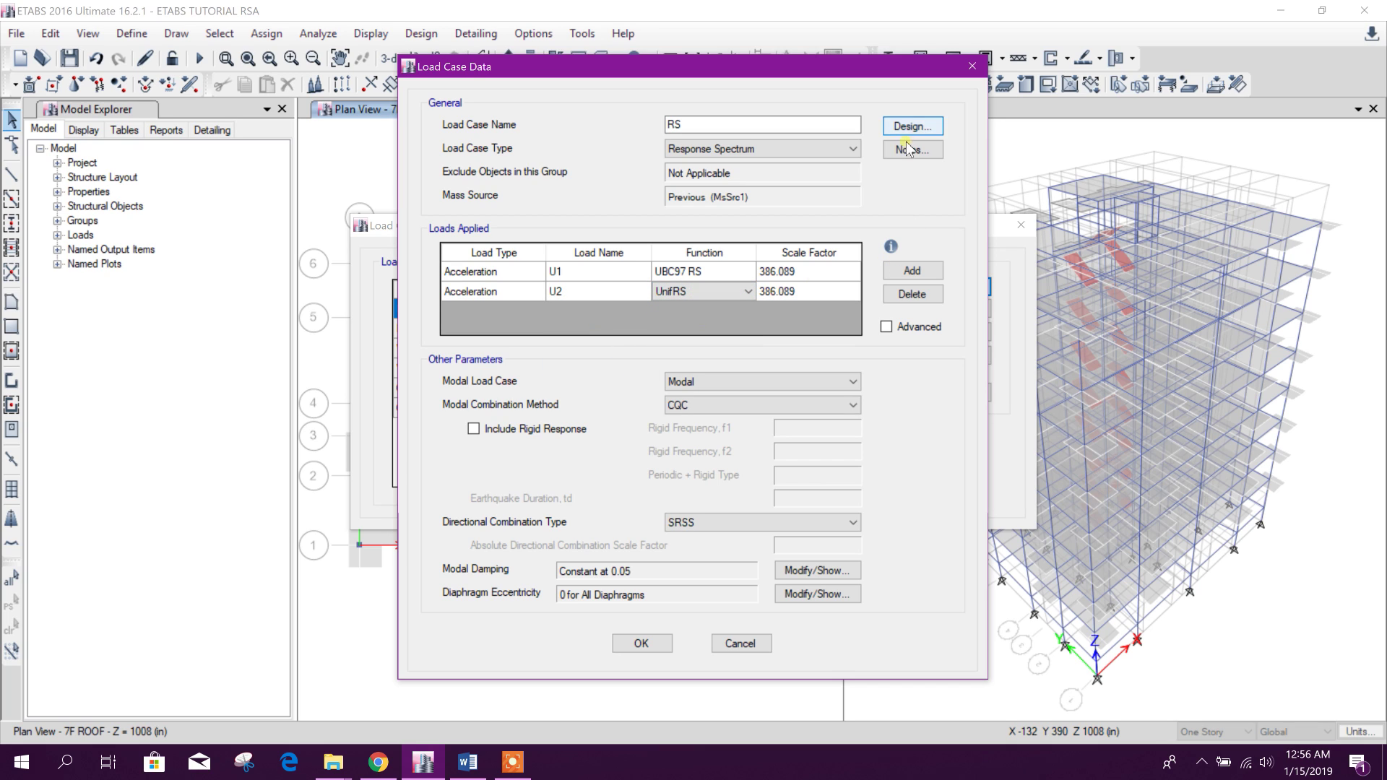
Choose Modal as the modal load case and CQC as the modal combination method, leaving rigid response excluded.
left_click(698, 382)
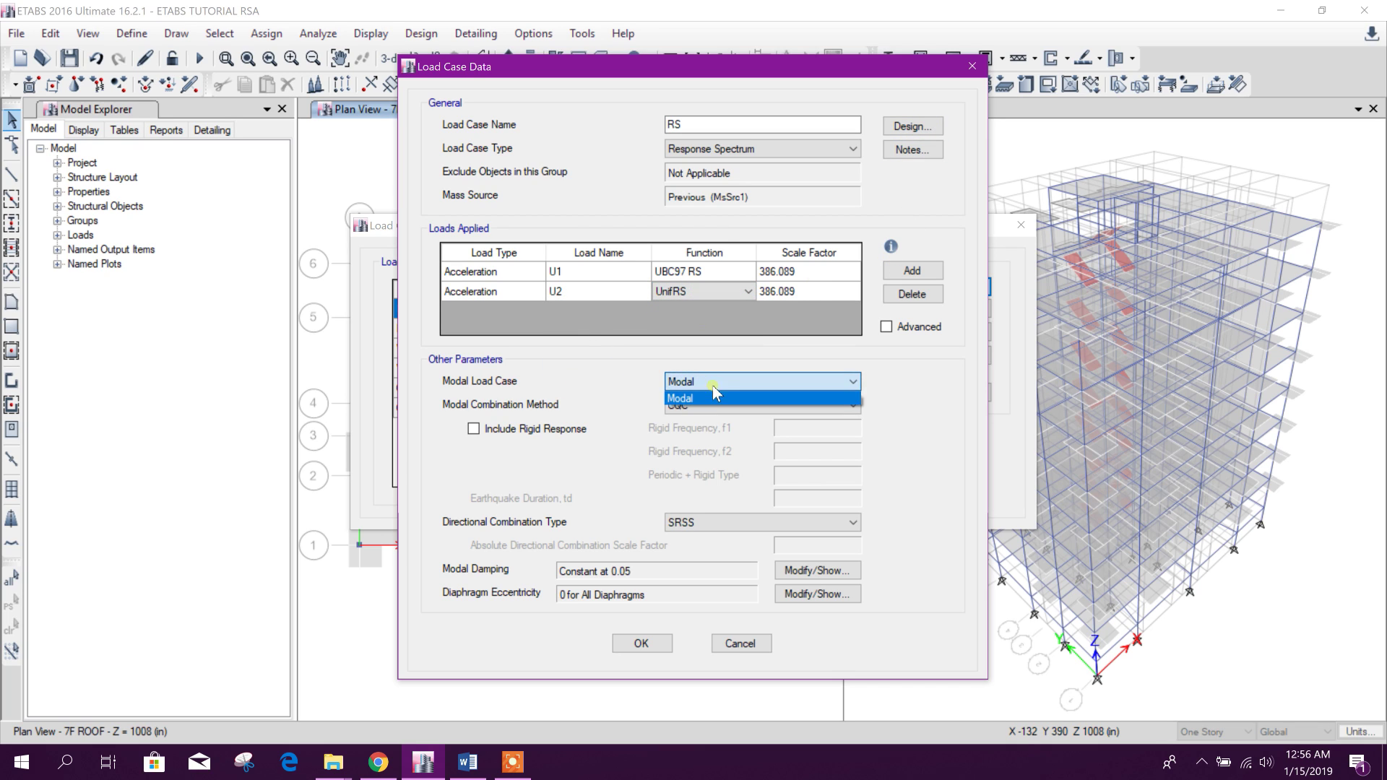
left_click(747, 397)
left_click(748, 403)
left_click(735, 419)
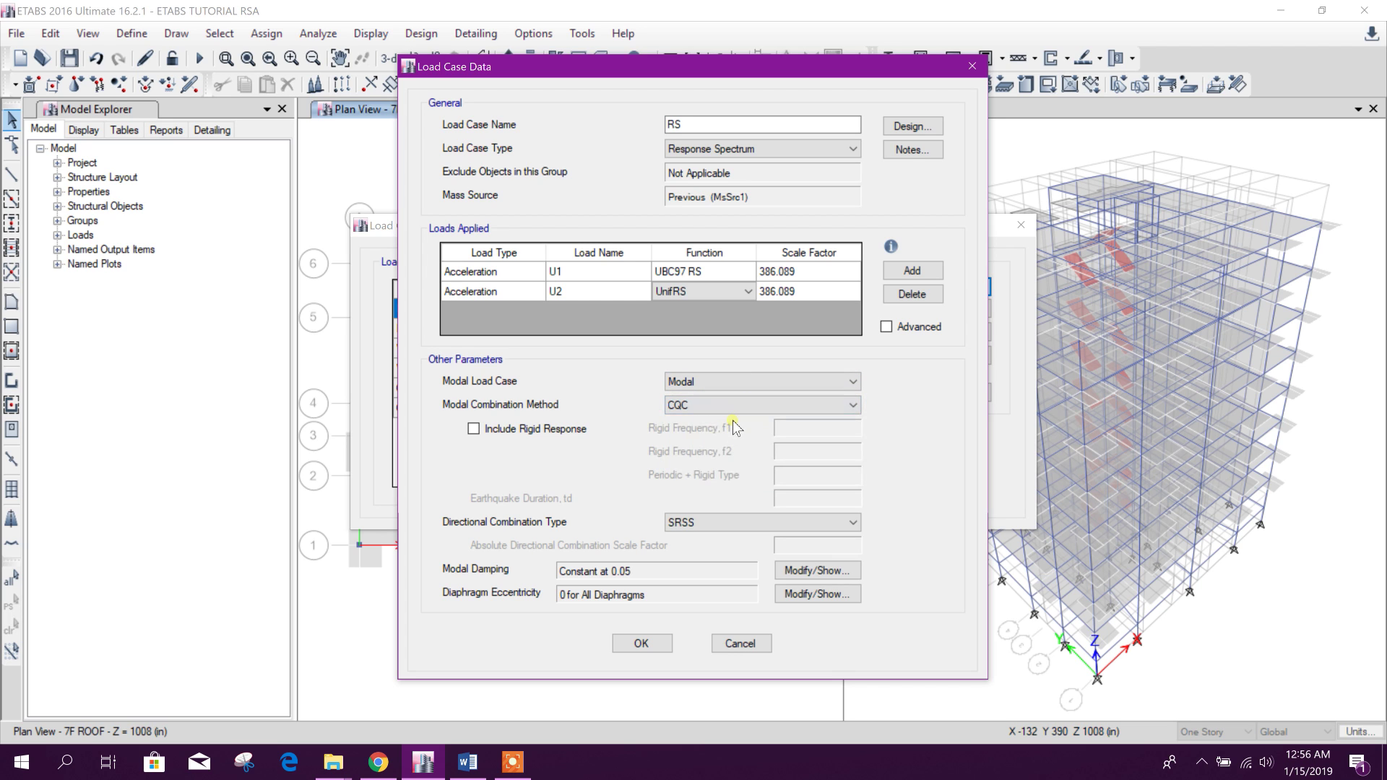
left_click(743, 405)
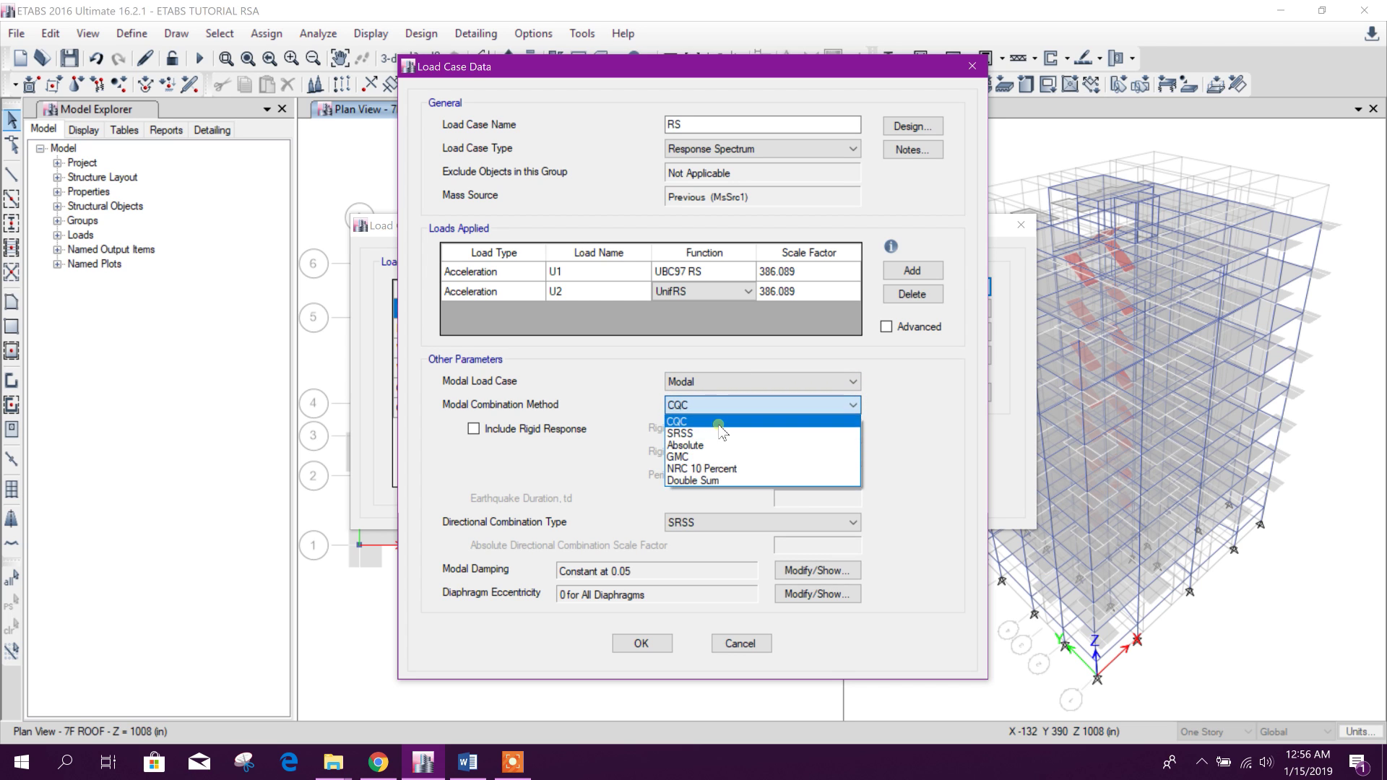
left_click(722, 417)
key("alt+Tab")
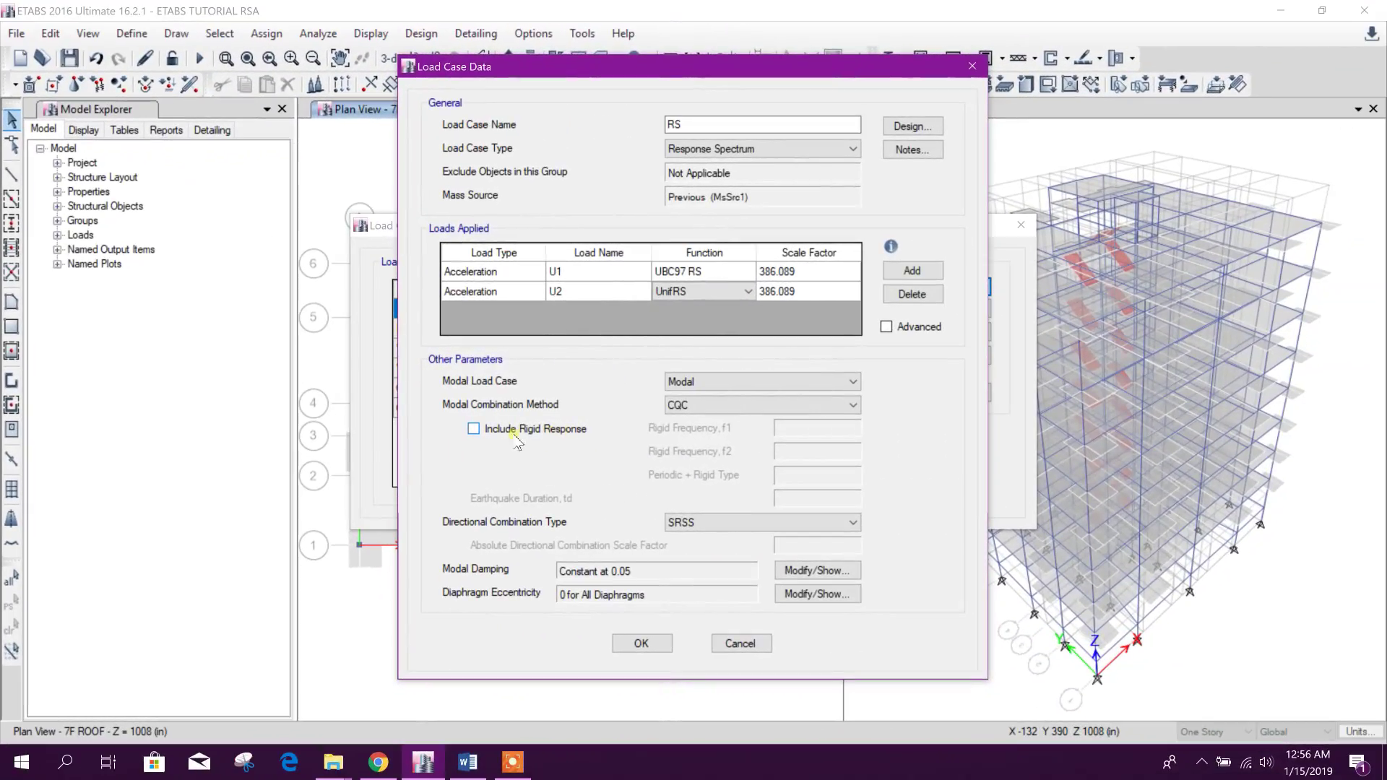
left_click(580, 430)
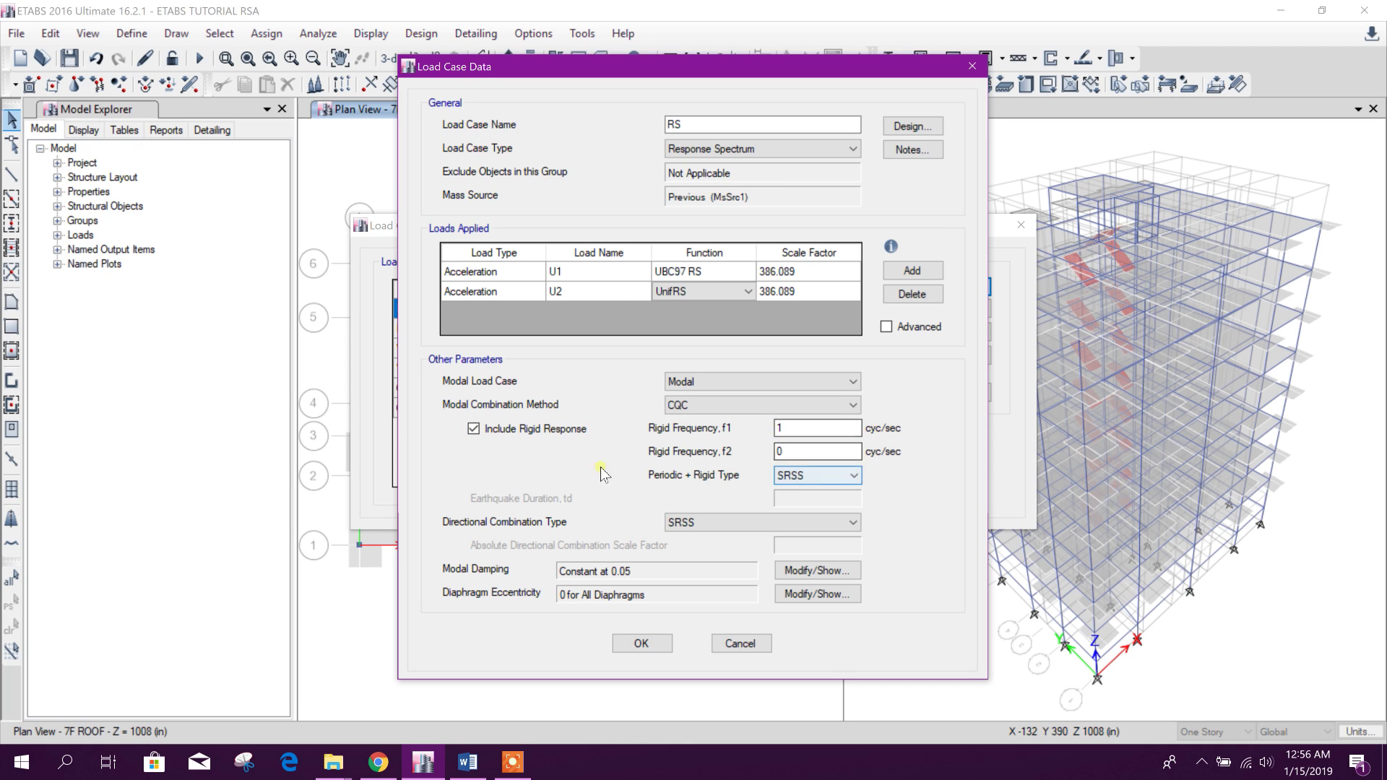
left_click(510, 430)
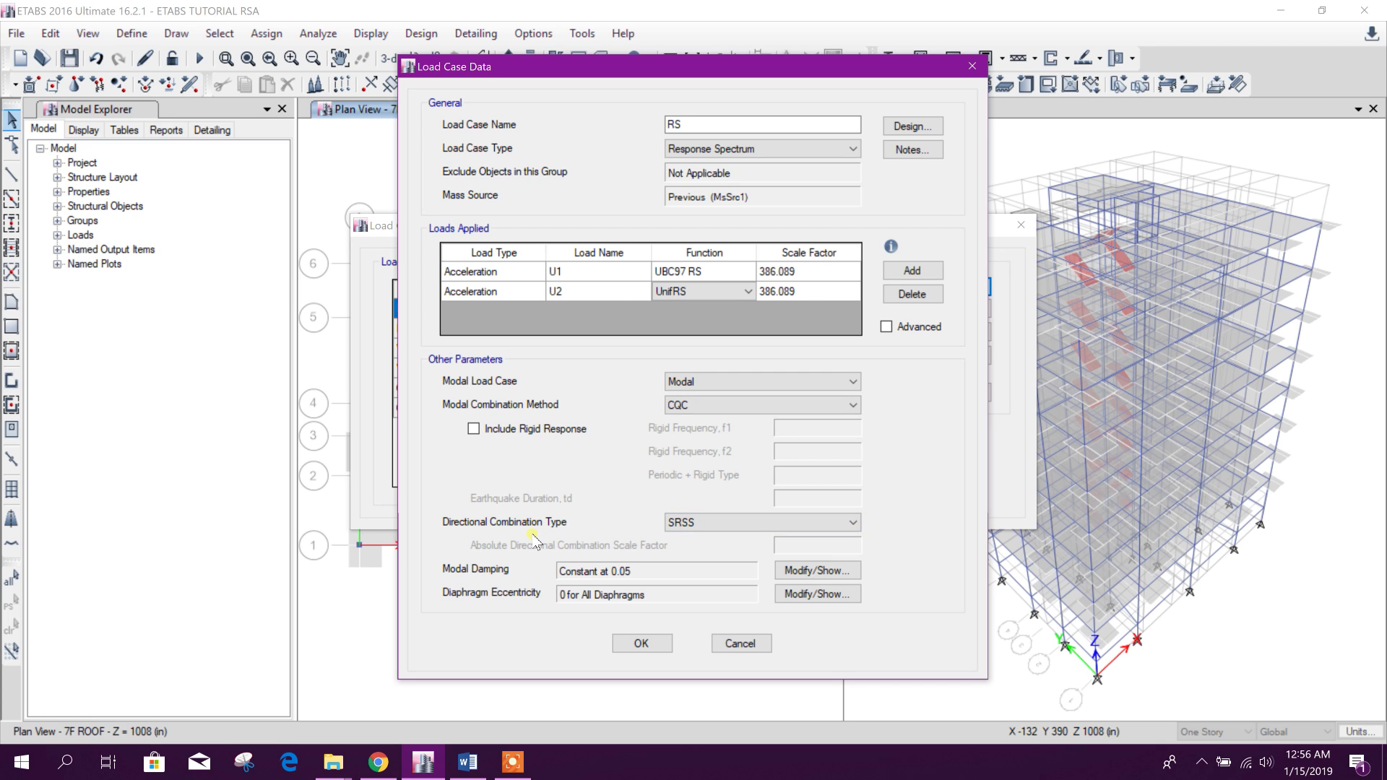
Switch to the Word notes and read the recommendation on the directional combination type.
key("alt+Tab")
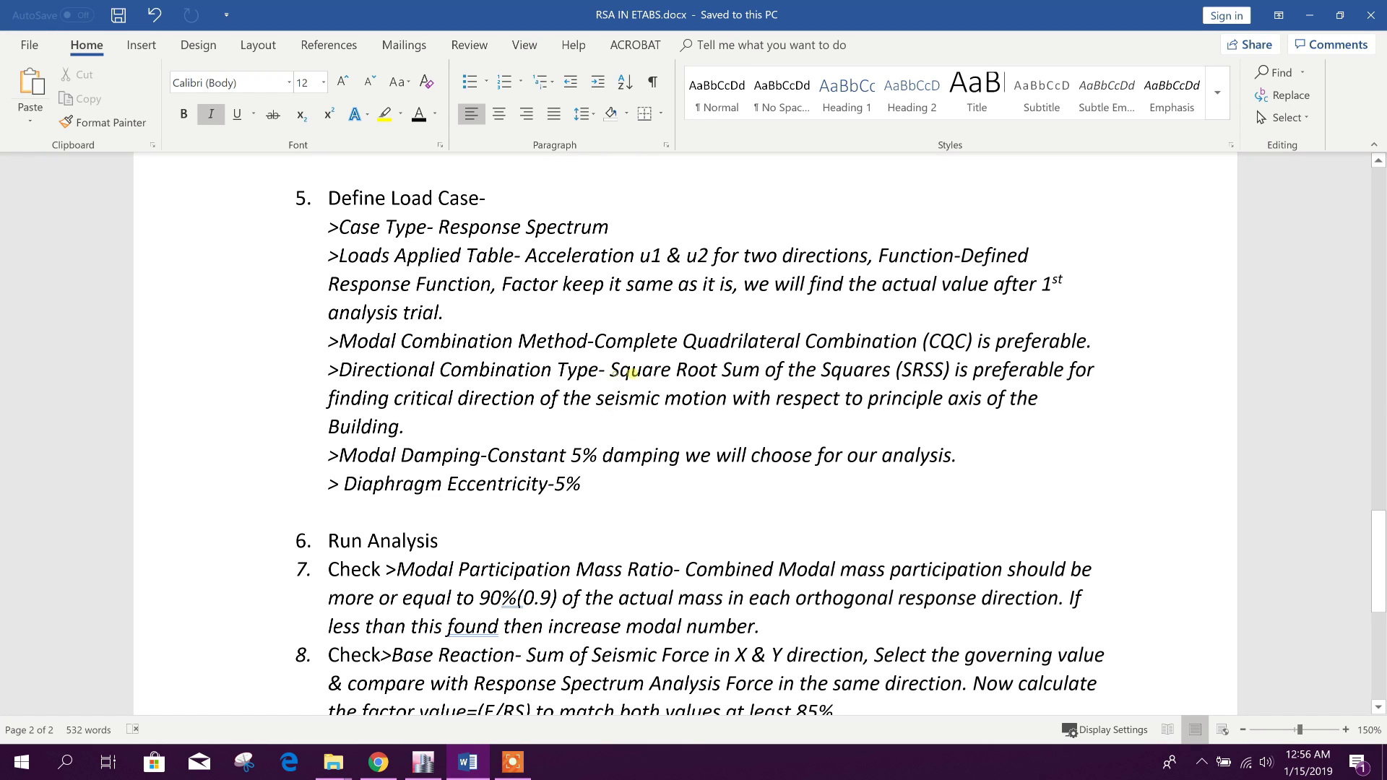
left_click_drag(632, 374, 890, 372)
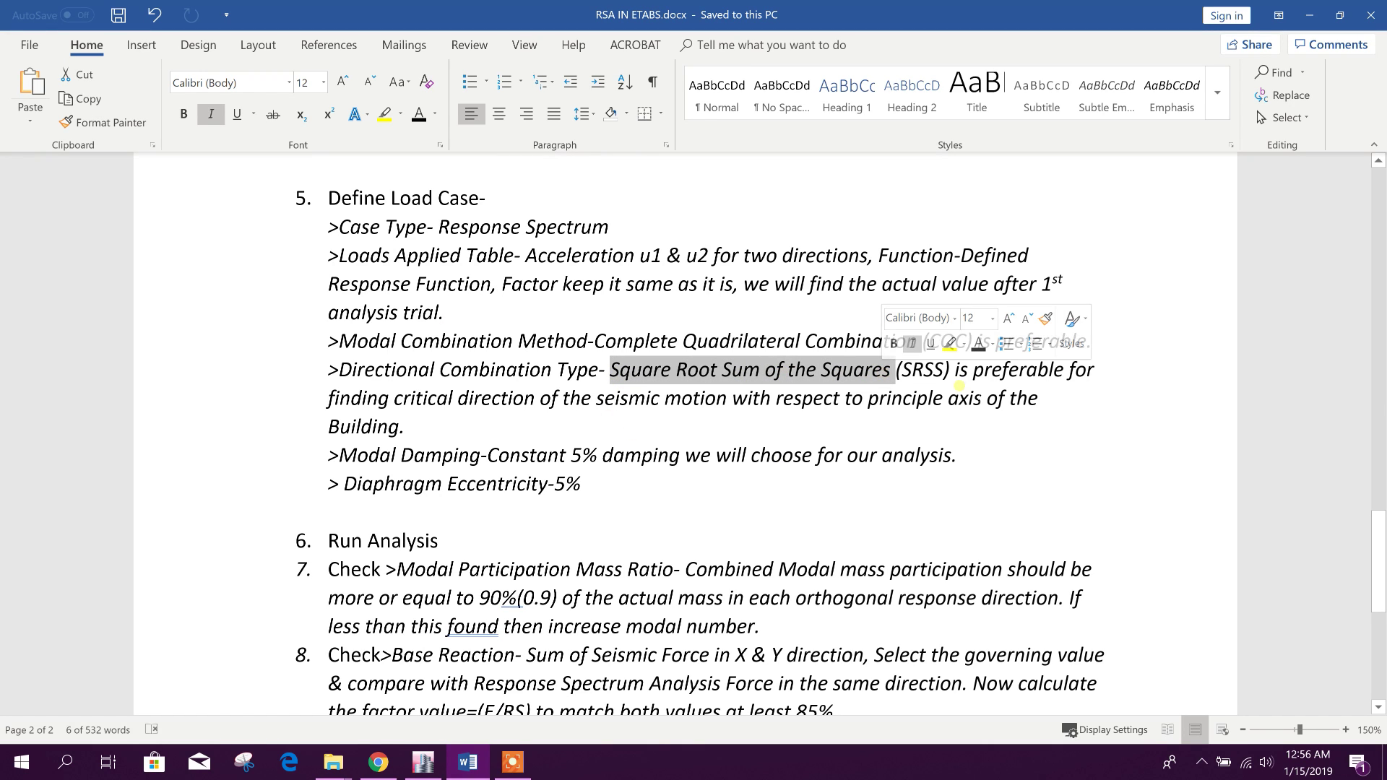
left_click(405, 422)
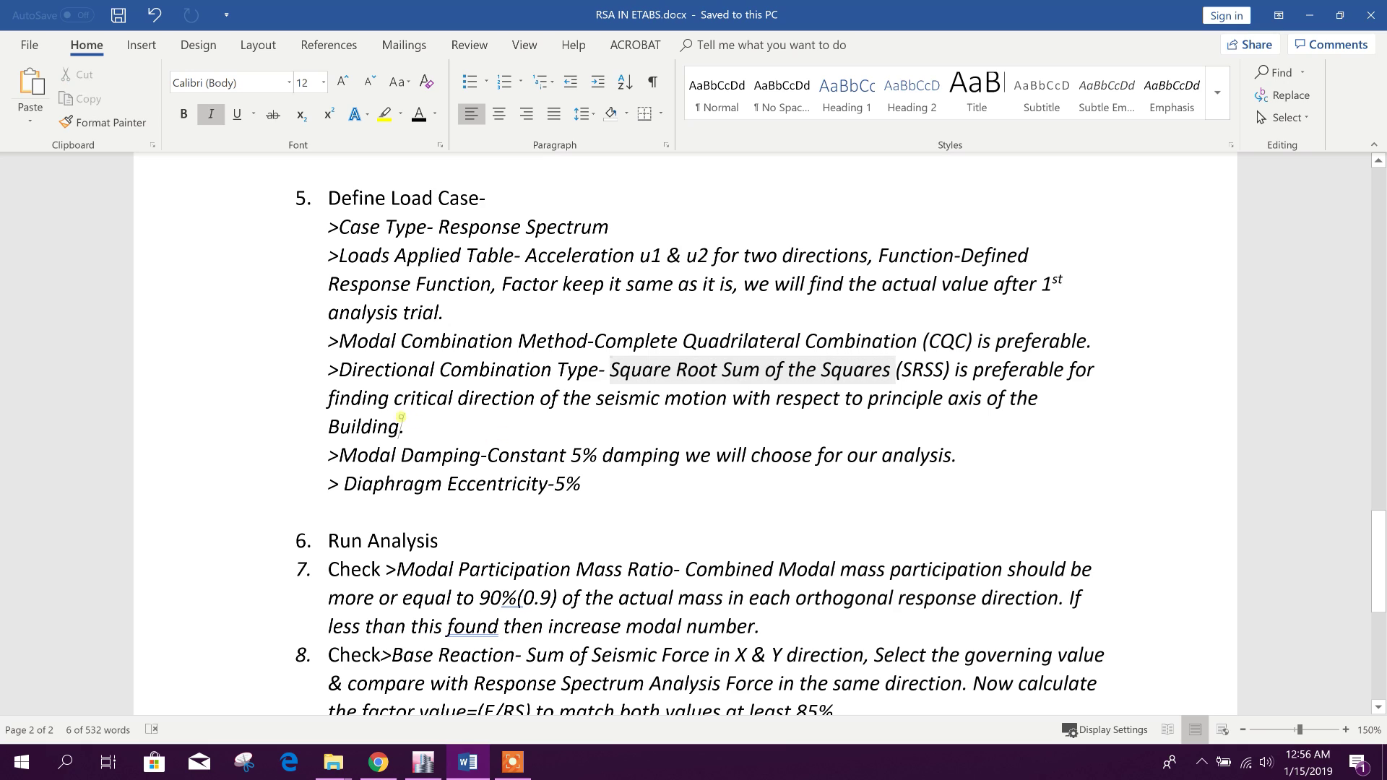
left_click_drag(395, 400, 658, 399)
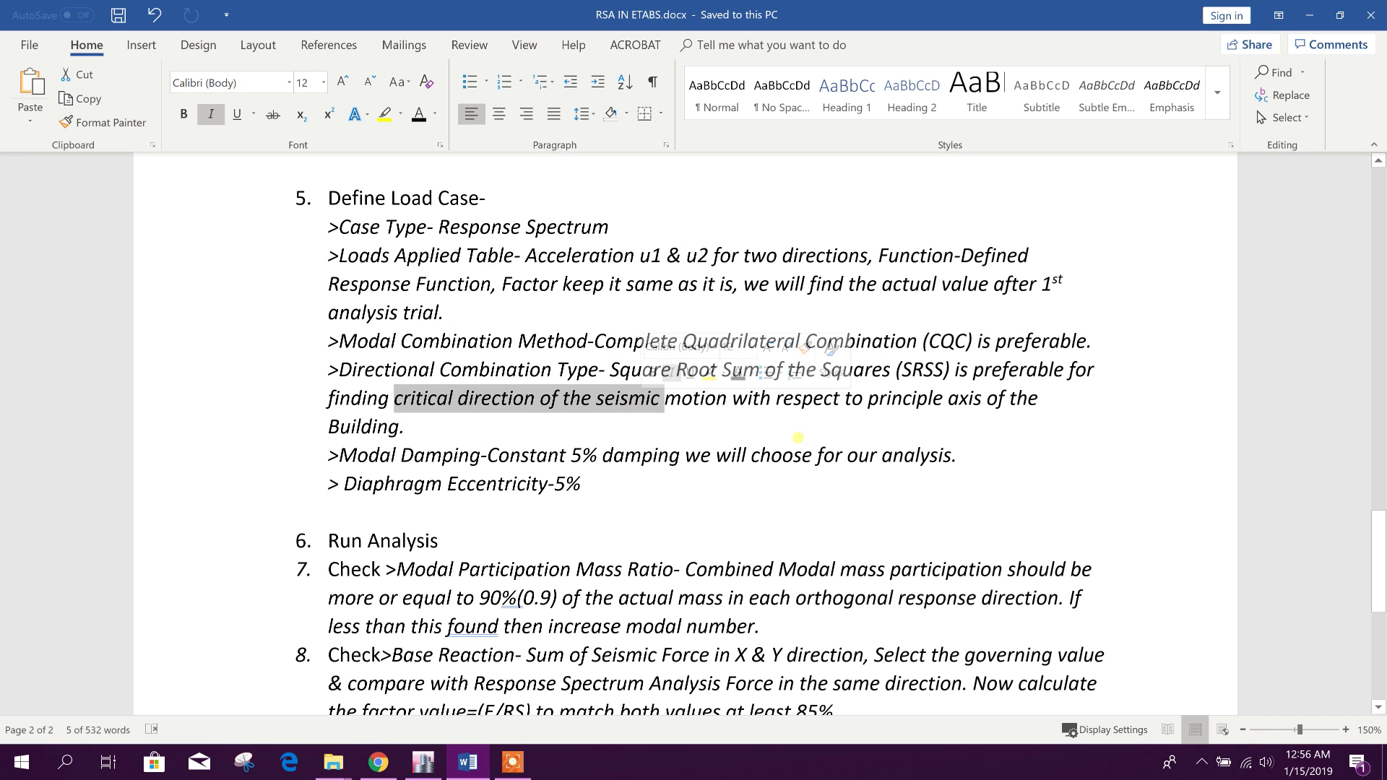
left_click(798, 400)
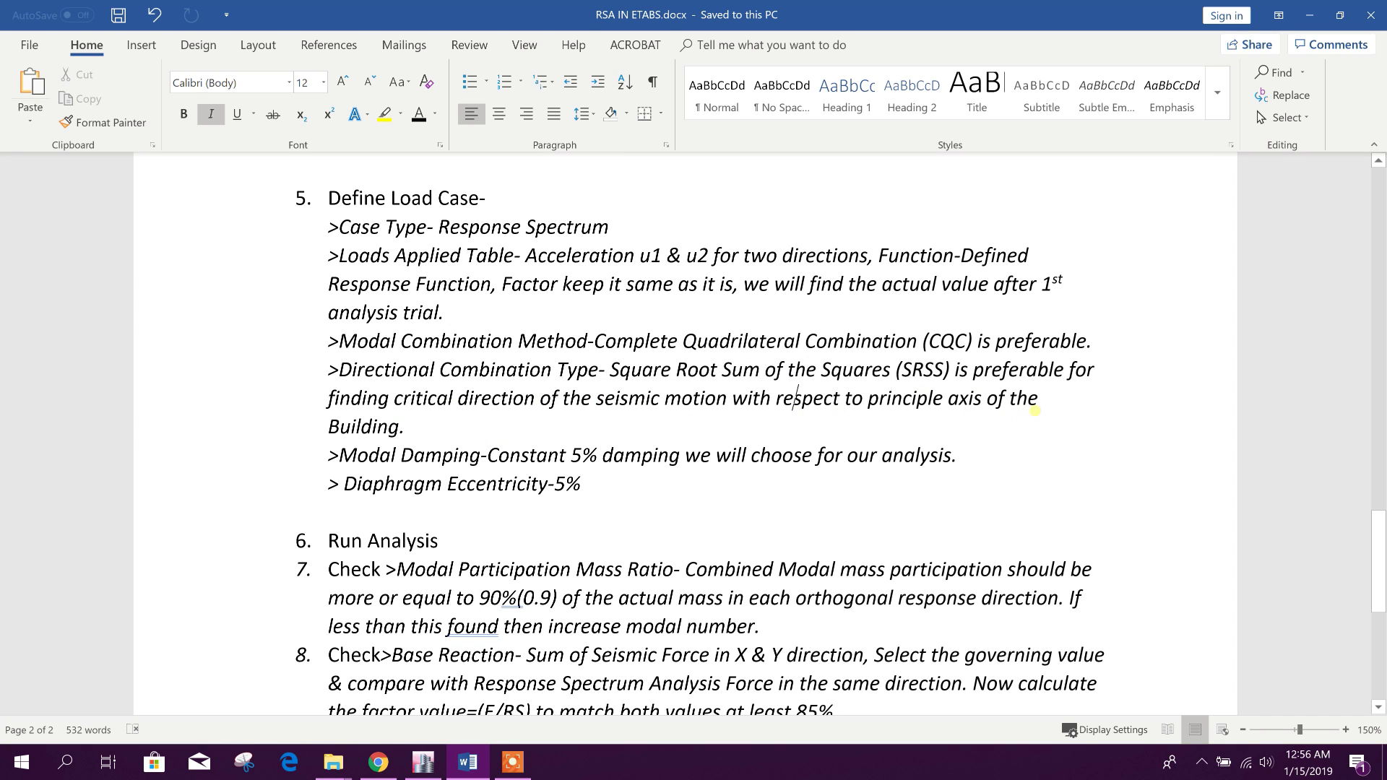
left_click(309, 437)
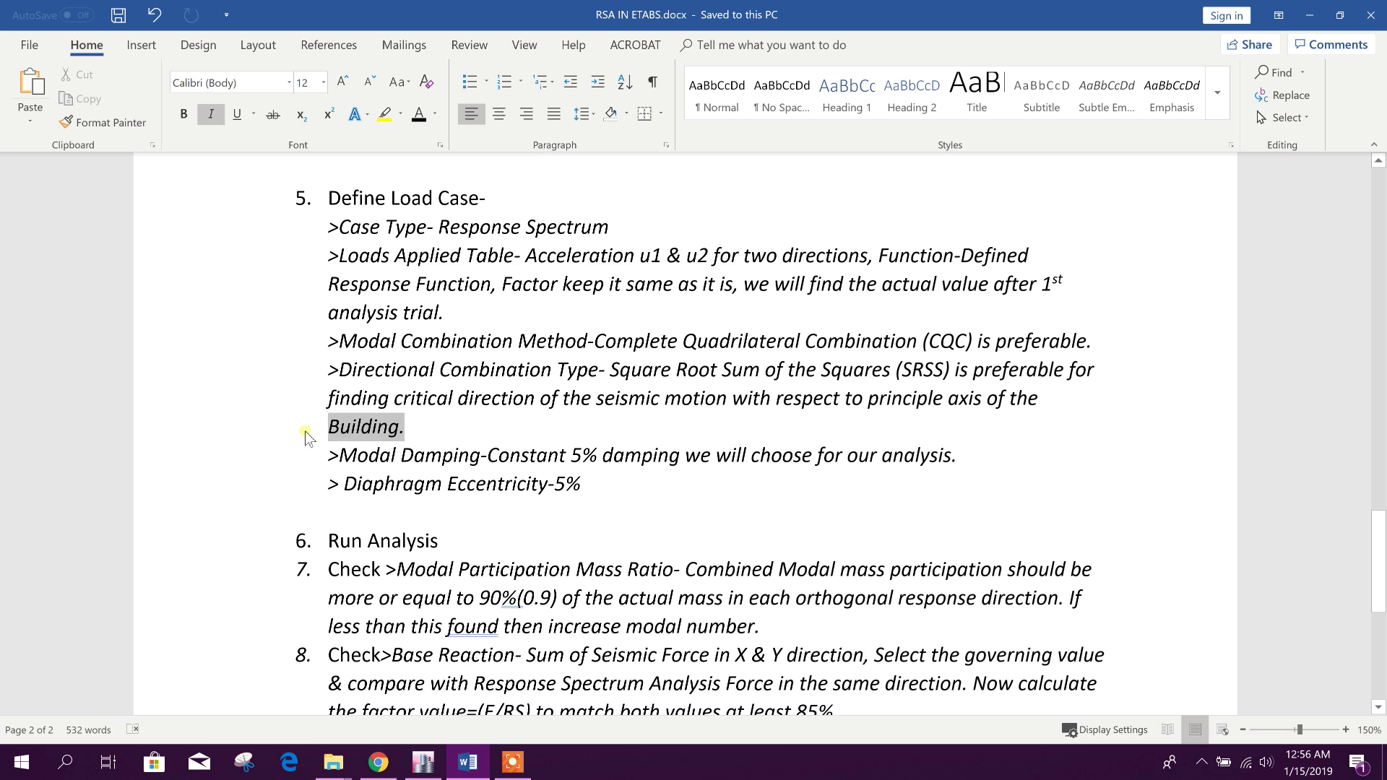
Return to ETABS, accept constant modal damping of 0.05 for all modes and set the diaphragm eccentricity ratio to 0.05.
left_click(423, 762)
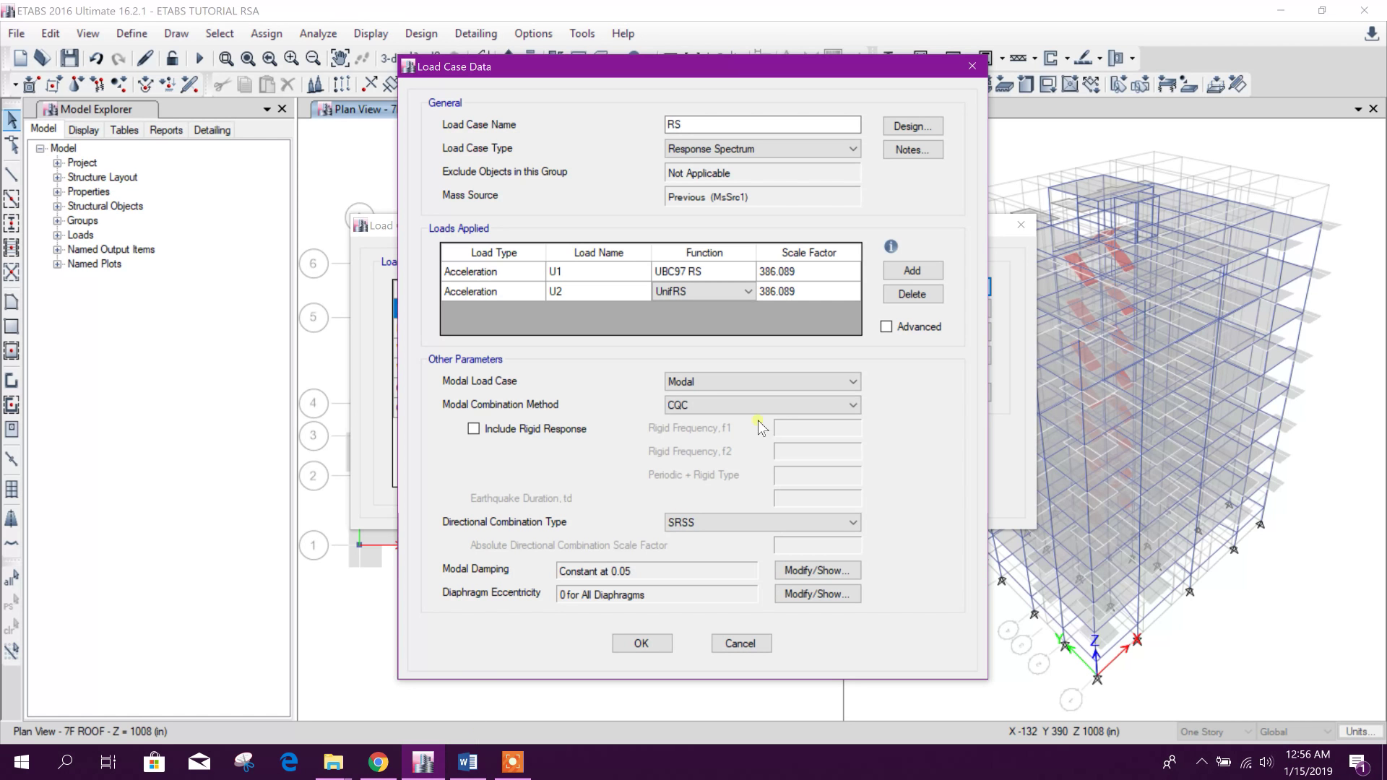
left_click(821, 573)
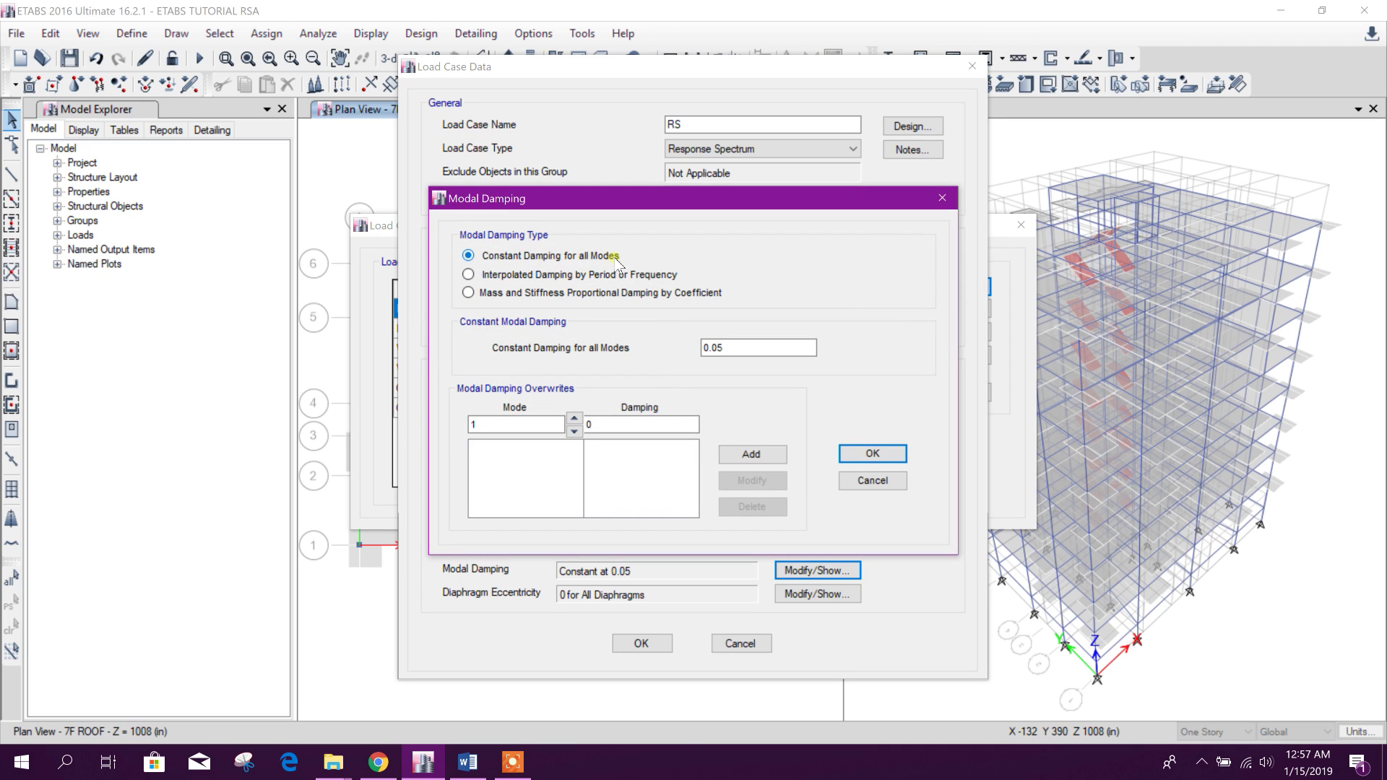
left_click(856, 455)
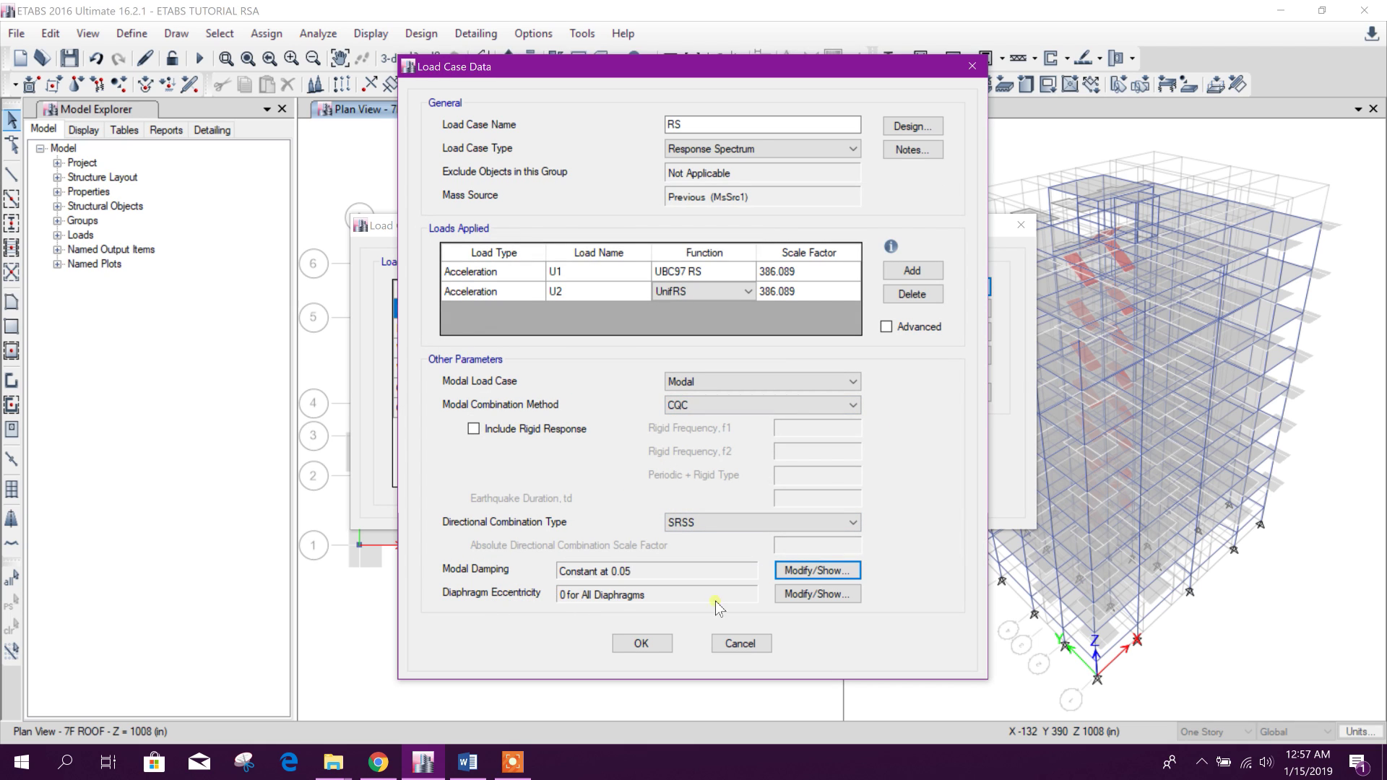
left_click(798, 595)
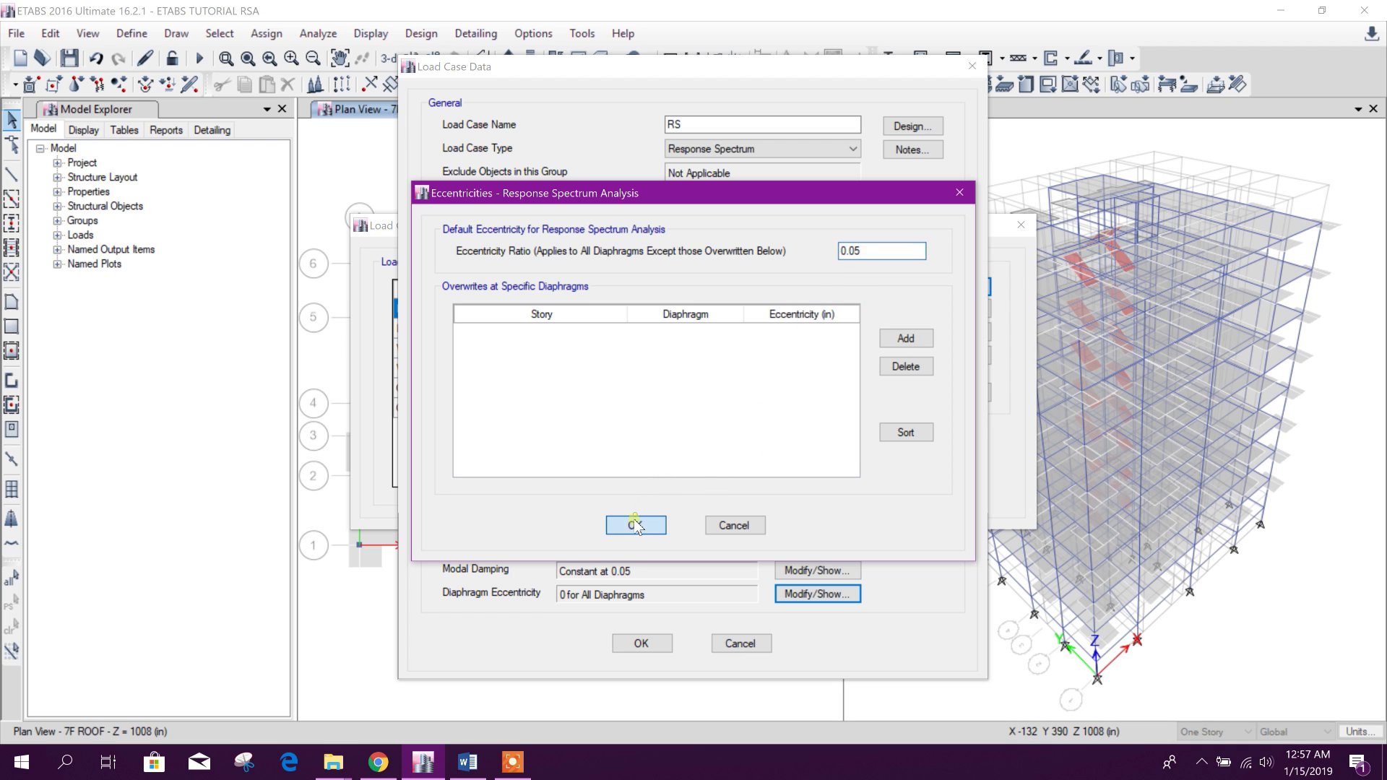
left_click(635, 526)
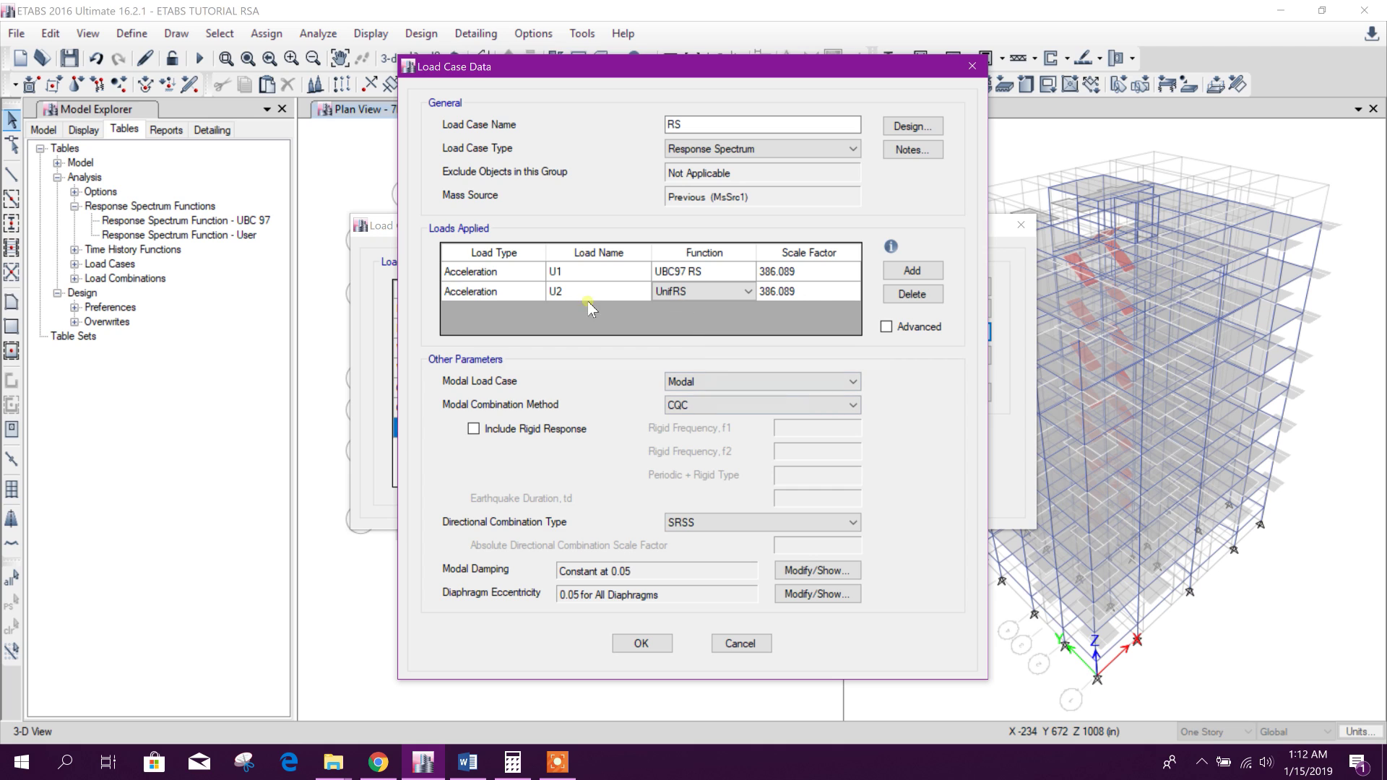
Change the function of the U2 acceleration load to UBC97 RS and accept the RS load case data.
left_click(696, 289)
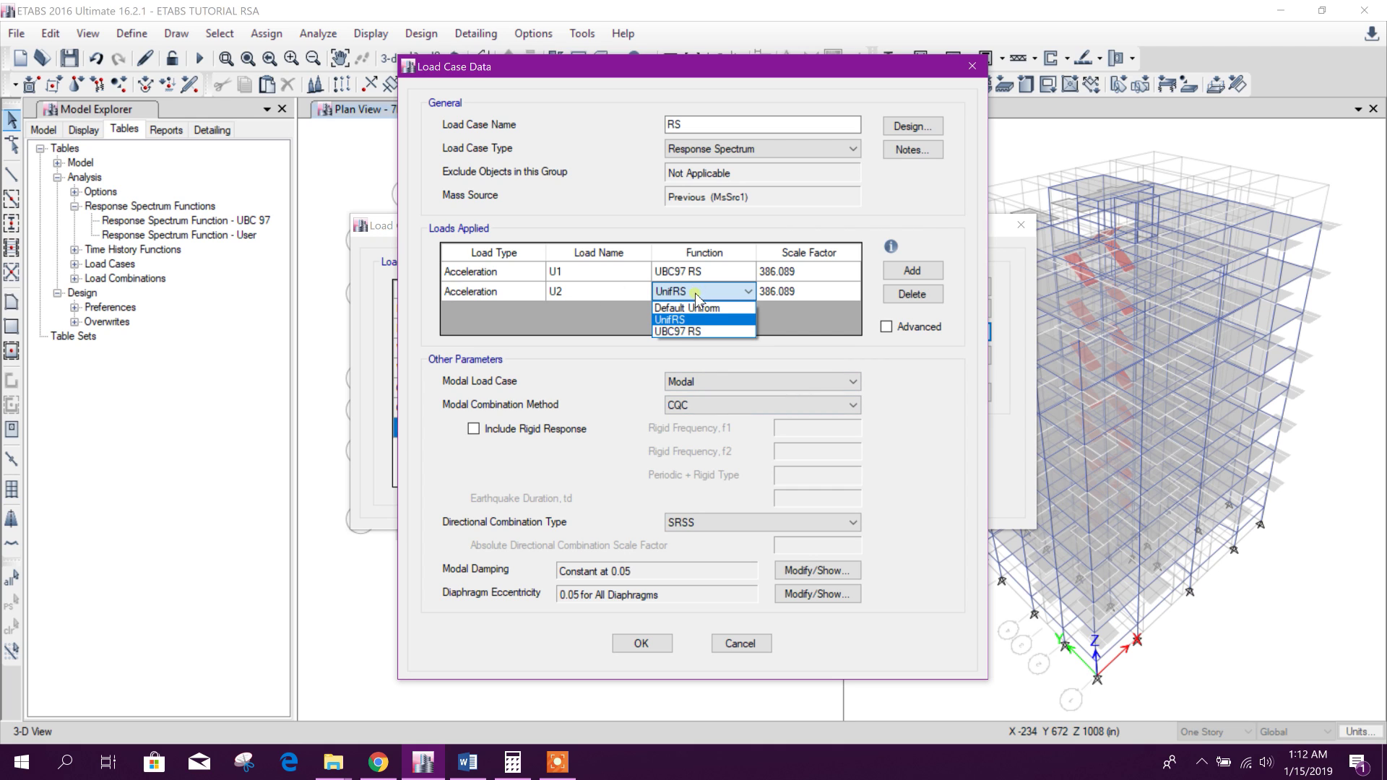
left_click(679, 332)
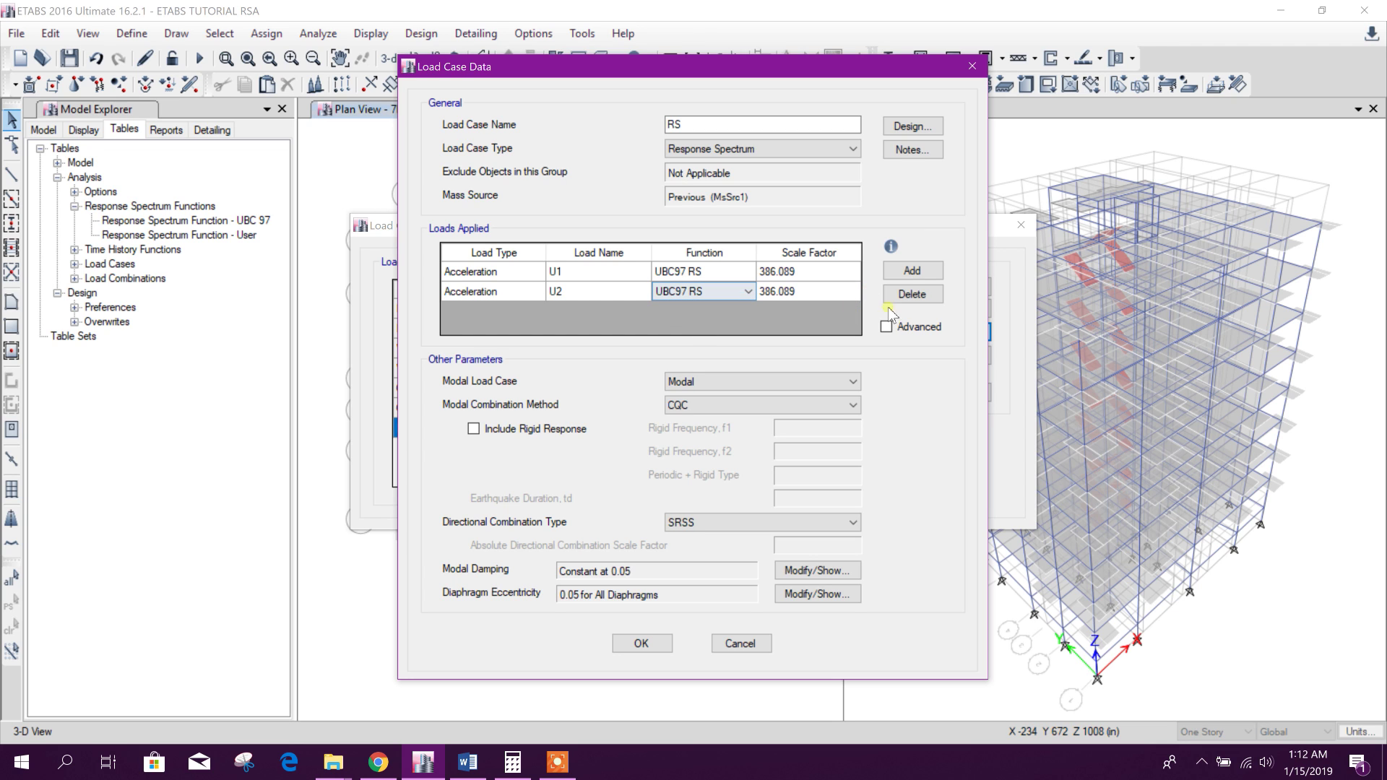
left_click(657, 645)
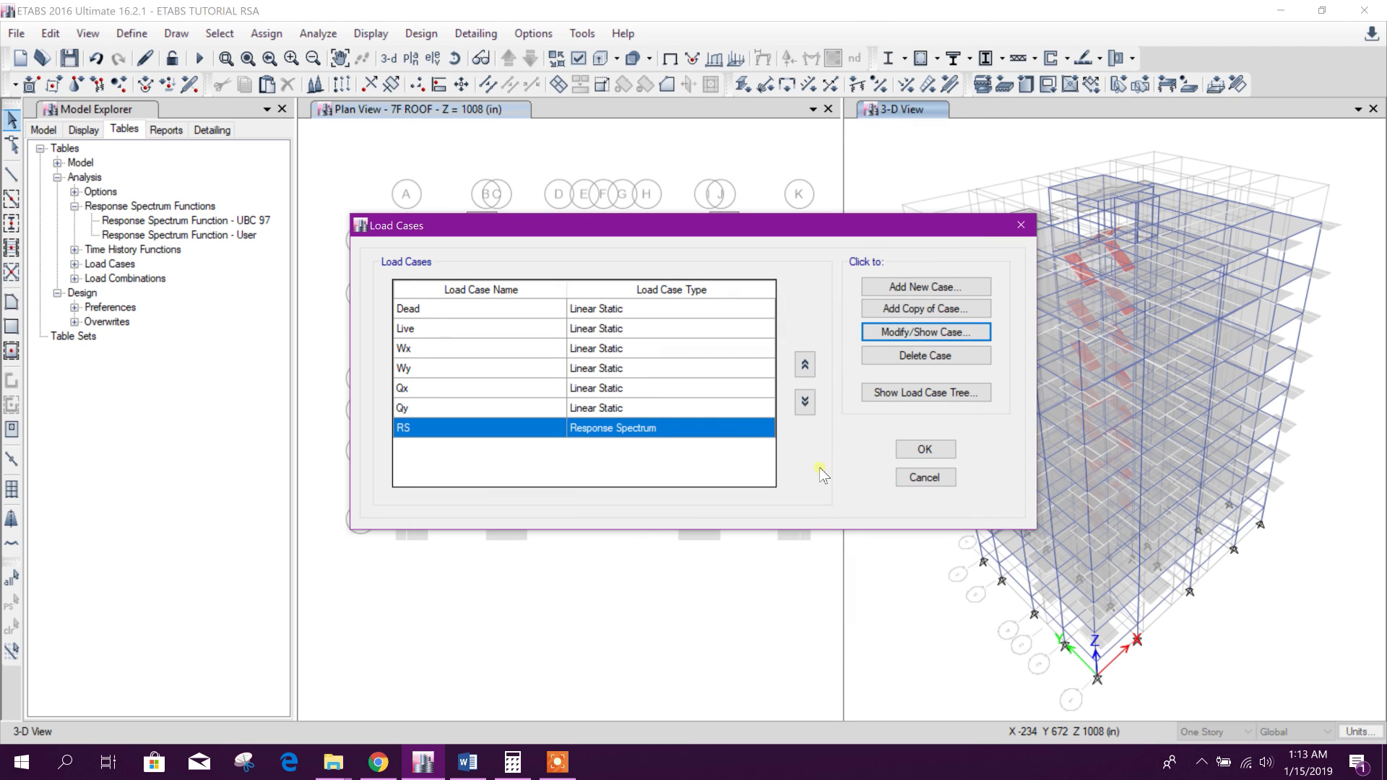
Accept the list of load cases and run the analysis.
left_click(914, 455)
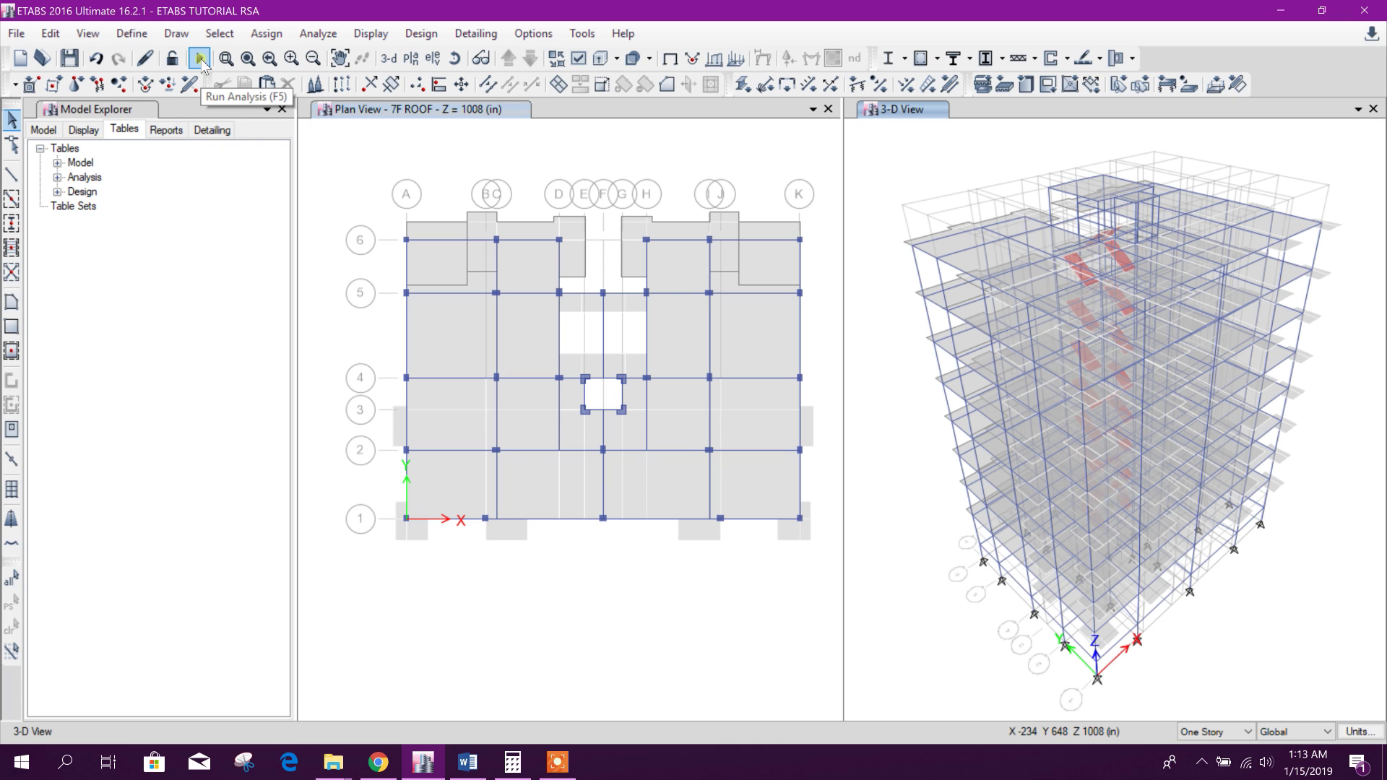
left_click(199, 57)
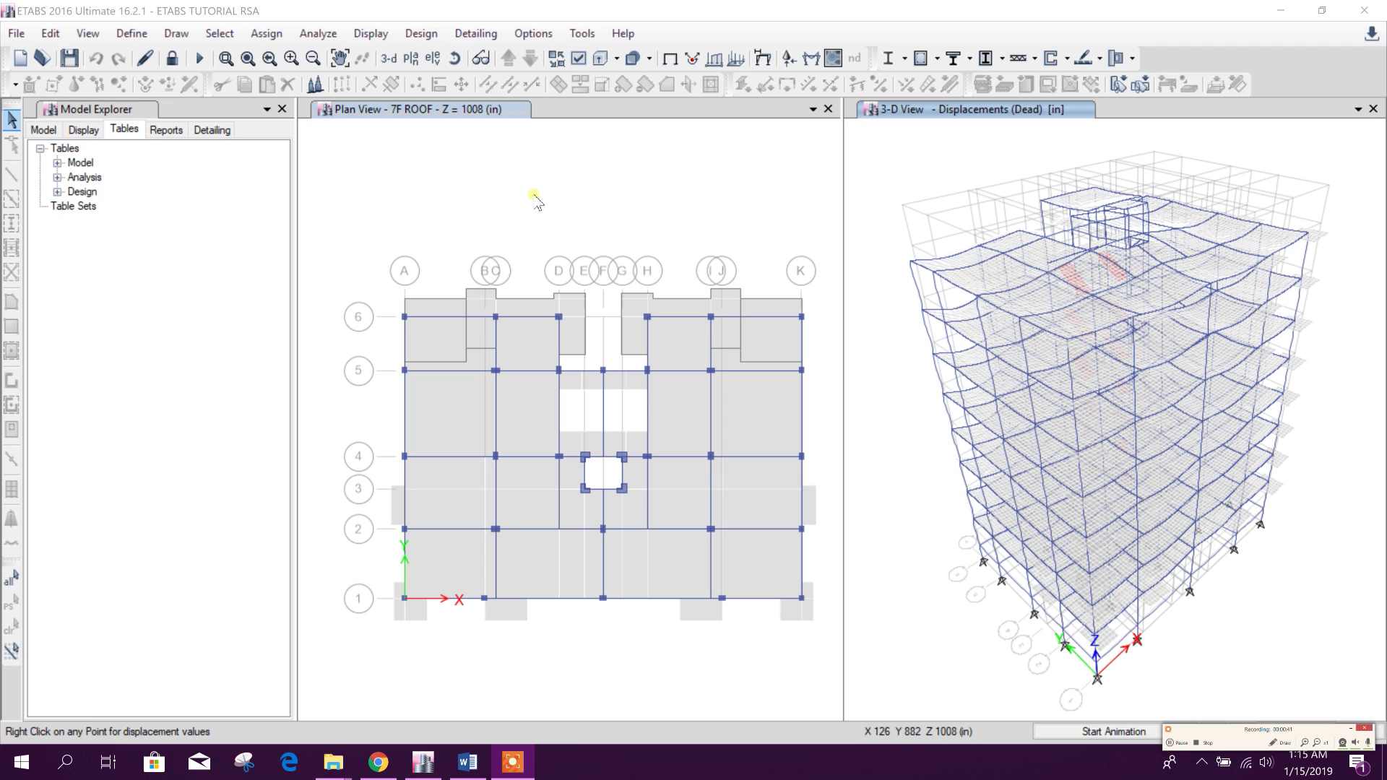
Show the Modal Participating Mass Ratios table from the modal results of the analysis.
left_click(58, 177)
left_click(75, 264)
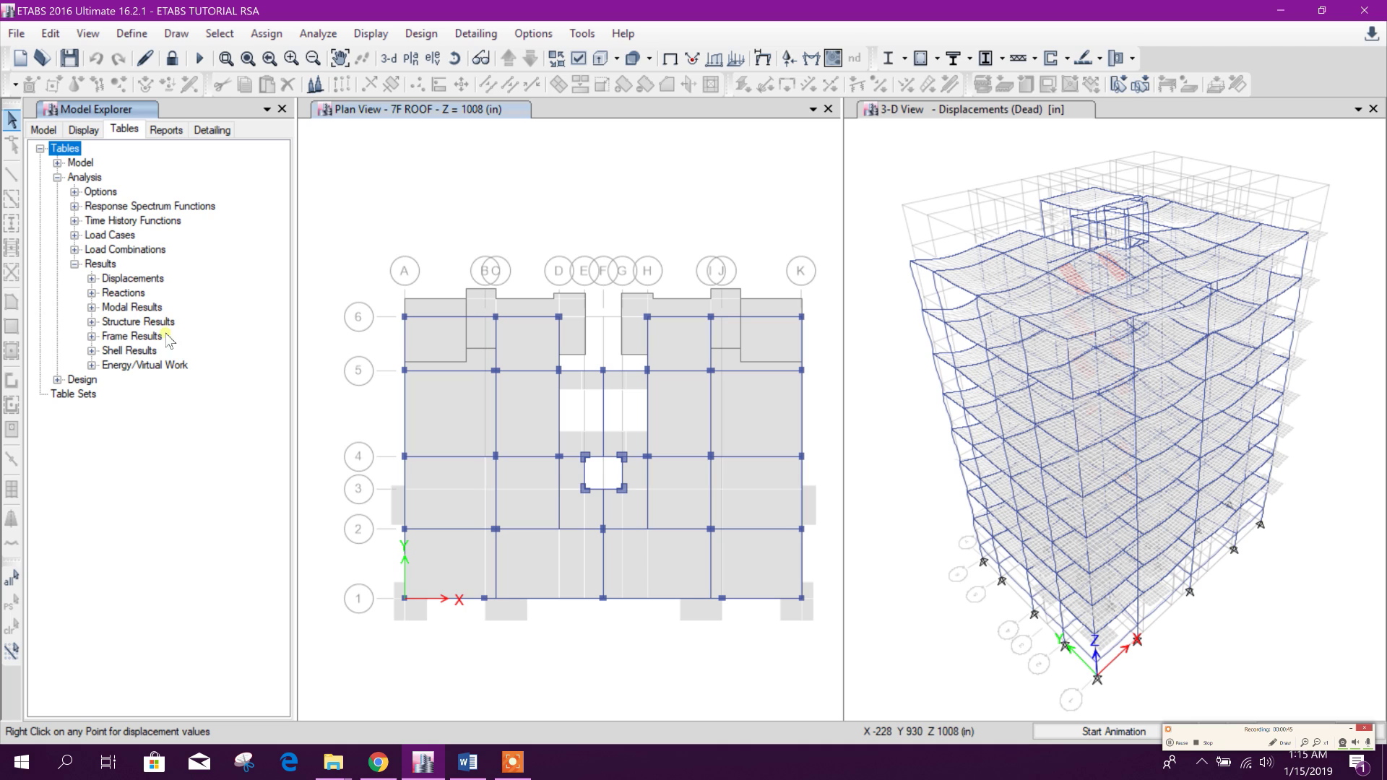
left_click(92, 308)
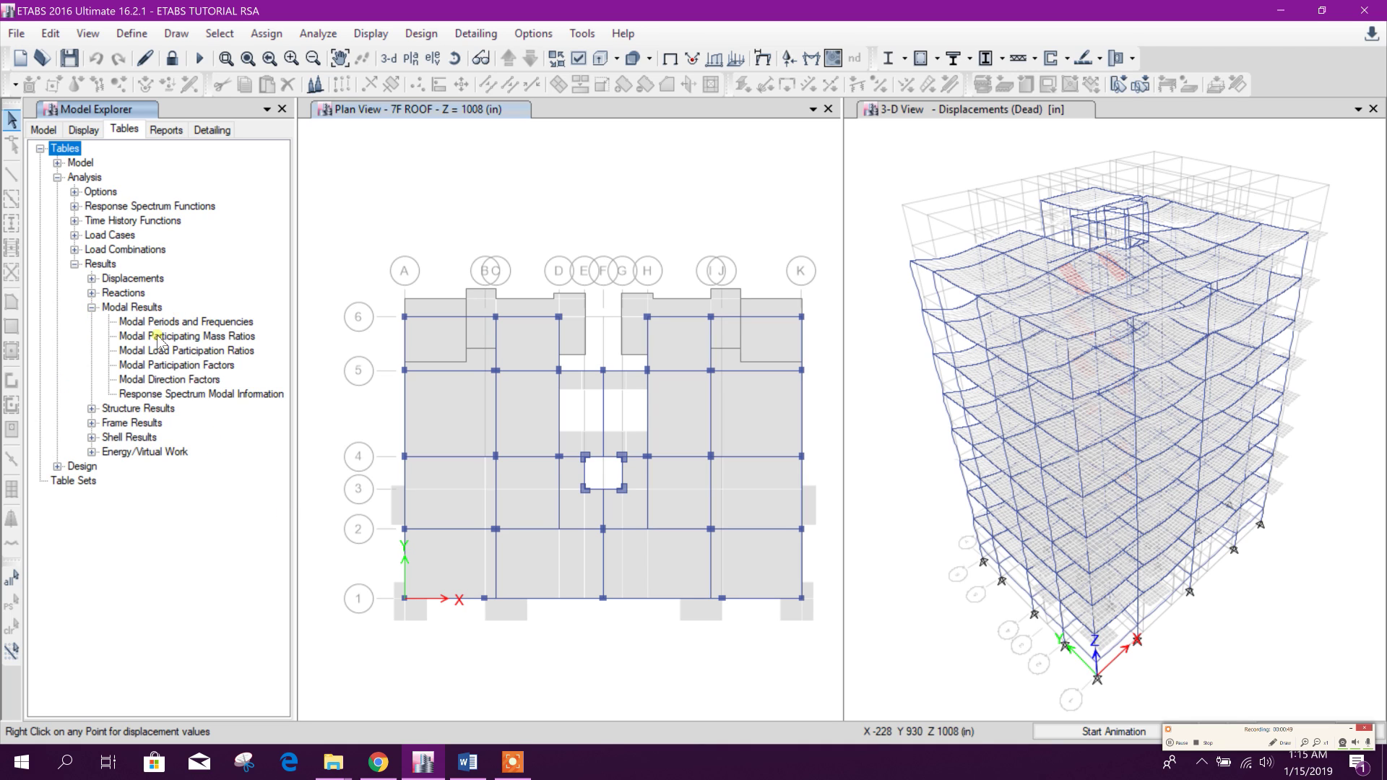
left_click(236, 341)
right_click(236, 342)
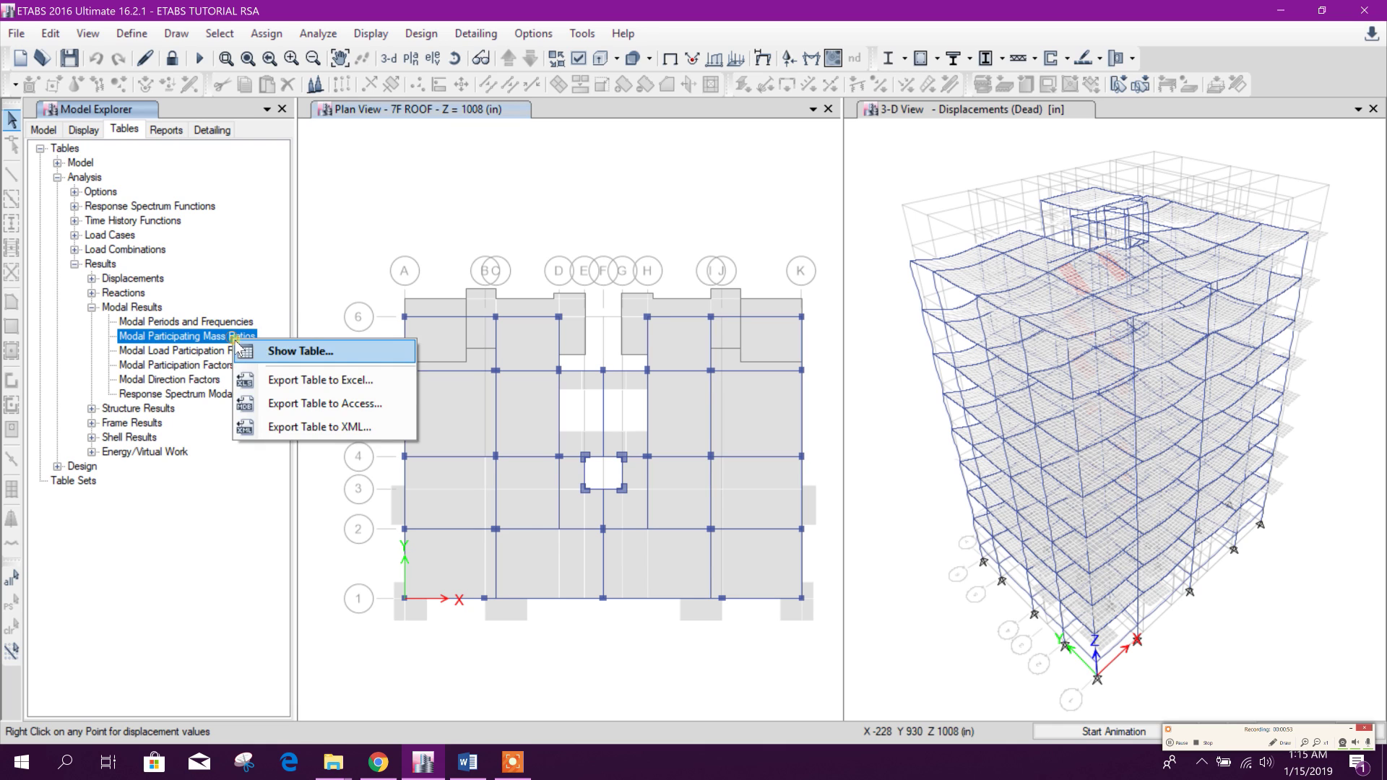
left_click(274, 348)
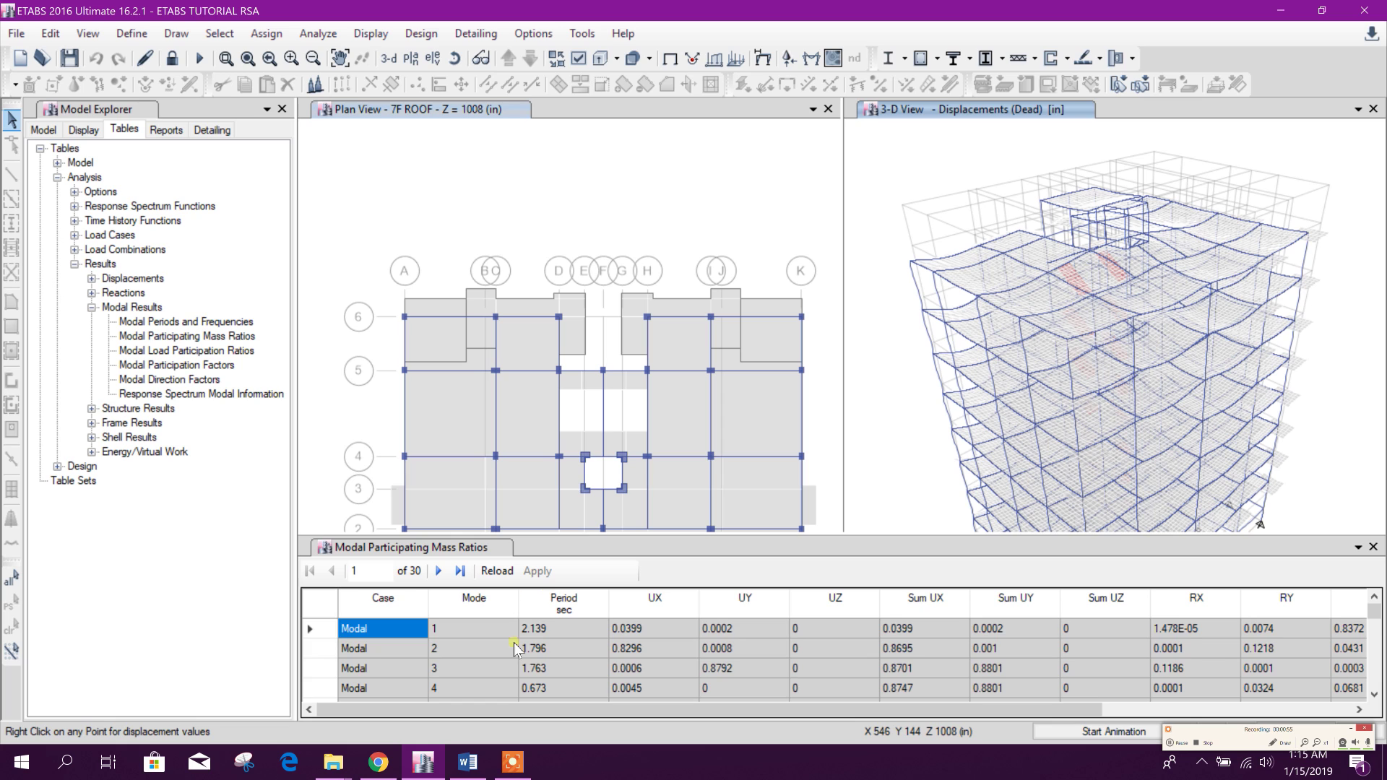
Check the cumulative X-direction mass participation (Sum UX) of mode 30.
scroll(514, 643, "down", 9)
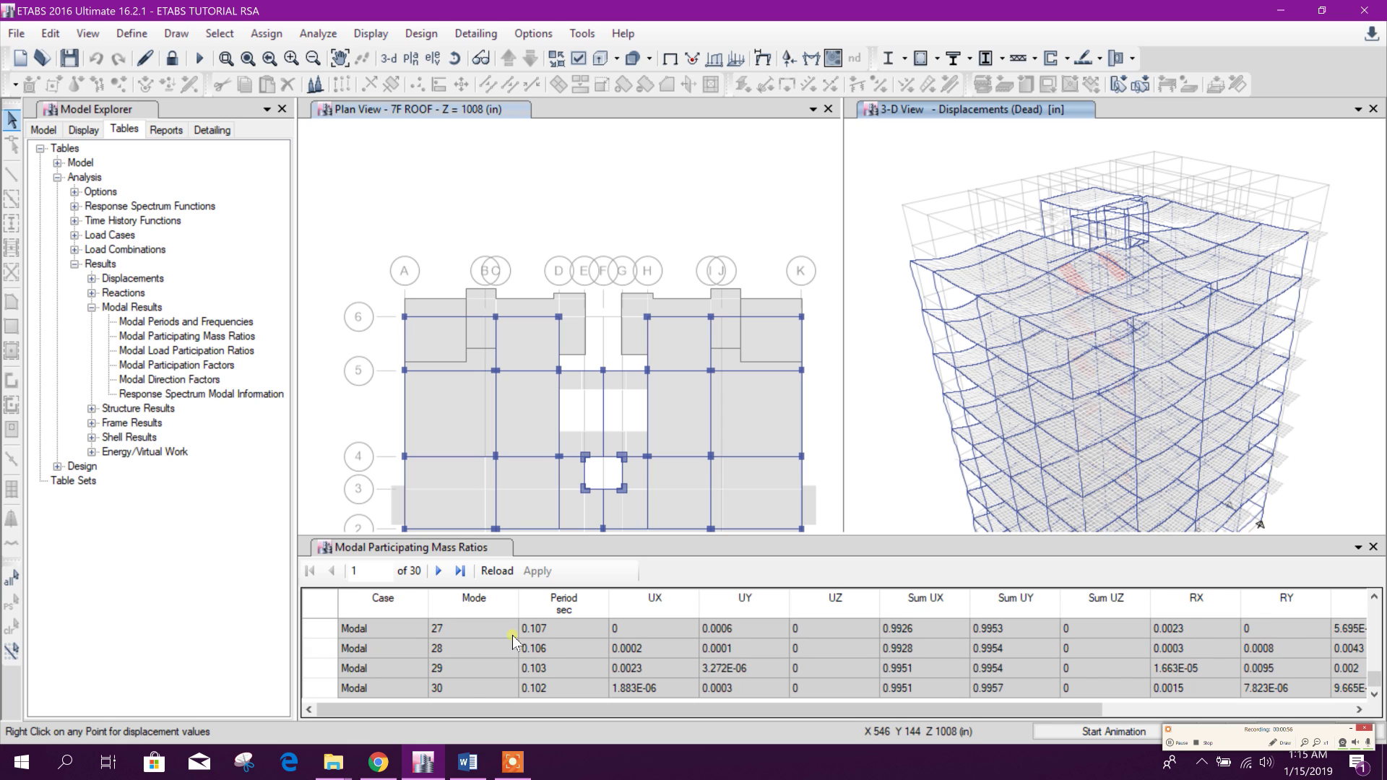
left_click(477, 688)
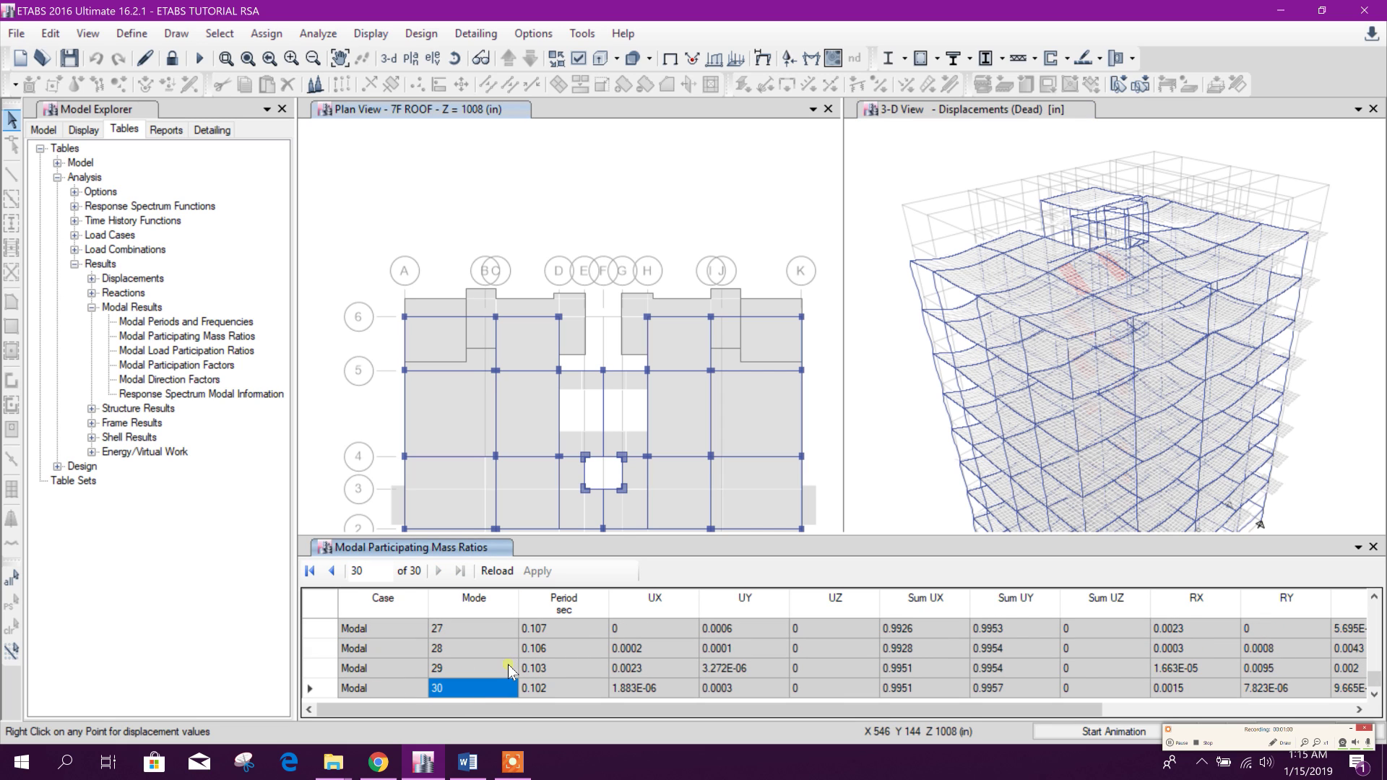
left_click(918, 685)
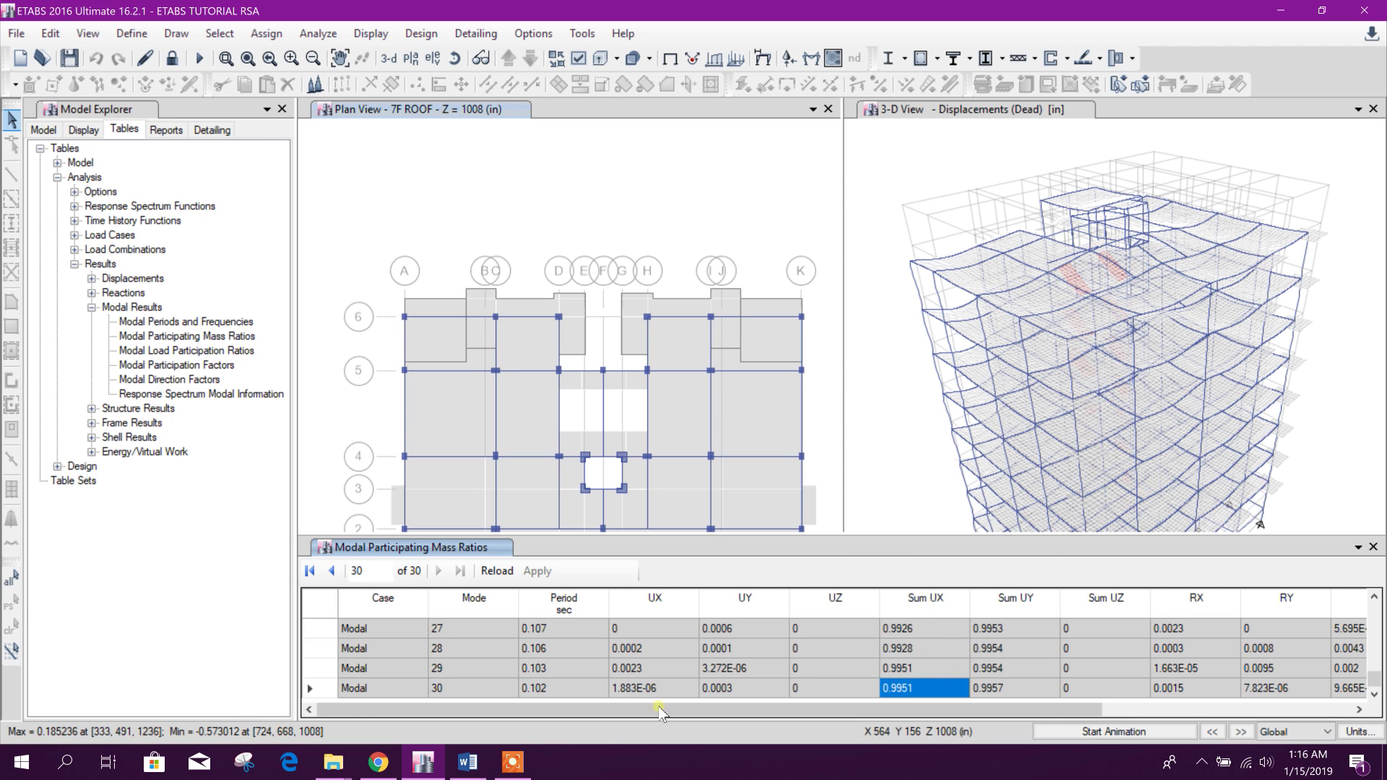
Switch to the Word notes and read the required modal mass participation and the remedy for insufficient participation.
left_click(468, 762)
left_click(811, 375)
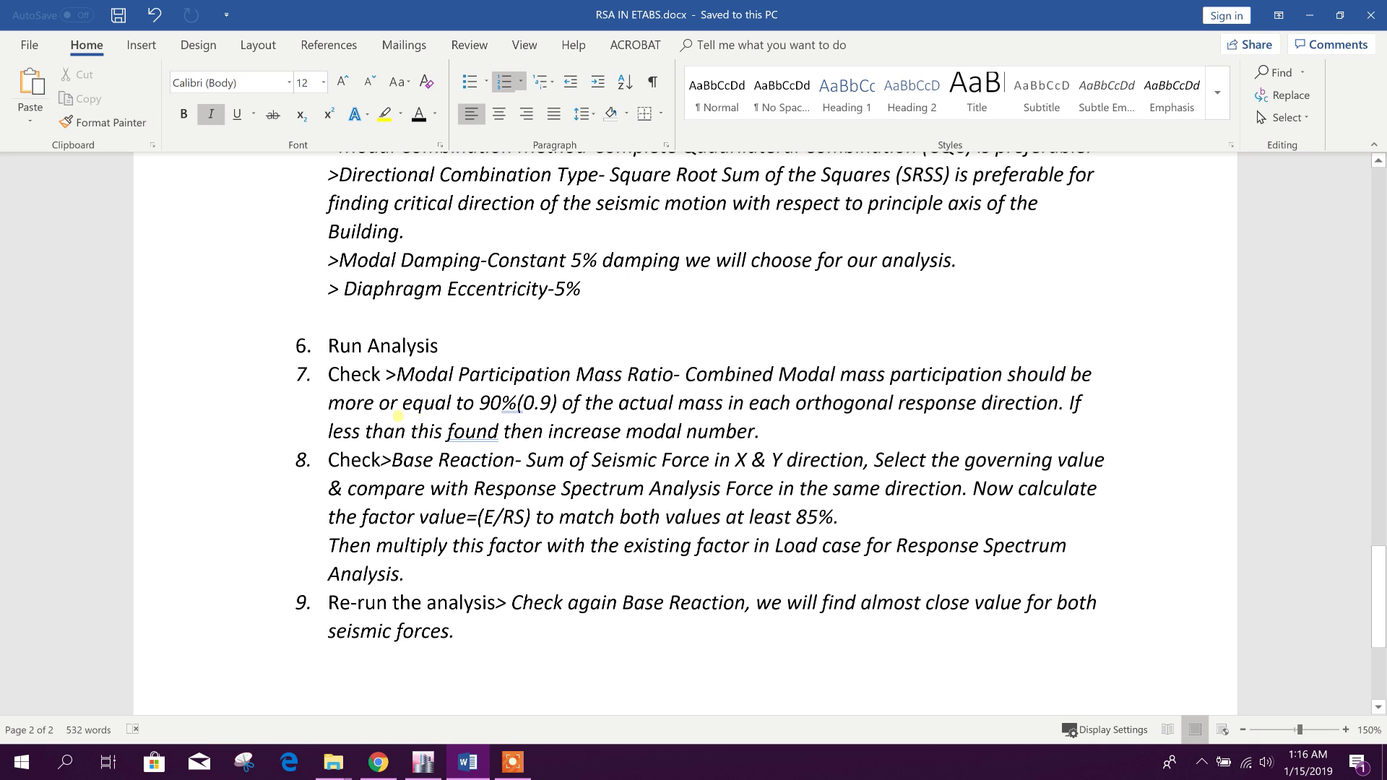
left_click_drag(384, 403, 558, 403)
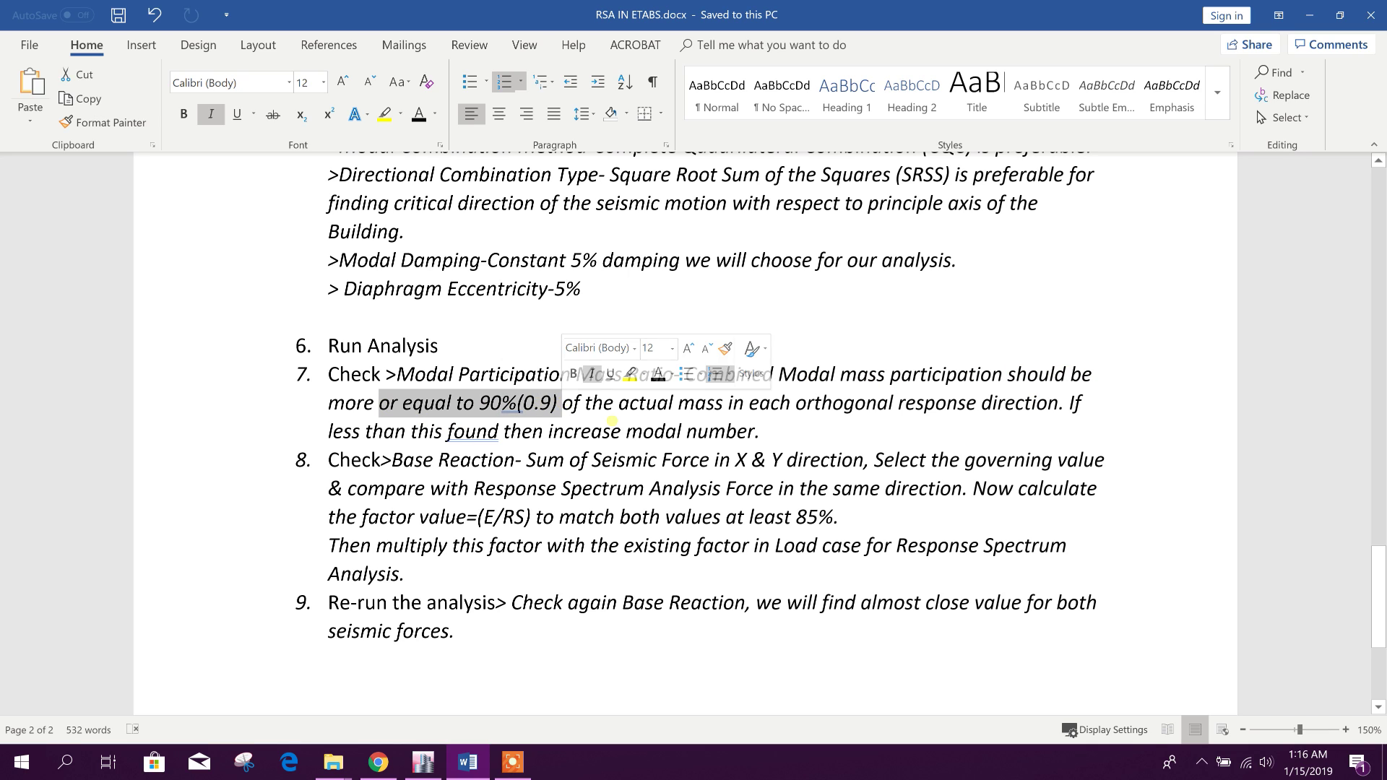
left_click(646, 431)
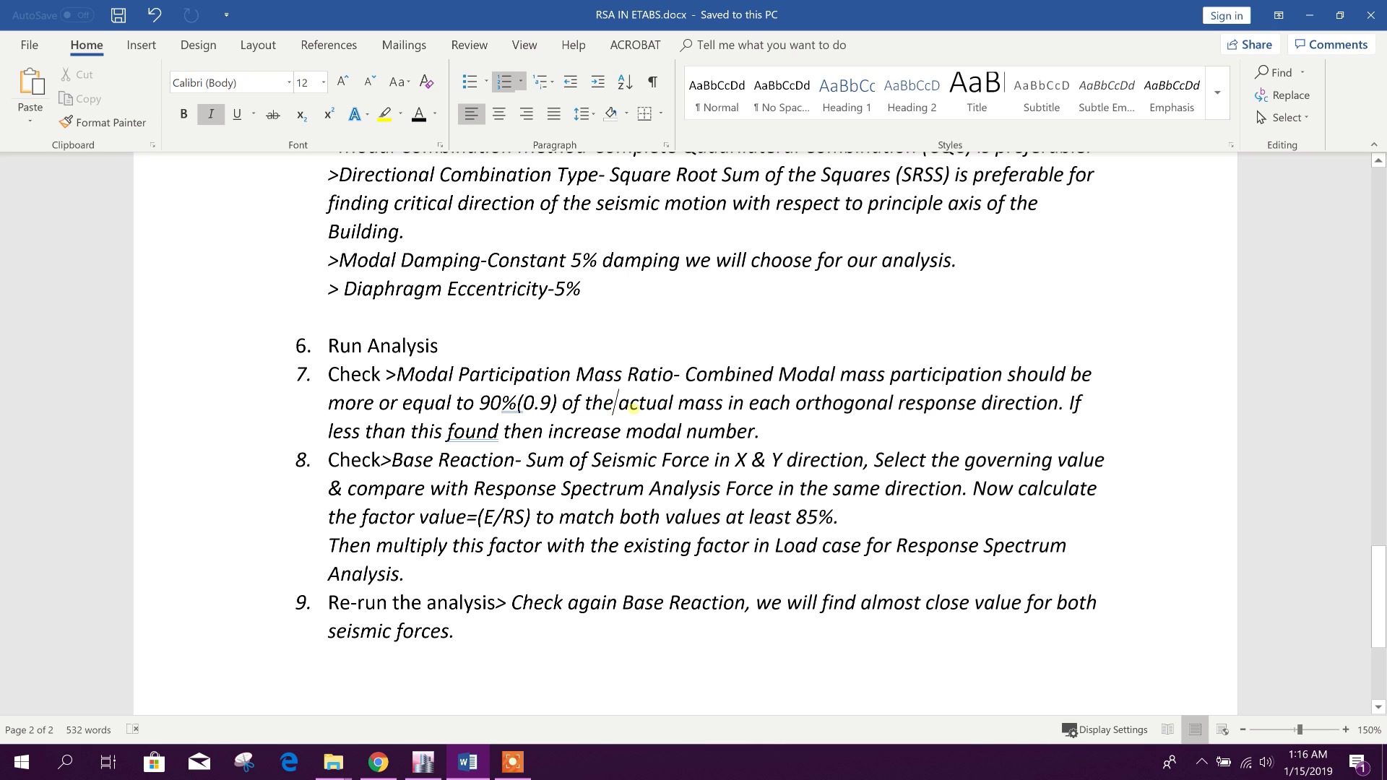
double_click(485, 402)
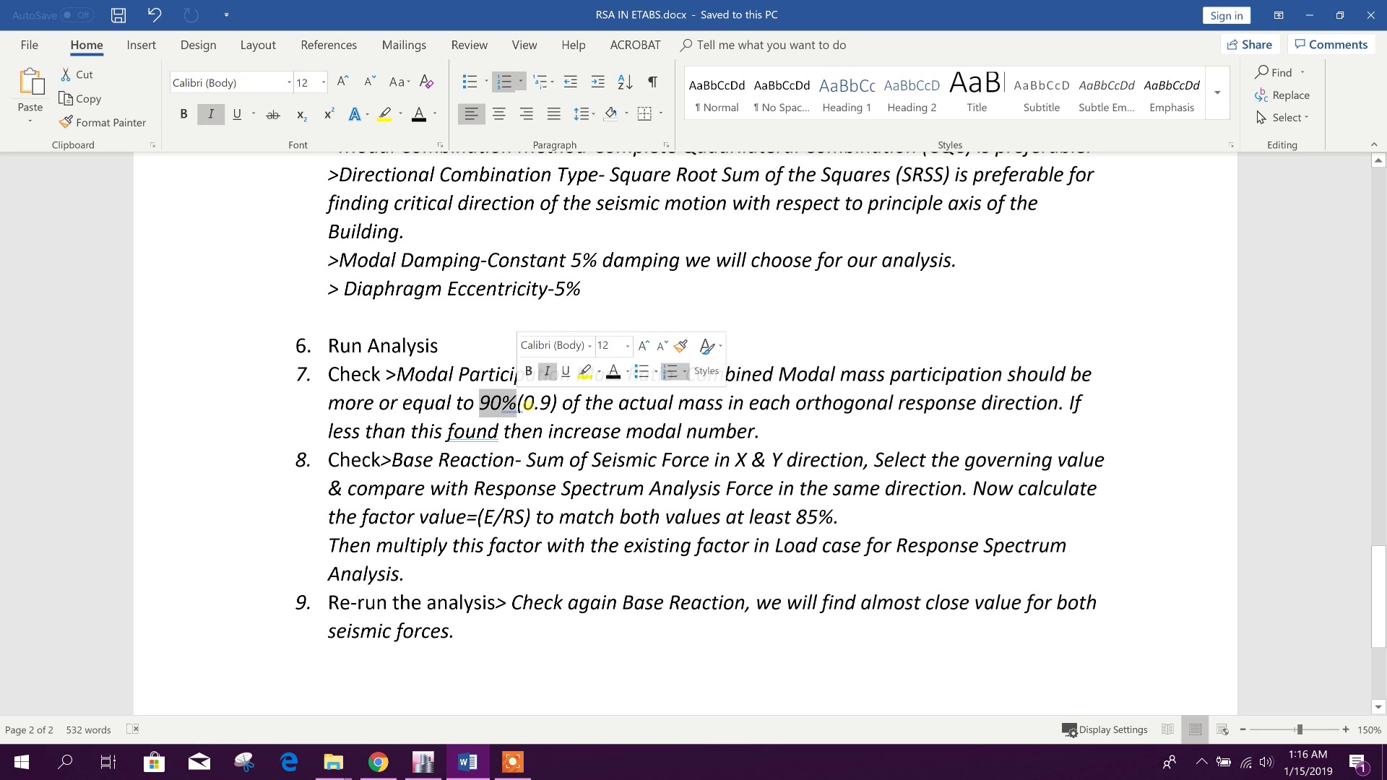
left_click(645, 431)
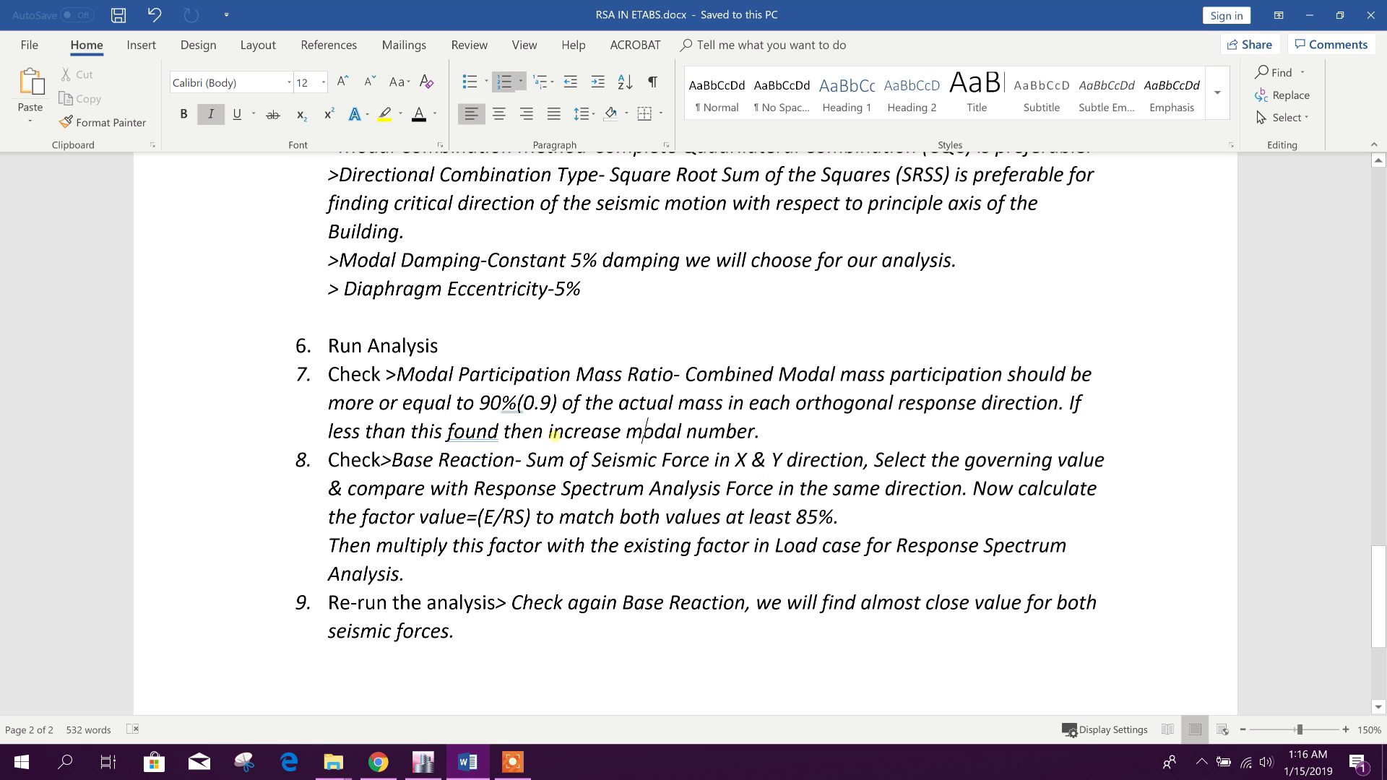
left_click_drag(554, 433, 762, 432)
left_click(806, 434)
Return to ETABS and check mode 30's cumulative UY and rotational mass participation ratios.
left_click(433, 758)
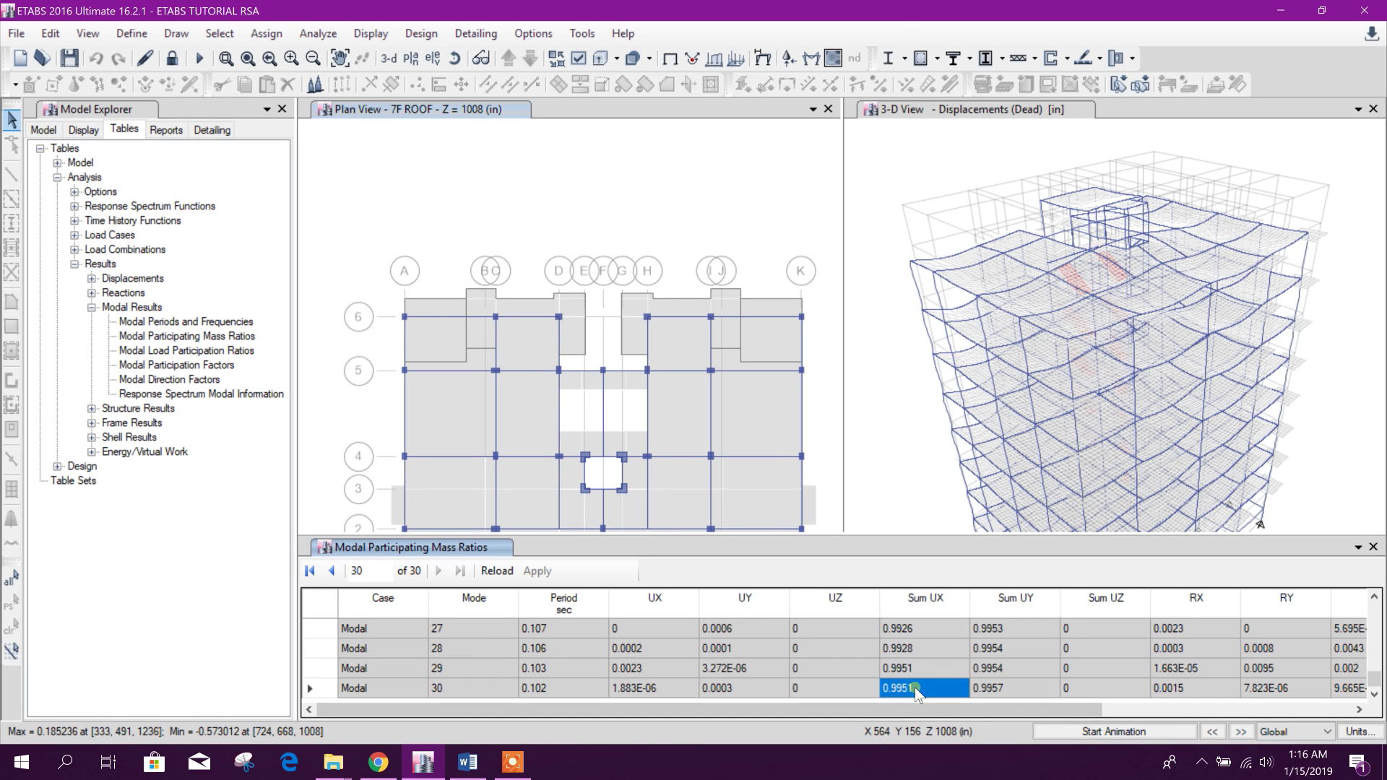
left_click(998, 690)
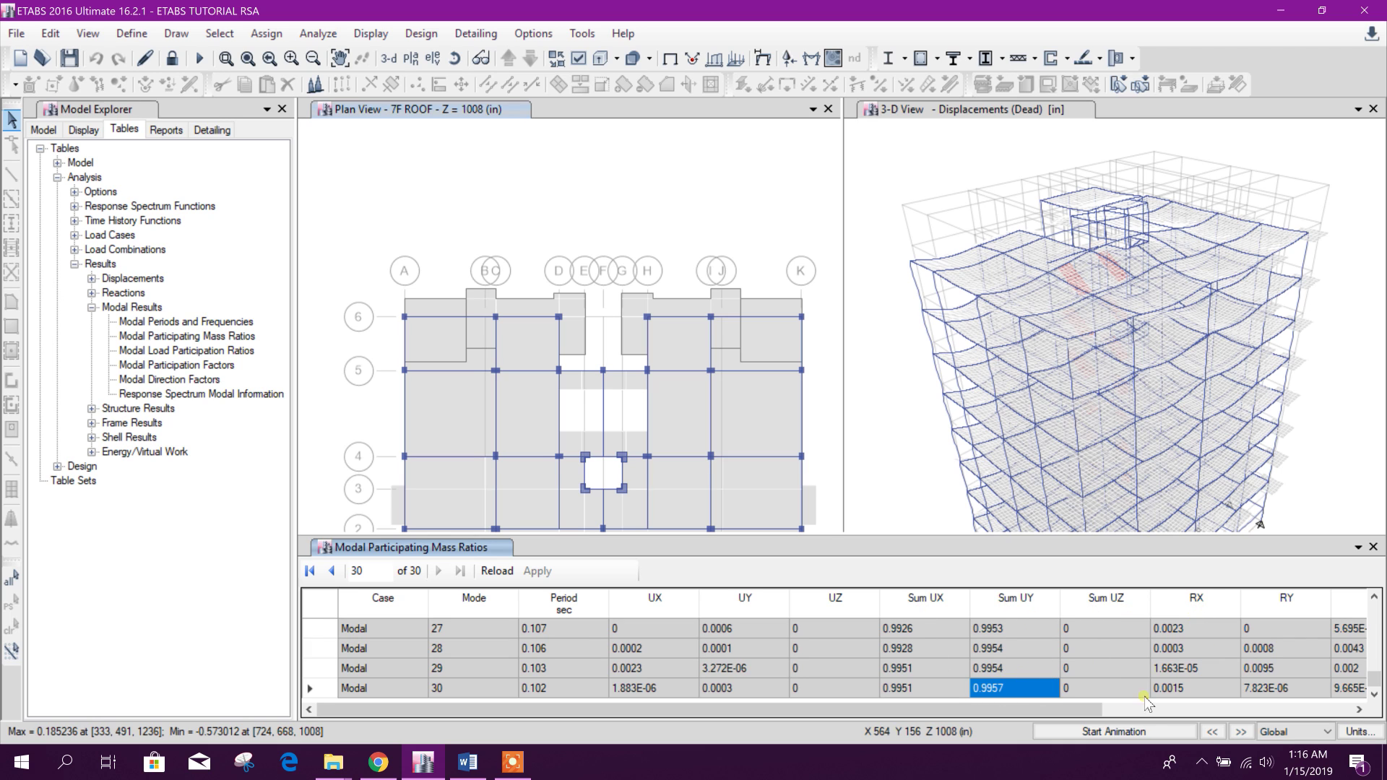
left_click_drag(1098, 710, 1220, 710)
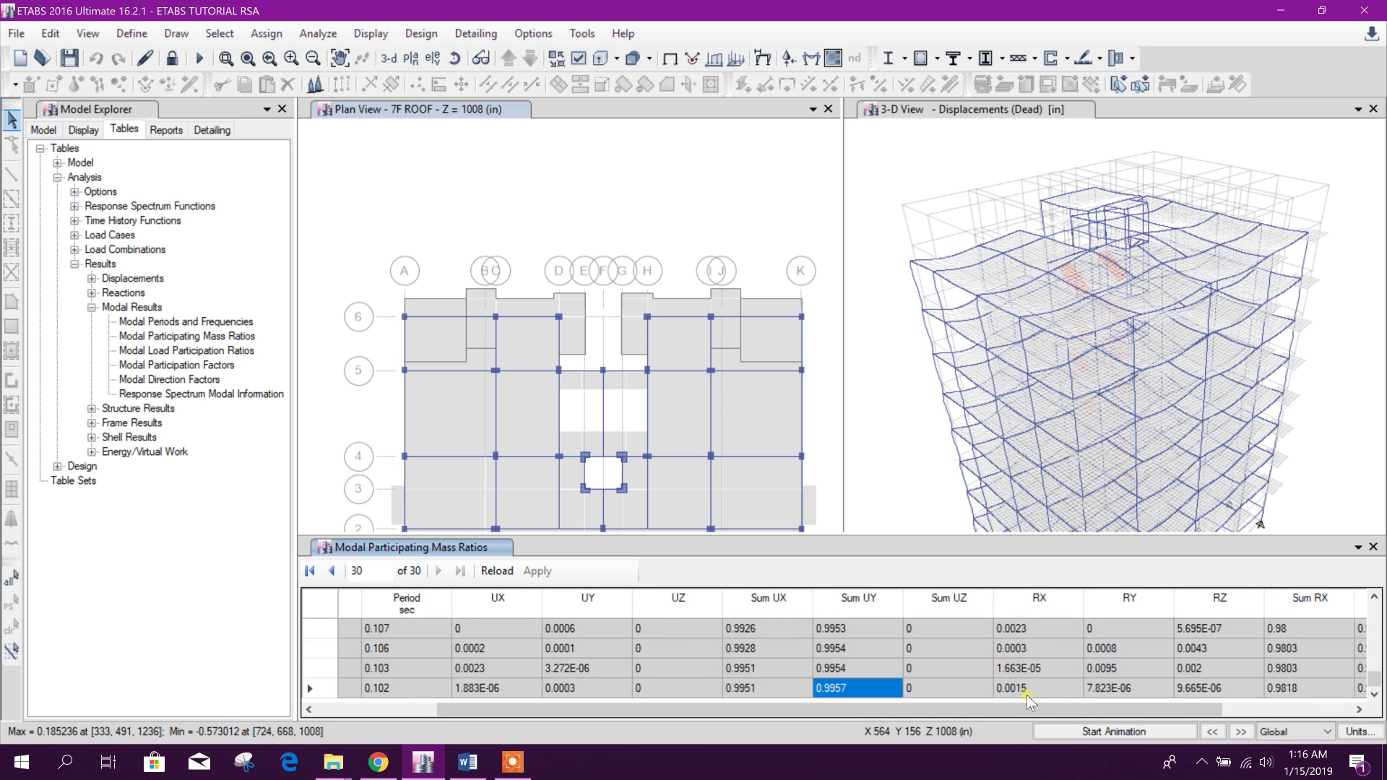
left_click_drag(1116, 708, 1246, 709)
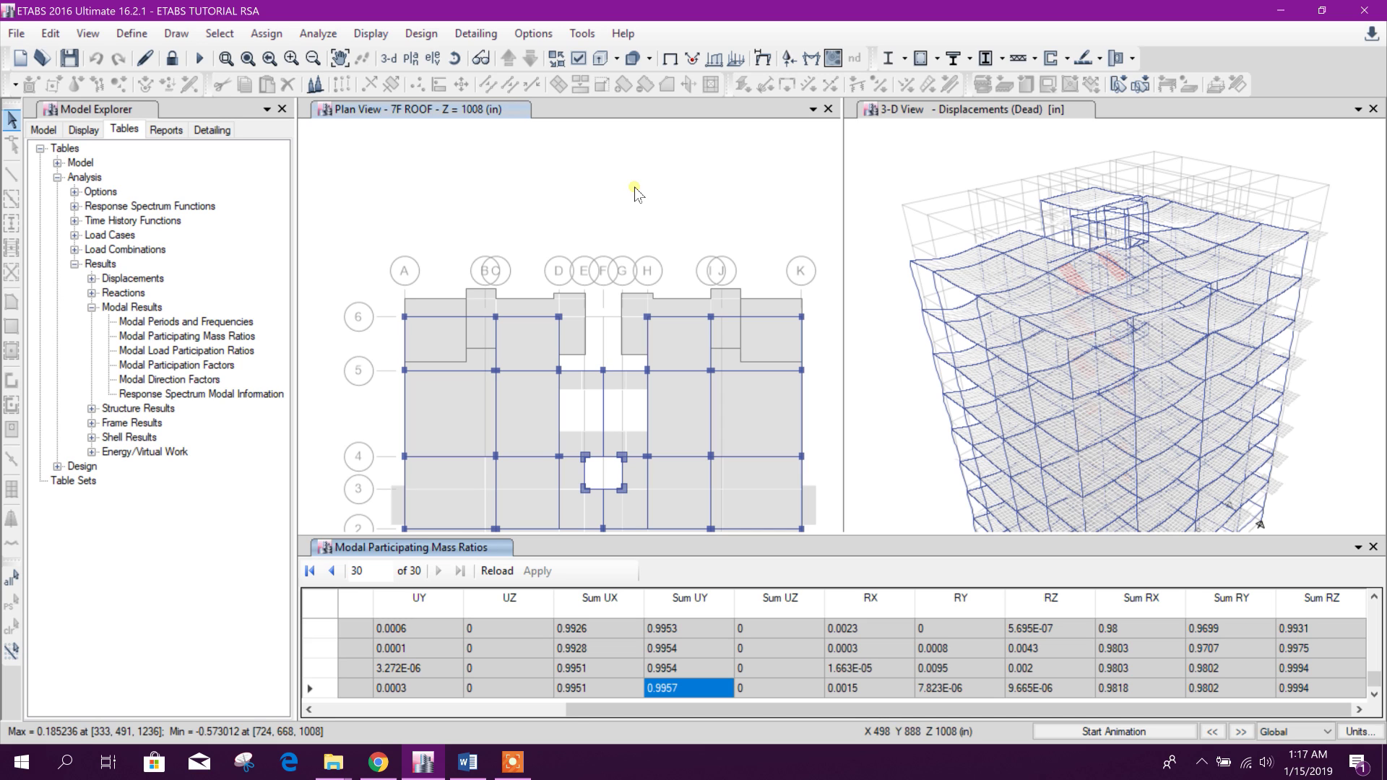
Show the Base Reactions table from the reaction results.
double_click(108, 309)
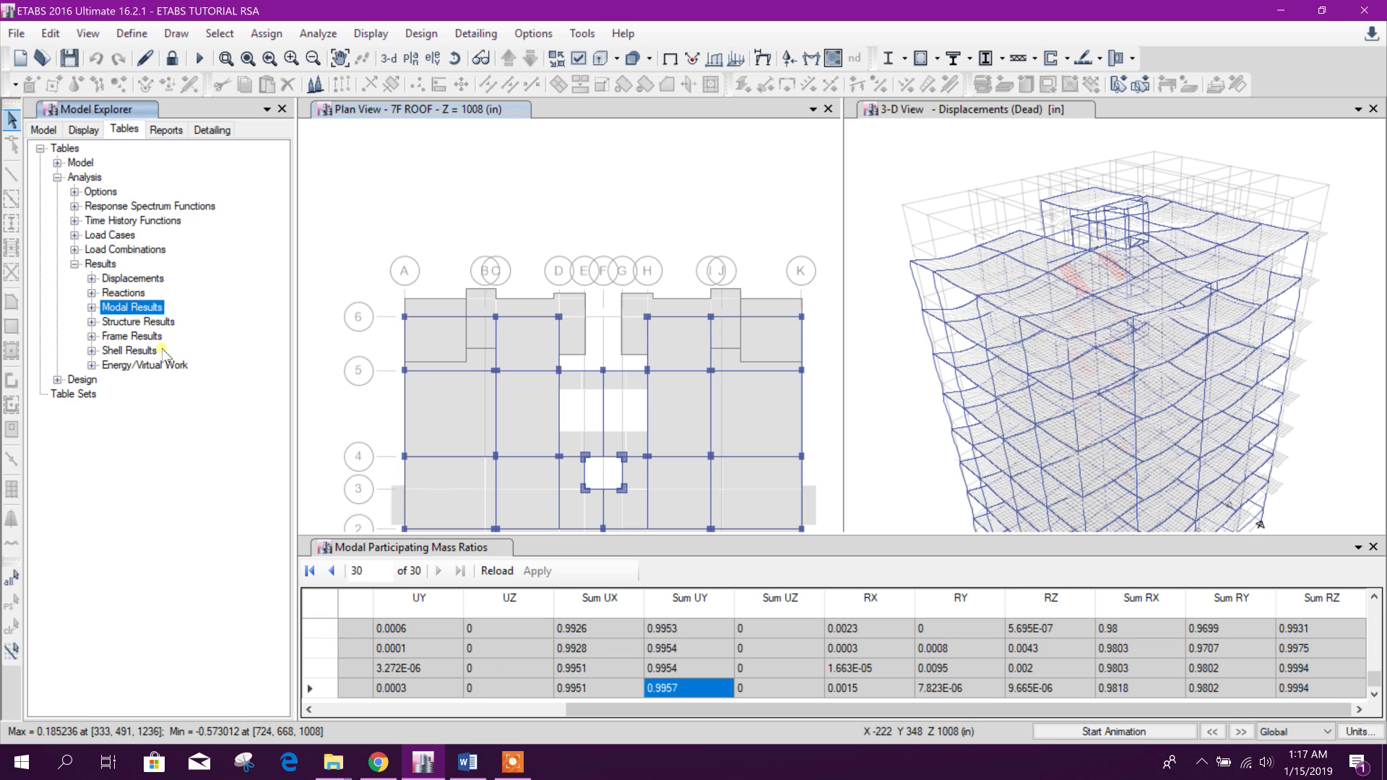
left_click(91, 293)
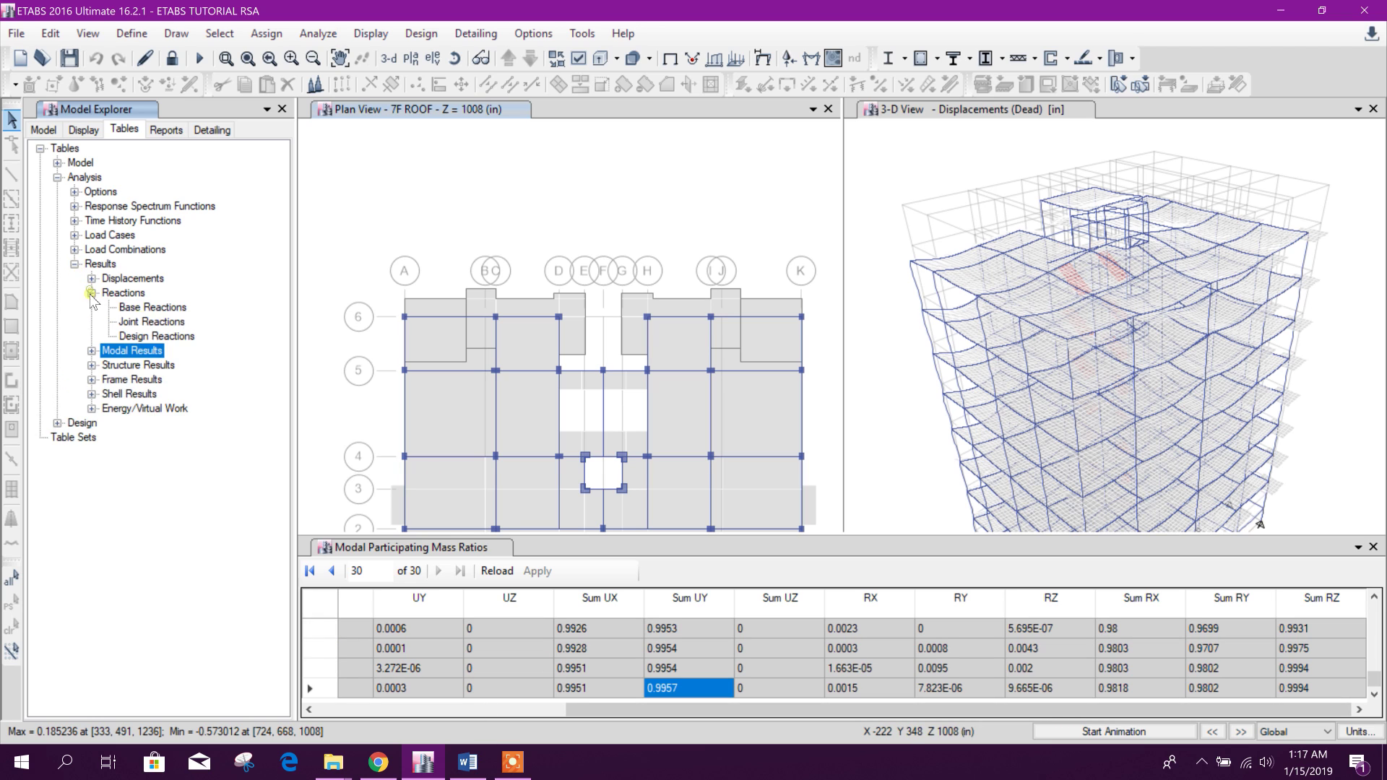
left_click(148, 309)
right_click(162, 310)
left_click(217, 322)
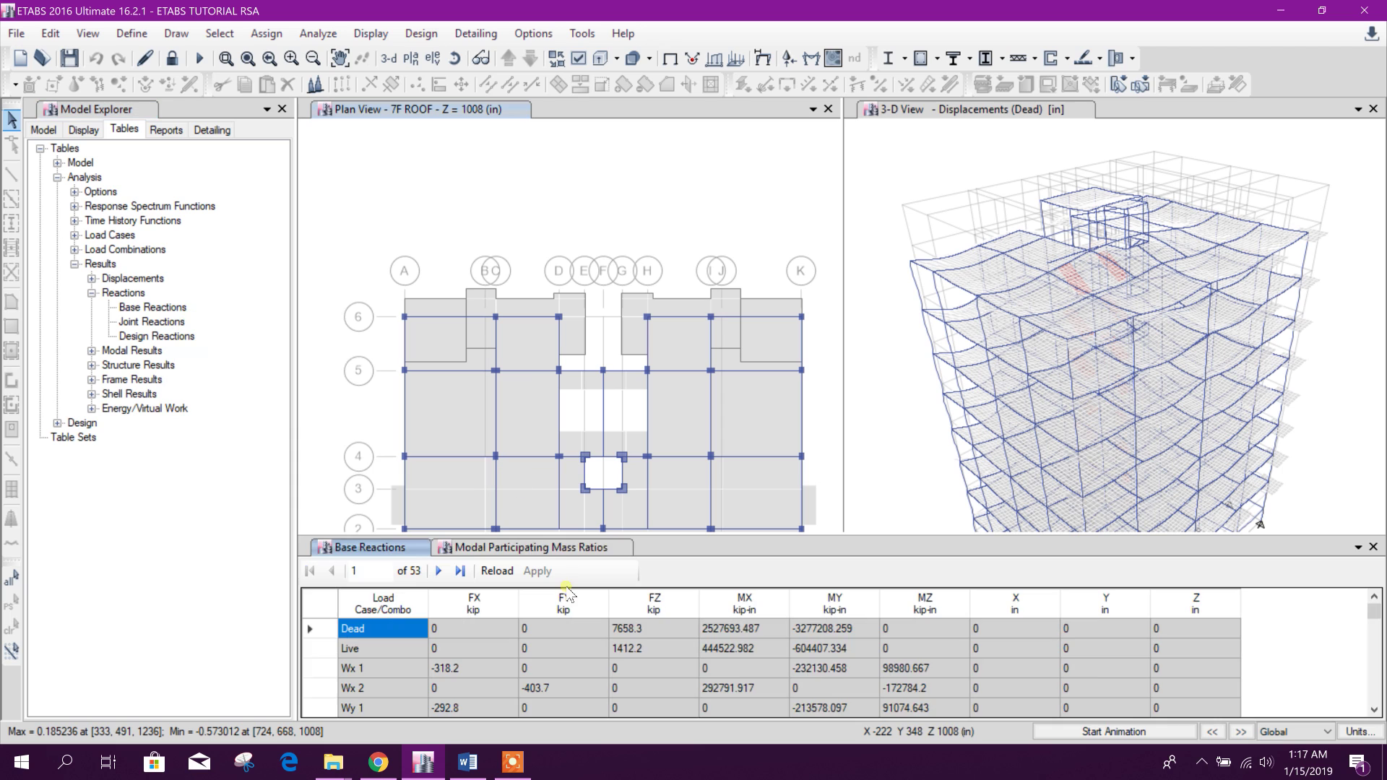
Filter the Base Reactions table by load case to show only Qx, Qy and RS Max.
right_click(401, 613)
scroll(551, 586, "down", 2)
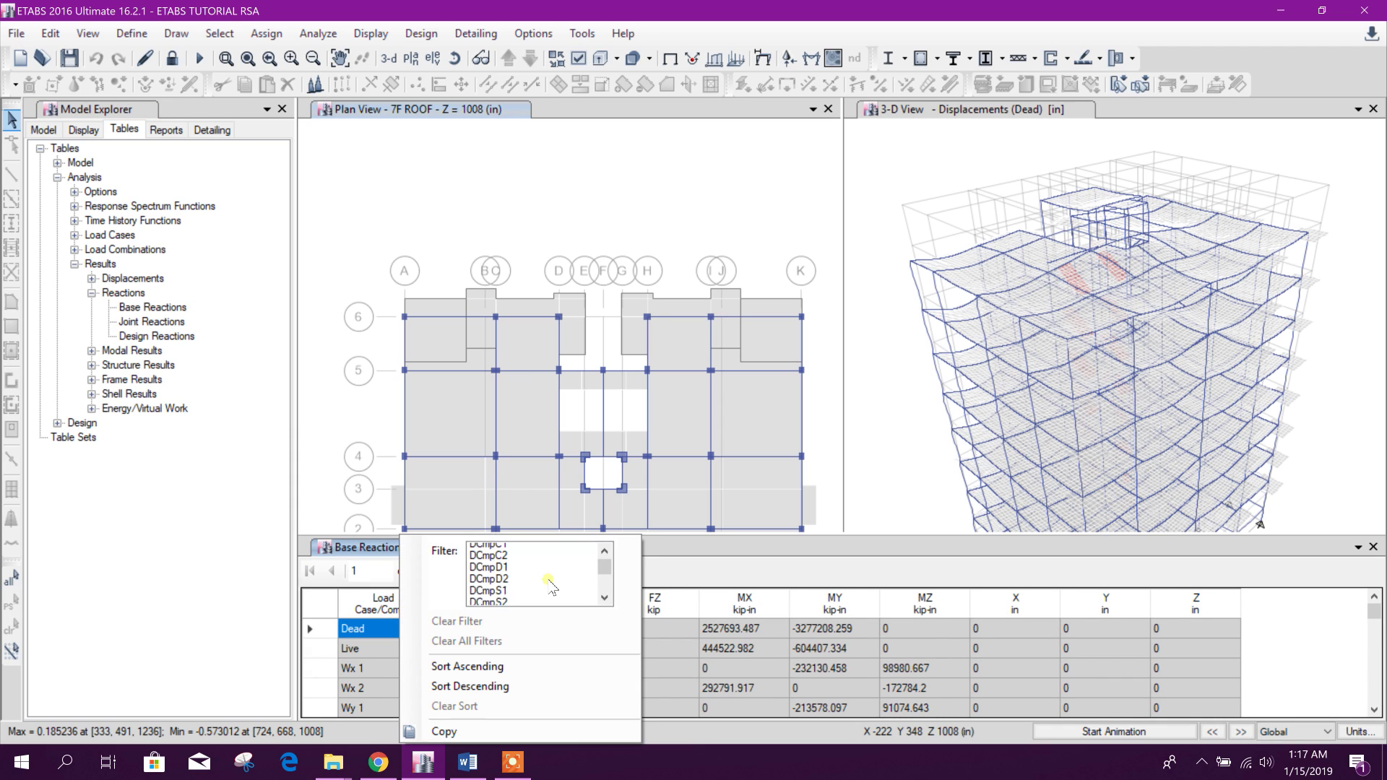
scroll(551, 587, "down", 8)
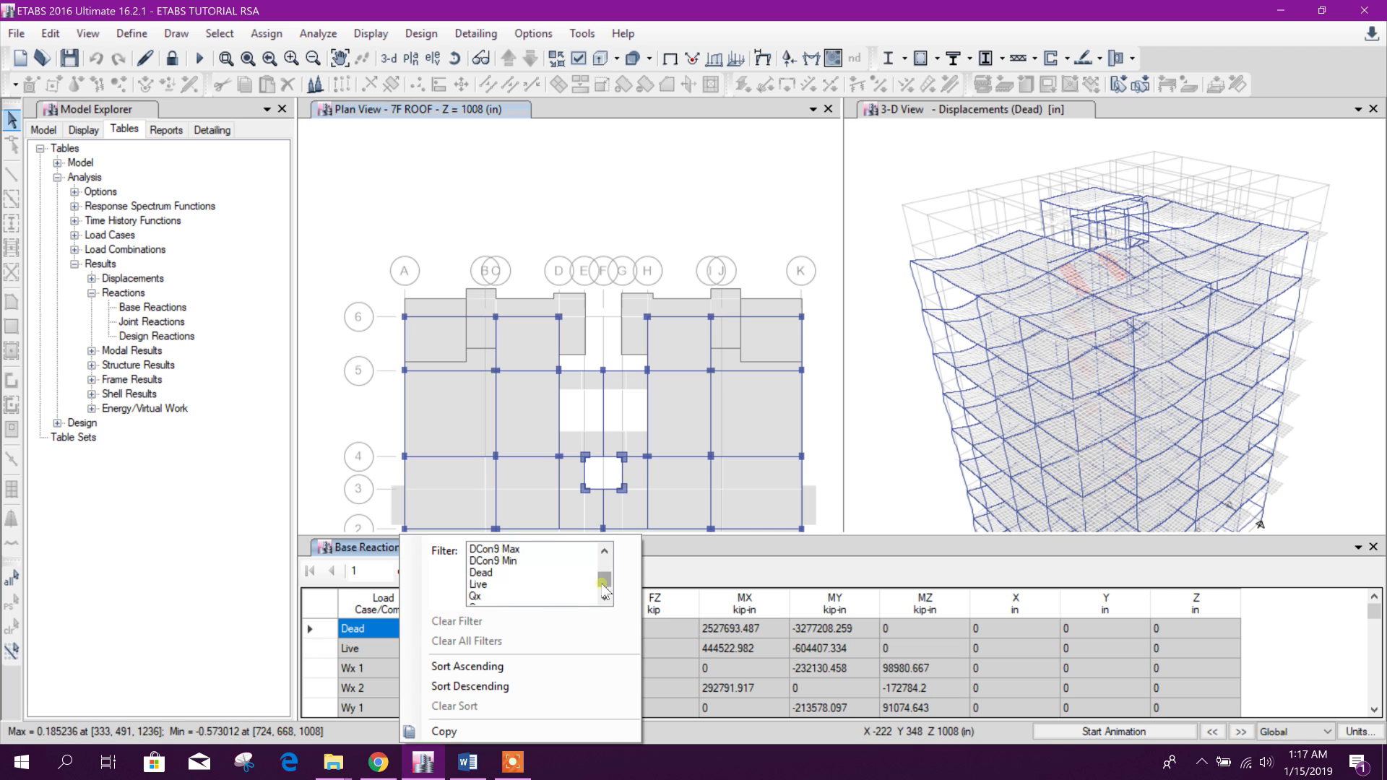
left_click_drag(602, 583, 604, 596)
scroll(589, 591, "up", 1)
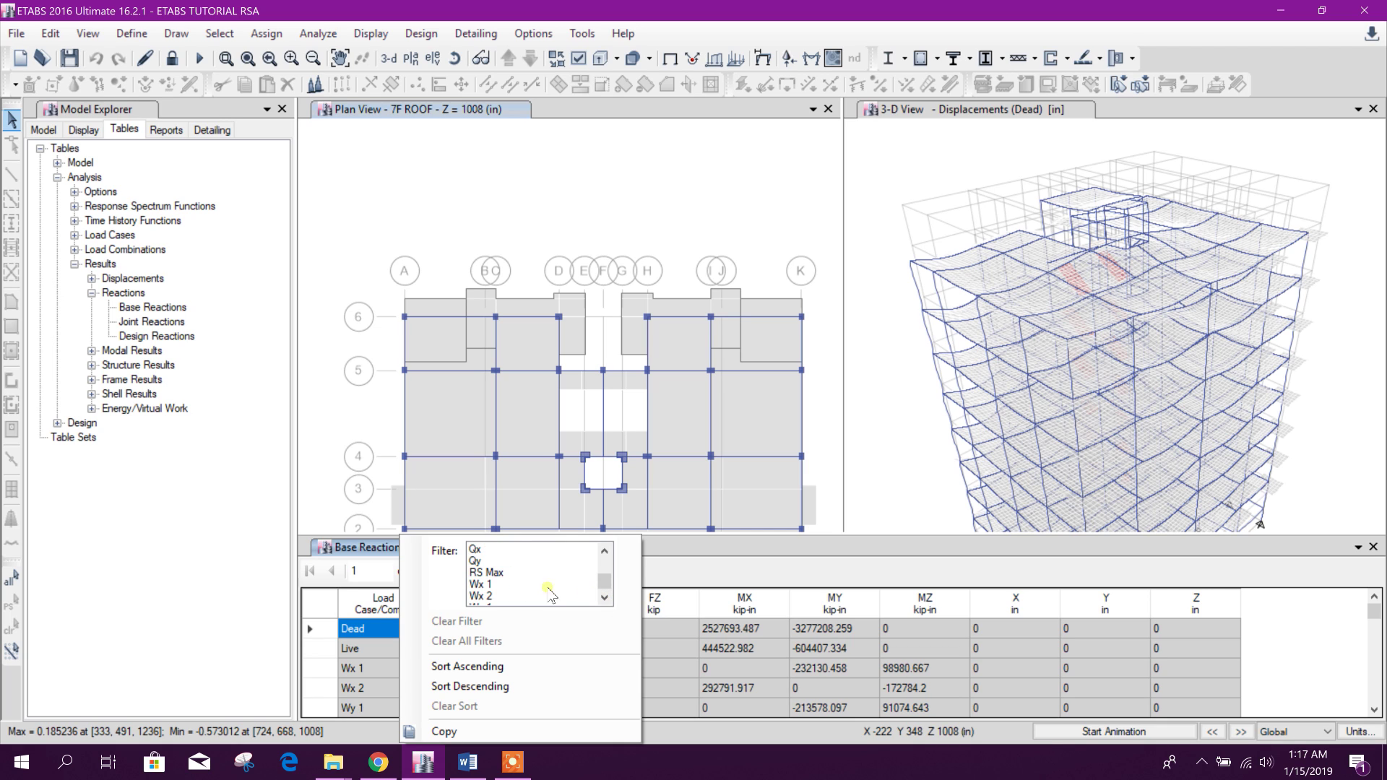
left_click(479, 550)
left_click(483, 562)
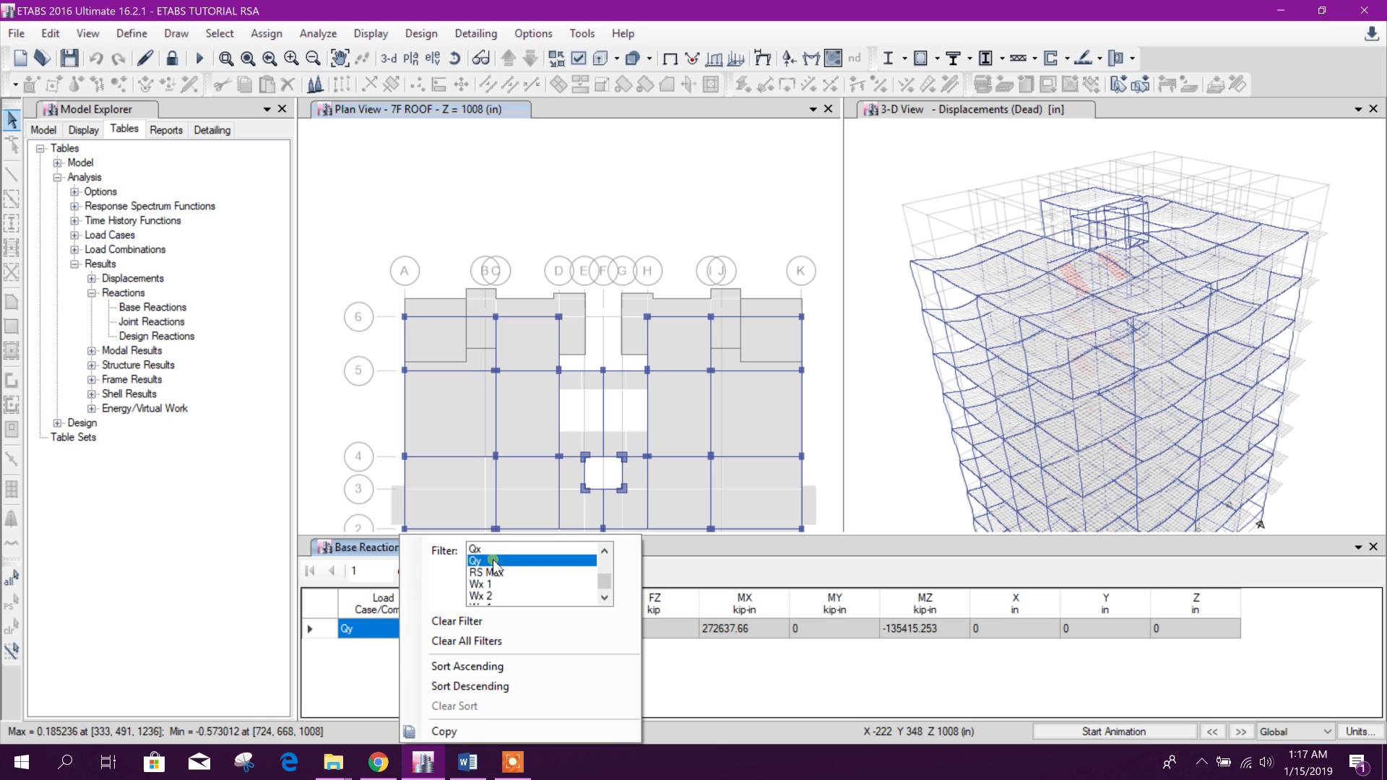
left_click(494, 550)
left_click(490, 562, "ctrl")
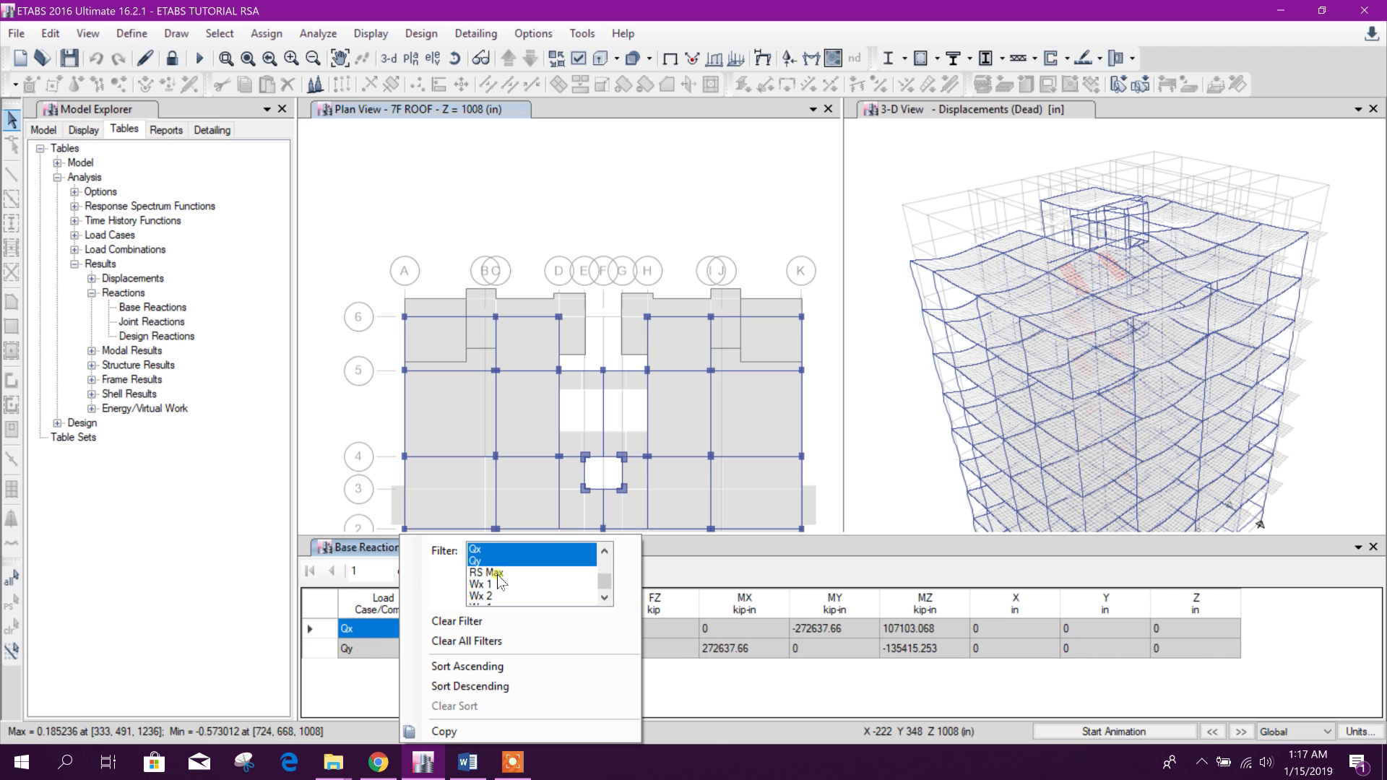
left_click(494, 573, "ctrl")
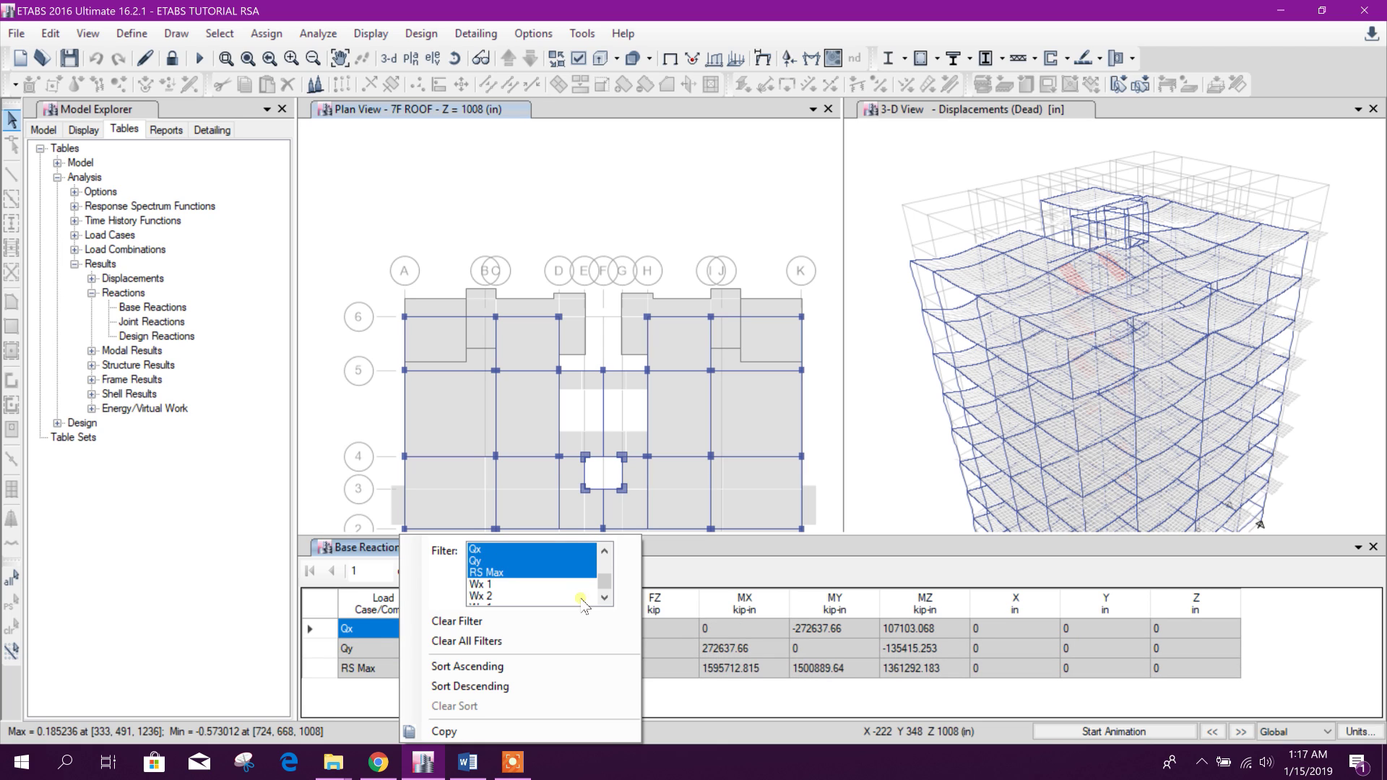
left_click(749, 576)
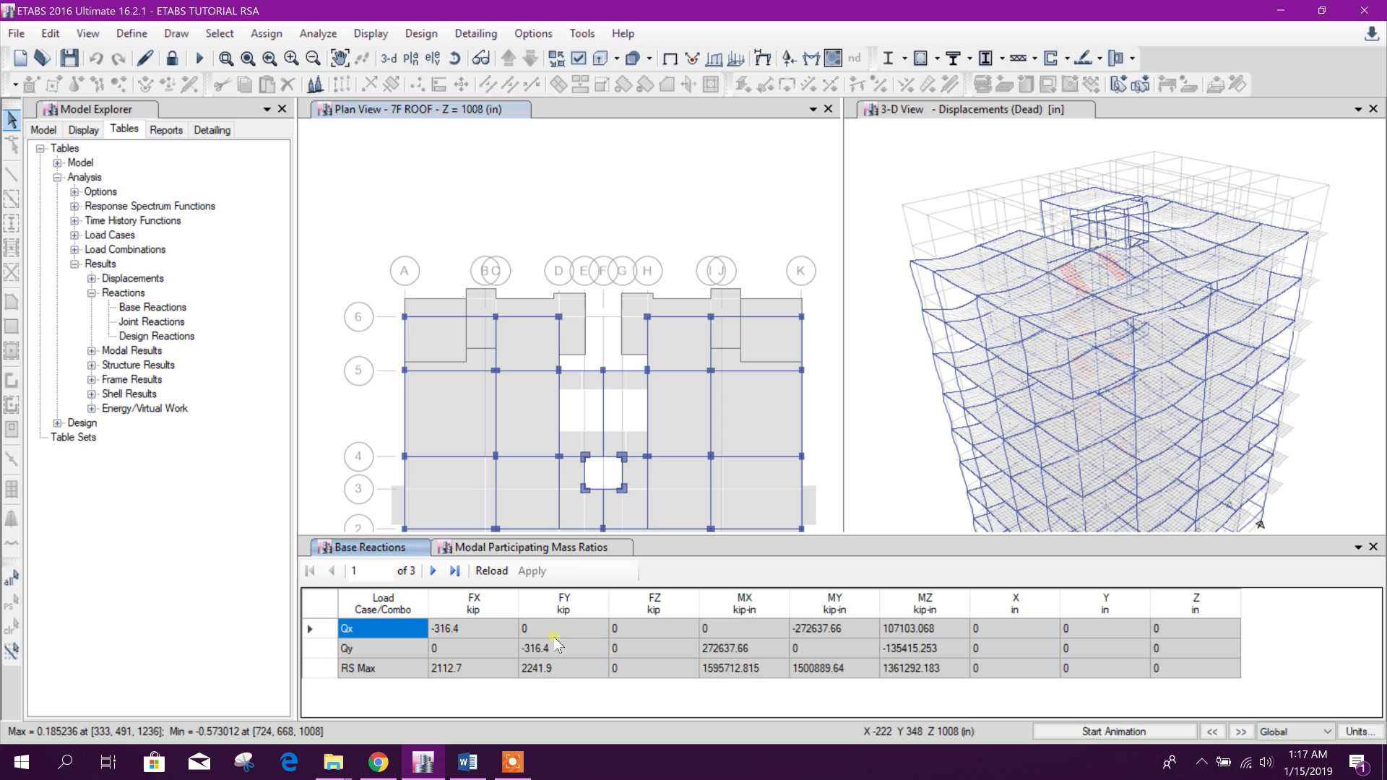
Review the scale factors of the RS load case and leave its definition and the load case list without changes.
left_click(131, 33)
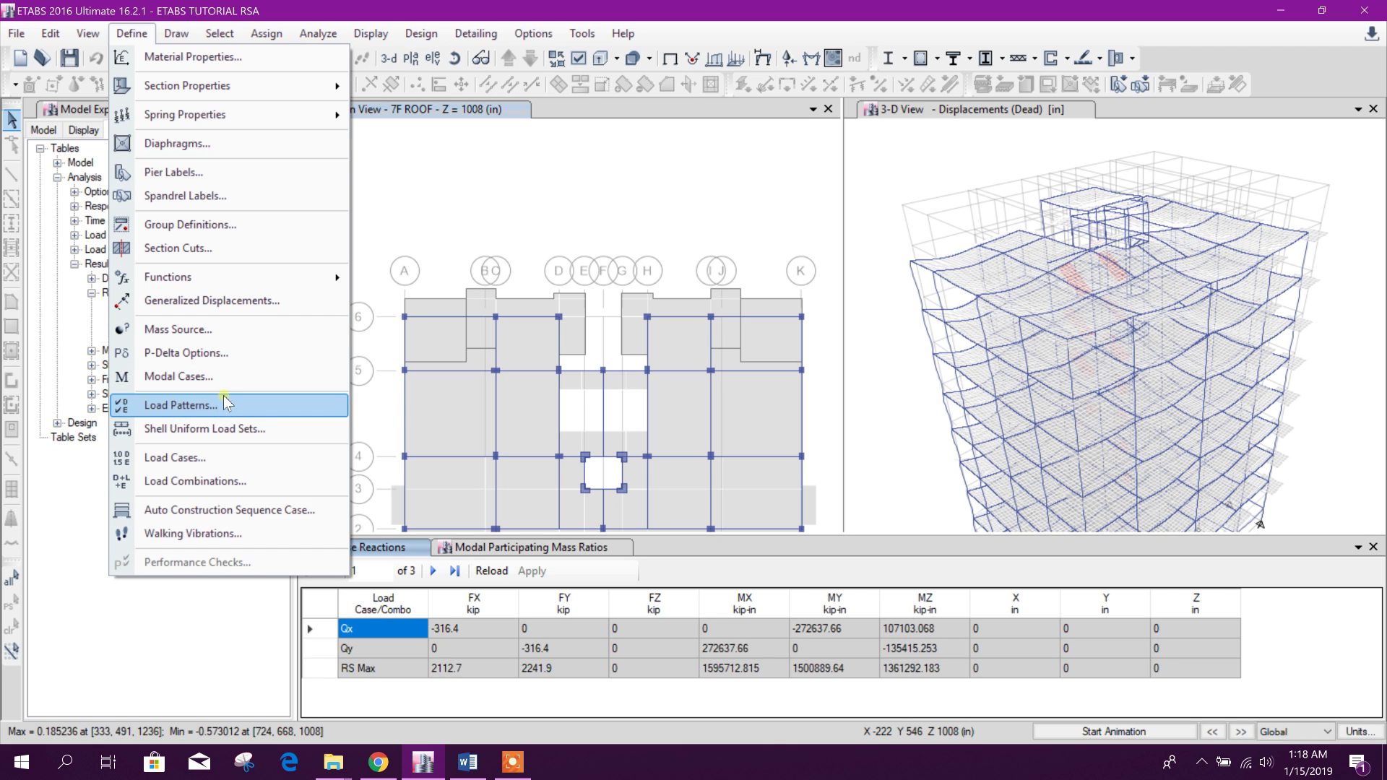
left_click(175, 458)
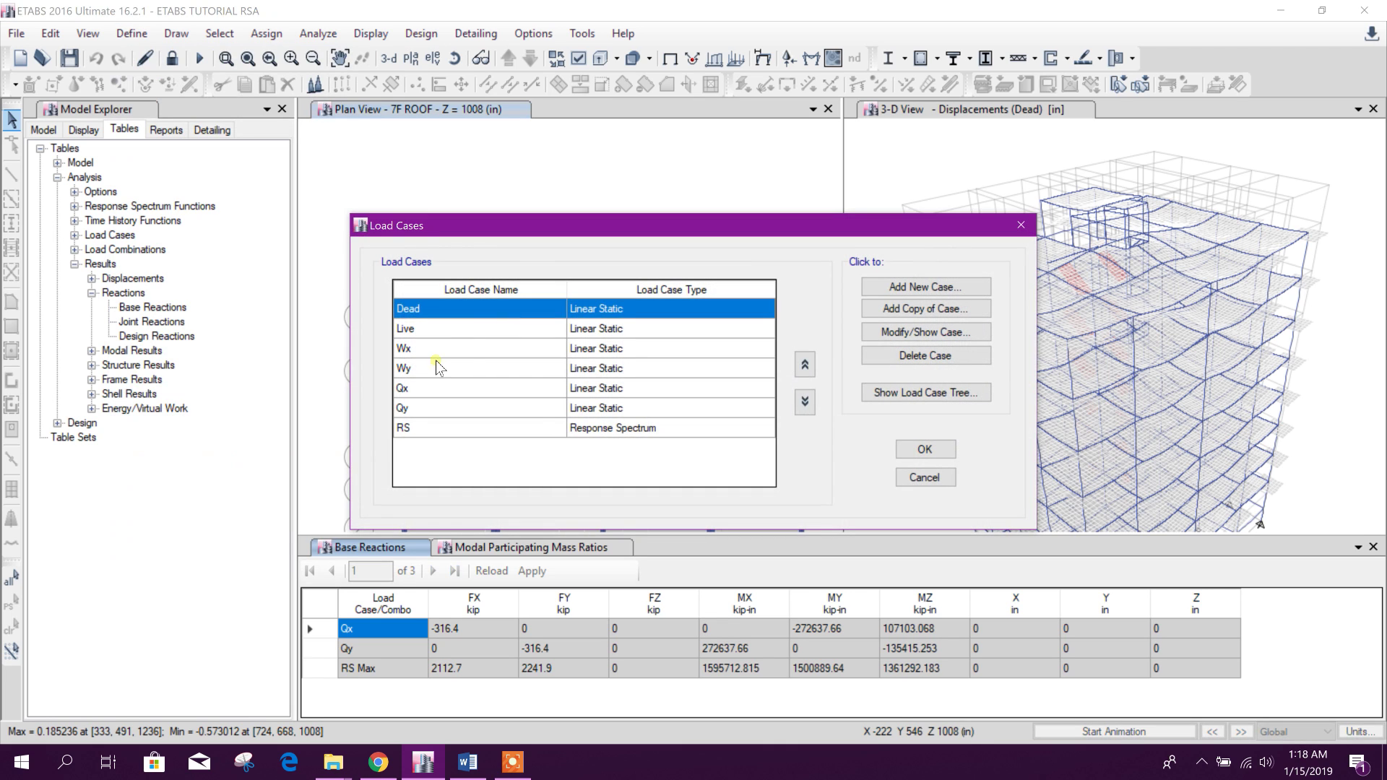
left_click(591, 431)
left_click(925, 331)
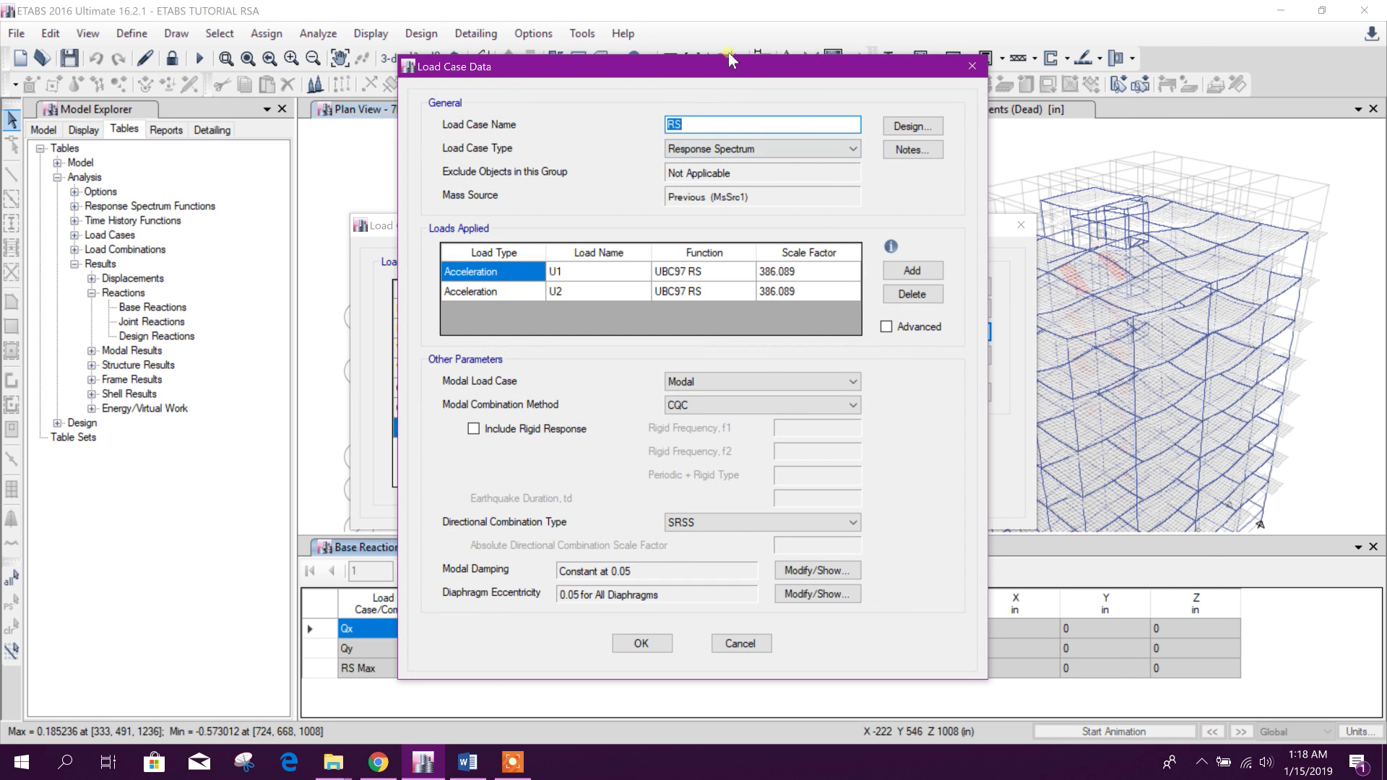
left_click_drag(735, 67, 952, 67)
left_click(1188, 61)
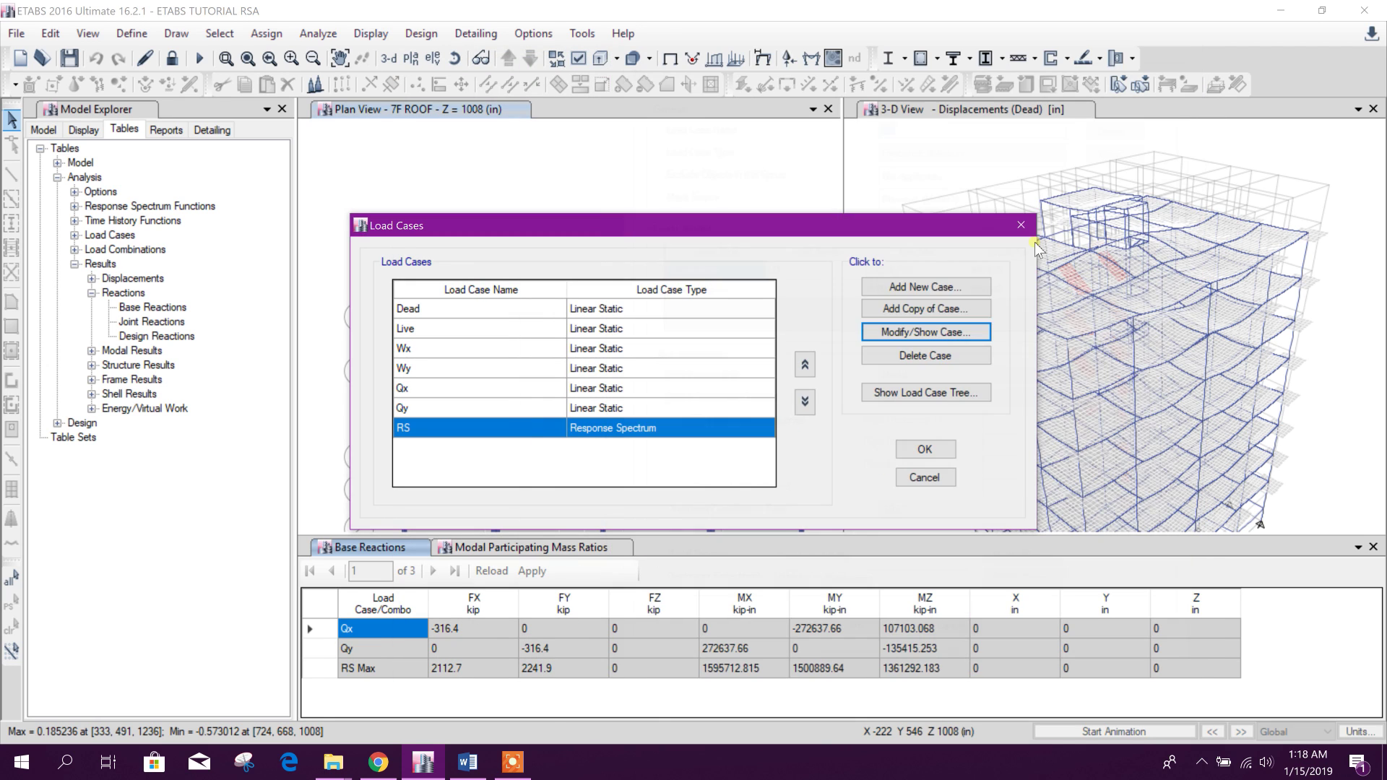
left_click(929, 477)
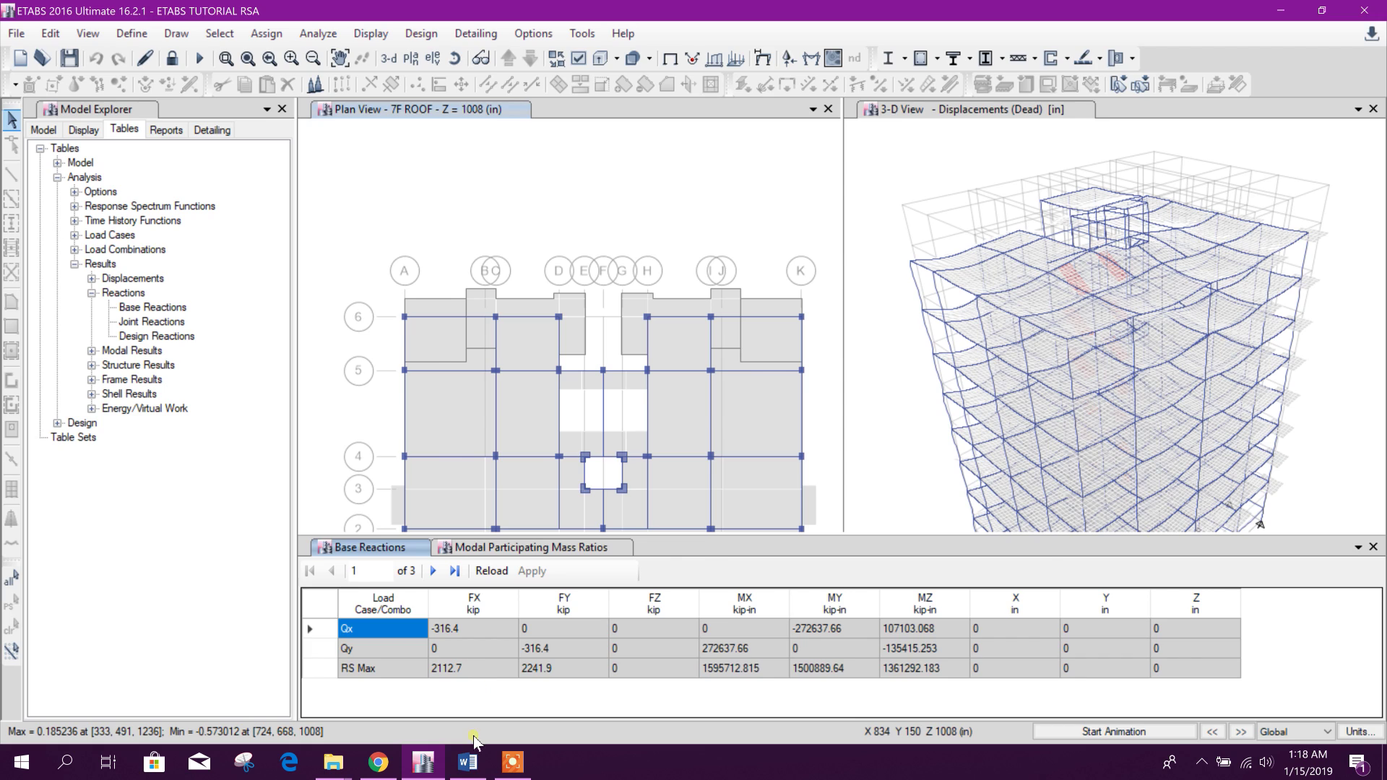
Switch to the Word notes and read how to calculate the E/RS factor and multiply it with the existing load case factor.
left_click(468, 762)
scroll(642, 559, "down", 1)
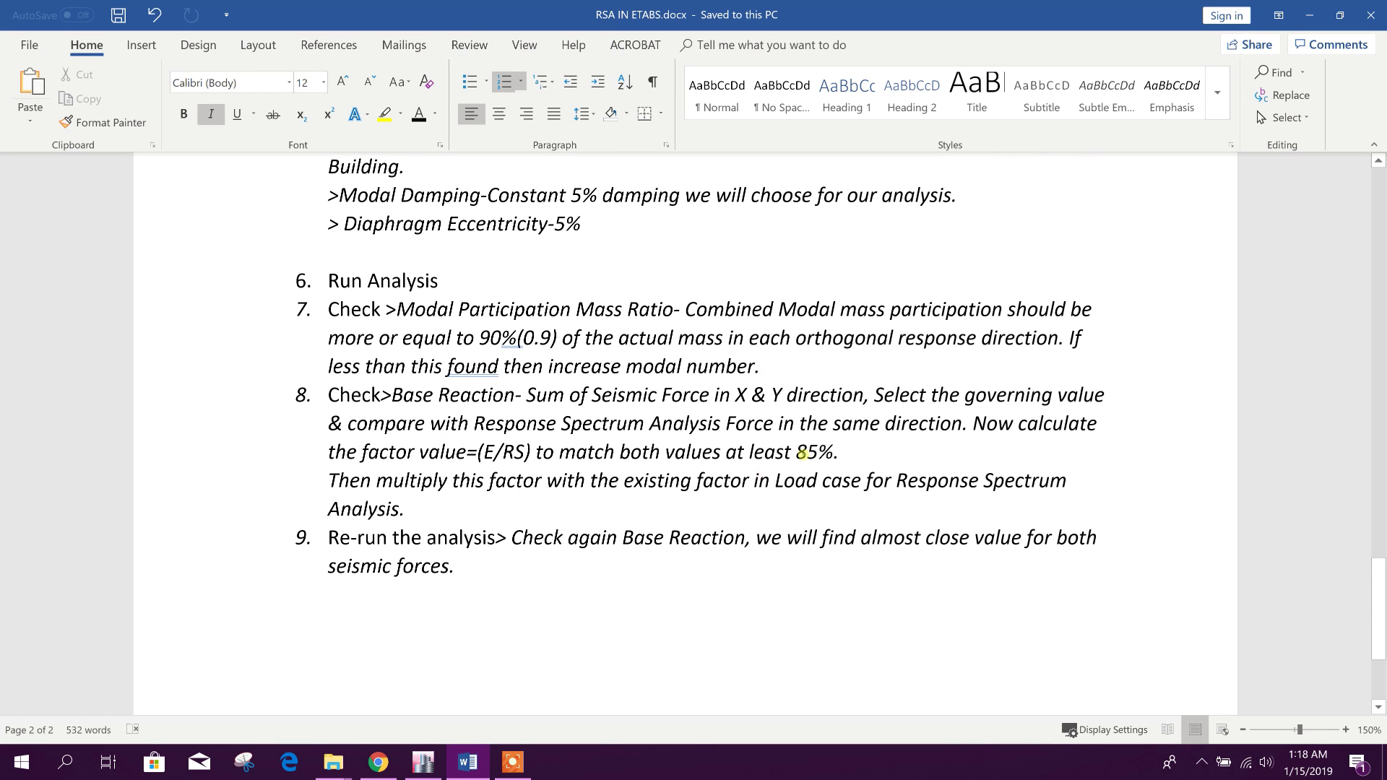
left_click_drag(840, 453, 752, 453)
left_click(487, 477)
double_click(363, 454)
left_click_drag(482, 453, 496, 454)
left_click(494, 528)
double_click(518, 453)
left_click(580, 453)
left_click(404, 506)
left_click_drag(445, 480, 897, 480)
left_click(980, 505)
Return to ETABS and examine the FY and FX base reactions of RS Max for the factor calculation.
left_click(423, 762)
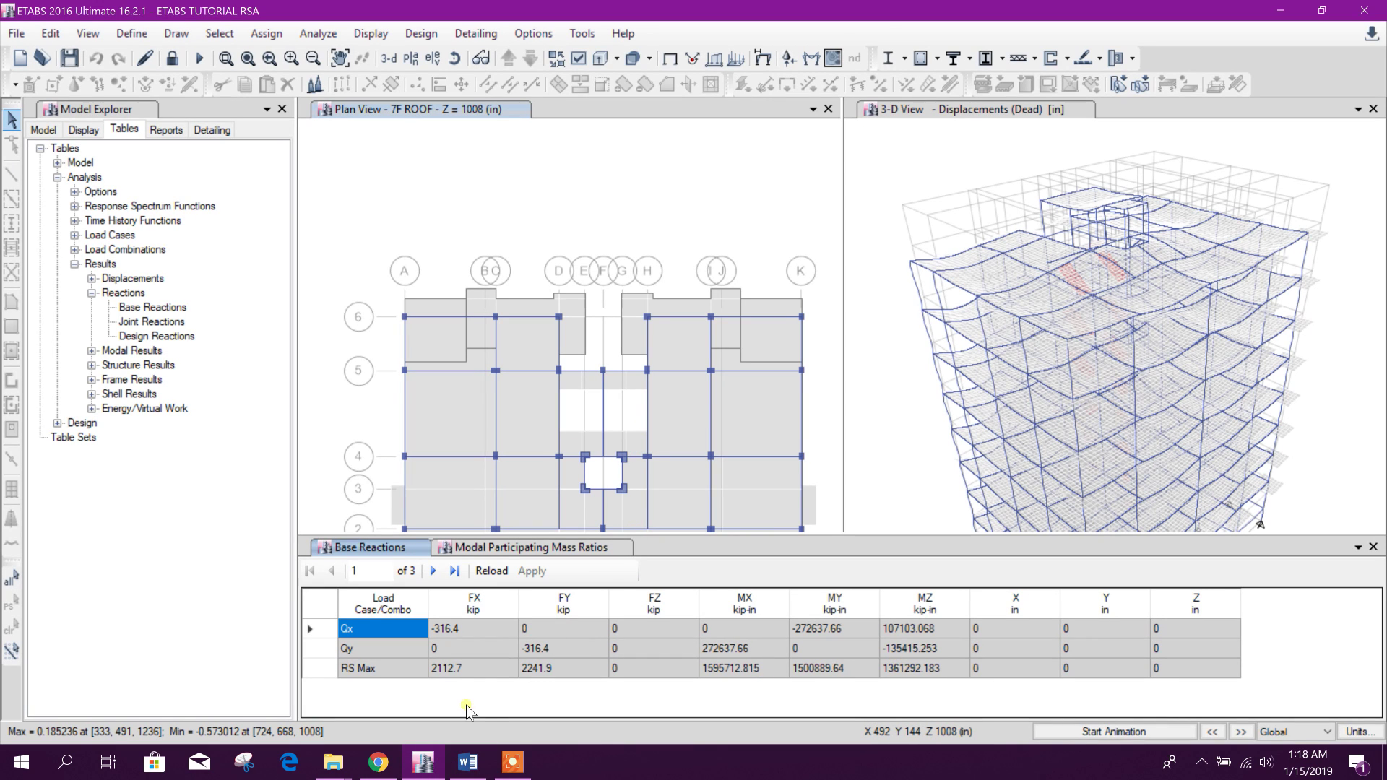
left_click(531, 668)
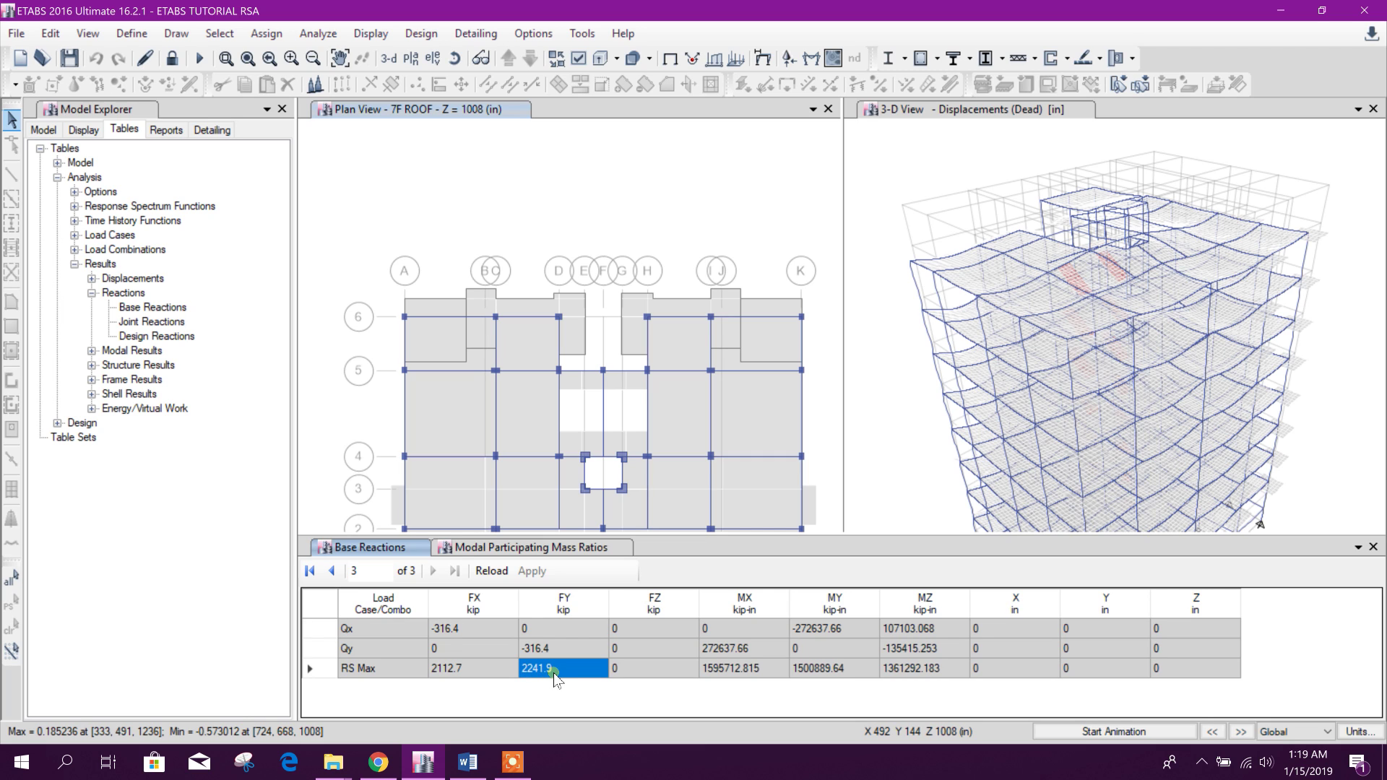
left_click(473, 671)
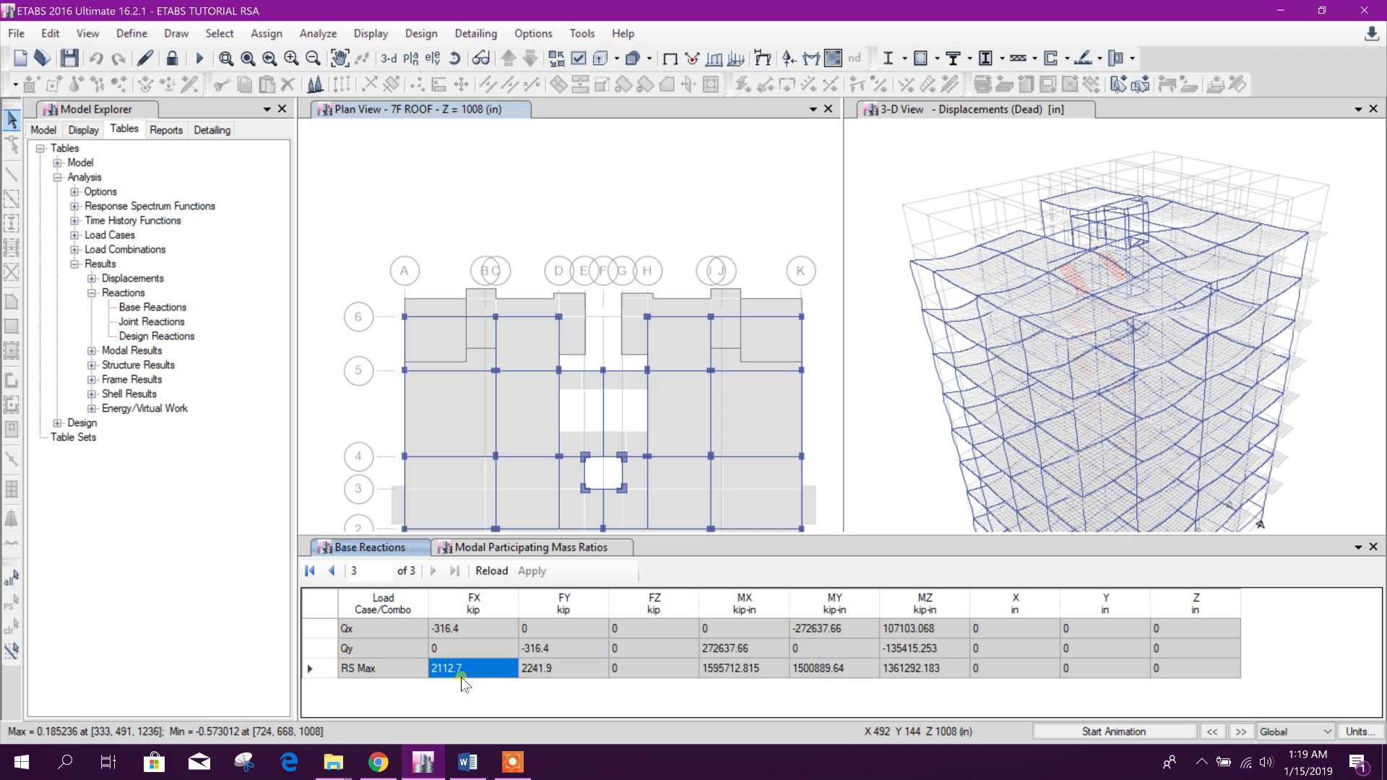
Compare the FX and FY base reactions of RS Max, and open the Windows Calculator with a cleared display.
key("Right")
key("Left")
key("Right")
key("Left")
left_click(69, 765)
type("CALC")
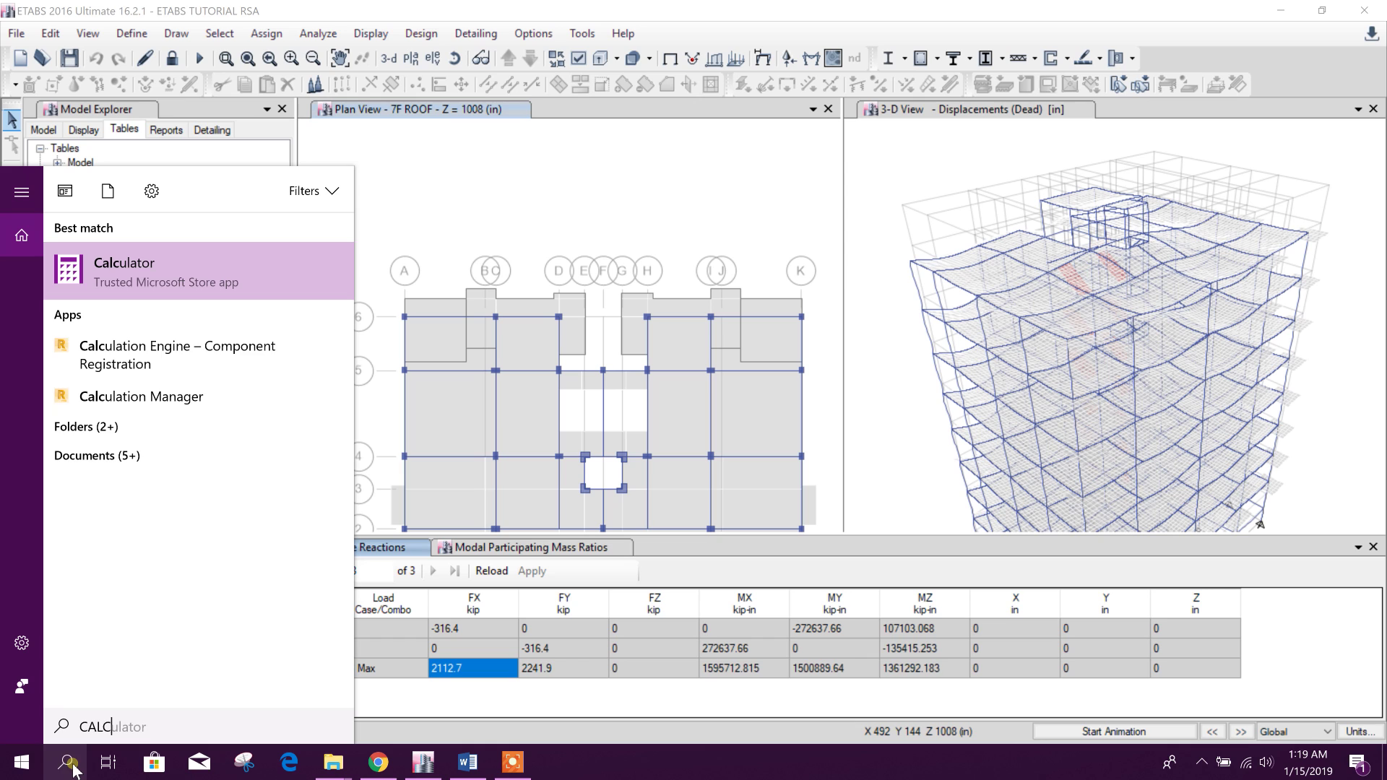
key("Return")
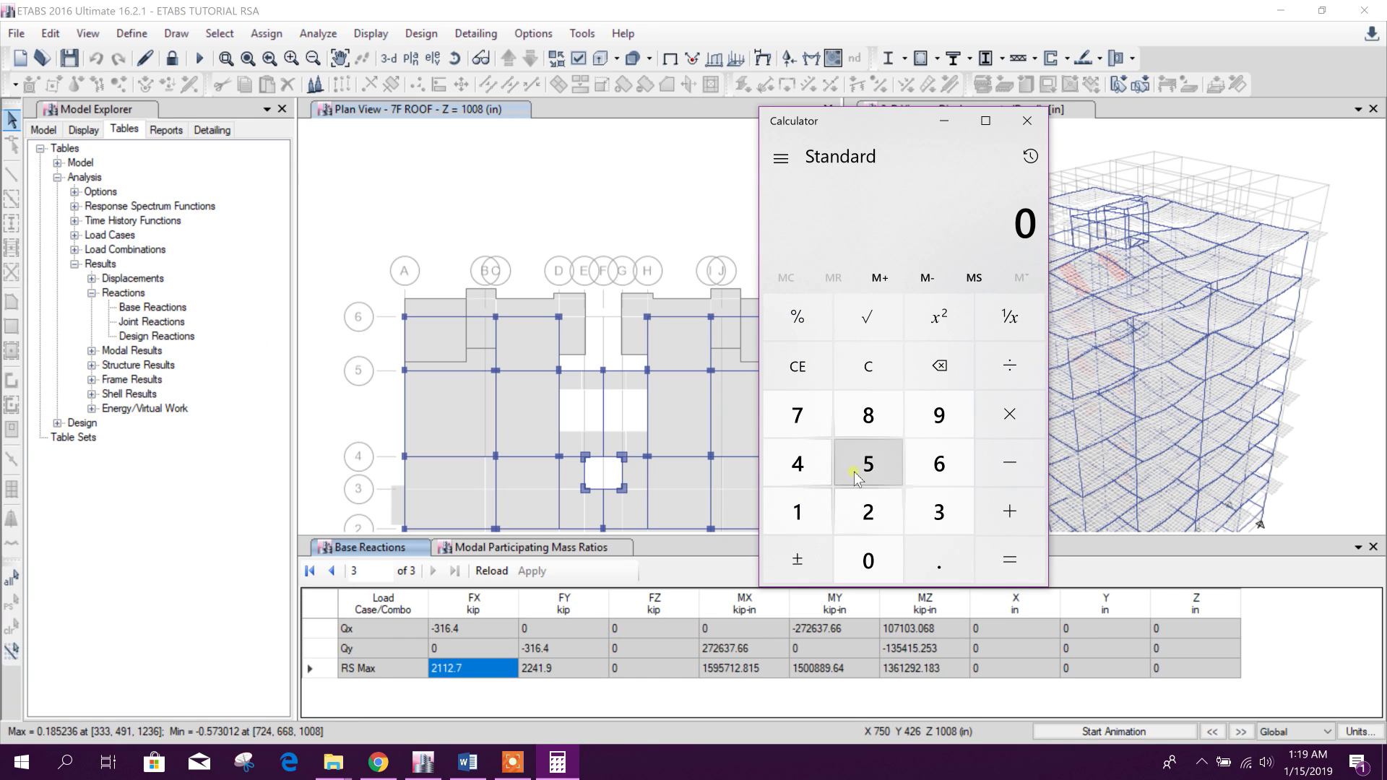
left_click(867, 509)
left_click(874, 368)
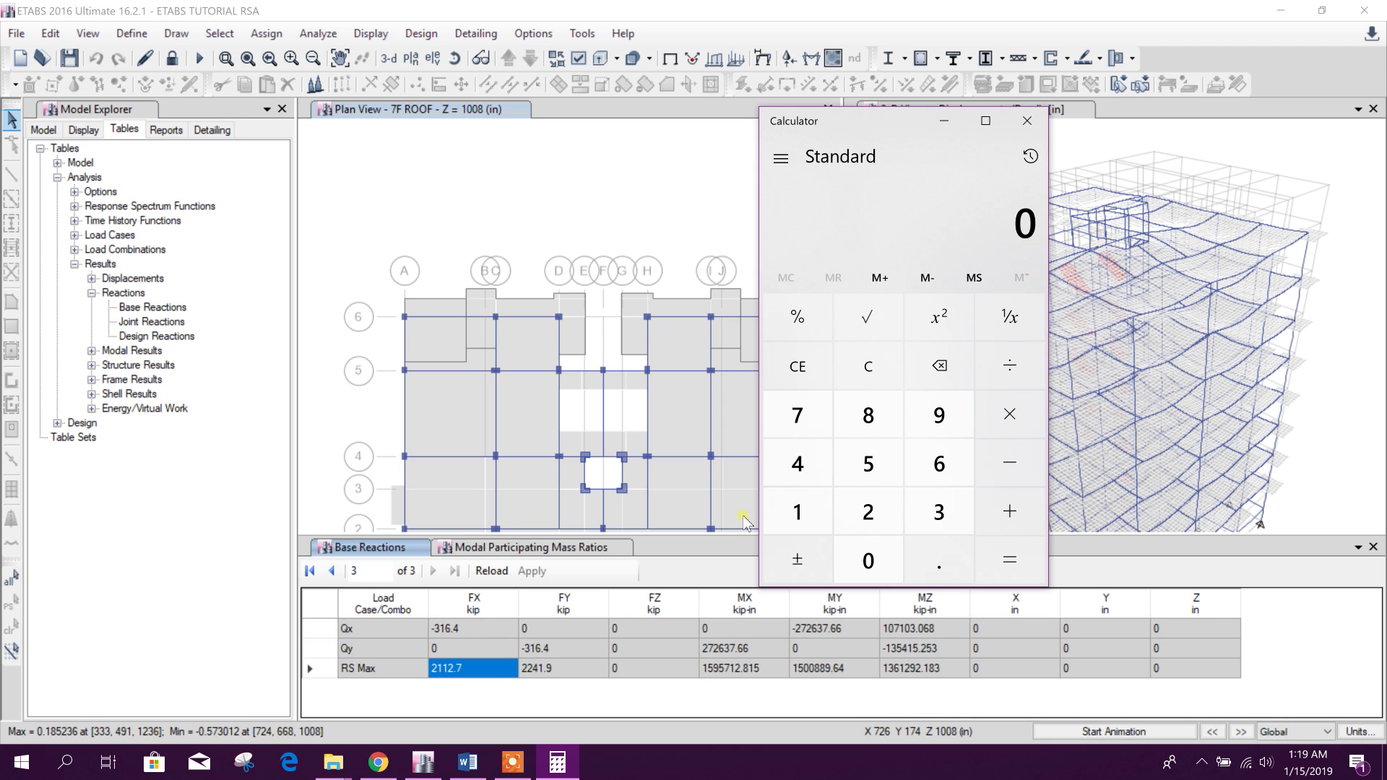
Enter the E/RS factor division in the calculator as 316.4 ÷ 2200.
left_click(939, 512)
left_click(797, 512)
left_click(939, 463)
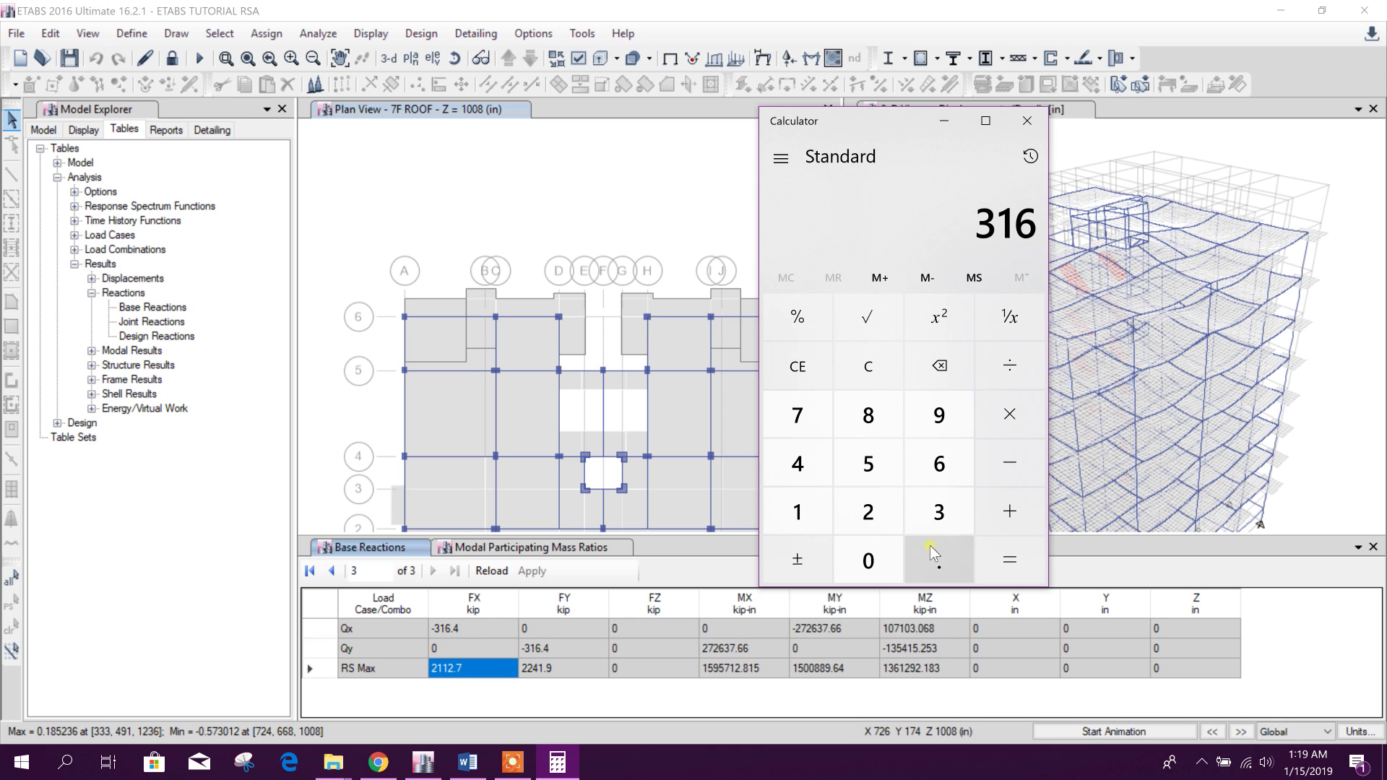
left_click(938, 561)
left_click(807, 462)
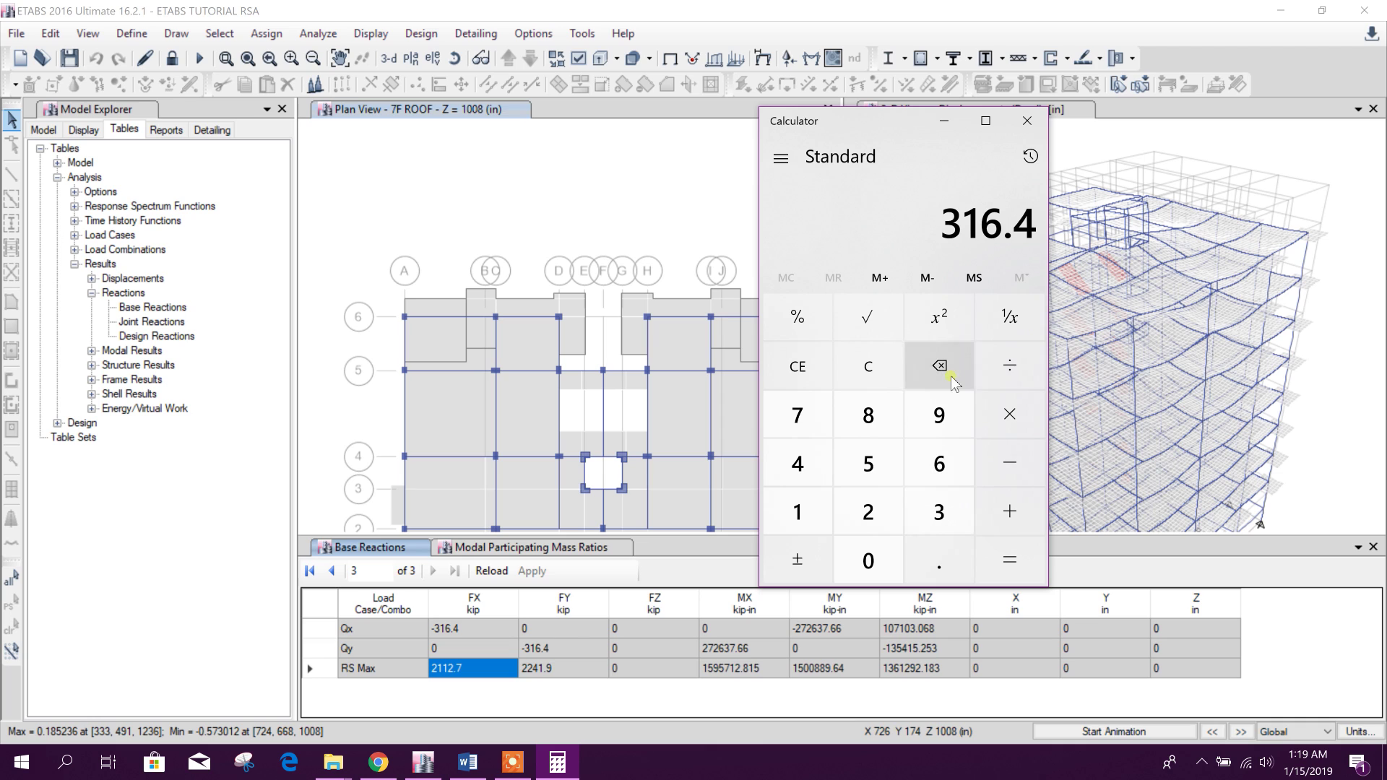
left_click(997, 381)
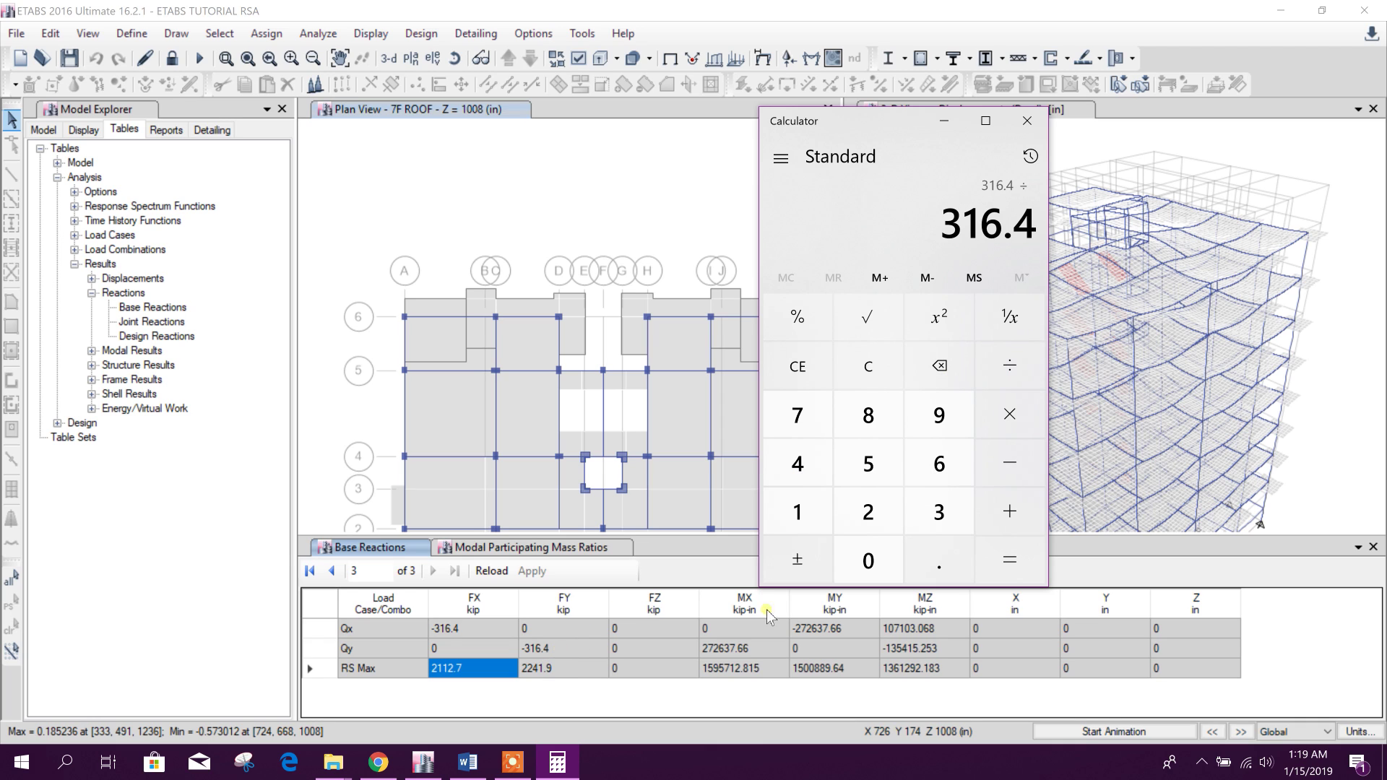
left_click(868, 511)
left_click(869, 512)
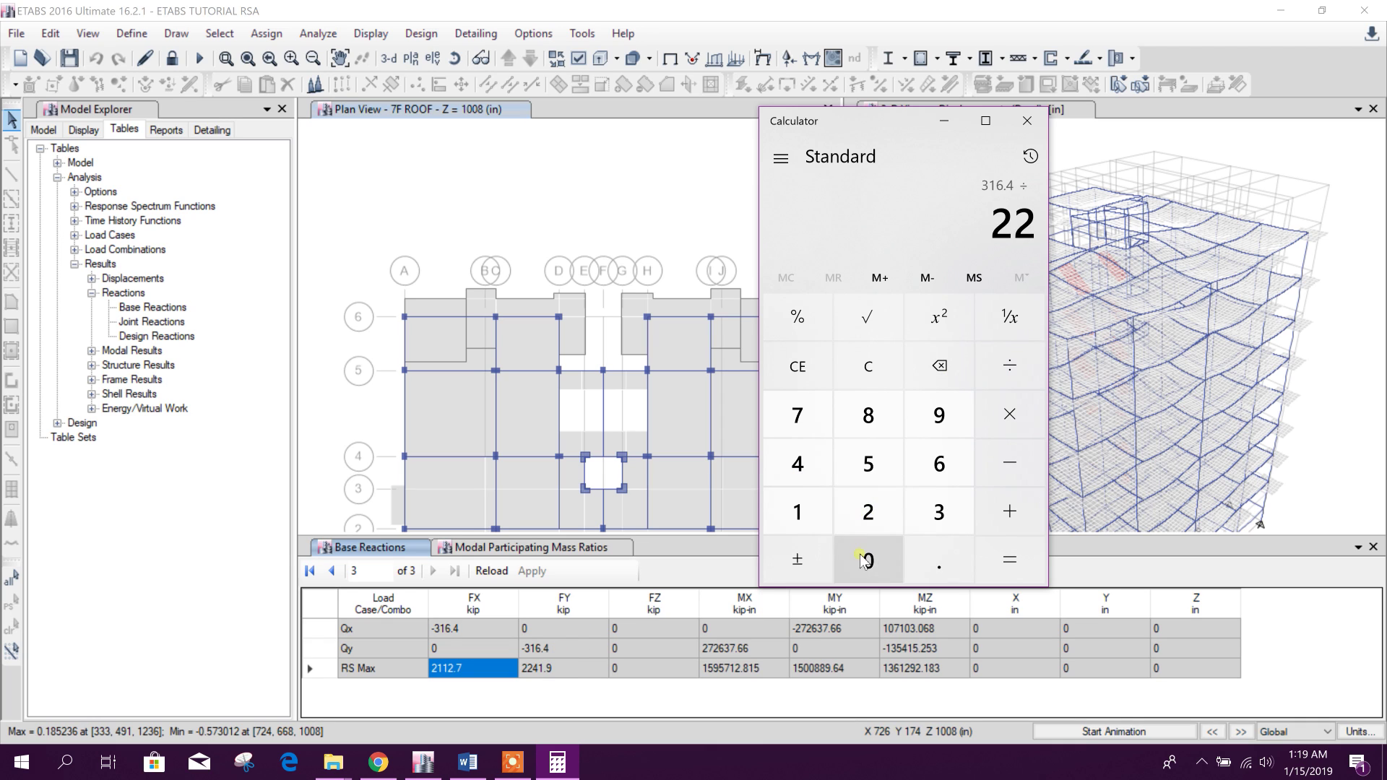
left_click(862, 561)
left_click(862, 562)
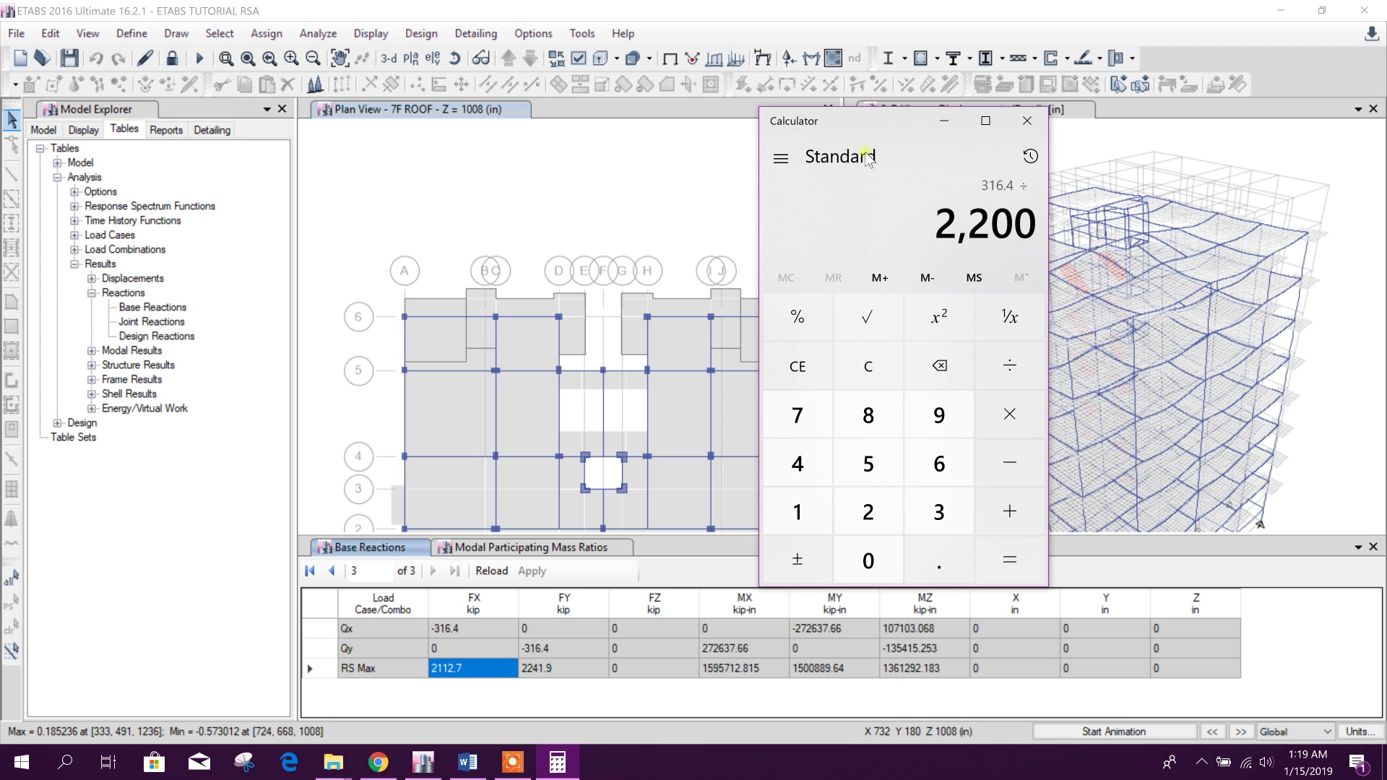
Move the calculator clear of the base reactions, compute the quotient, copy it and minimize the calculator.
left_click_drag(874, 120, 632, 81)
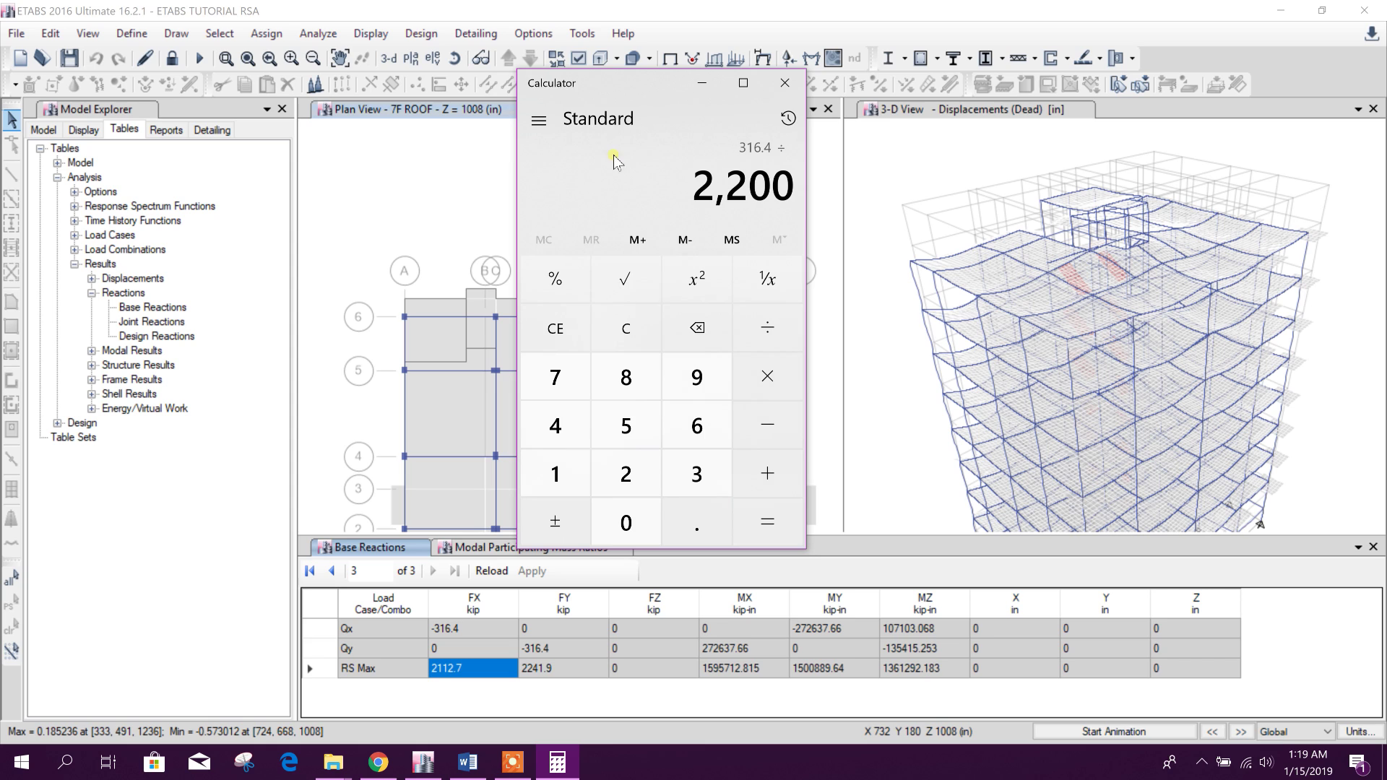
left_click_drag(625, 90, 730, 72)
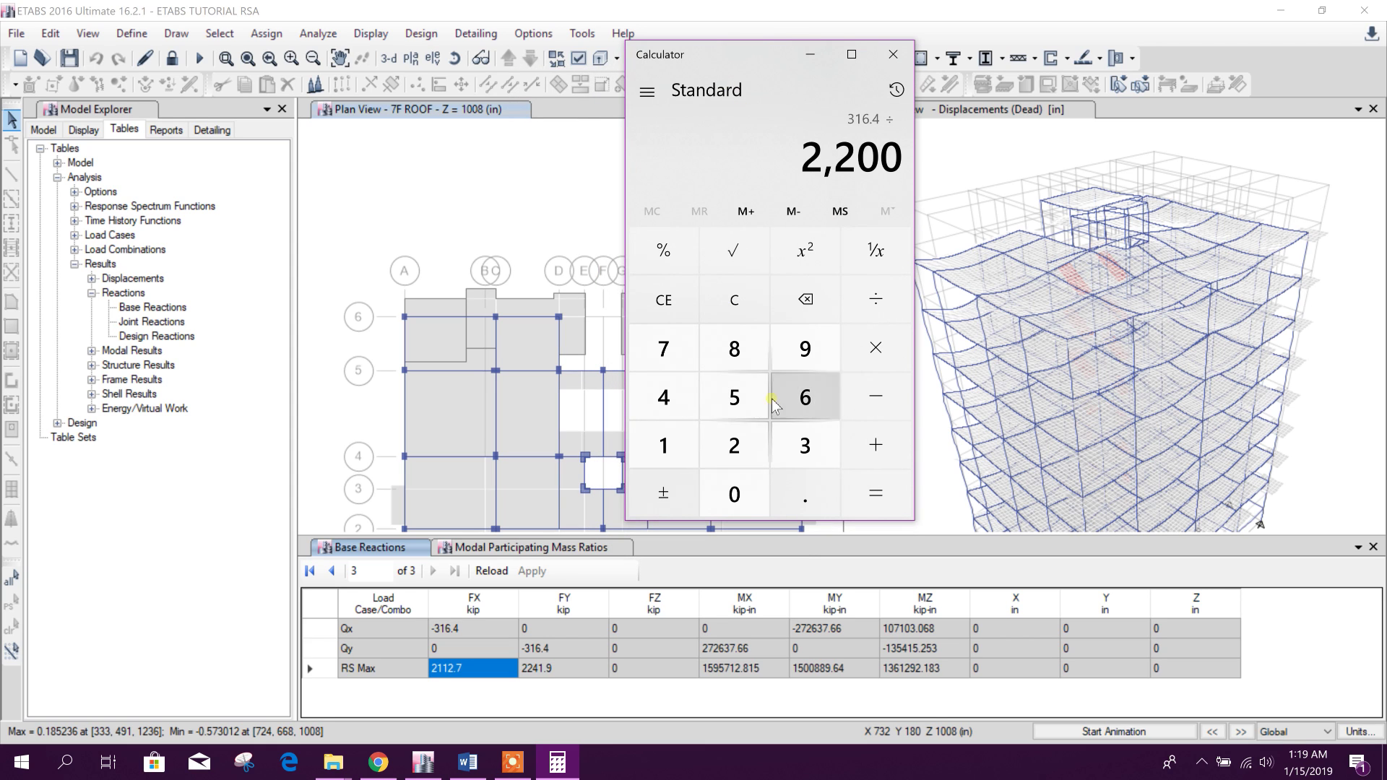
left_click(875, 487)
right_click(740, 152)
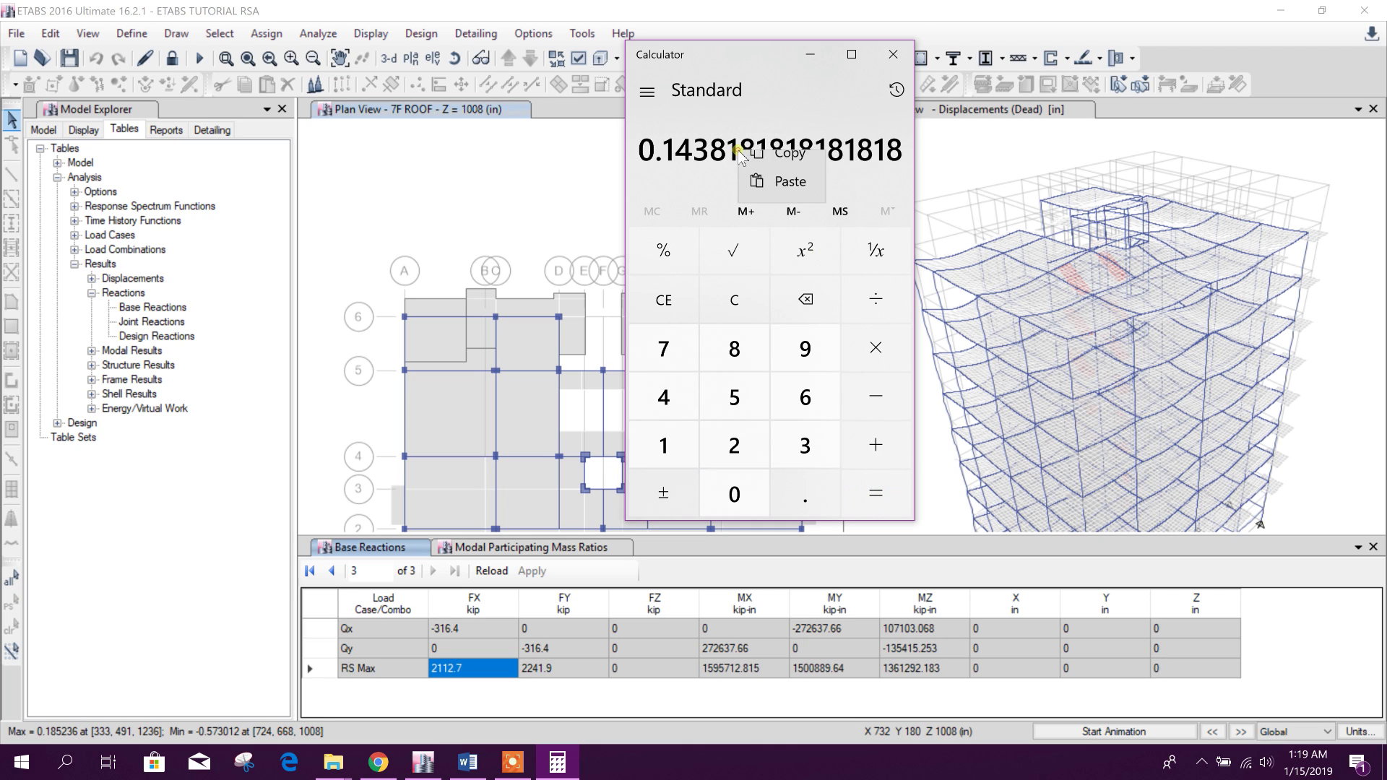
left_click(784, 154)
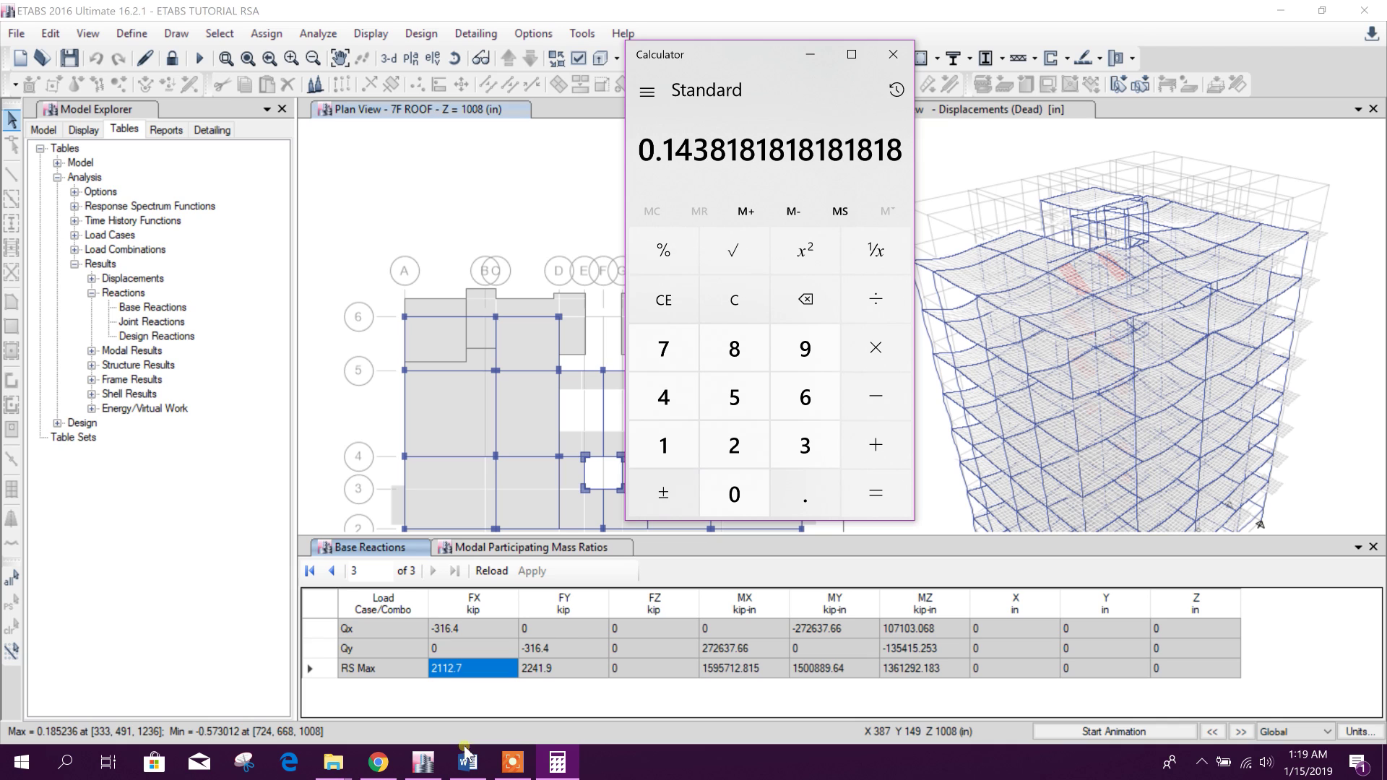
left_click(809, 55)
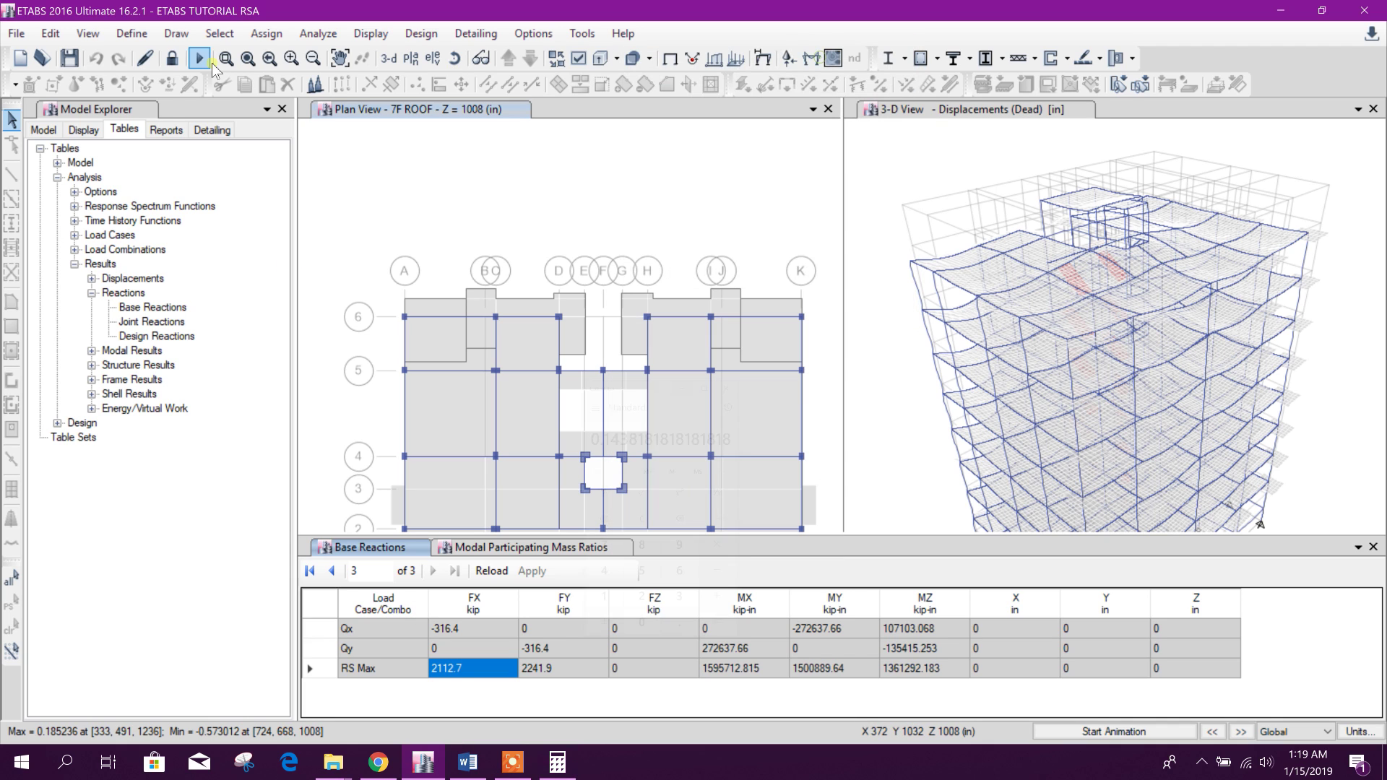
Open the RS load case definition and multiply the U1 scale factor 386.089 by the copied factor 0.1438181818181818.
left_click(132, 33)
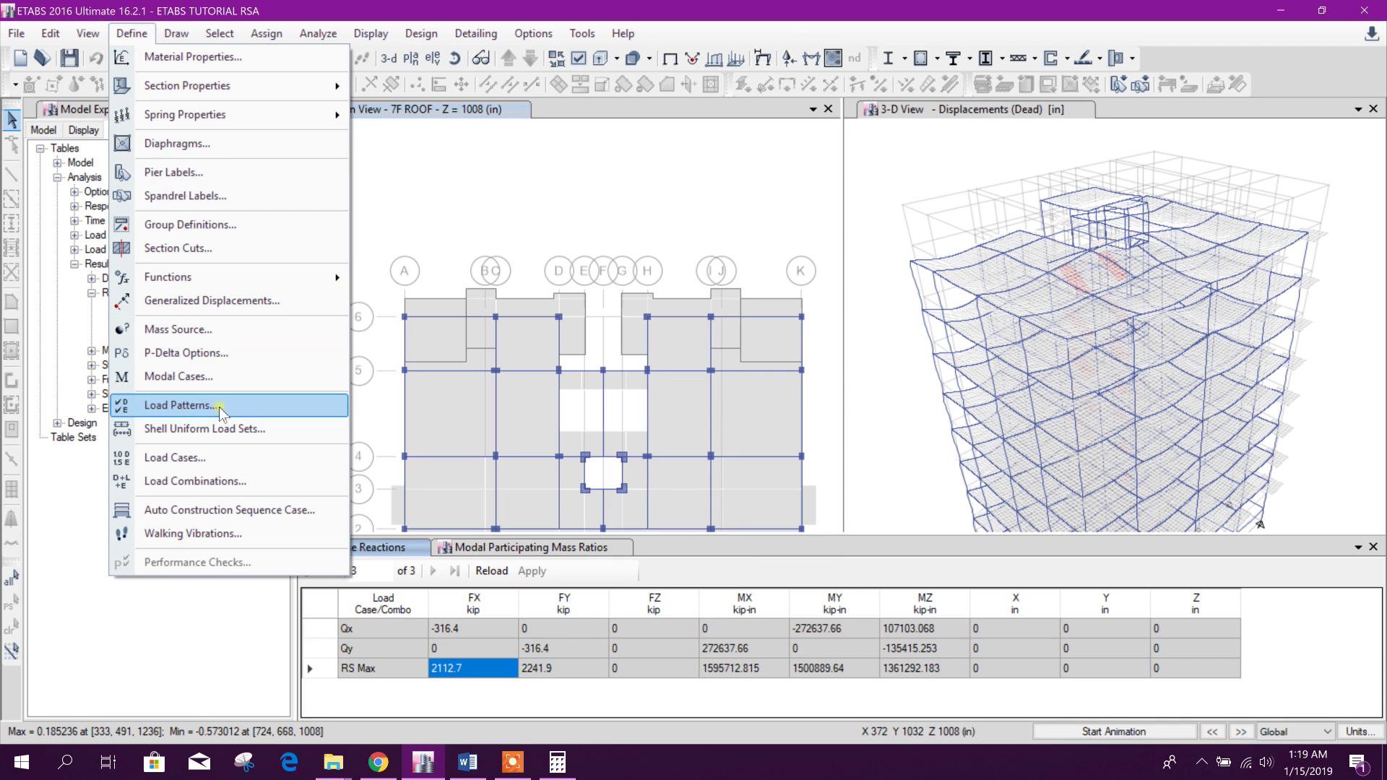
left_click(219, 459)
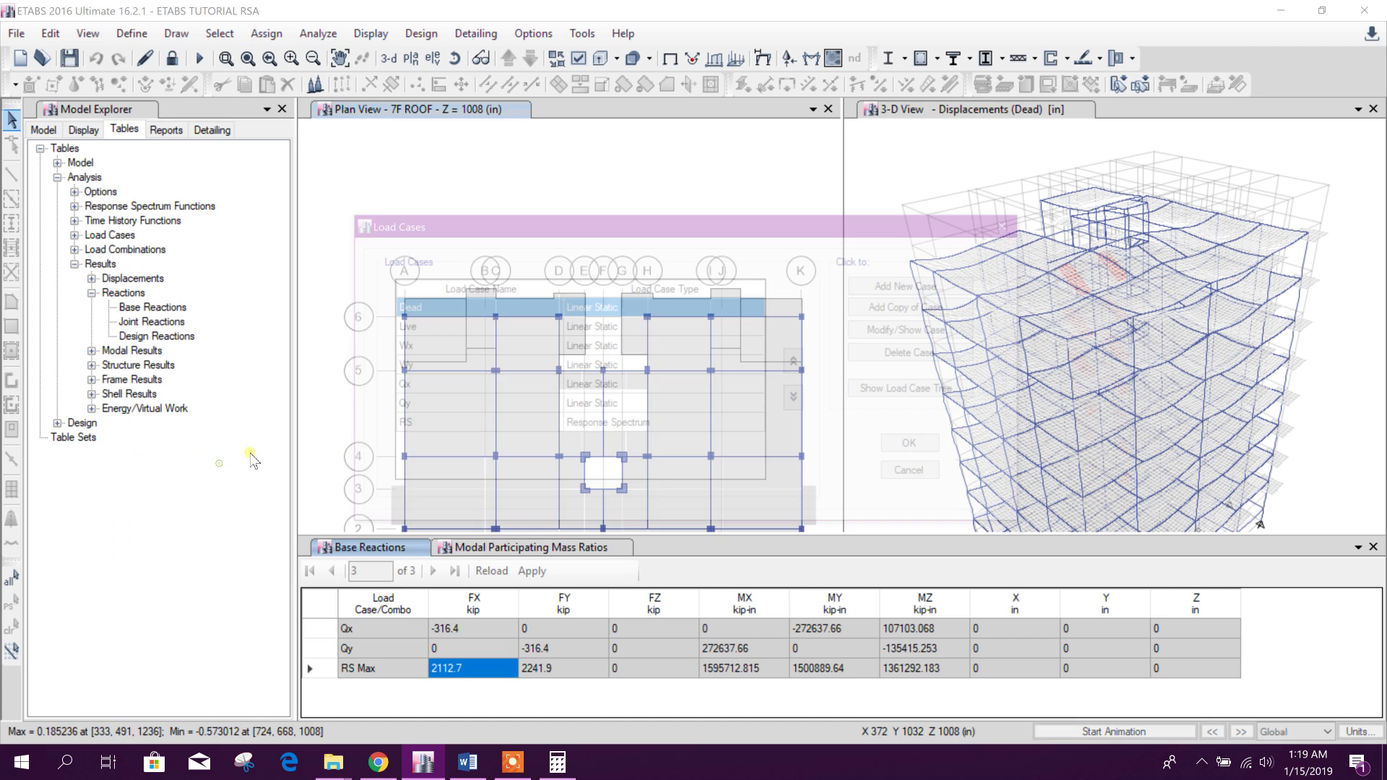
left_click_drag(720, 231, 744, 185)
left_click(663, 377)
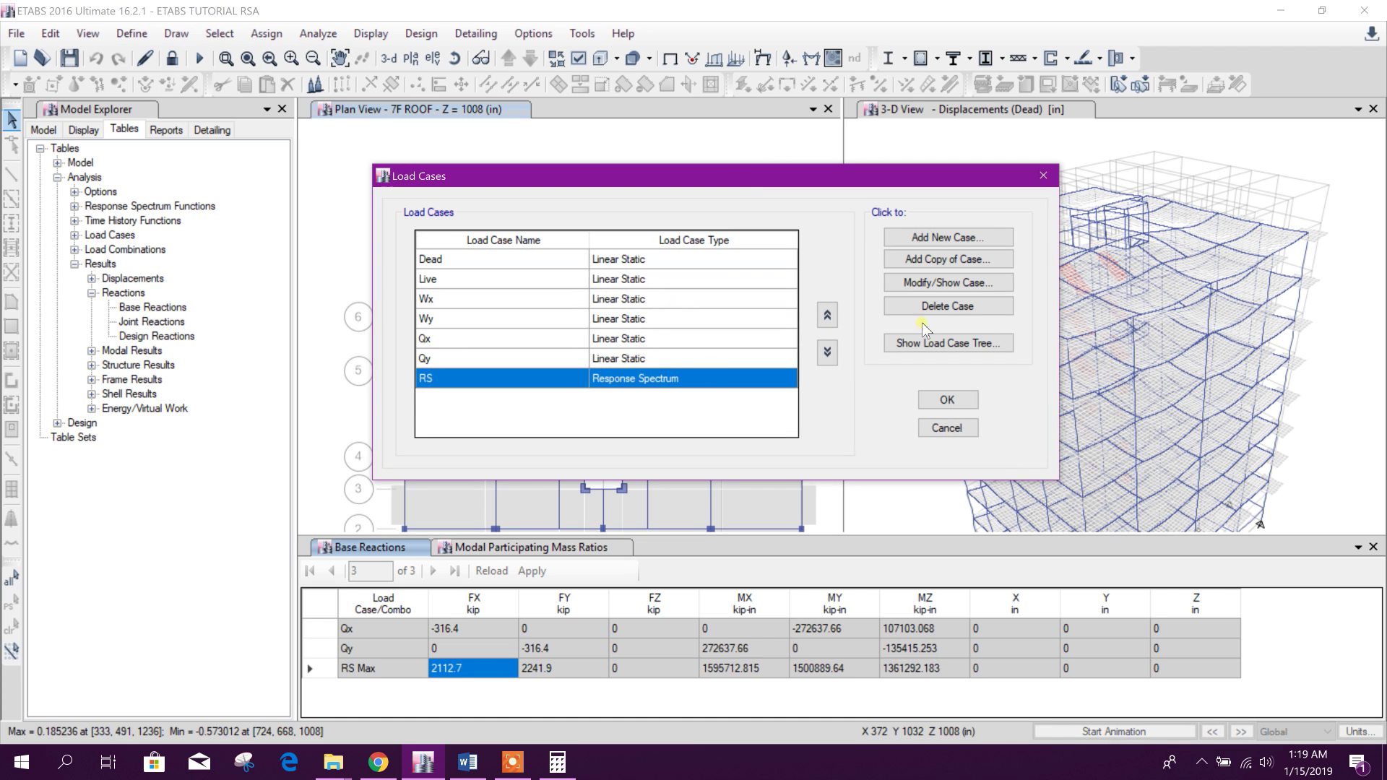
left_click(947, 282)
left_click(818, 273)
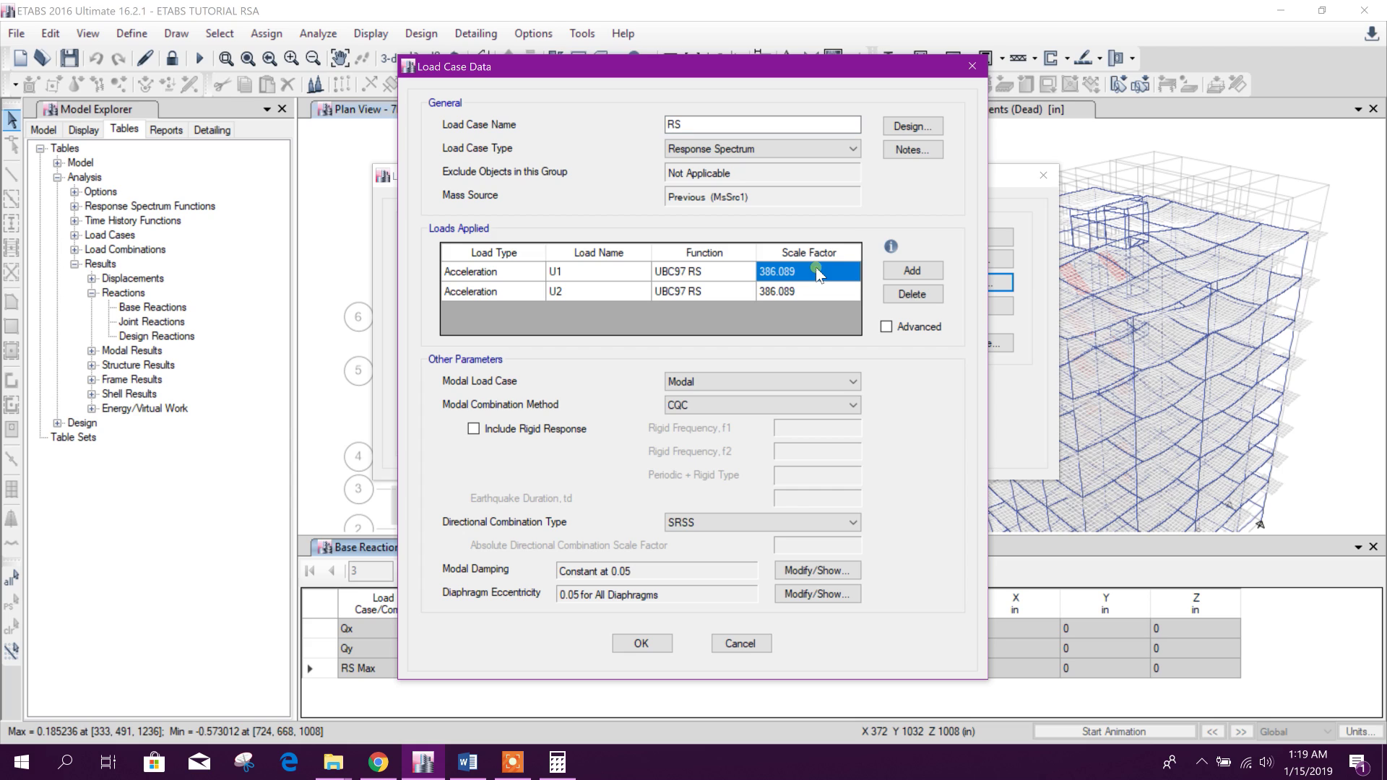
left_click(809, 271)
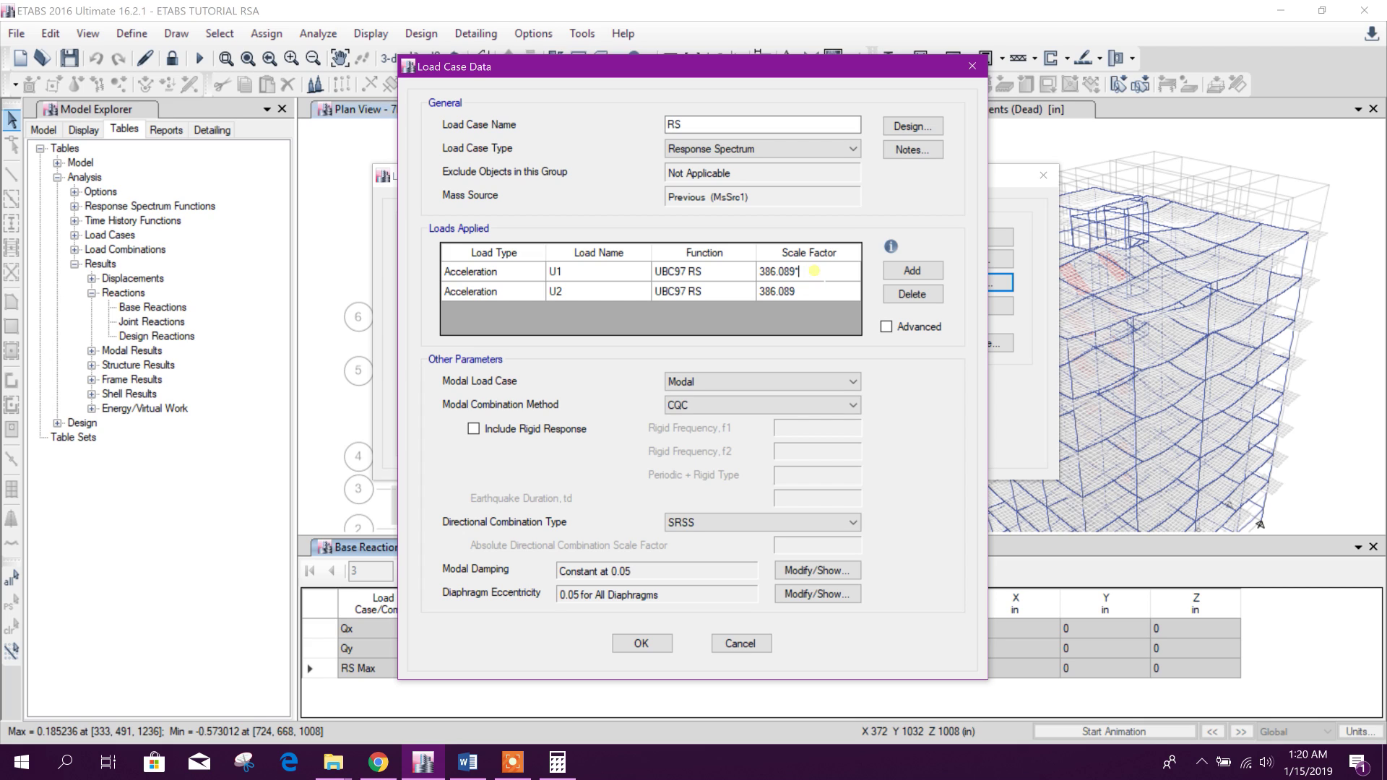
type("*")
key("ctrl+v")
Multiply the U2 scale factor by the same copied factor and accept the RS load case changes, including deletion of dependent results.
left_click(824, 291)
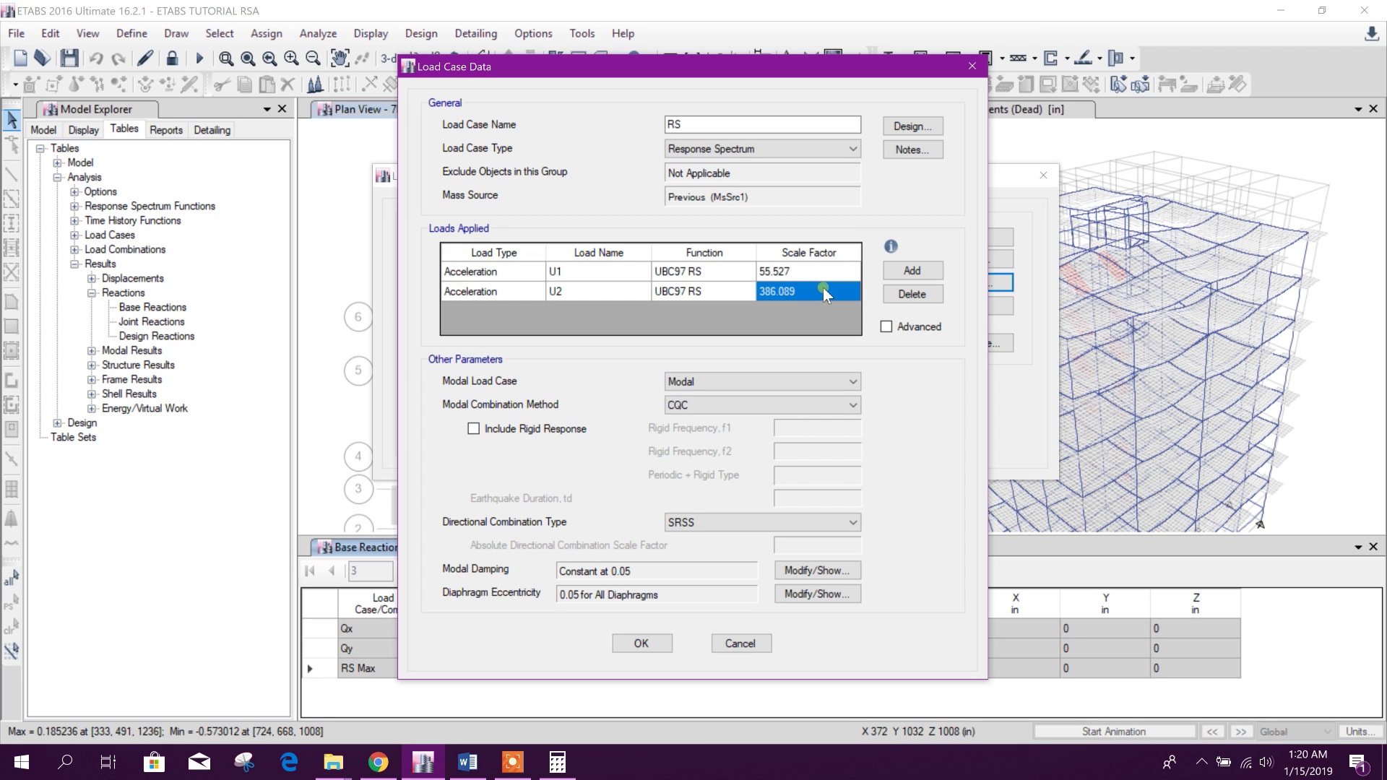
left_click(823, 288)
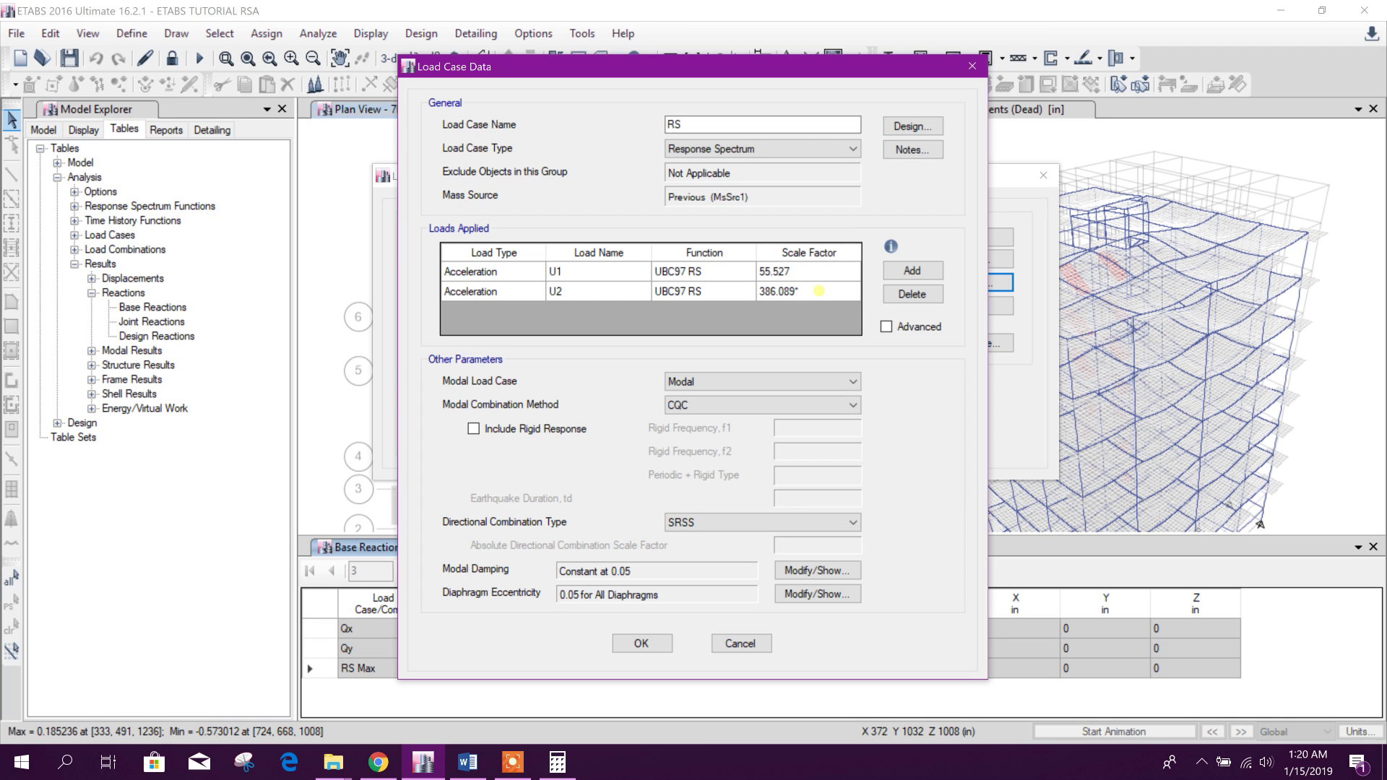
type("*")
key("ctrl+v")
left_click(821, 279)
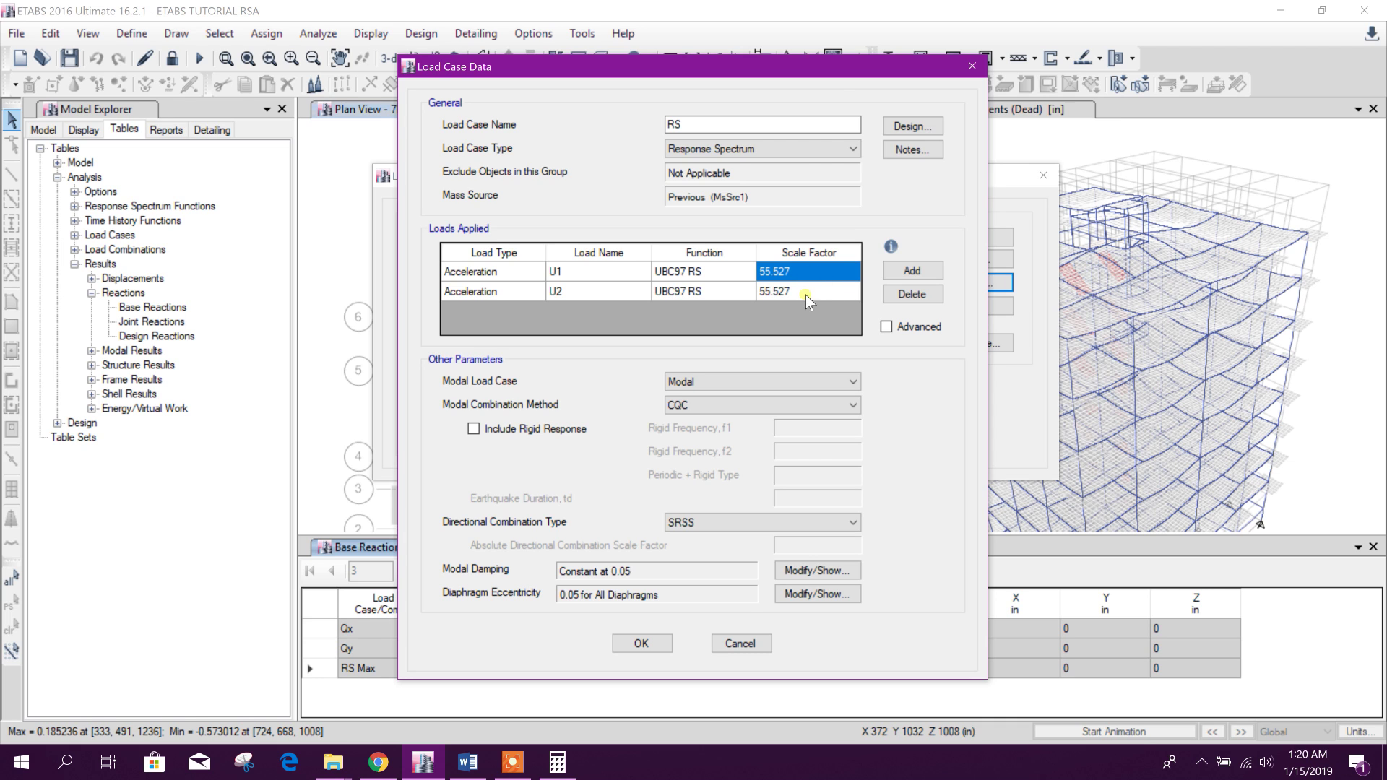
left_click_drag(830, 70, 778, 46)
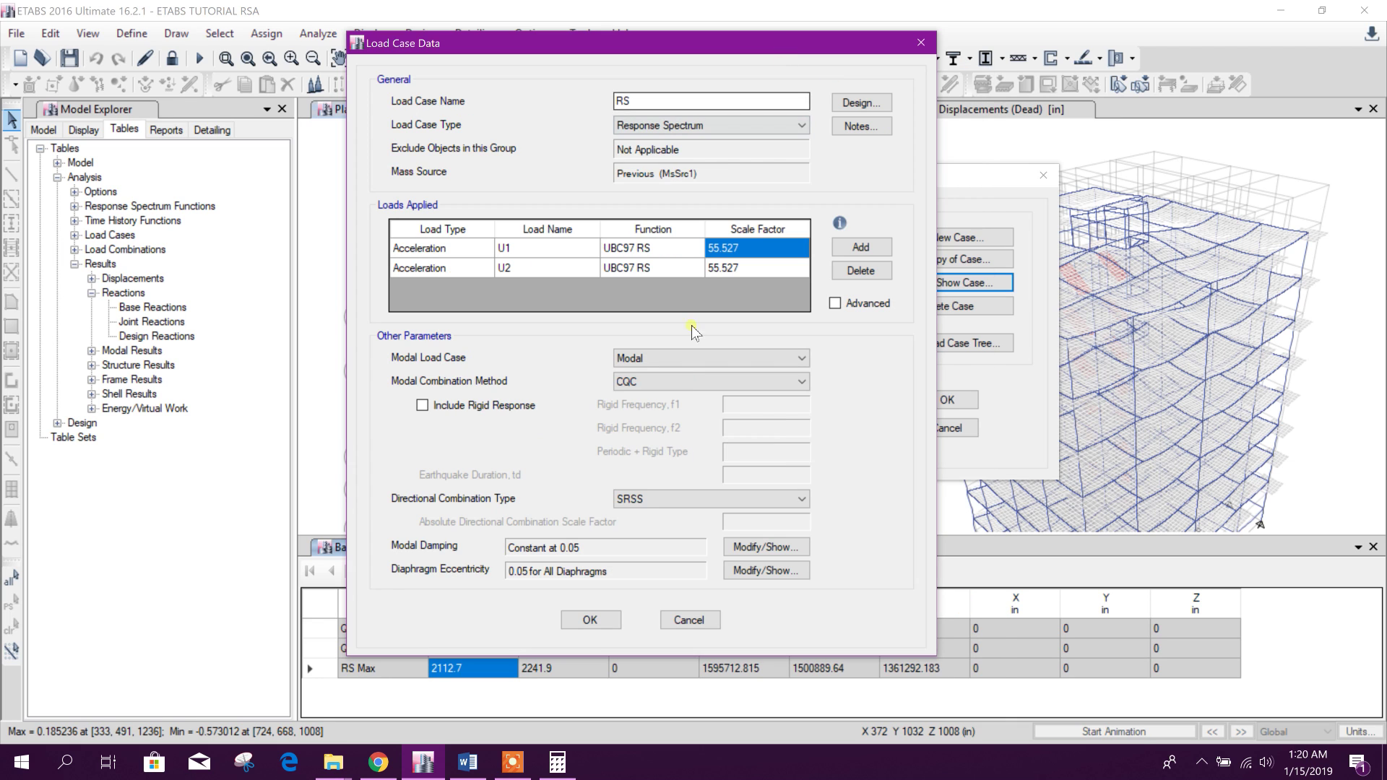
left_click(586, 619)
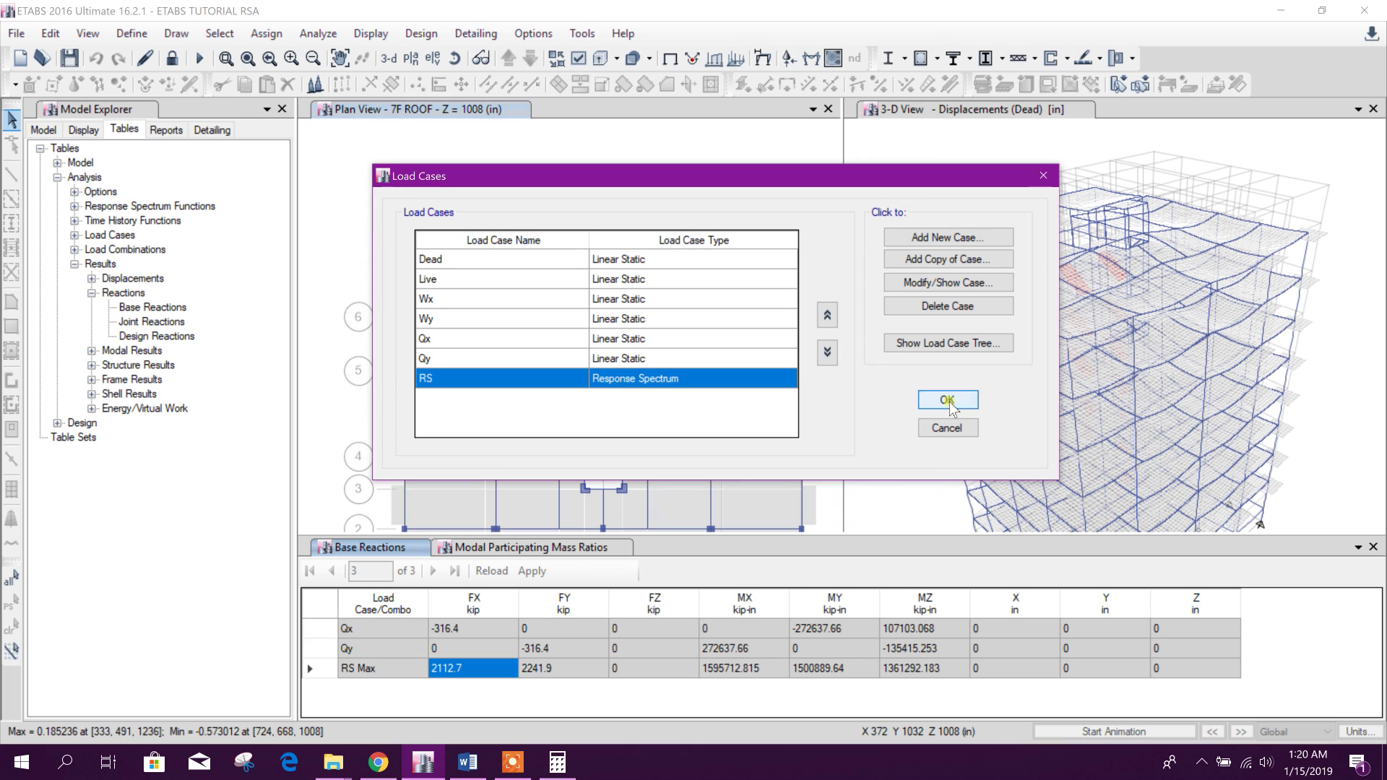
left_click(947, 400)
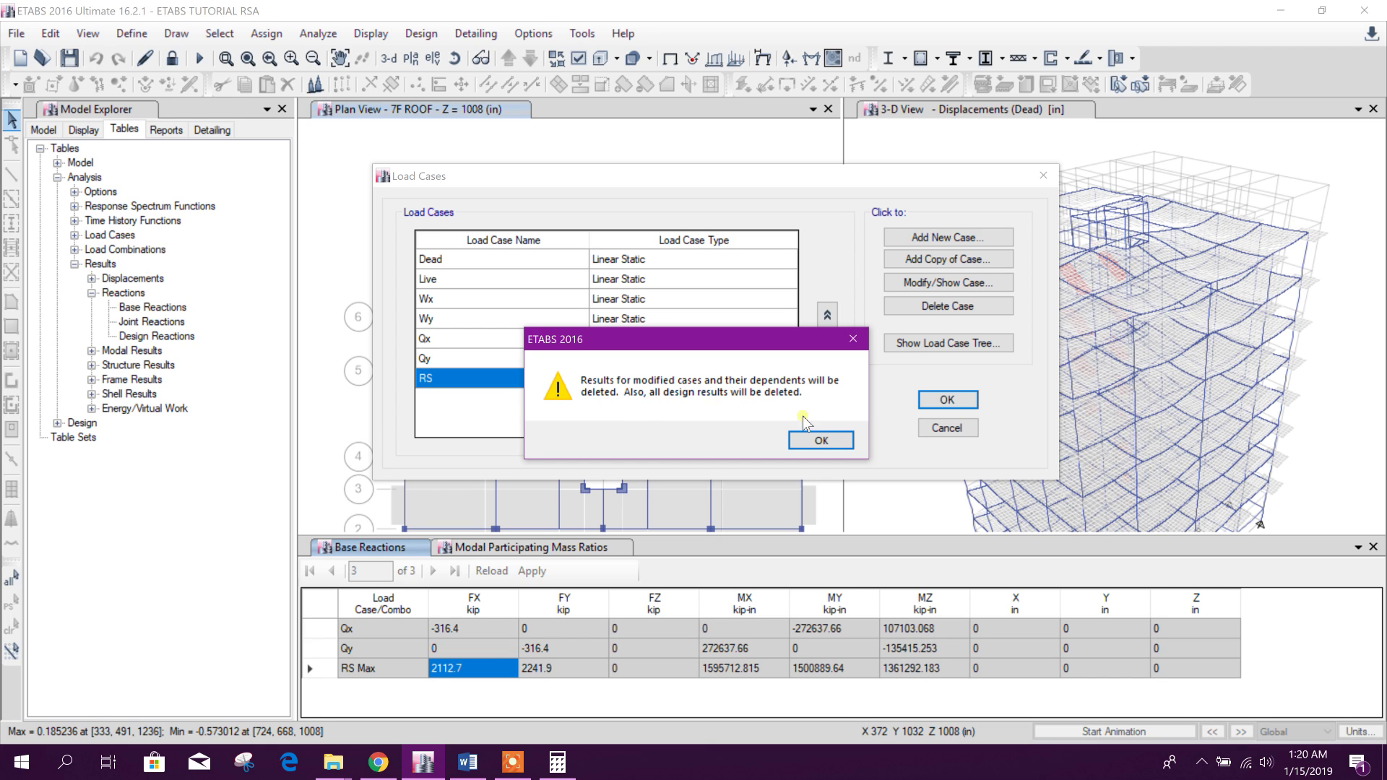
left_click(814, 440)
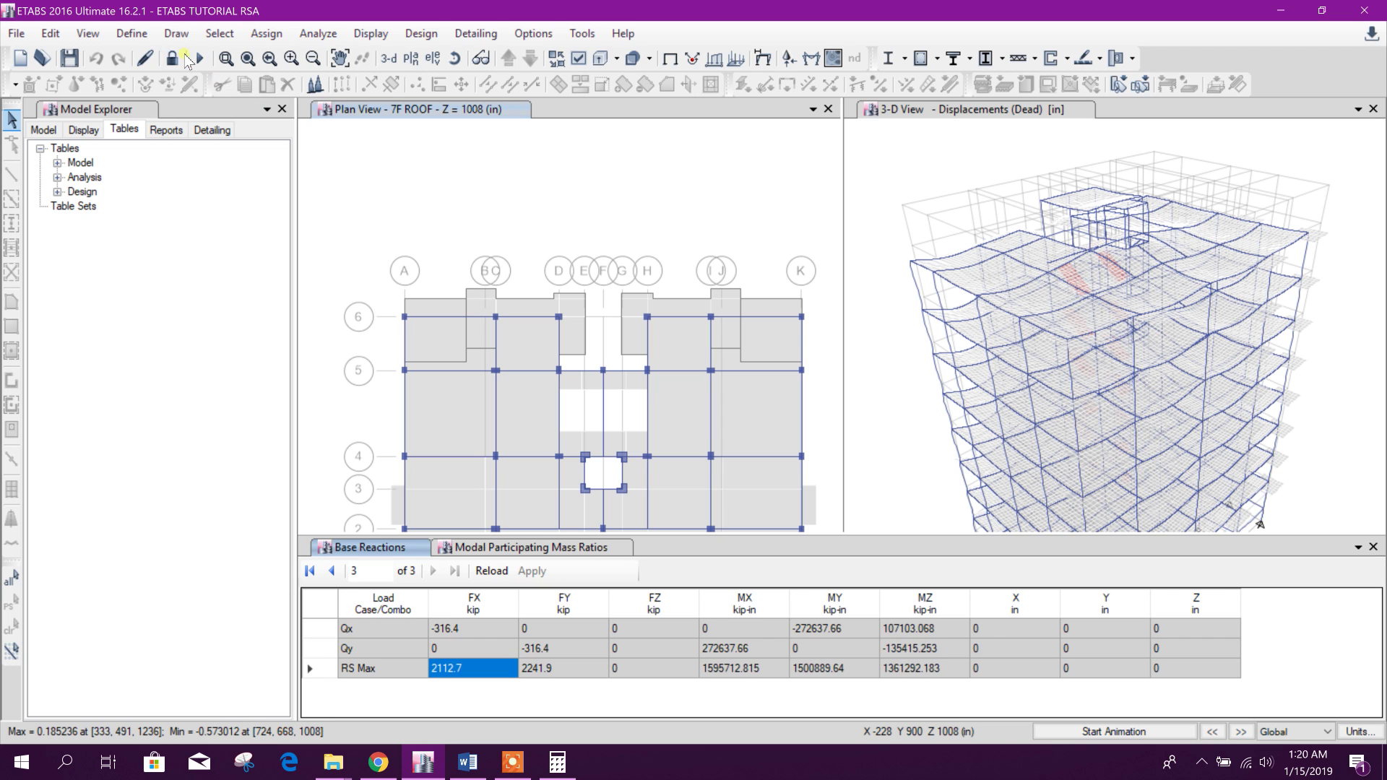
Unlock the model, agreeing to delete the analysis results, and run the analysis again.
left_click(172, 58)
left_click(717, 444)
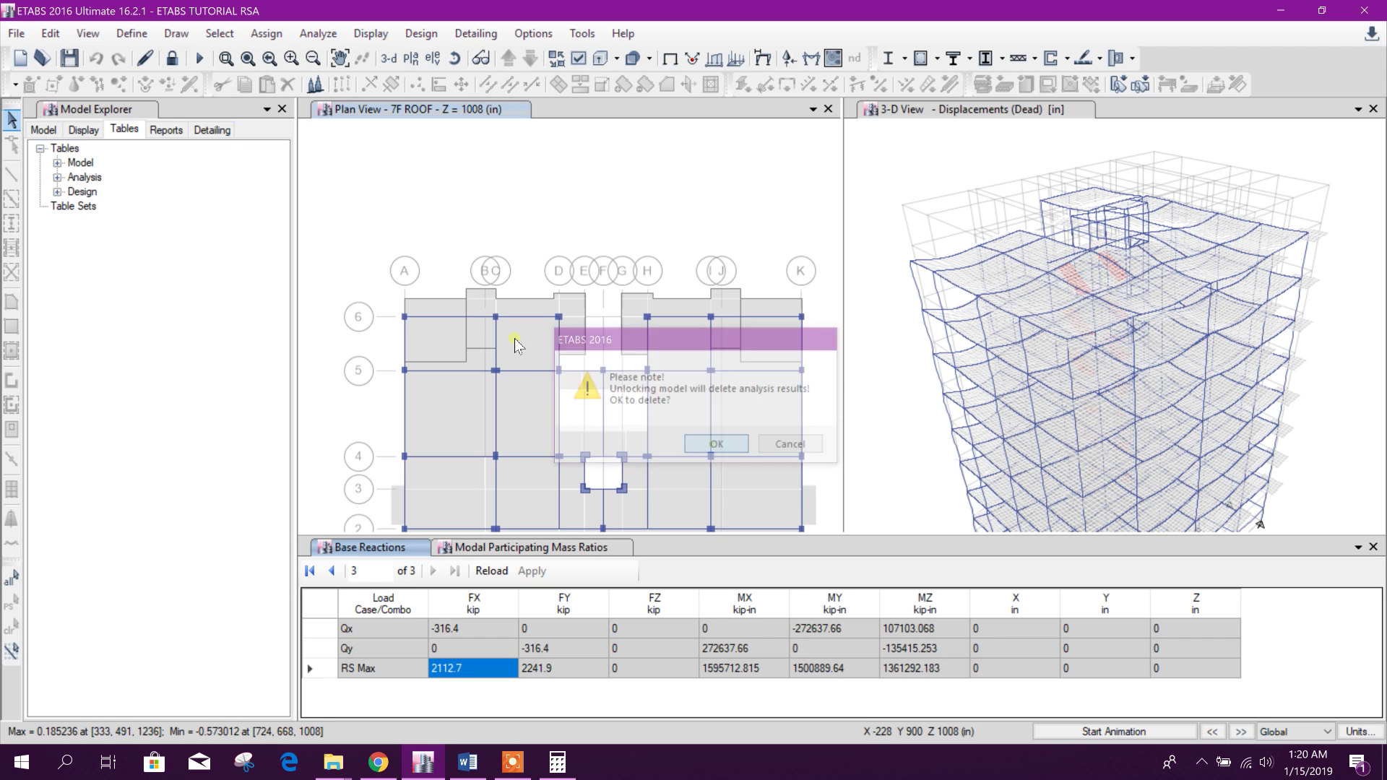
left_click(200, 60)
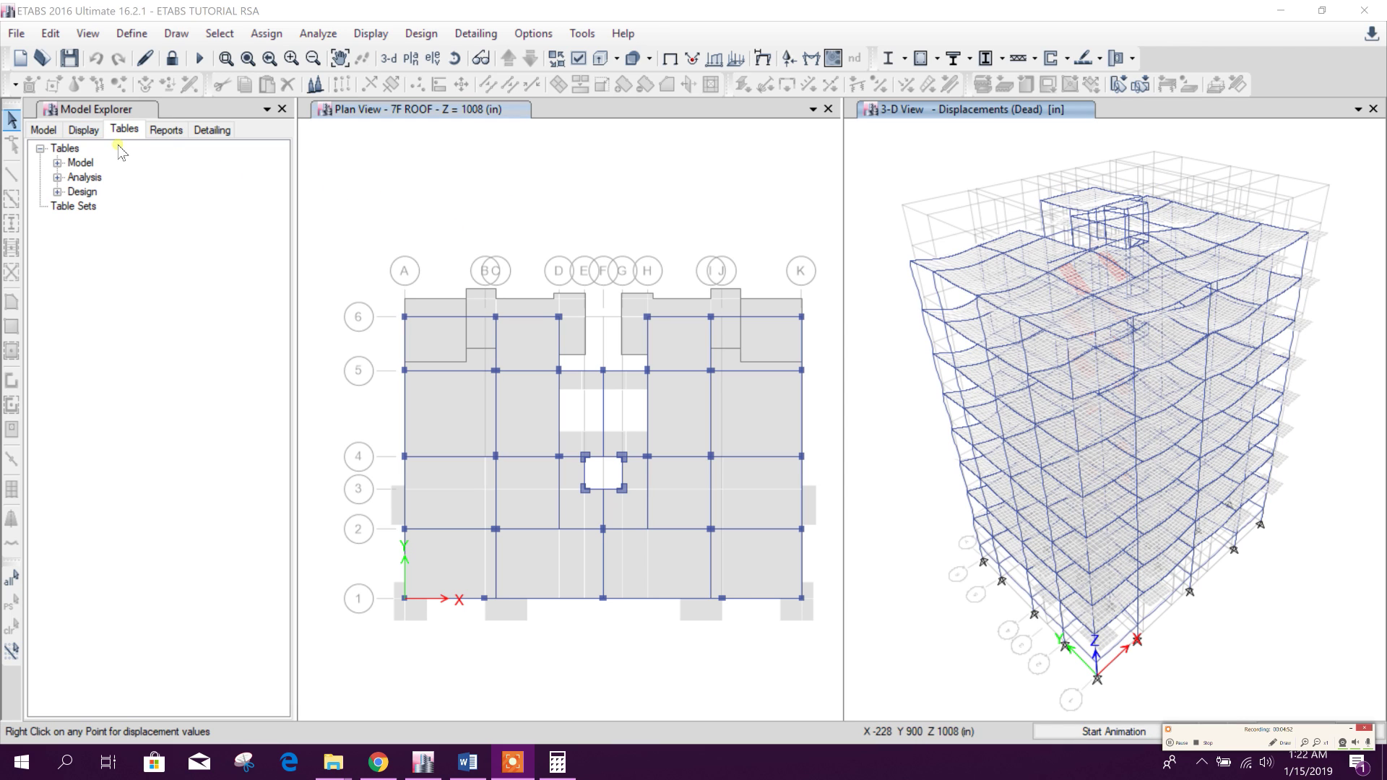
Display the Base Reactions table from the Reactions results of the new analysis.
left_click(57, 177)
left_click(74, 264)
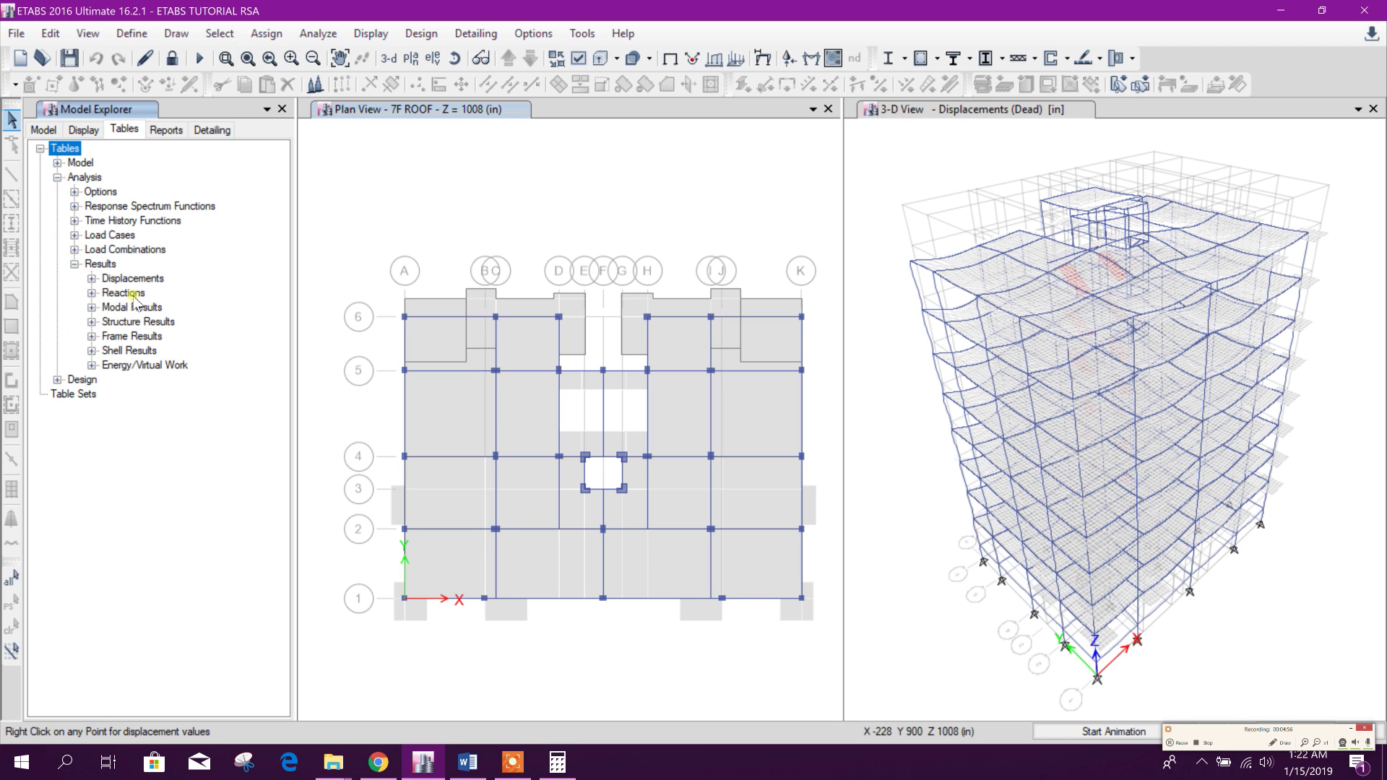
left_click(91, 293)
left_click(129, 307)
right_click(152, 308)
left_click(206, 321)
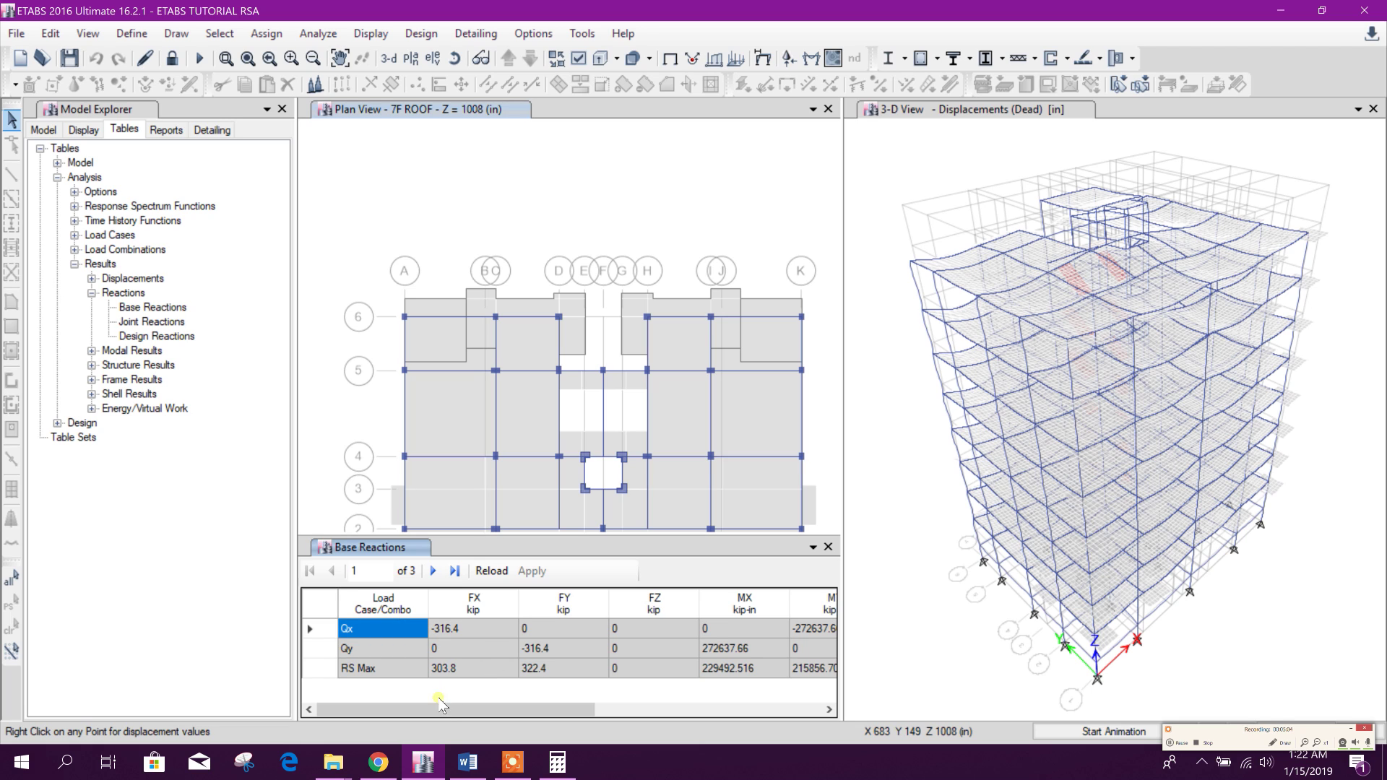
Compare the FX and FY base reactions of RS Max with the static Qx base reaction.
left_click(561, 665)
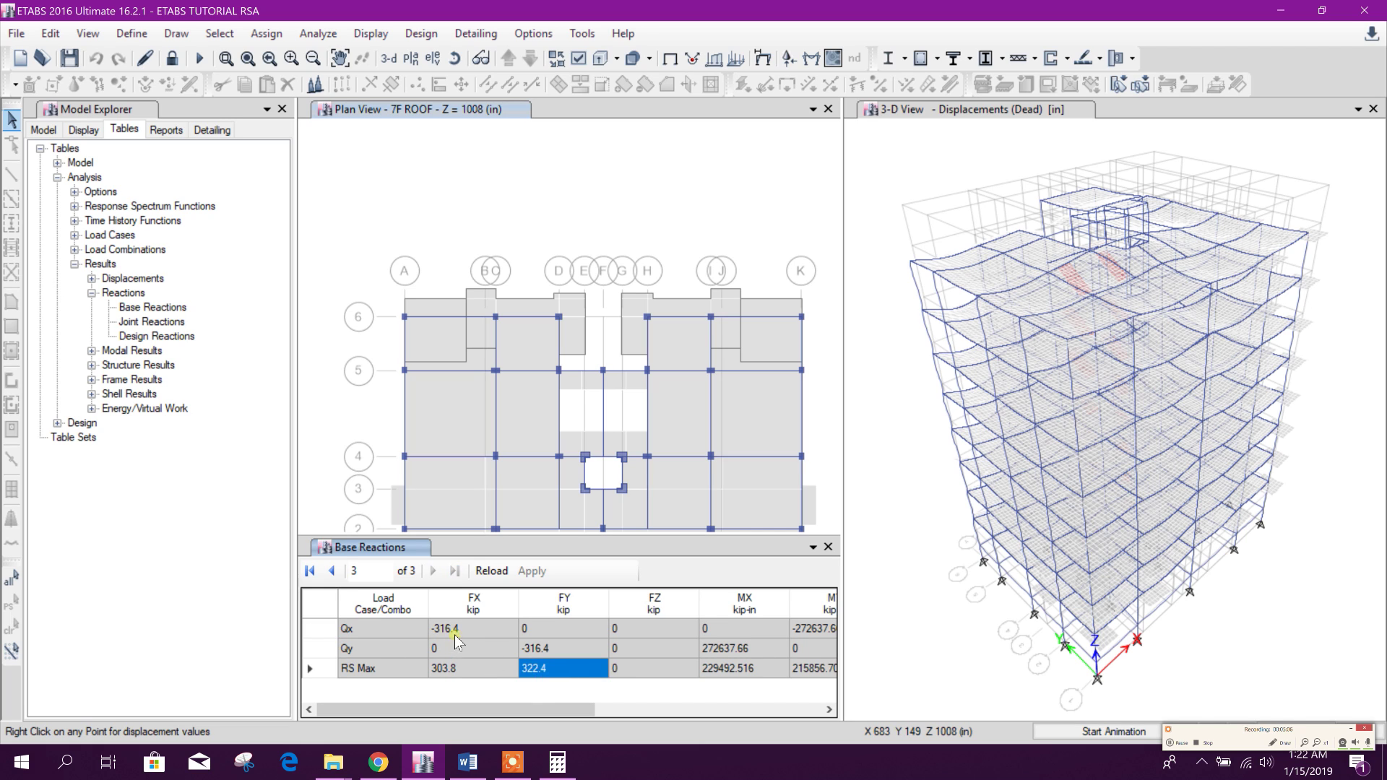
left_click(454, 633)
left_click(464, 668)
left_click(555, 669)
left_click(455, 668)
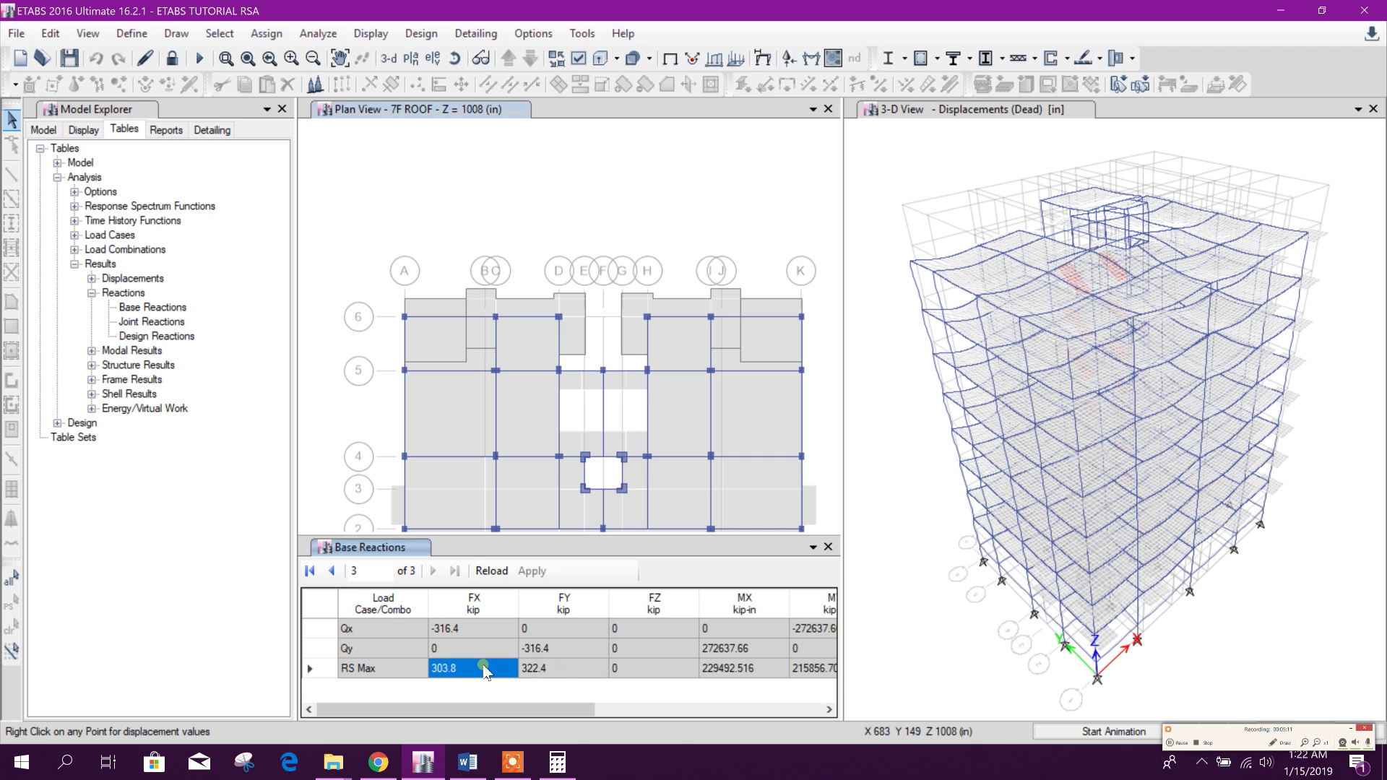
left_click(557, 669)
left_click(472, 634)
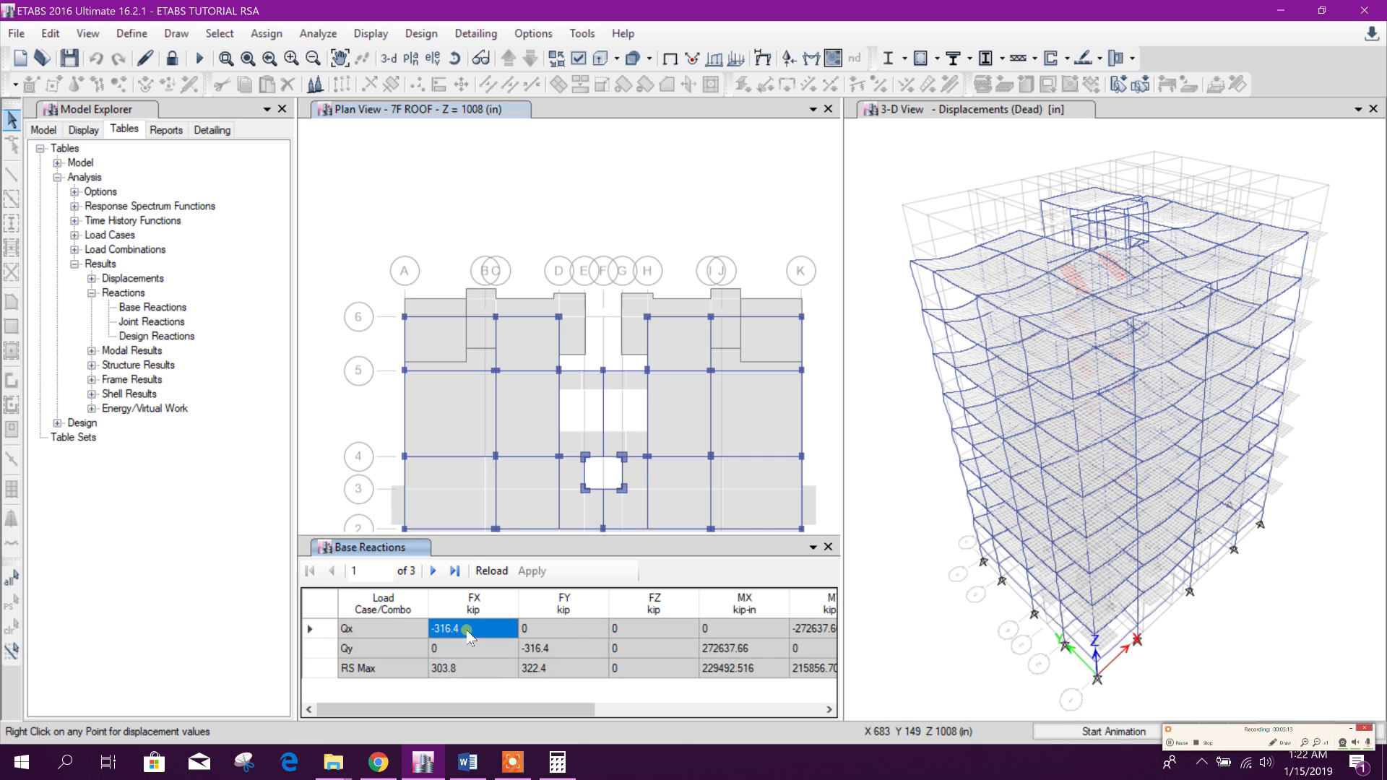
left_click(472, 665)
left_click(472, 633)
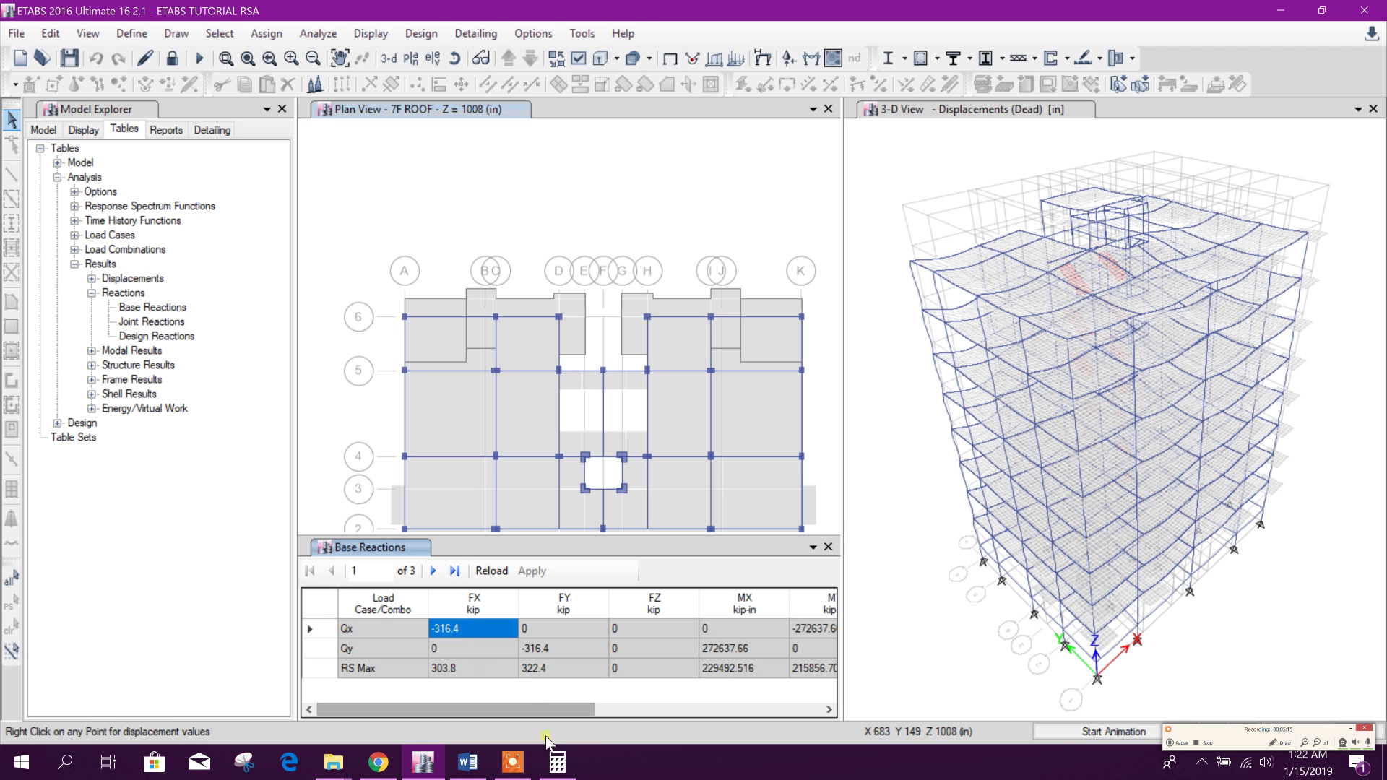
Switch to Calculator, divide the RS Max FX reaction of 303.8 by the static Qx reaction of 316.4, and close Calculator.
left_click(557, 762)
left_click_drag(722, 101, 951, 83)
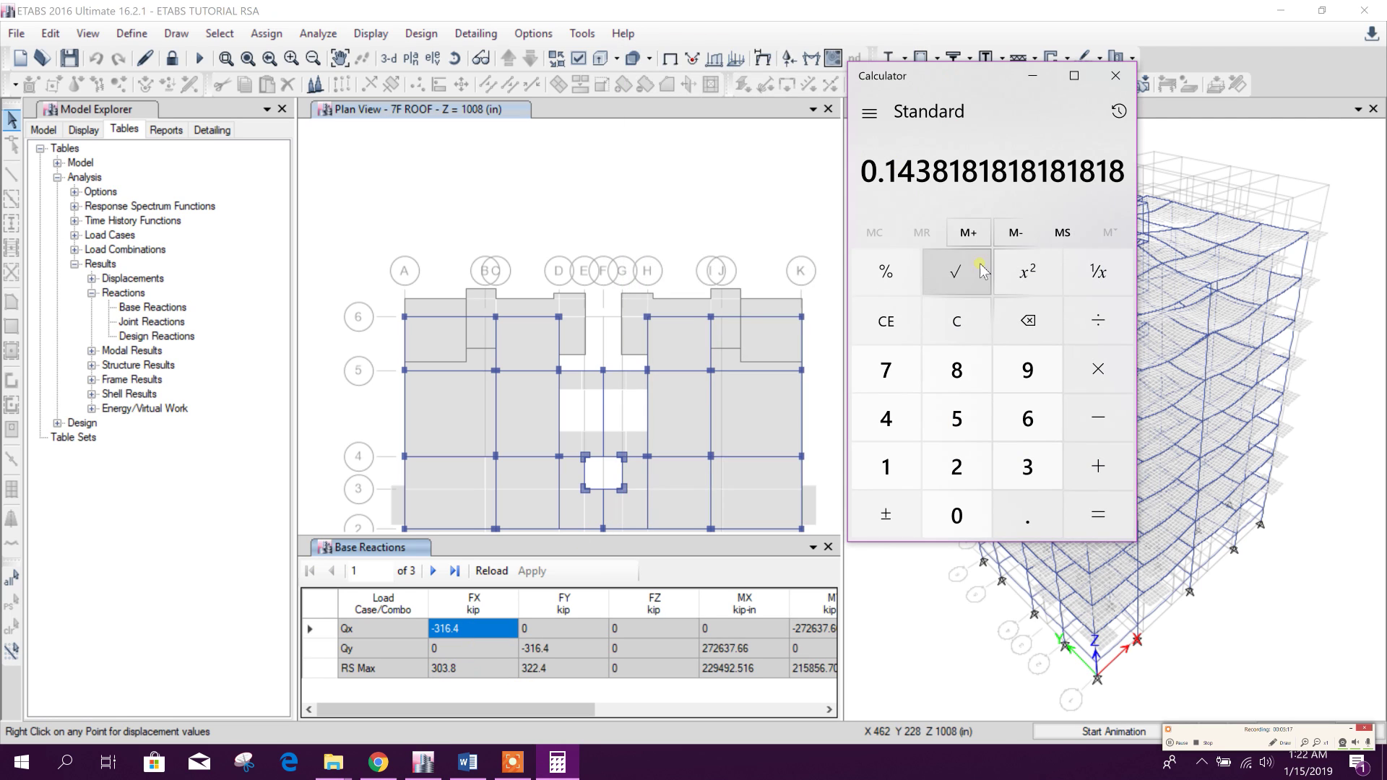
left_click(1018, 474)
left_click(978, 503)
left_click(1014, 477)
left_click(1028, 515)
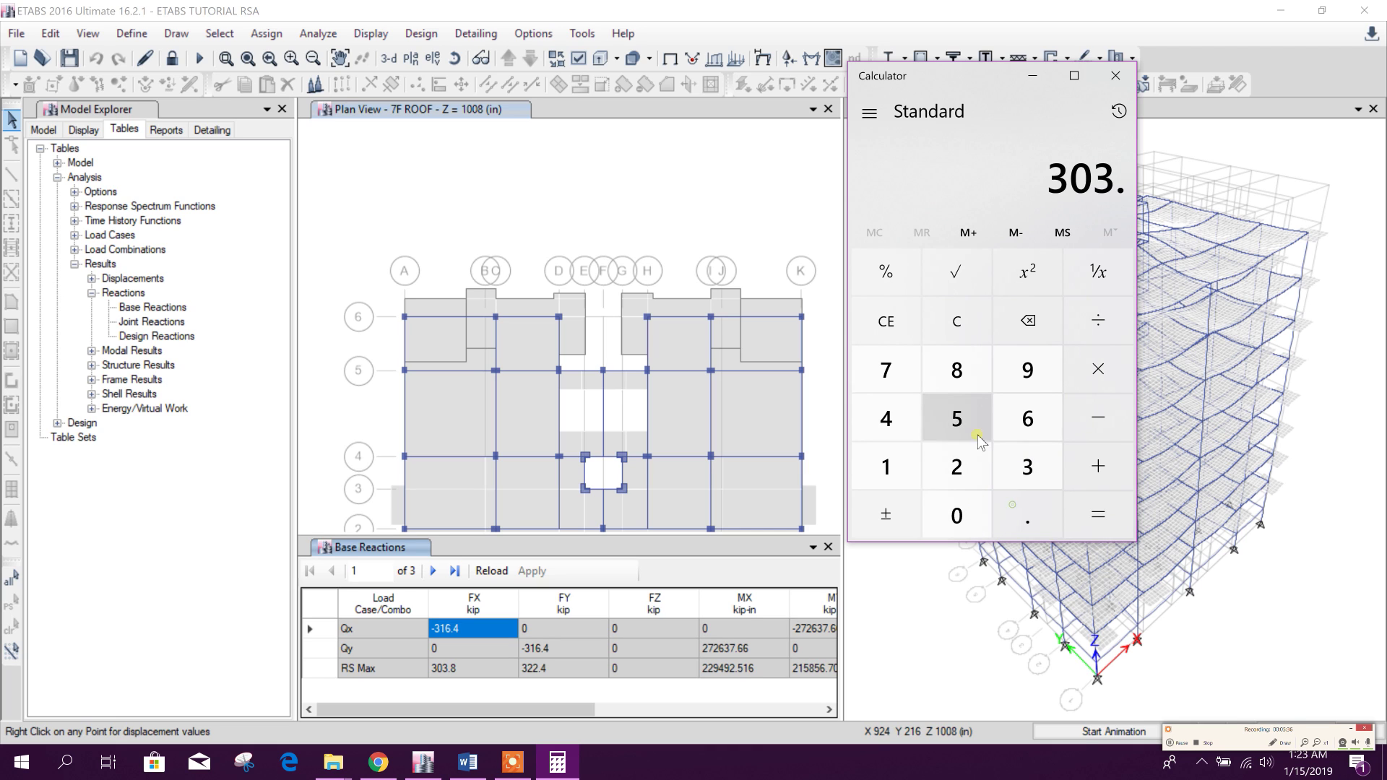
left_click(957, 370)
left_click(1098, 320)
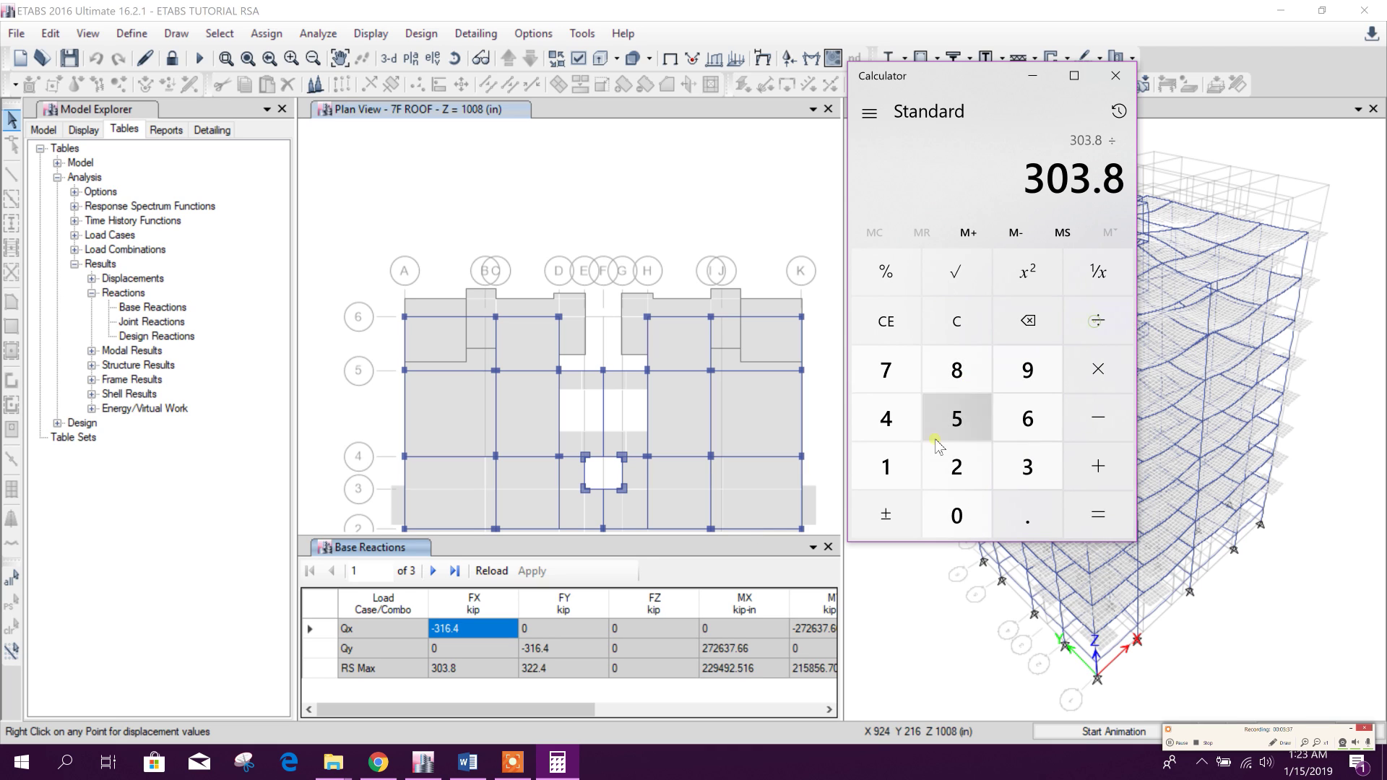
left_click(1027, 466)
left_click(885, 467)
left_click(1020, 425)
left_click(1026, 514)
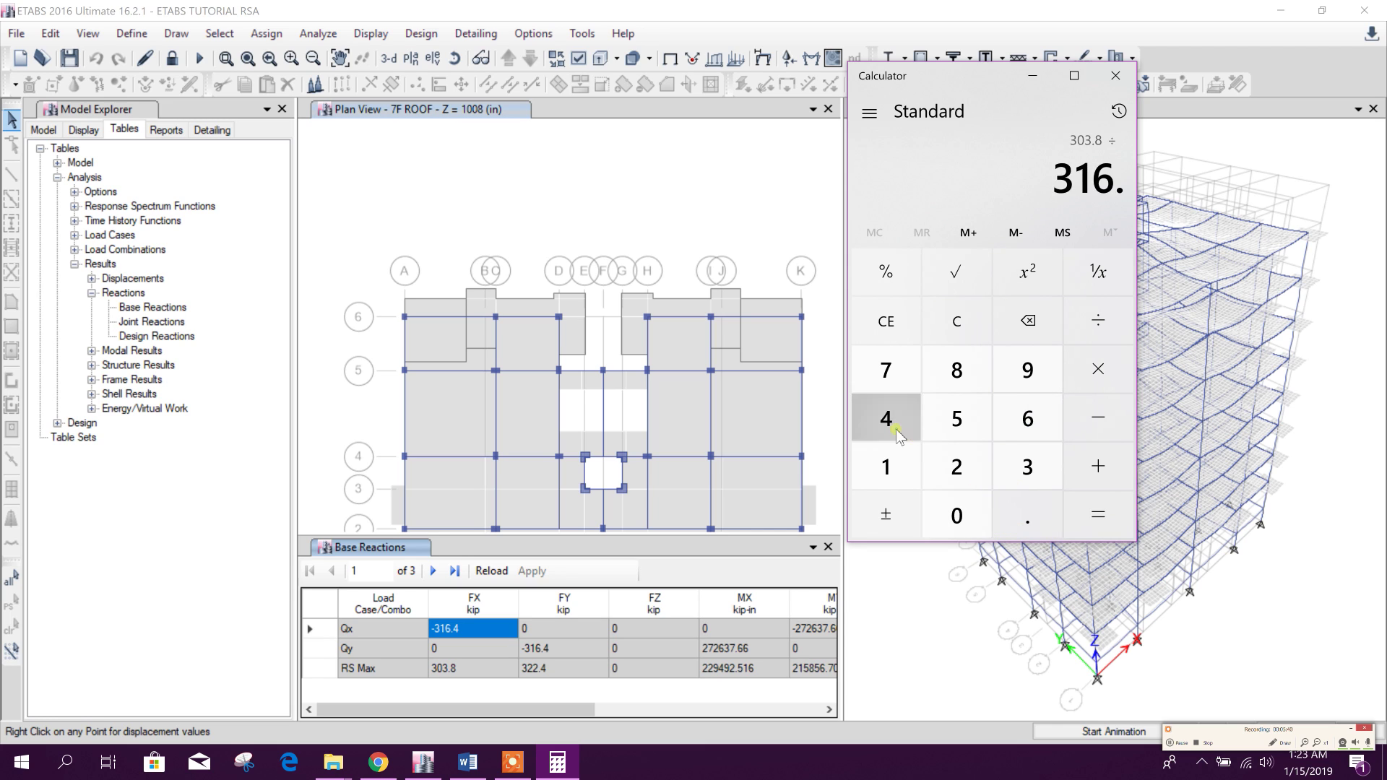
left_click(894, 426)
left_click(1098, 514)
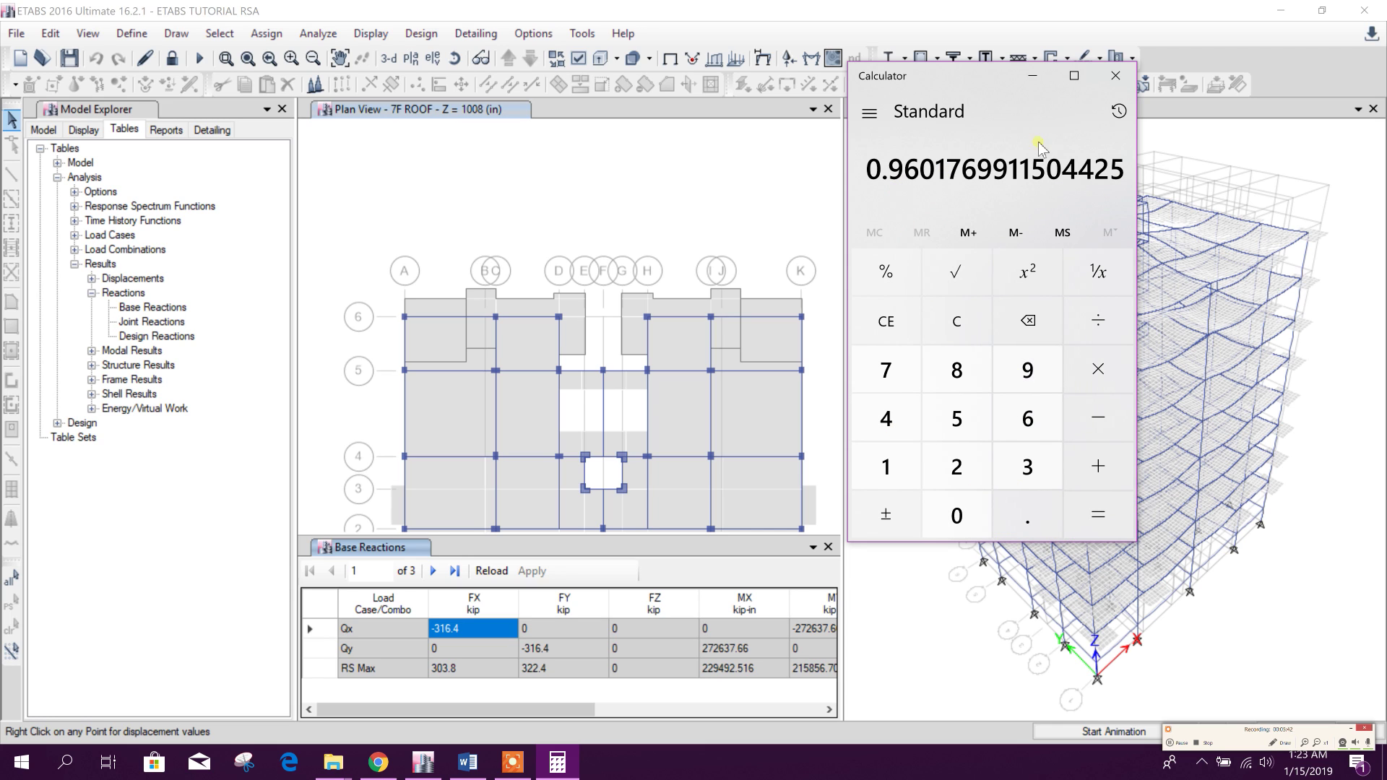
left_click(1114, 76)
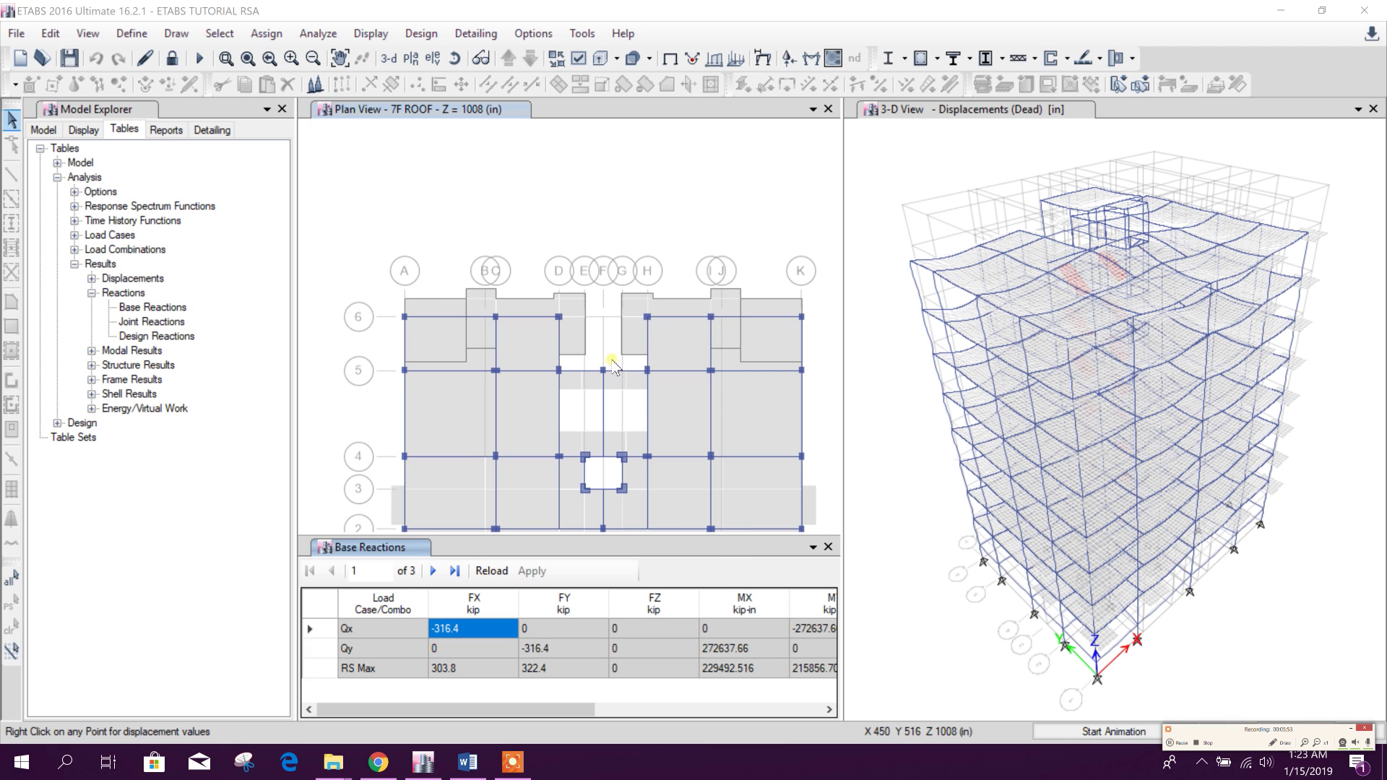
left_click(575, 338)
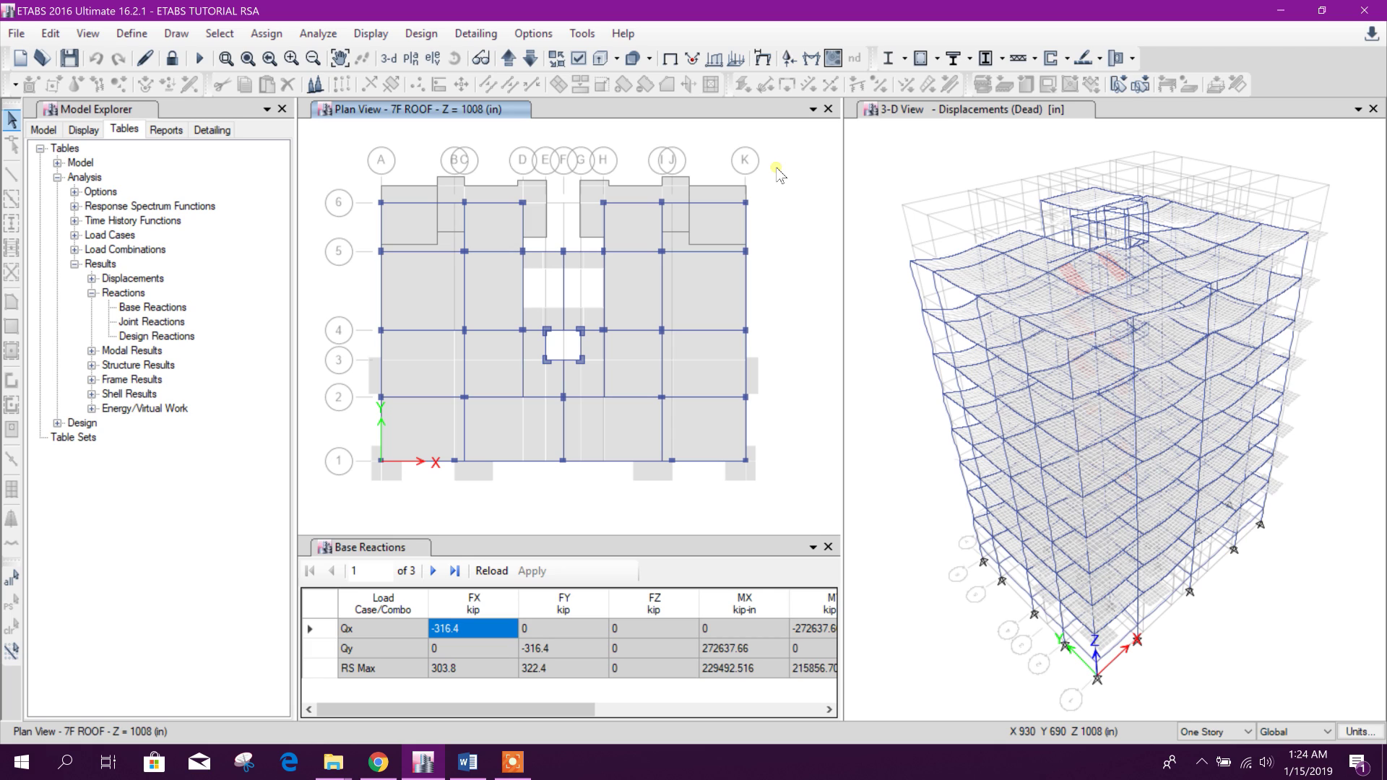
middle_click_drag(818, 279, 815, 275)
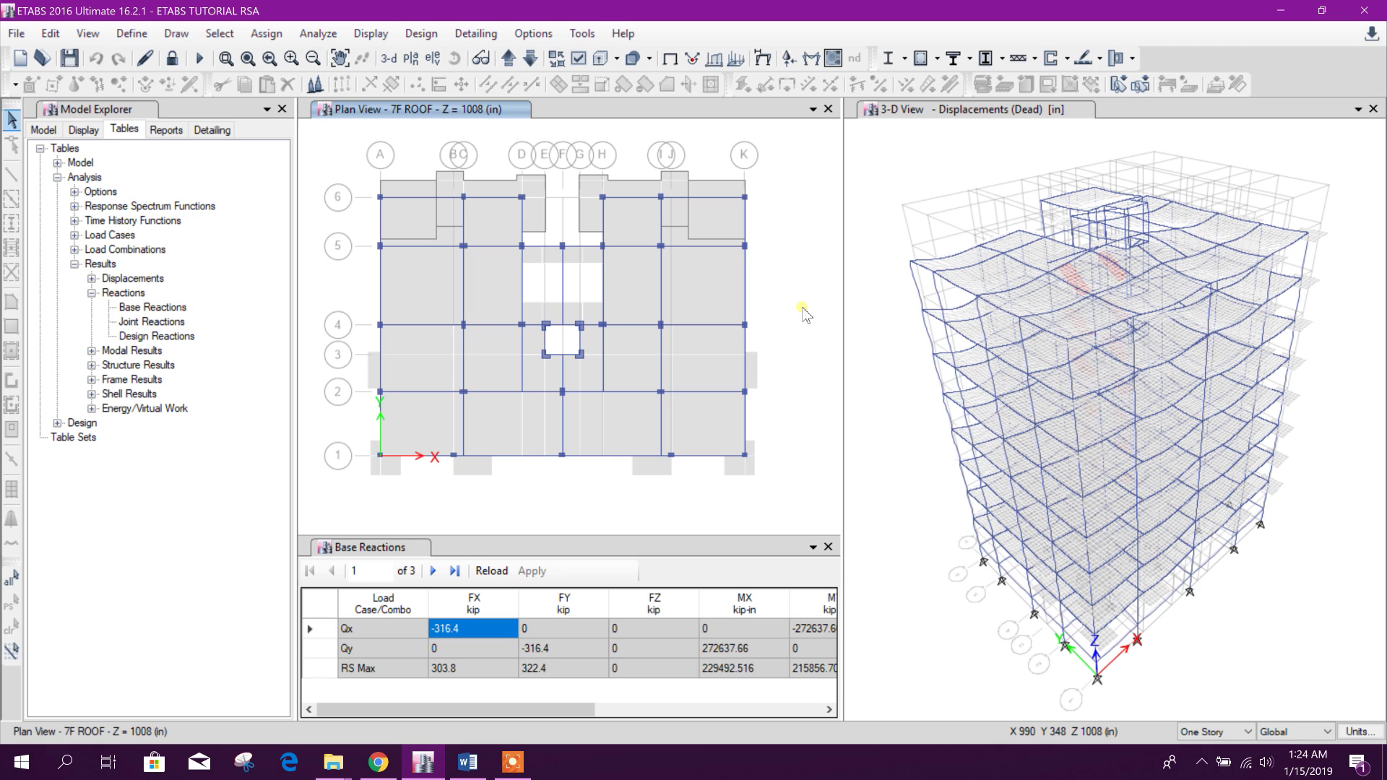
middle_click_drag(789, 319, 791, 338)
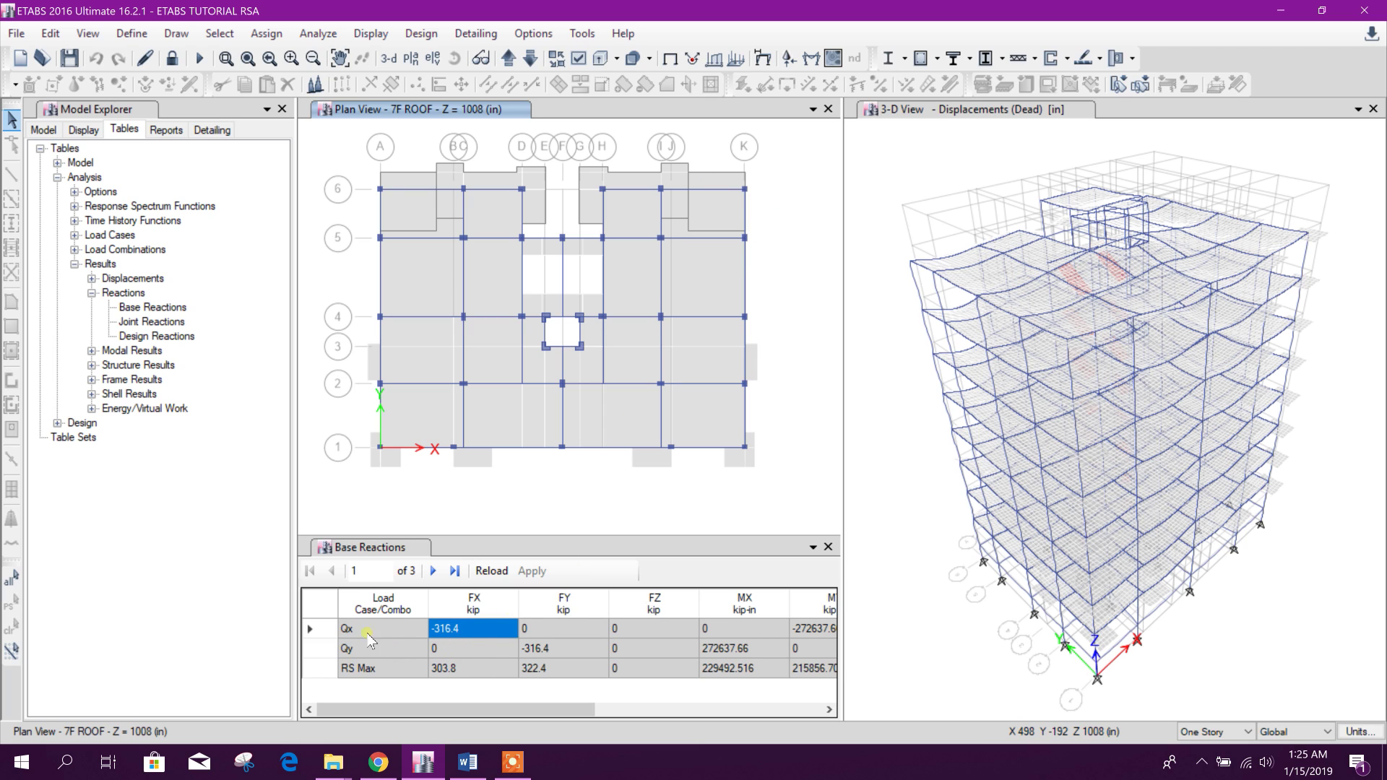
Check the RS Max FX base reaction against the Qx FX value in the Base Reactions table.
left_click(473, 668)
left_click(470, 628)
Switch to the Word document RSA IN ETABS.docx and select the words "Fixed Base" in its main heading.
left_click(795, 441)
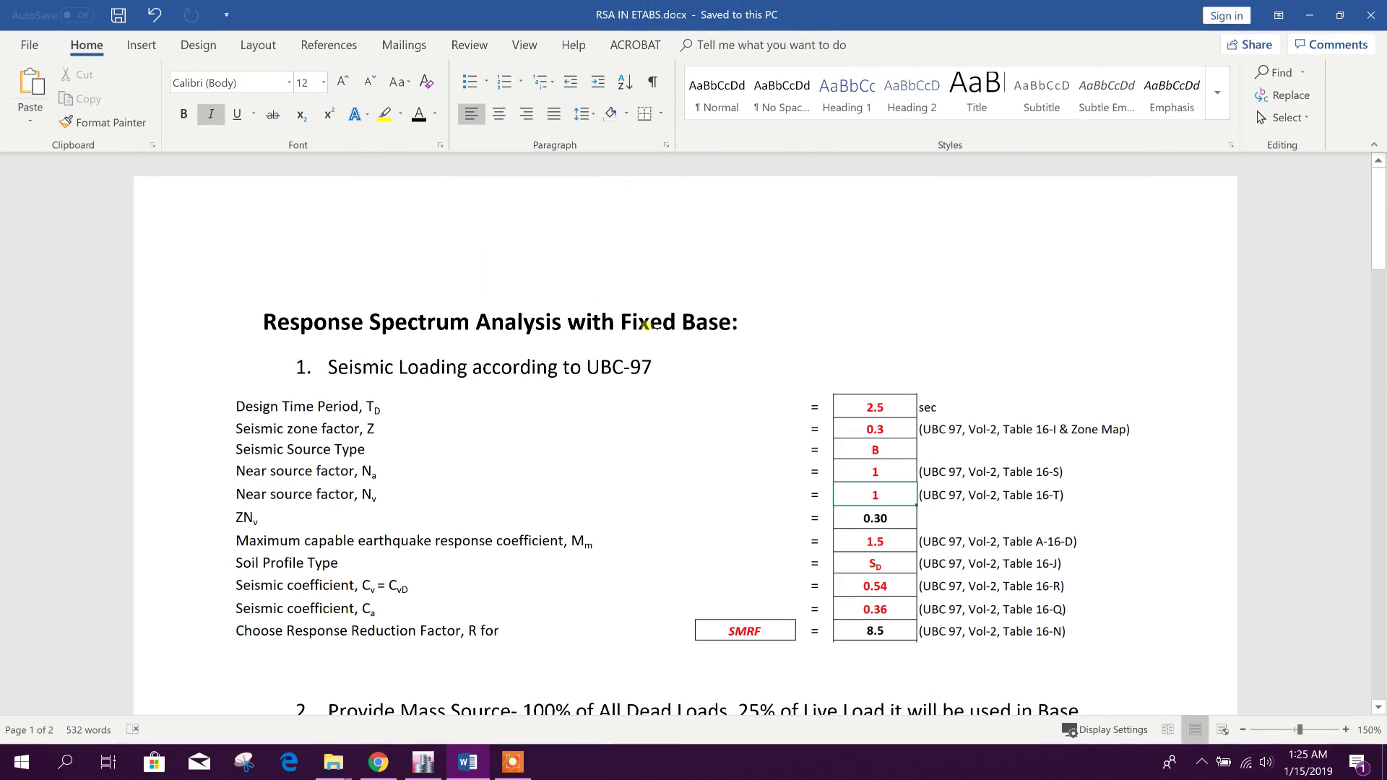
left_click_drag(647, 326, 728, 325)
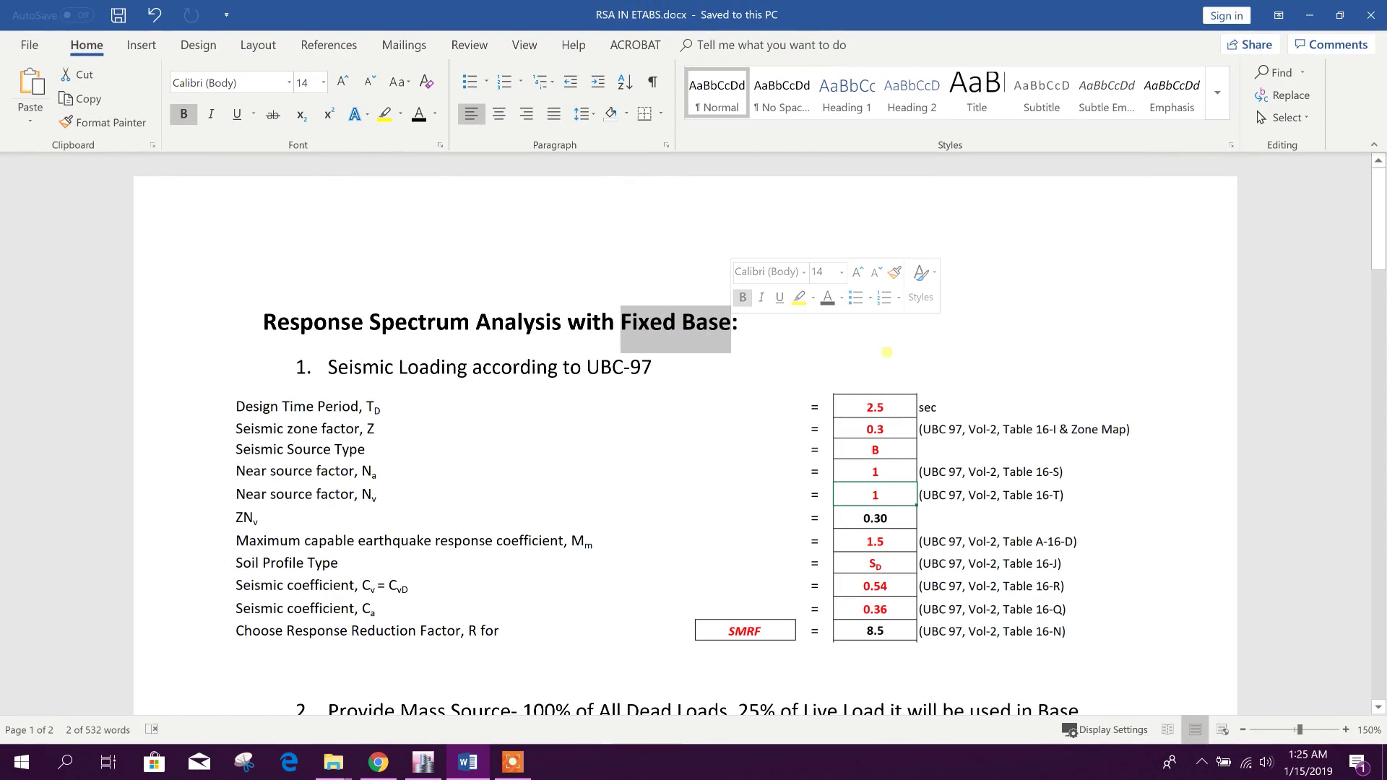